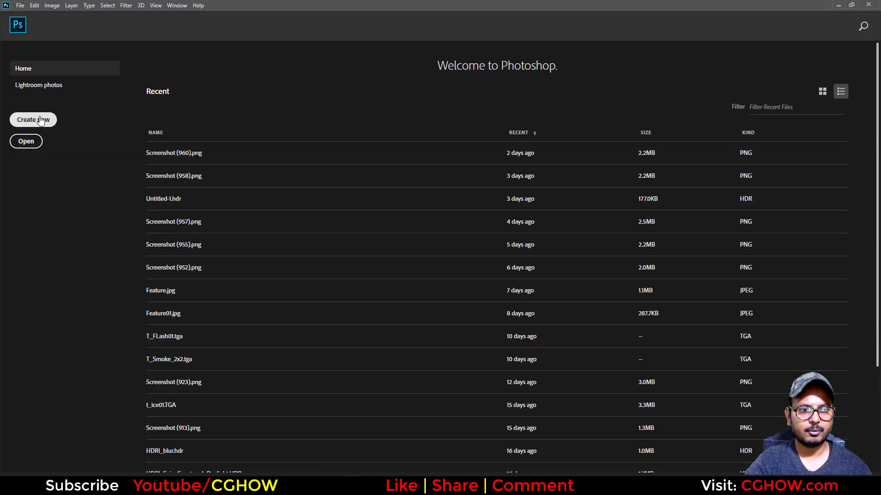
# - Create a new blank document 1024 by 1024 pixels with a white background
pyautogui.hotkey('ctrl', 'n')
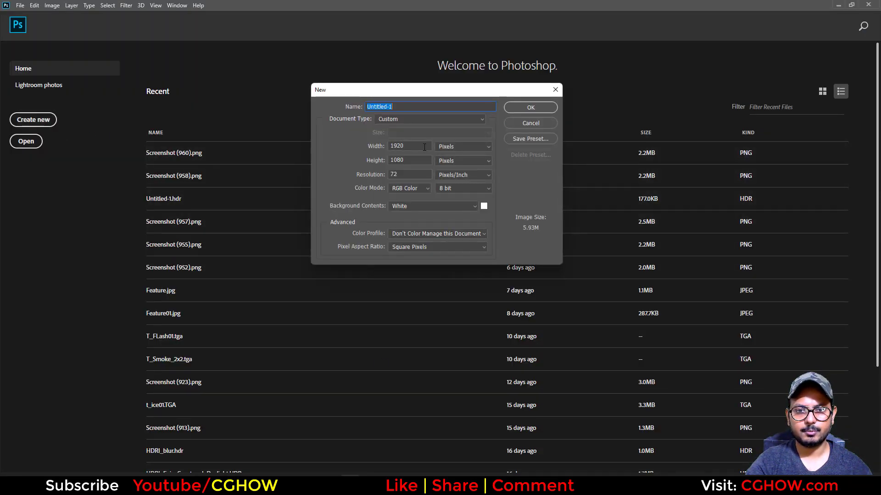
pyautogui.moveTo(425, 146); pyautogui.dragTo(346, 141)
pyautogui.write('1024')
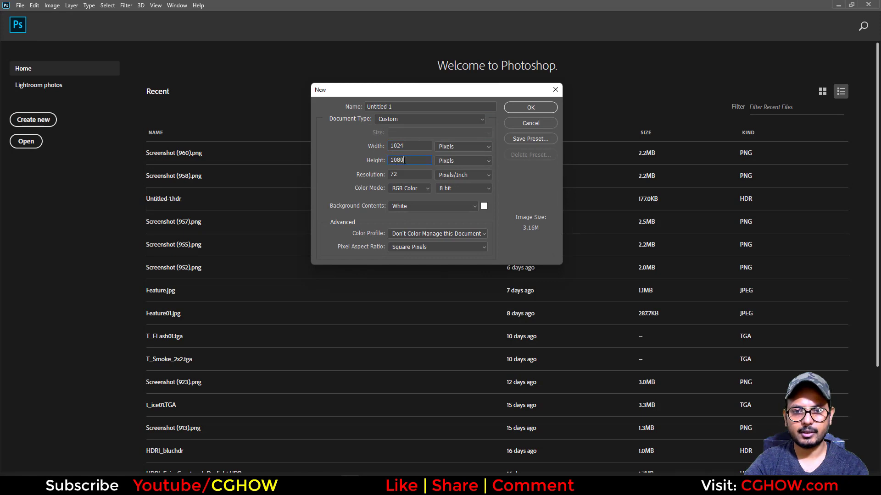
pyautogui.click(530, 108)
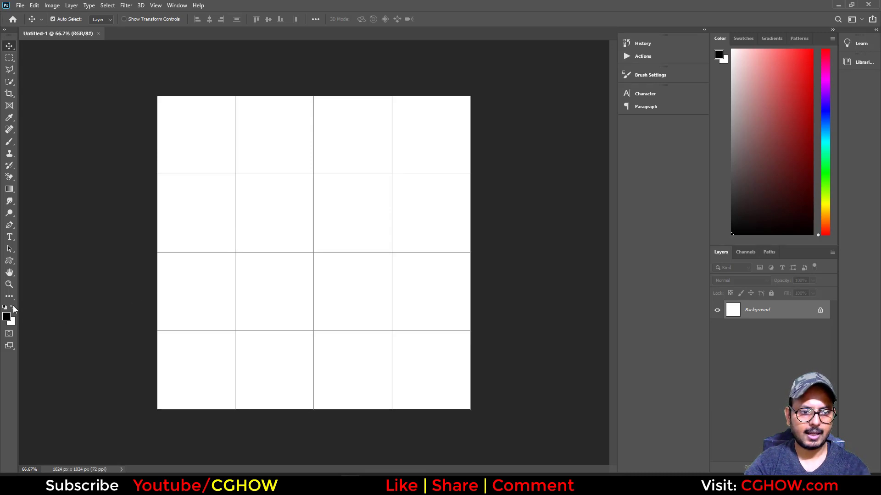
# - Fill the background with black and add a new empty layer above it
pyautogui.click(13, 307)
pyautogui.hotkey('ctrl', 'BackSpace')
pyautogui.hotkey('ctrl', 'shift', 'alt', 'n')
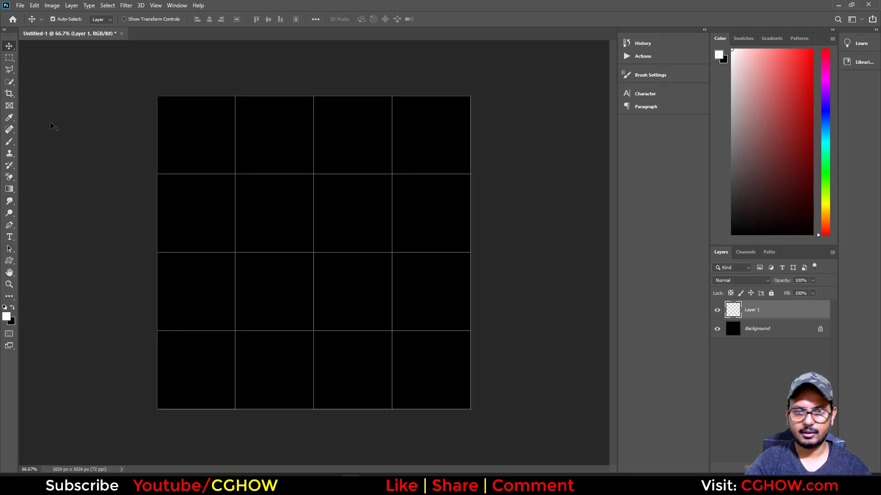
# - Make a circular selection about 697 px in diameter around the middle of the canvas on Layer 1
pyautogui.click(11, 62)
pyautogui.click(56, 68)
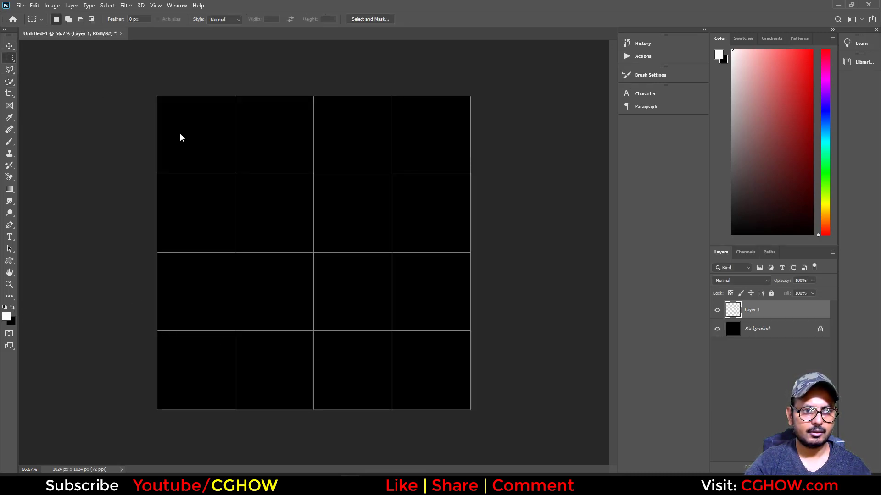
pyautogui.keyDown('shift'); pyautogui.moveTo(218, 146); pyautogui.dragTo(487, 361); pyautogui.keyUp('shift')
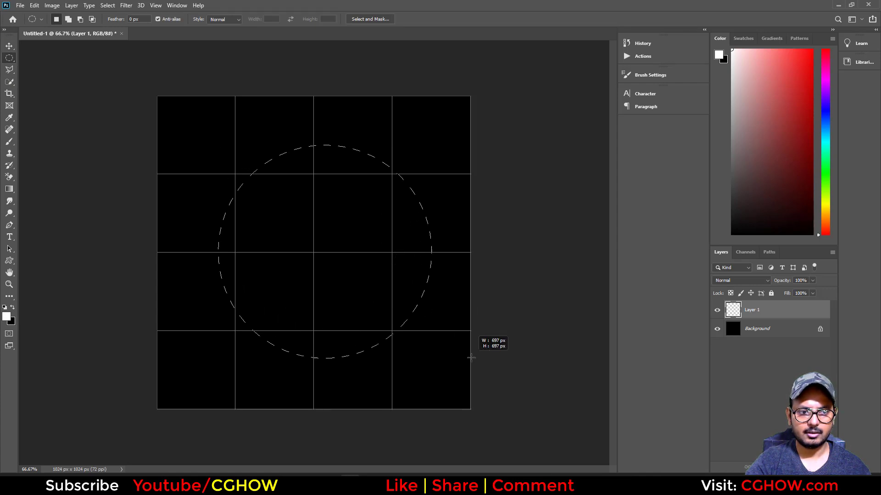
# - Fill the circular selection on Layer 1 with white
pyautogui.click(13, 308)
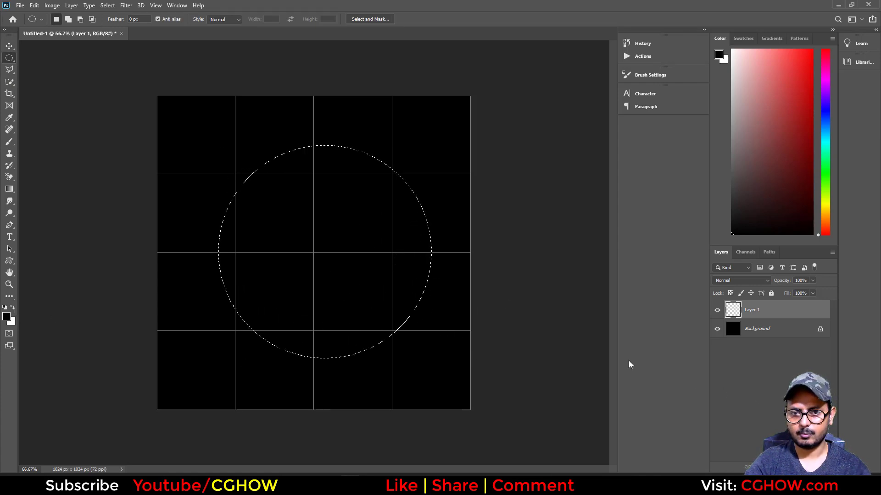
pyautogui.hotkey('ctrl', 'BackSpace')
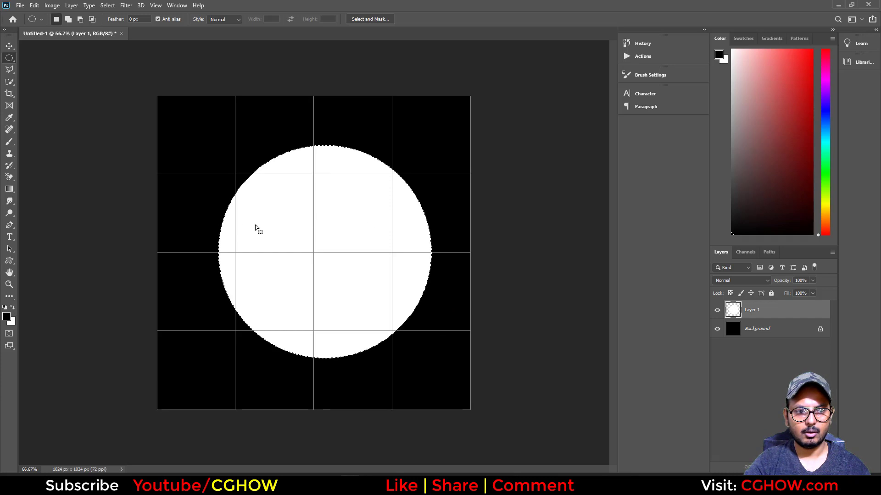
pyautogui.click(13, 308)
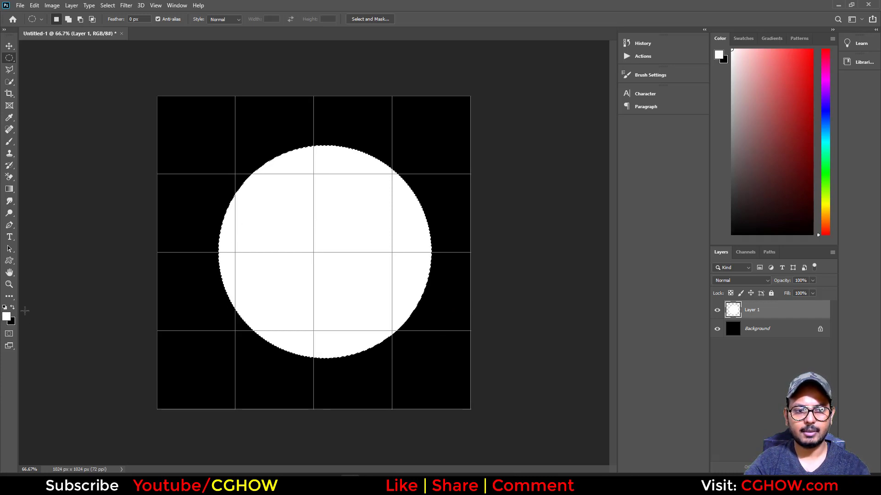
# - Fill the selected circle with black, then hide the Background layer and clear the selection
pyautogui.hotkey('ctrl', 'BackSpace')
pyautogui.click(717, 329)
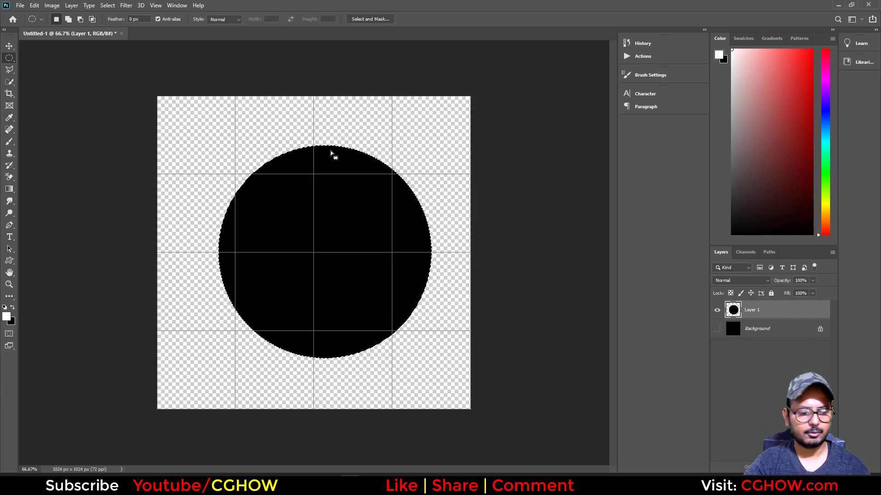
pyautogui.hotkey('ctrl', 'd')
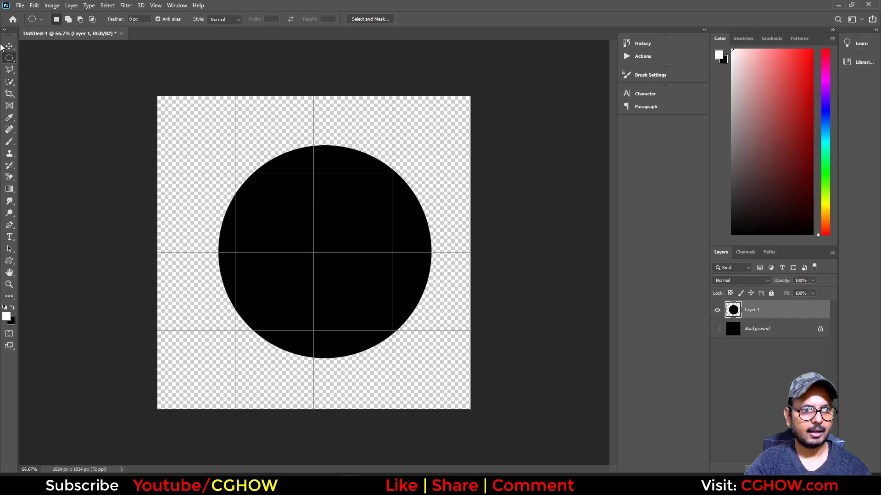
# - Move the black circle with Free Transform so that it is centred on the canvas at X 512 px, Y 512 px
pyautogui.press('v')
pyautogui.hotkey('ctrl', 't')
pyautogui.moveTo(330, 288); pyautogui.dragTo(320, 284)
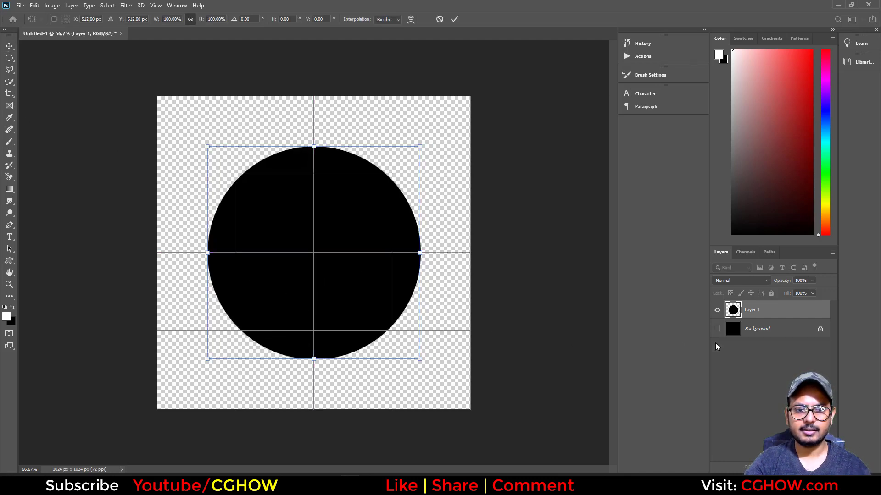
pyautogui.press('Return')
# - Compare the circle with and without the black Background layer shown, leaving the background hidden
pyautogui.click(717, 329)
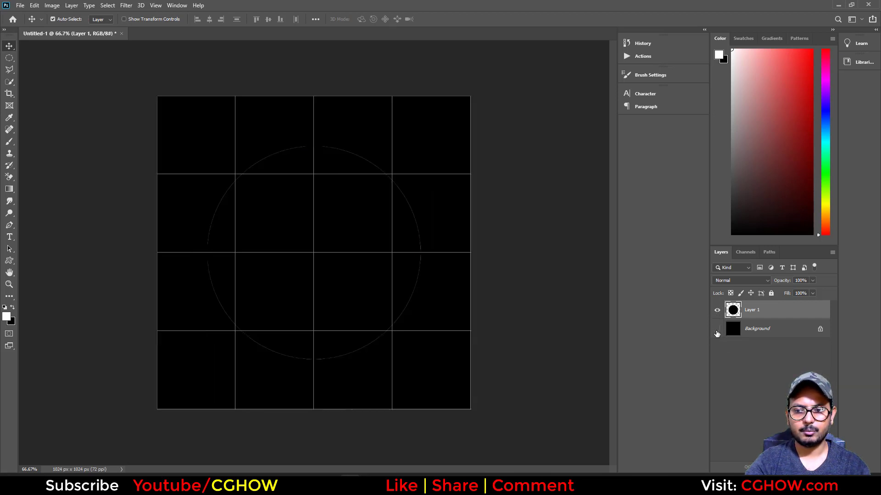
pyautogui.click(717, 329)
pyautogui.click(717, 329)
pyautogui.click(717, 329)
# - Apply a white Inner Glow layer style of 87 px to the circle and show the Background layer
pyautogui.rightClick(731, 311)
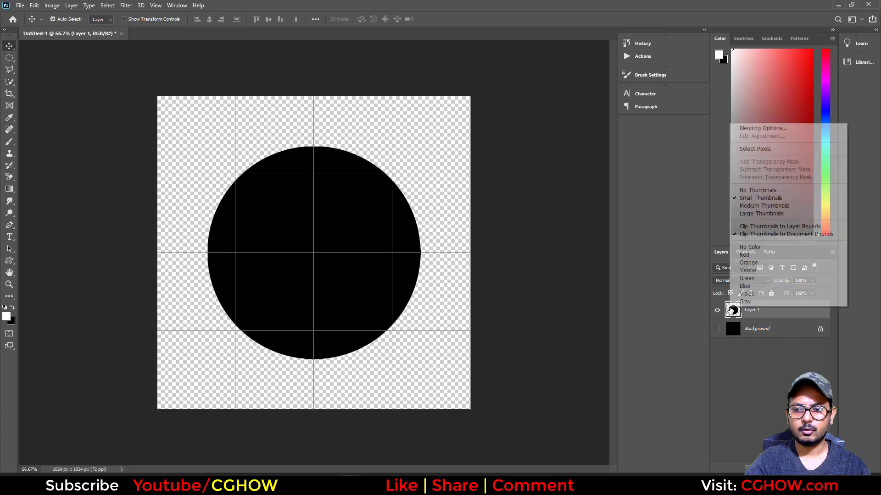
pyautogui.click(757, 128)
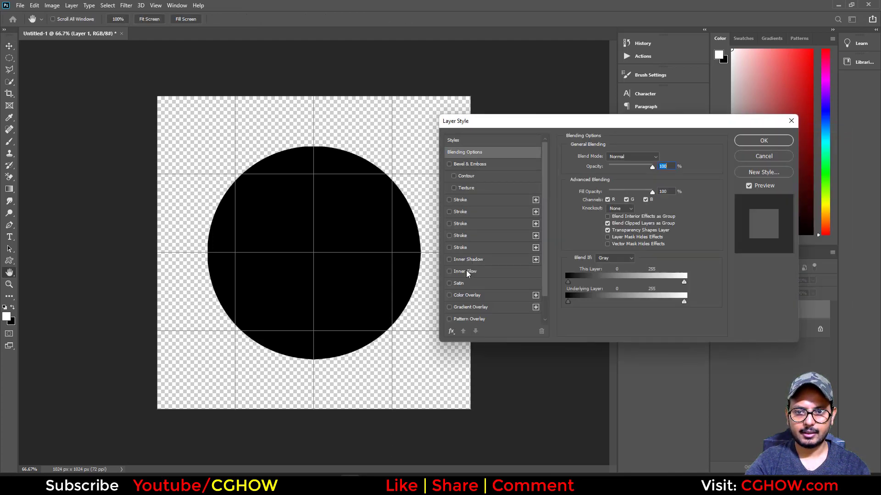
pyautogui.click(466, 272)
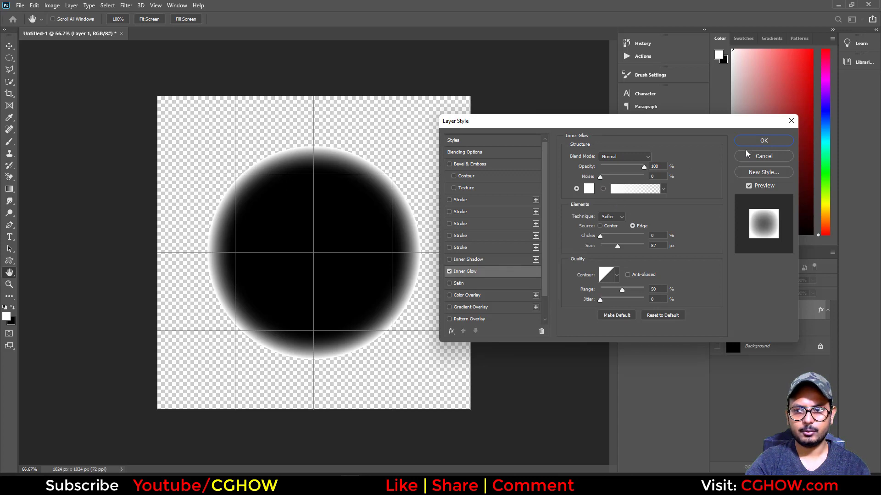
pyautogui.click(762, 141)
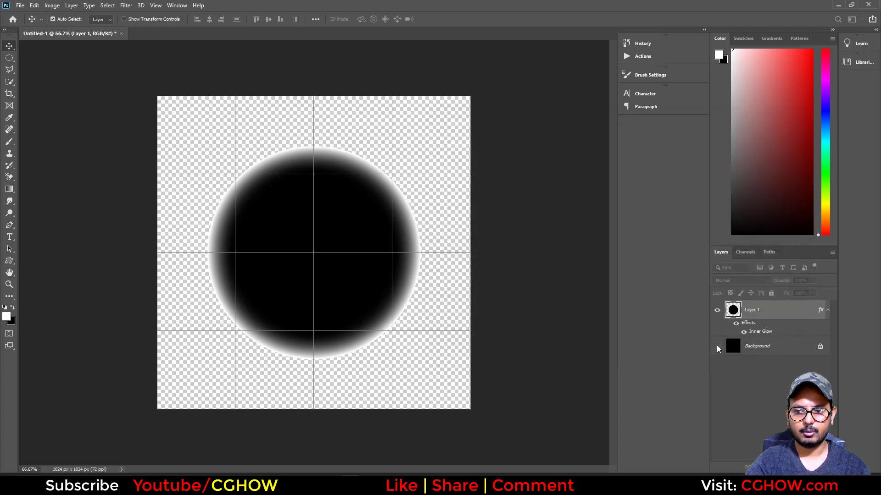
pyautogui.click(717, 347)
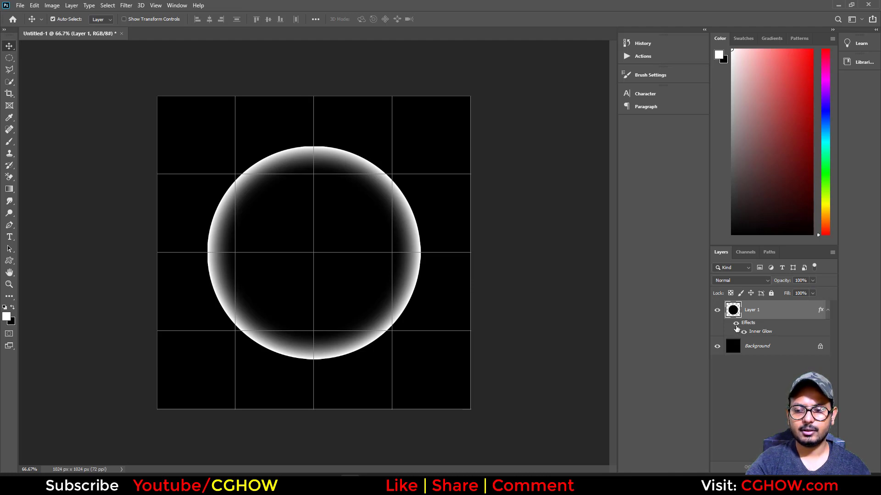
# - Enlarge the circle's Inner Glow size to 177 px and start saving the document
pyautogui.doubleClick(736, 329)
pyautogui.click(479, 273)
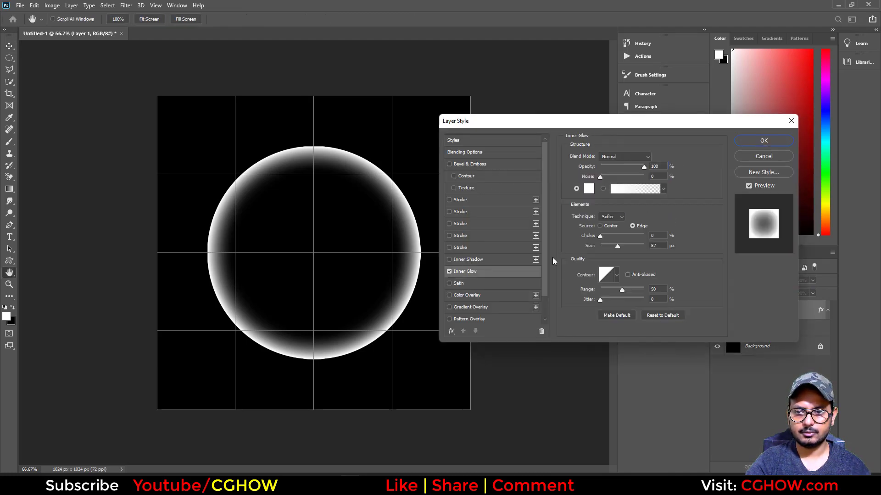
pyautogui.moveTo(643, 169); pyautogui.dragTo(648, 170)
pyautogui.moveTo(619, 248)
pyautogui.mouseDown()
pyautogui.moveTo(642, 248)
pyautogui.moveTo(635, 249)
pyautogui.mouseUp()
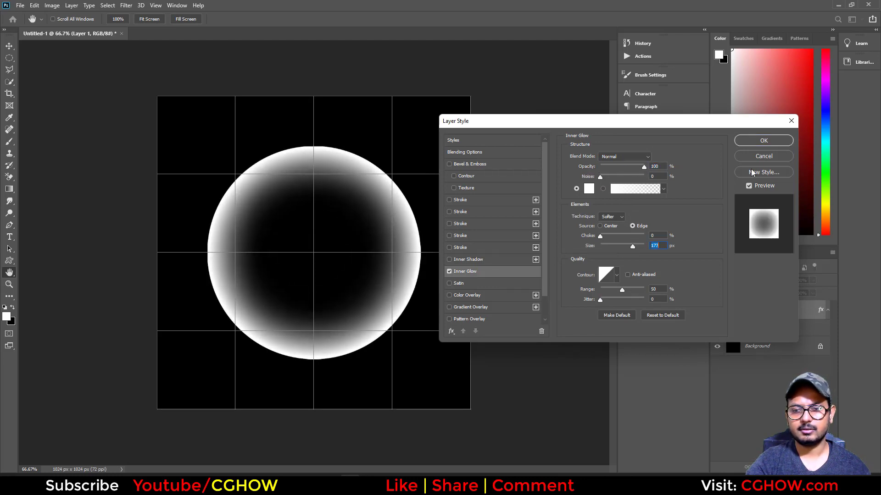
pyautogui.click(769, 145)
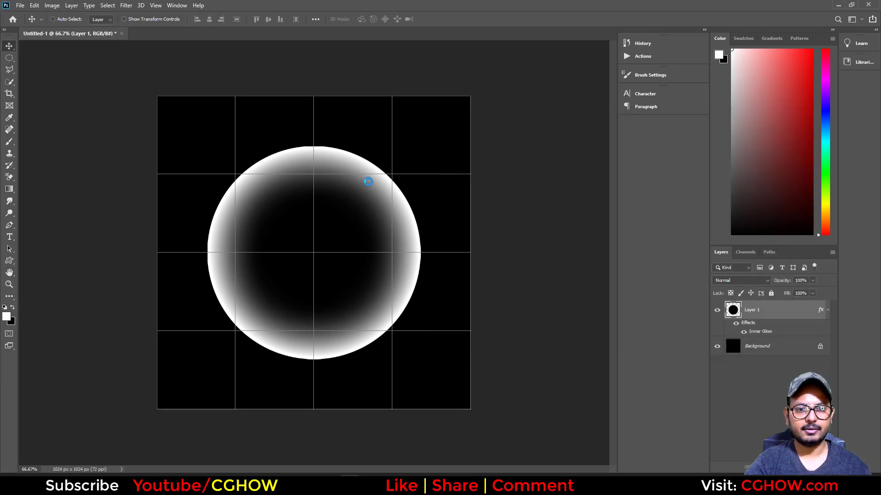
pyautogui.hotkey('ctrl', 's')
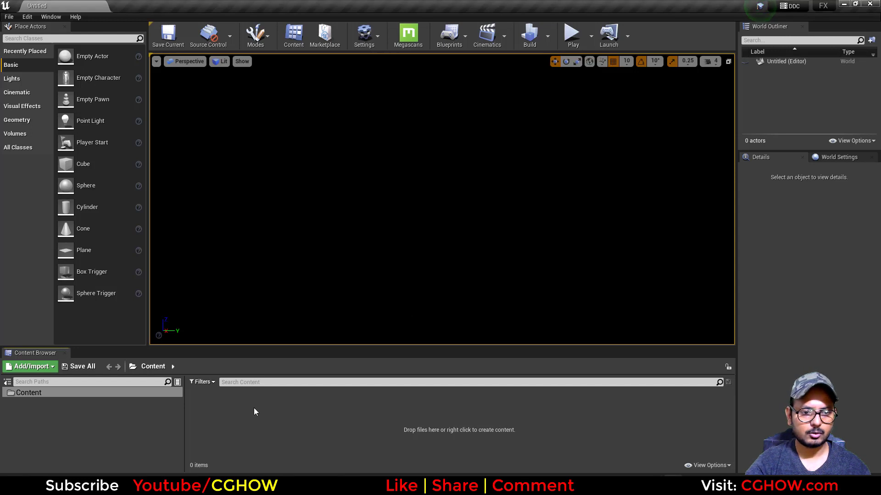
pyautogui.rightClick(254, 411)
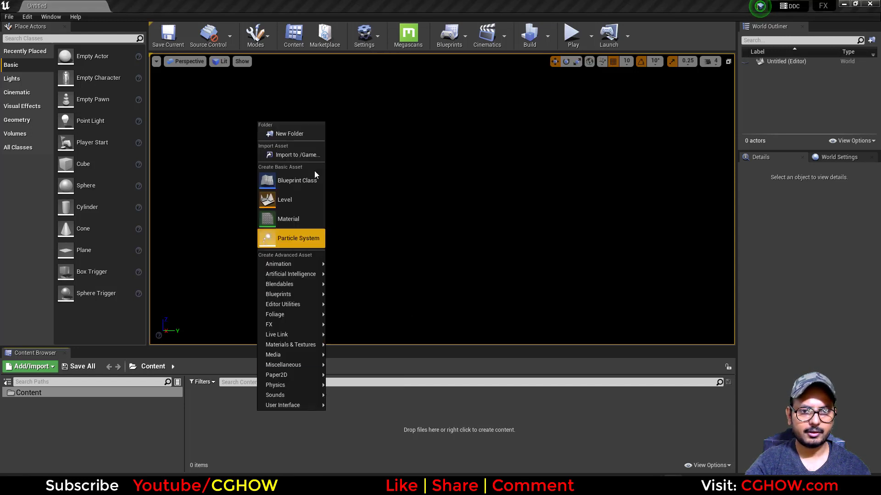
pyautogui.click(293, 134)
pyautogui.write('te')
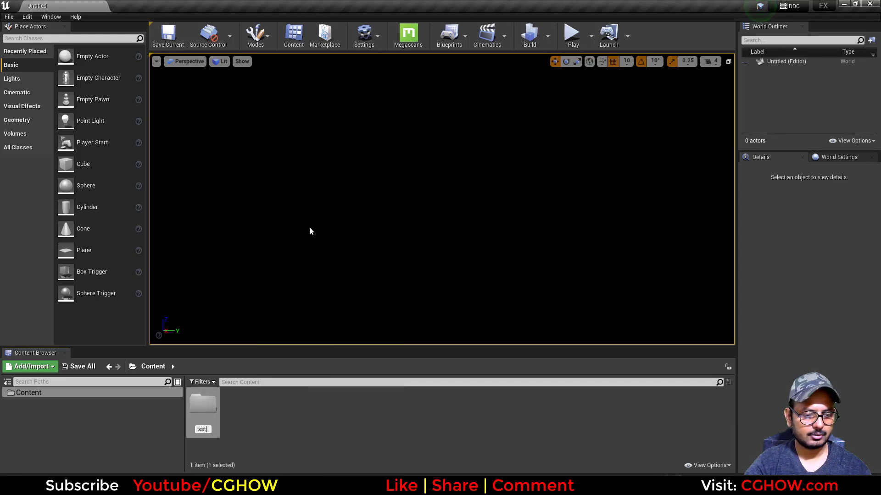
pyautogui.write('xt')
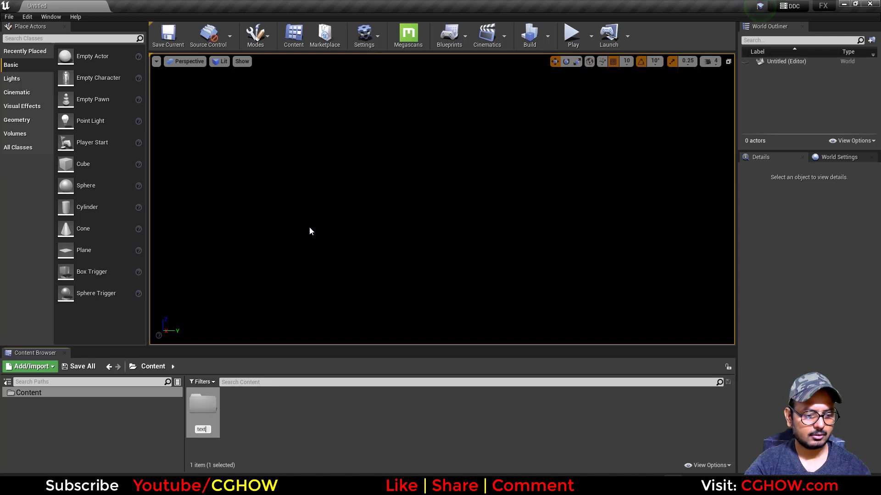
pyautogui.write('u')
pyautogui.click(217, 410)
pyautogui.press('Delete')
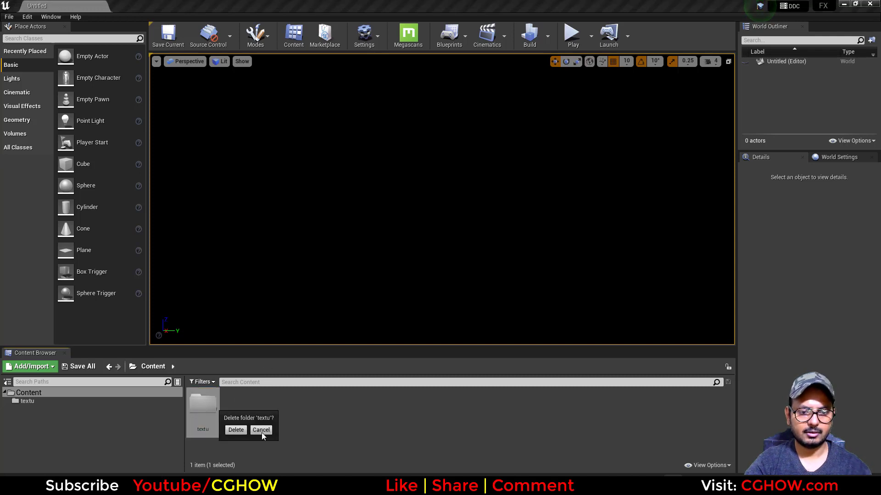
pyautogui.click(234, 431)
# - Show the Unreal project's Content folder in the file explorer and copy its path
pyautogui.rightClick(24, 393)
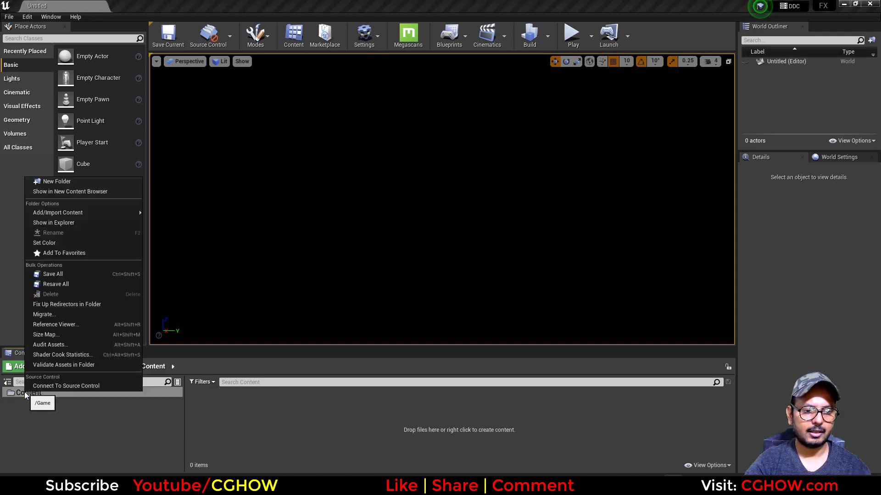
pyautogui.click(68, 223)
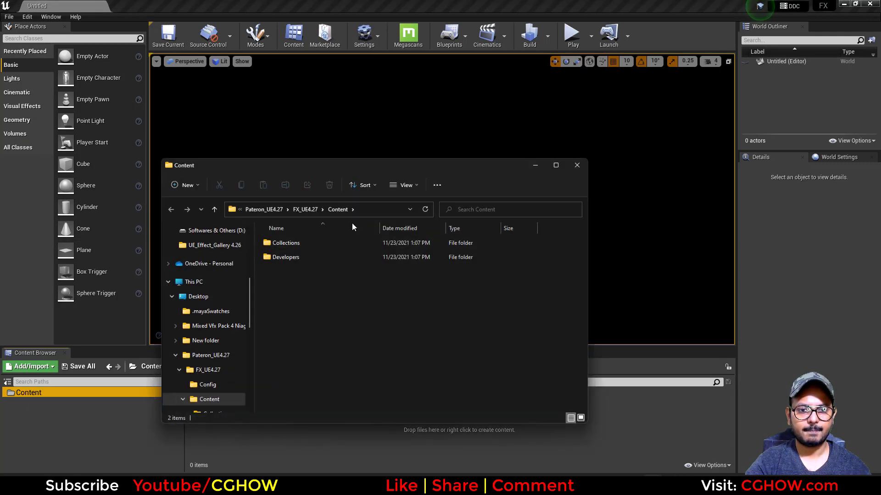
pyautogui.click(370, 209)
pyautogui.hotkey('ctrl', 'c')
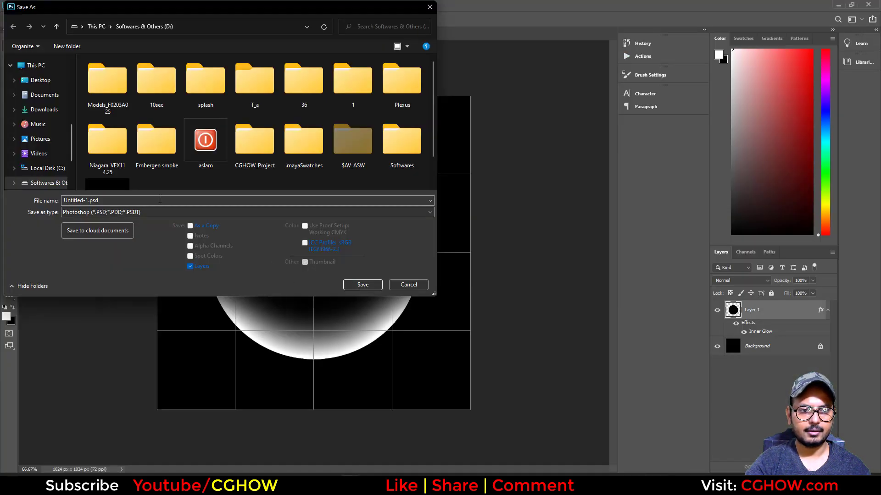
# - Switch to Photoshop and set the save location to the project's Content folder using the copied path
pyautogui.click(160, 199)
pyautogui.hotkey('ctrl', 'v')
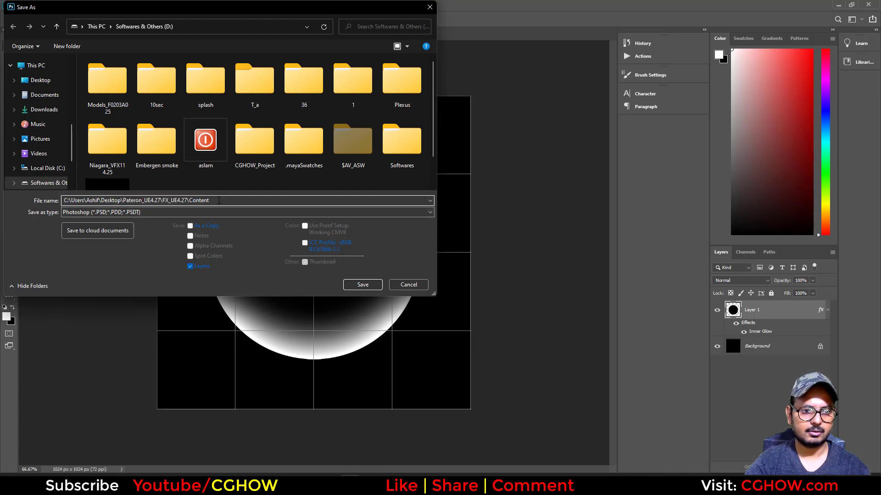
pyautogui.press('Return')
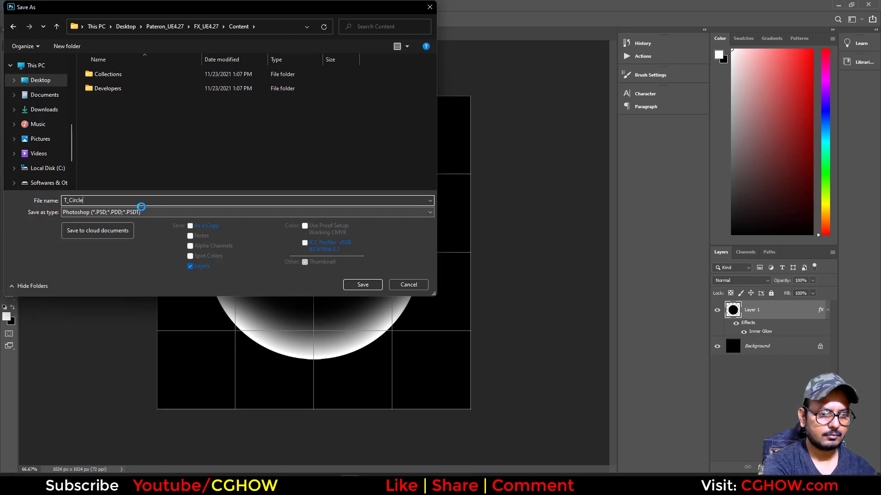
# - Name the file T_Circle01, choose the Targa format and try to save it in the Content folder
pyautogui.click(168, 212)
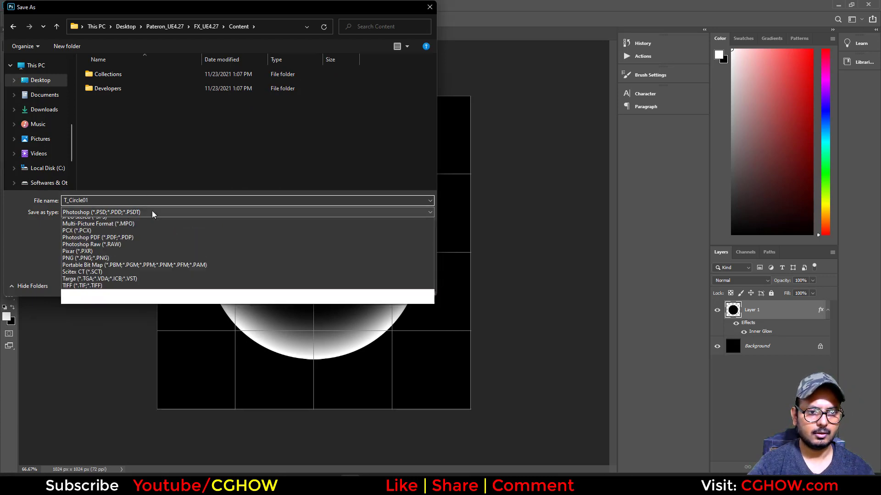
pyautogui.click(92, 359)
pyautogui.click(359, 284)
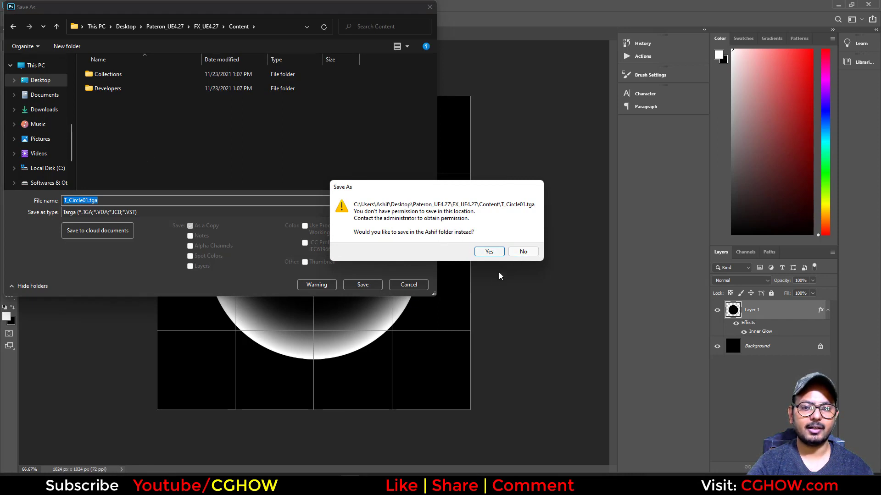
# - Decline the suggested folder and save T_Circle01 on the Softwares & Others (D:) drive as a 24 bits/pixel Targa
pyautogui.click(522, 252)
pyautogui.click(41, 183)
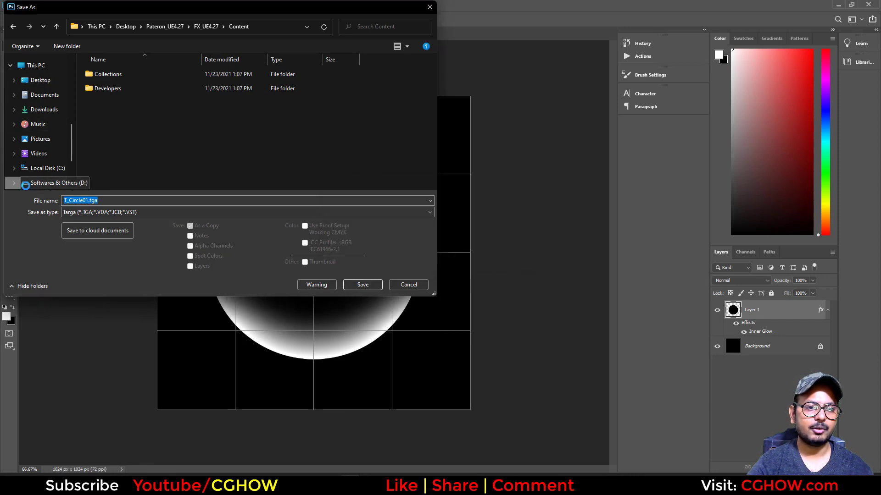
pyautogui.click(373, 285)
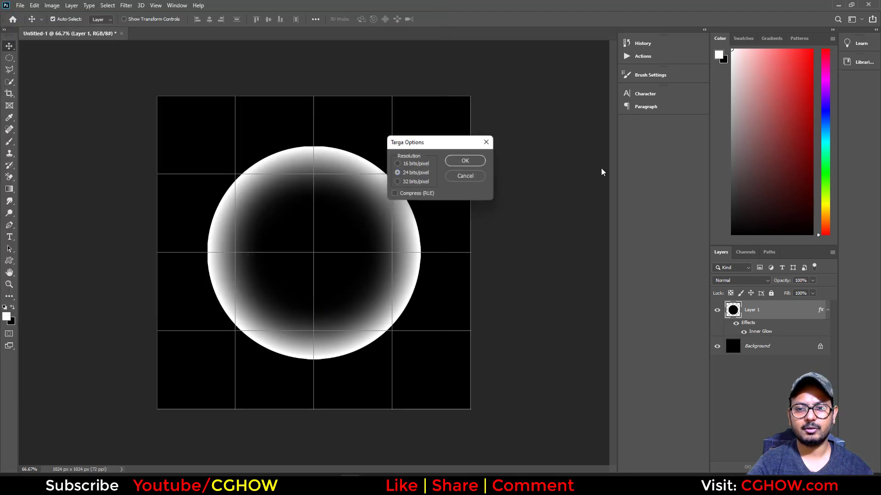
pyautogui.click(459, 159)
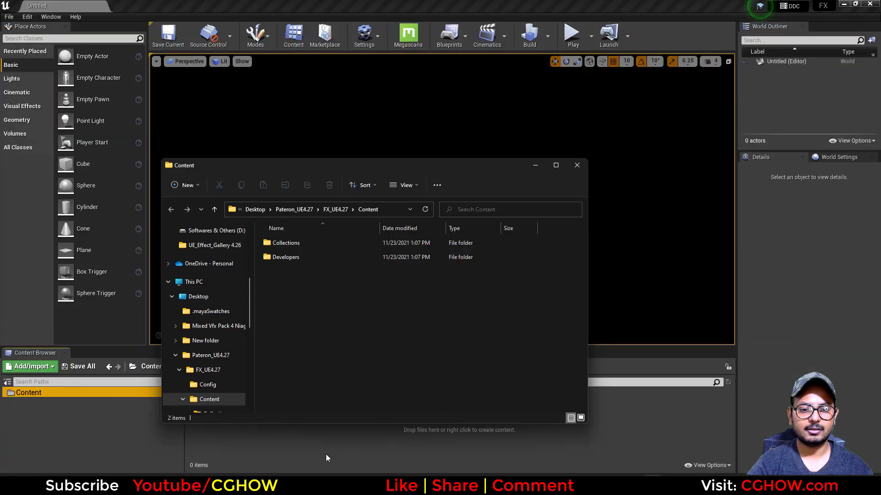
# - Switch to Unreal Editor, import T_Circle01 from the D: drive into the Content folder, and briefly open the texture to check it
pyautogui.click(319, 442)
pyautogui.rightClick(266, 423)
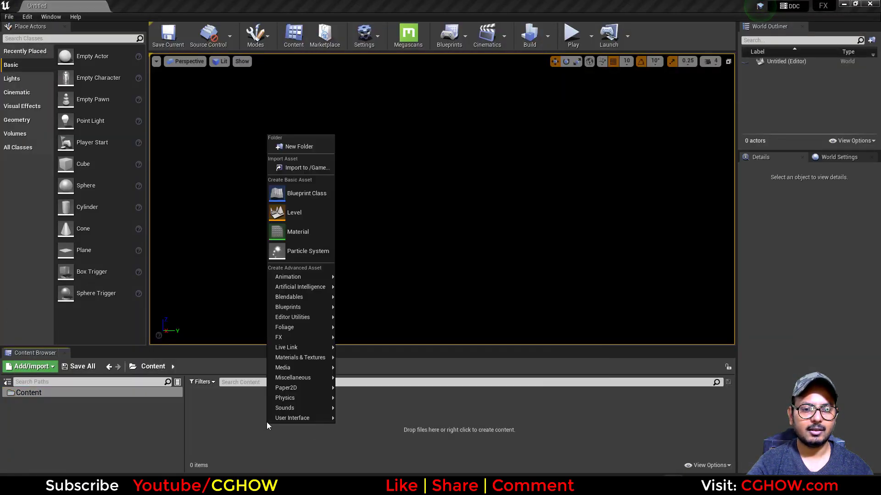
pyautogui.click(303, 167)
pyautogui.scroll(2, 24, 161)
pyautogui.scroll(-3, 24, 161)
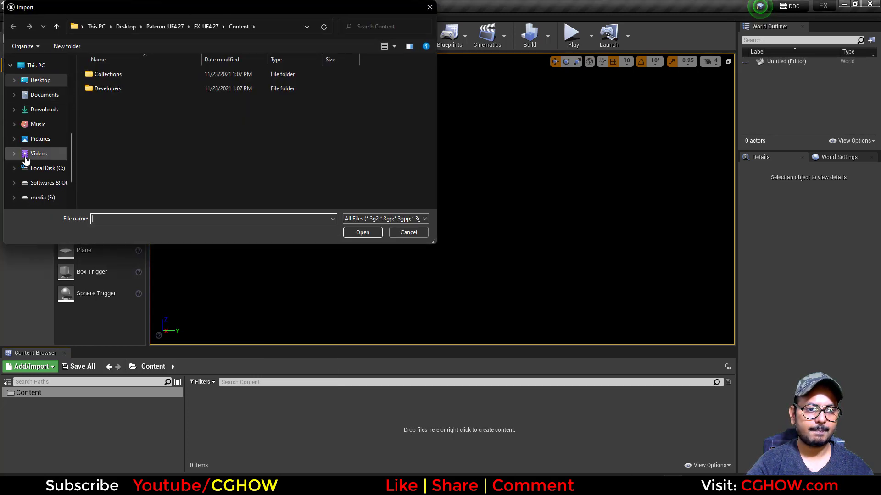
pyautogui.click(56, 136)
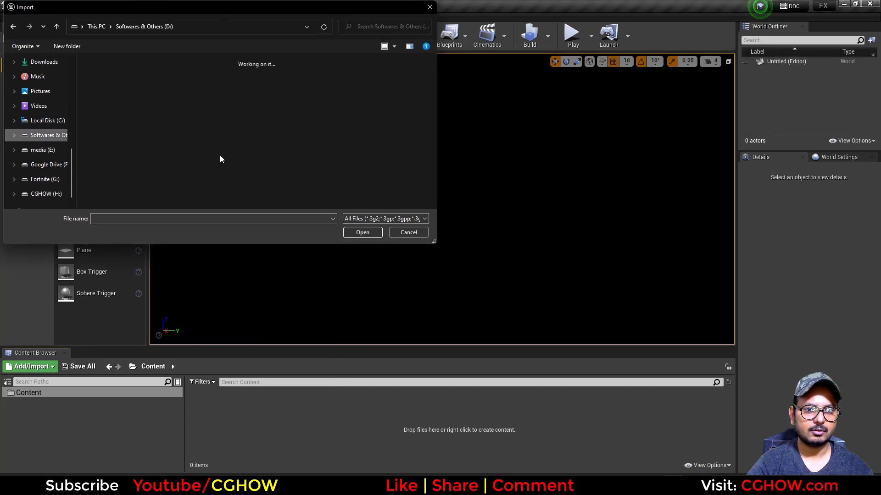
pyautogui.doubleClick(108, 175)
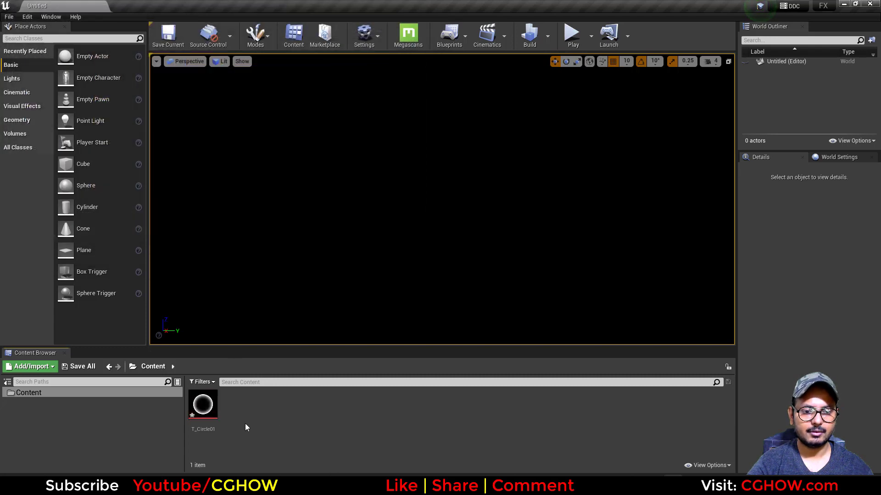
pyautogui.doubleClick(213, 413)
pyautogui.middleClick(65, 7)
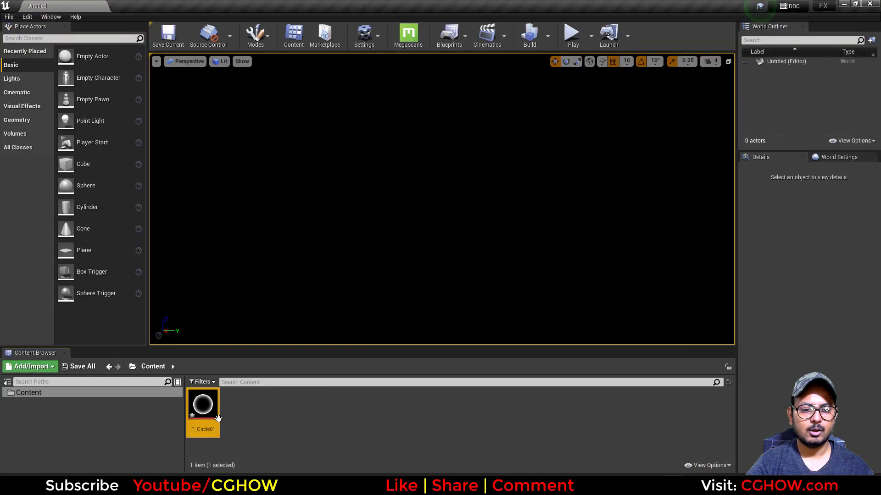
# - Create a material from the T_Circle01 texture, name it Circle01_Mat and open it for editing
pyautogui.rightClick(260, 420)
pyautogui.click(199, 412)
pyautogui.rightClick(190, 408)
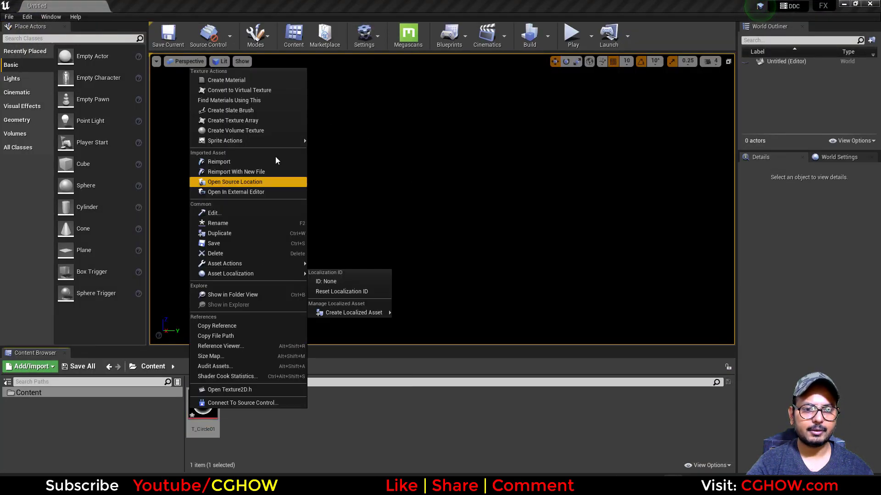
pyautogui.click(232, 81)
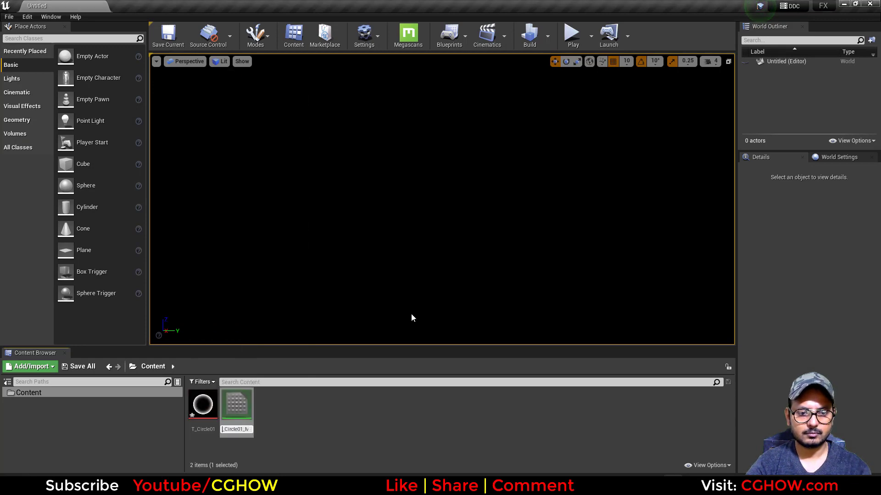
pyautogui.press('Delete')
pyautogui.press('Return')
pyautogui.press('Return')
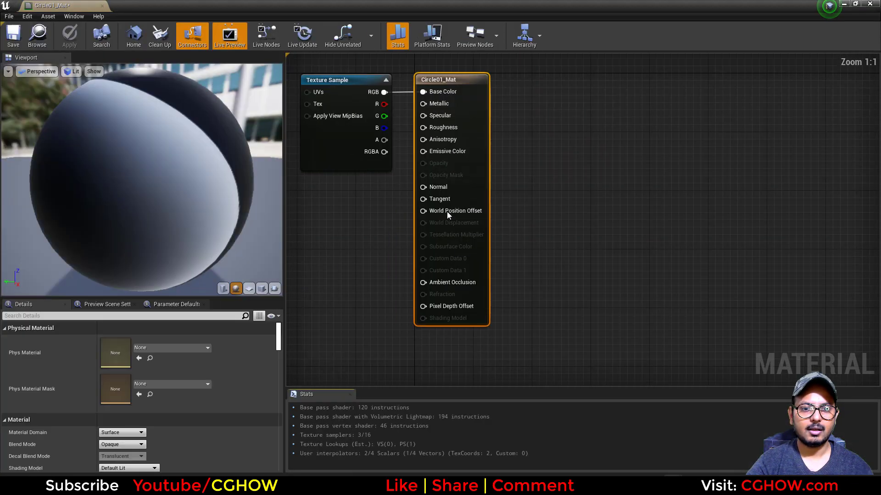
# - Space the Texture Sample node away from the material's result node and show the preview on a plane
pyautogui.moveTo(447, 211); pyautogui.dragTo(579, 231, button='right')
pyautogui.click(362, 210)
pyautogui.moveTo(481, 158); pyautogui.dragTo(404, 188)
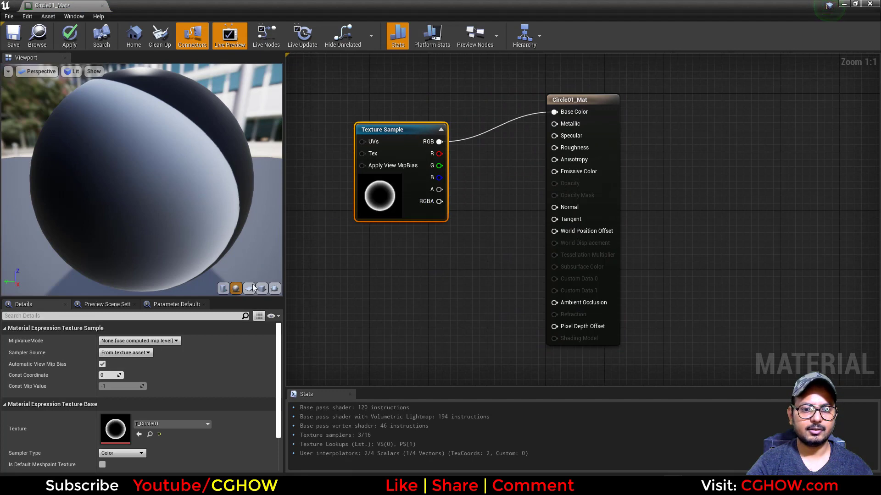
pyautogui.click(249, 288)
pyautogui.moveTo(495, 287); pyautogui.dragTo(597, 264, button='right')
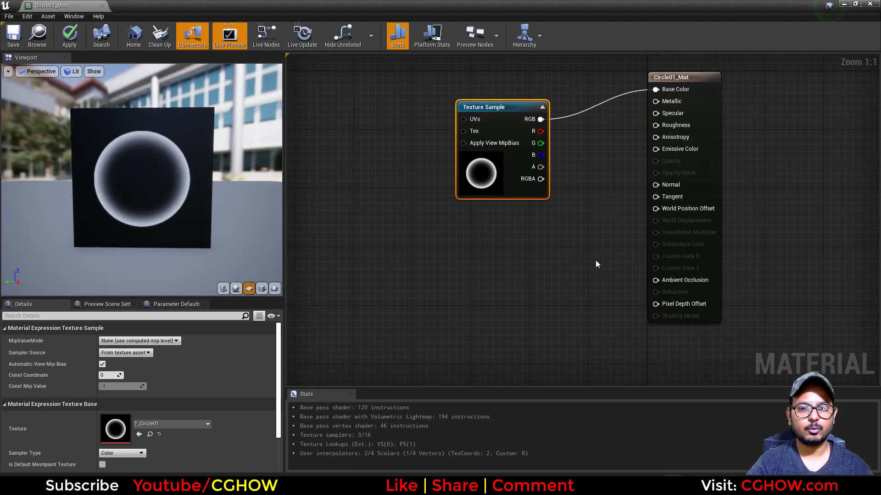
pyautogui.moveTo(492, 189); pyautogui.dragTo(448, 162)
pyautogui.moveTo(426, 241); pyautogui.dragTo(439, 226, button='right')
pyautogui.moveTo(359, 233); pyautogui.dragTo(410, 233, button='right')
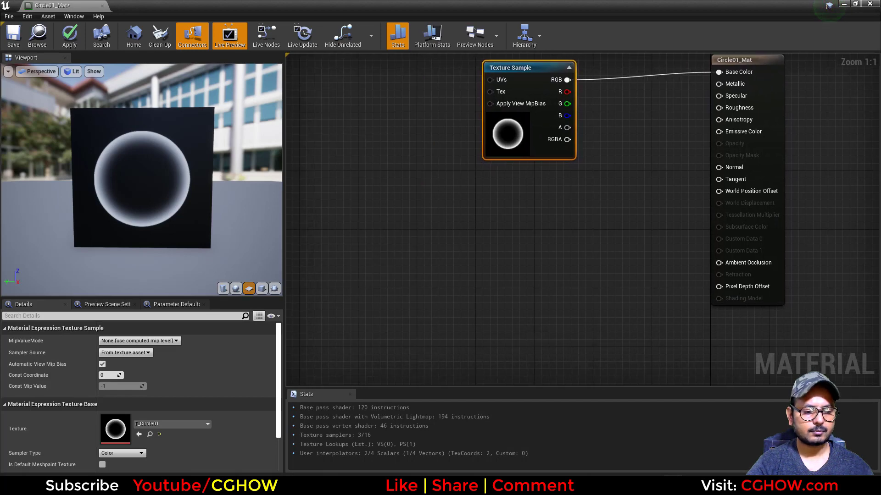
# - Add a RadialGradientExponential node below the Texture Sample and preview its output
pyautogui.rightClick(379, 223)
pyautogui.write('radi')
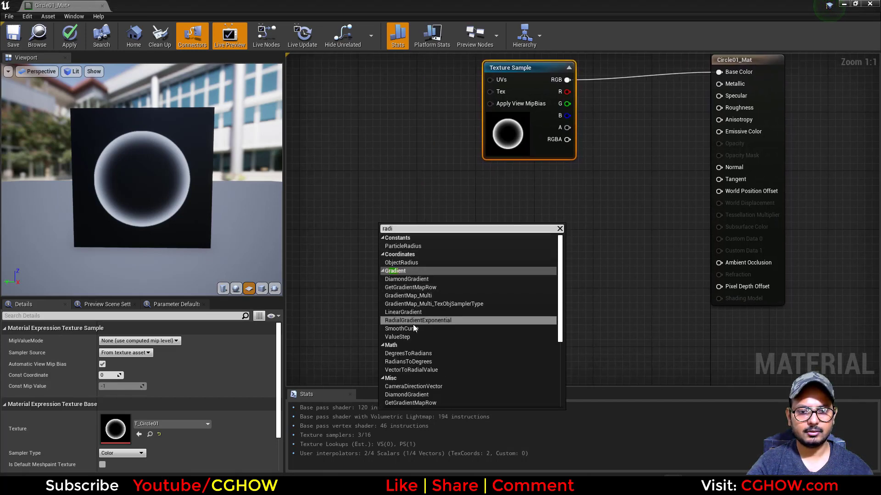
pyautogui.click(413, 323)
pyautogui.moveTo(439, 279); pyautogui.dragTo(405, 300)
pyautogui.press('space')
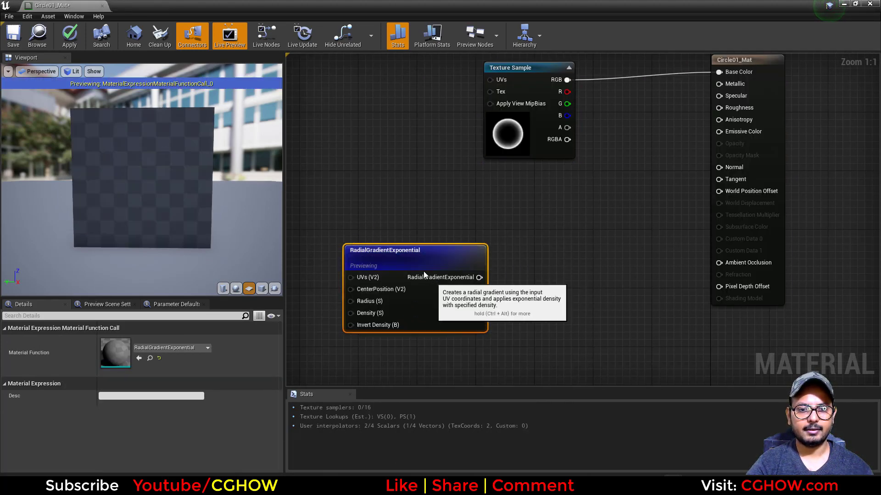
# - Connect a new constant with value 50 to the Density input of the RadialGradientExponential node
pyautogui.moveTo(393, 249); pyautogui.dragTo(483, 233, button='right')
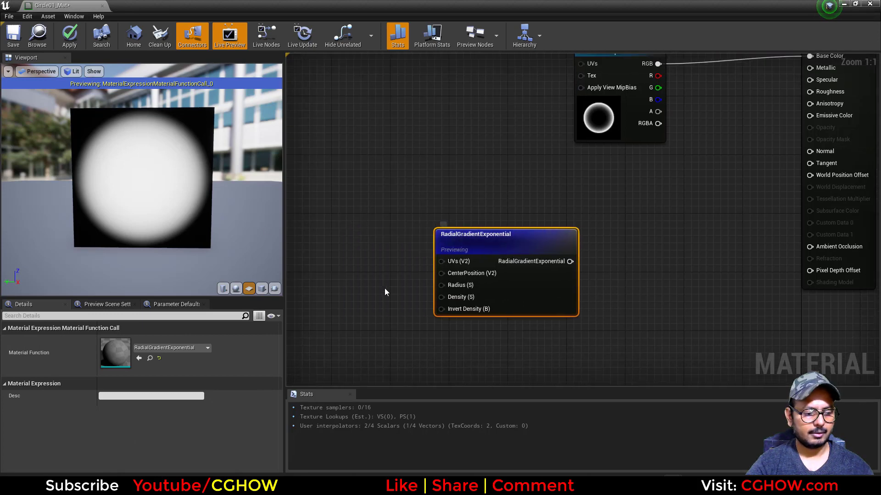
pyautogui.press('1')
pyautogui.click(356, 290)
pyautogui.moveTo(374, 308); pyautogui.dragTo(461, 298)
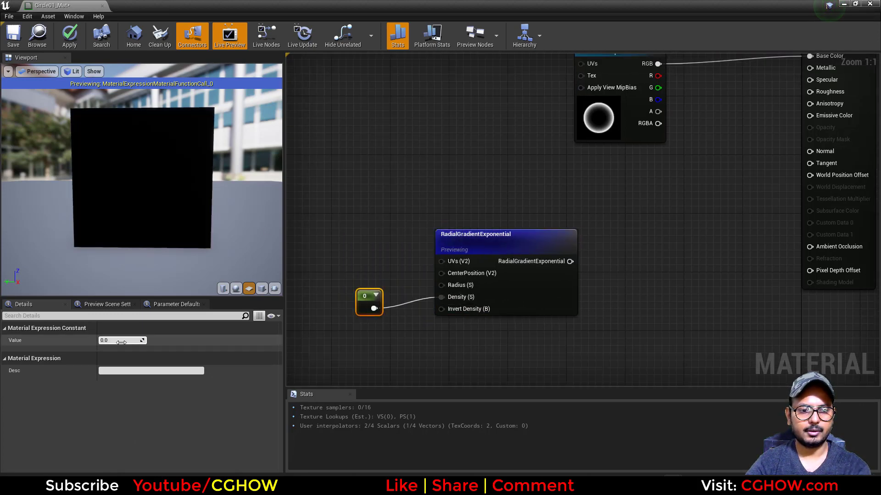
pyautogui.click(121, 343)
pyautogui.write('50')
pyautogui.press('Return')
pyautogui.moveTo(595, 261); pyautogui.dragTo(538, 302, button='right')
pyautogui.moveTo(470, 345); pyautogui.dragTo(453, 356)
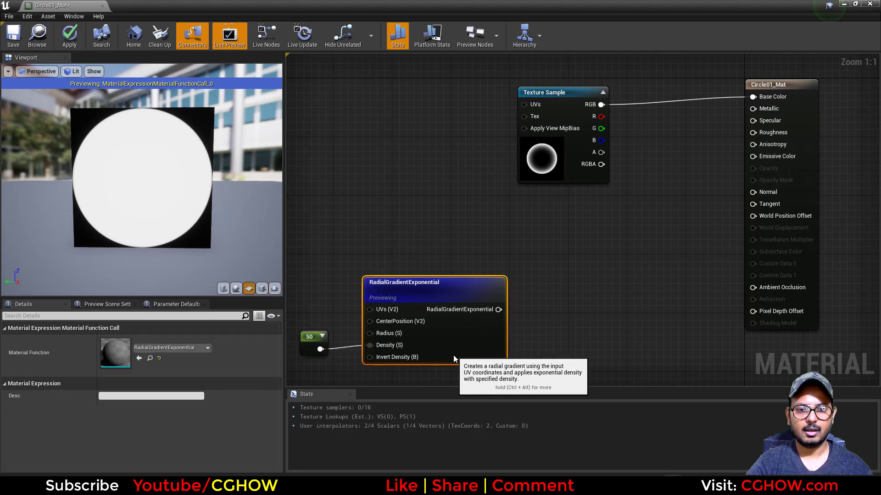
# - Duplicate the RadialGradientExponential node, place the copy above the original and preview it
pyautogui.moveTo(544, 297); pyautogui.dragTo(540, 297, button='right')
pyautogui.hotkey('ctrl', 'c')
pyautogui.hotkey('ctrl', 'v')
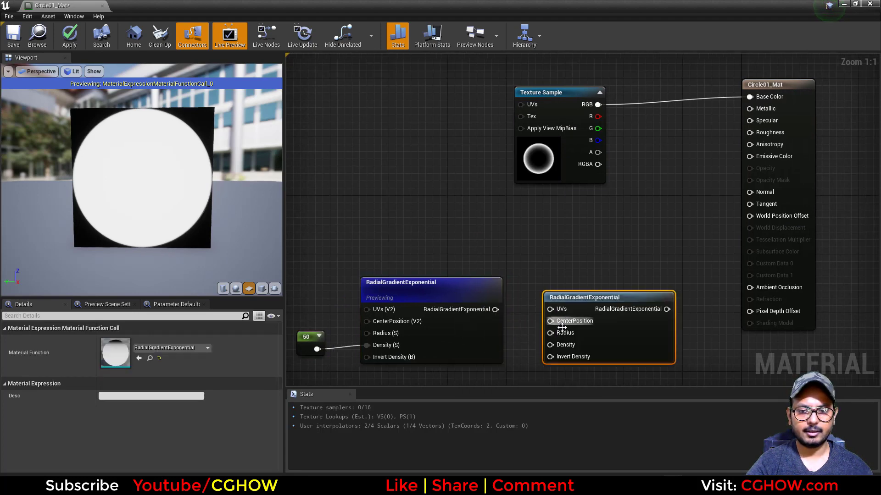
pyautogui.moveTo(591, 340); pyautogui.dragTo(422, 245)
pyautogui.press('space')
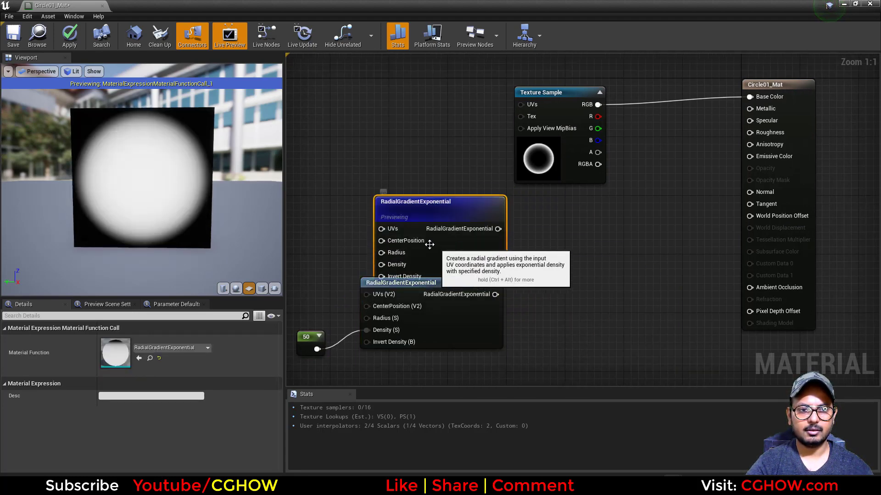
pyautogui.moveTo(482, 262); pyautogui.dragTo(475, 246)
# - Connect a new constant with value 0.4 to the Radius input of the duplicated gradient node
pyautogui.press('1')
pyautogui.click(330, 229)
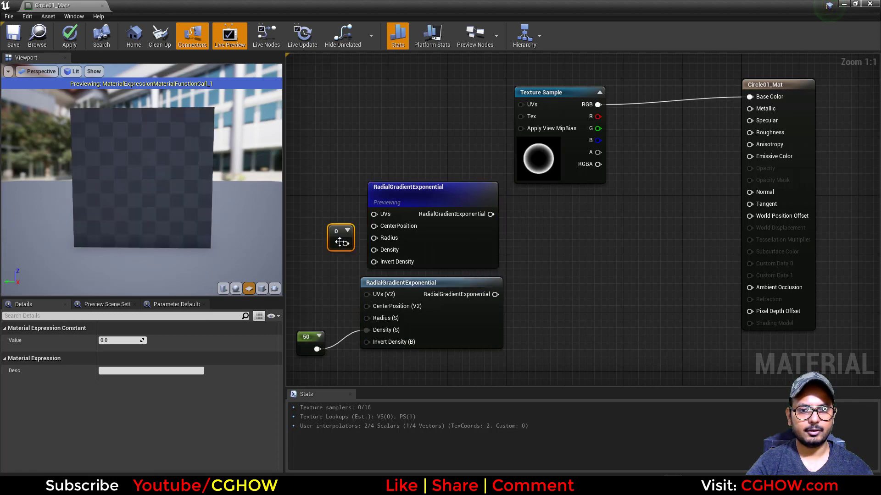
pyautogui.moveTo(340, 243); pyautogui.dragTo(374, 238)
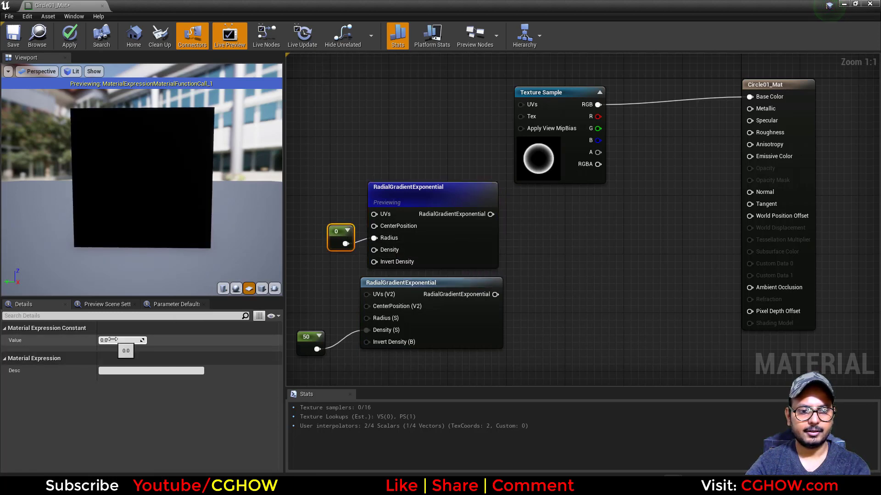
pyautogui.click(113, 340)
pyautogui.write('0.4')
pyautogui.press('Return')
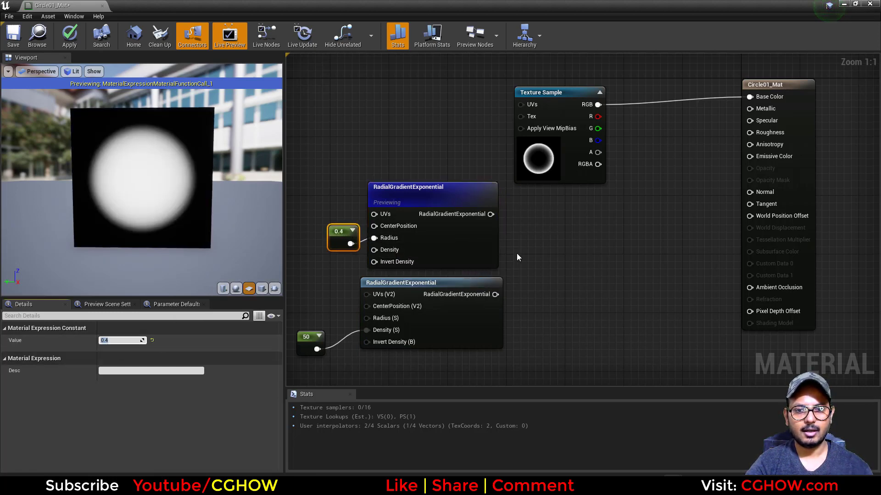
# - Add a Subtract node with the original gradient feeding A and the duplicated gradient feeding B, and preview it
pyautogui.rightClick(521, 250)
pyautogui.write('sub')
pyautogui.click(548, 304)
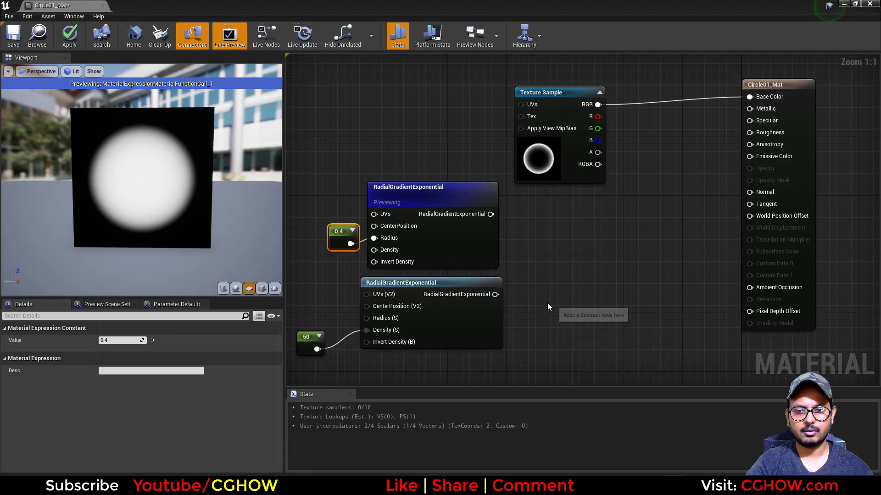
pyautogui.moveTo(495, 295); pyautogui.dragTo(528, 268)
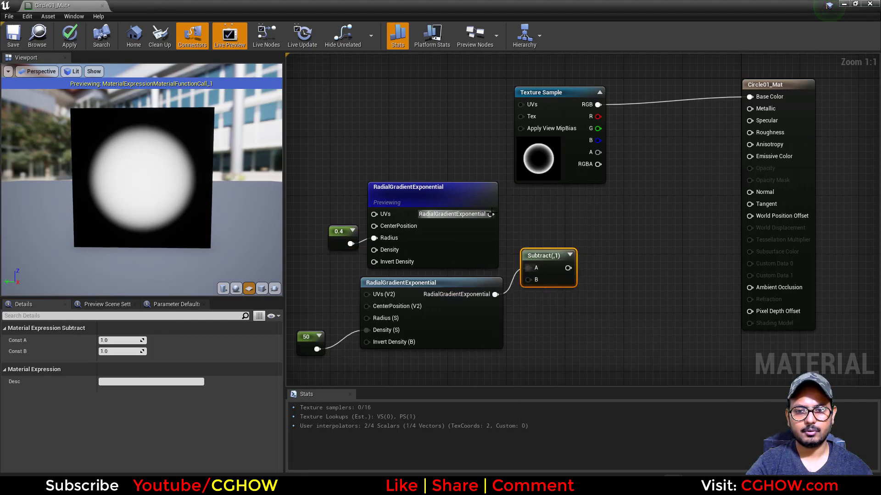
pyautogui.moveTo(492, 214); pyautogui.dragTo(591, 278)
pyautogui.press('p')
# - Try a Power node on the Subtract output, previewing it with an exponent of about 17.33, and delete the node
pyautogui.press('e')
pyautogui.click(584, 260)
pyautogui.moveTo(106, 341); pyautogui.dragTo(161, 341)
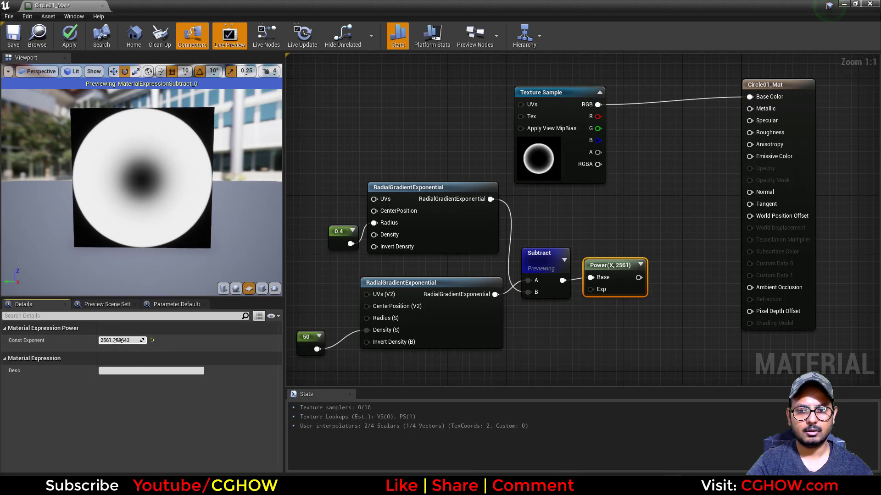
pyautogui.click(606, 263)
pyautogui.press('space')
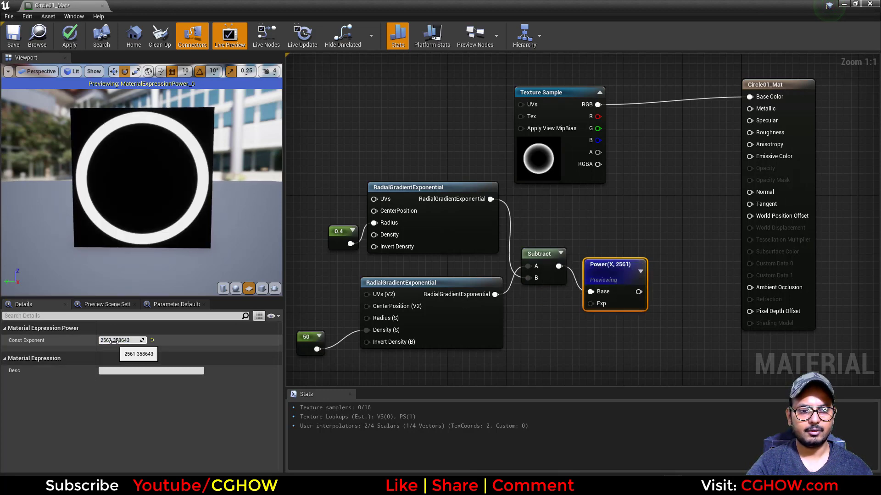
pyautogui.moveTo(114, 341); pyautogui.dragTo(134, 338)
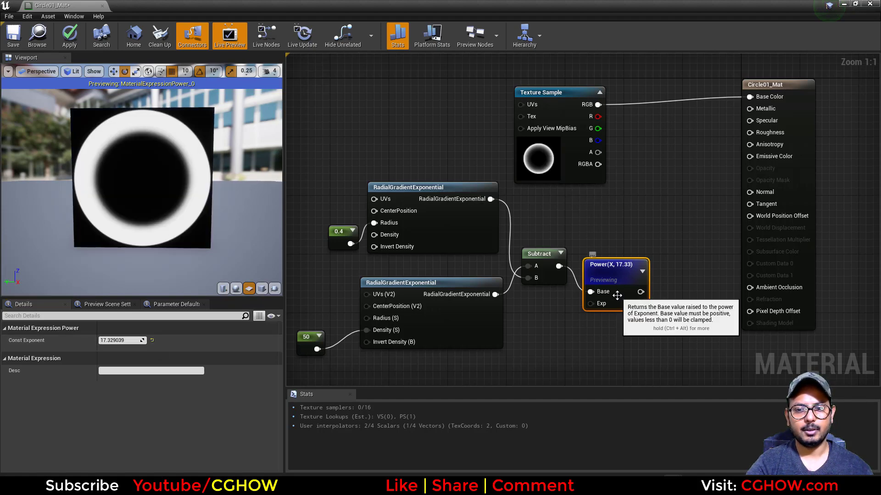
pyautogui.press('Delete')
# - Add a SmoothStep node, connect the Subtract output to its Value input and preview it
pyautogui.rightClick(577, 258)
pyautogui.write('s')
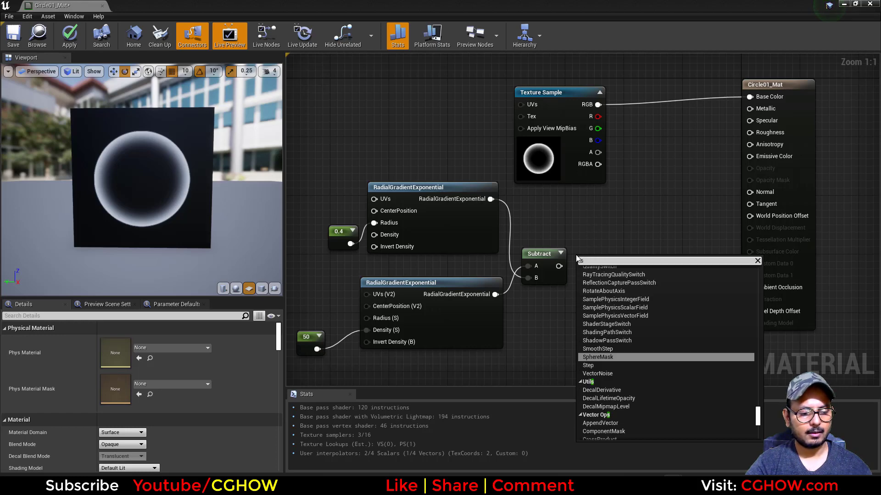
pyautogui.write('m')
pyautogui.write('o')
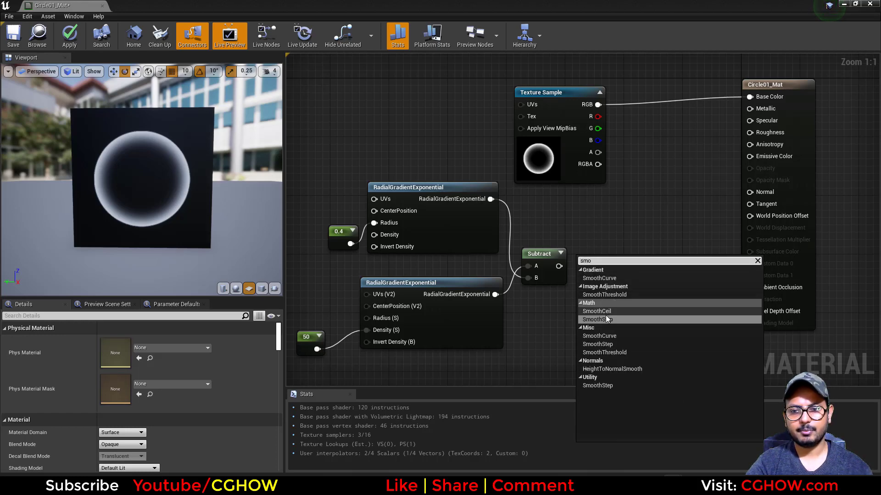
pyautogui.click(602, 319)
pyautogui.moveTo(559, 266); pyautogui.dragTo(646, 266)
pyautogui.press('p')
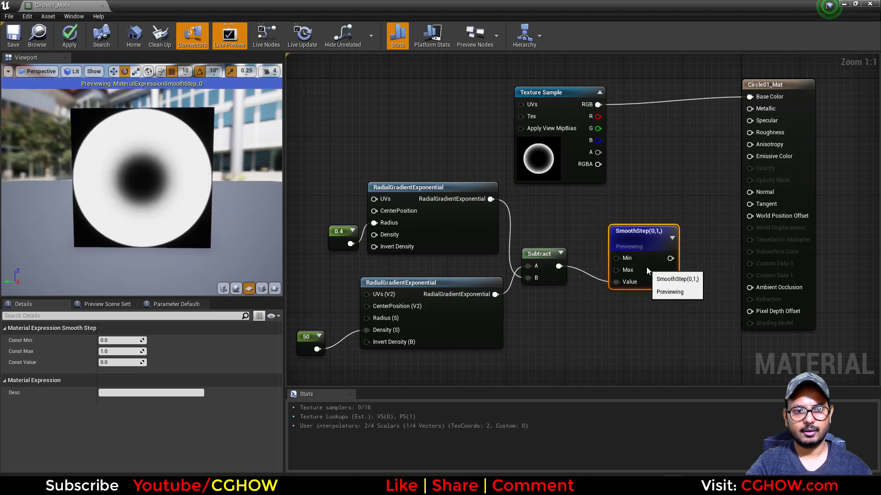
# - Add two constants and an Add node, feeding the first constant into SmoothStep's Min and the sum of both into its Max
pyautogui.click(550, 304)
pyautogui.click(586, 320)
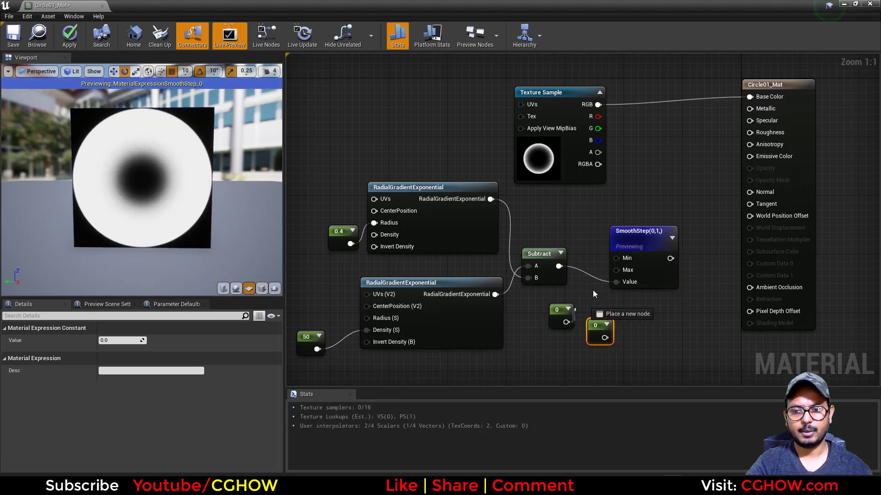
pyautogui.moveTo(592, 290); pyautogui.dragTo(618, 257)
pyautogui.moveTo(570, 351); pyautogui.dragTo(555, 299, button='right')
pyautogui.moveTo(550, 265); pyautogui.dragTo(549, 306)
pyautogui.press('a')
pyautogui.click(579, 281)
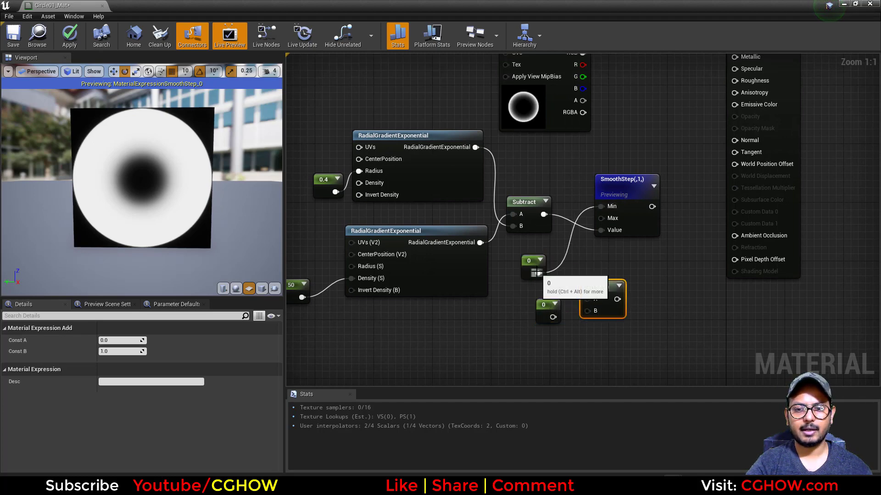
pyautogui.moveTo(537, 273); pyautogui.dragTo(607, 220)
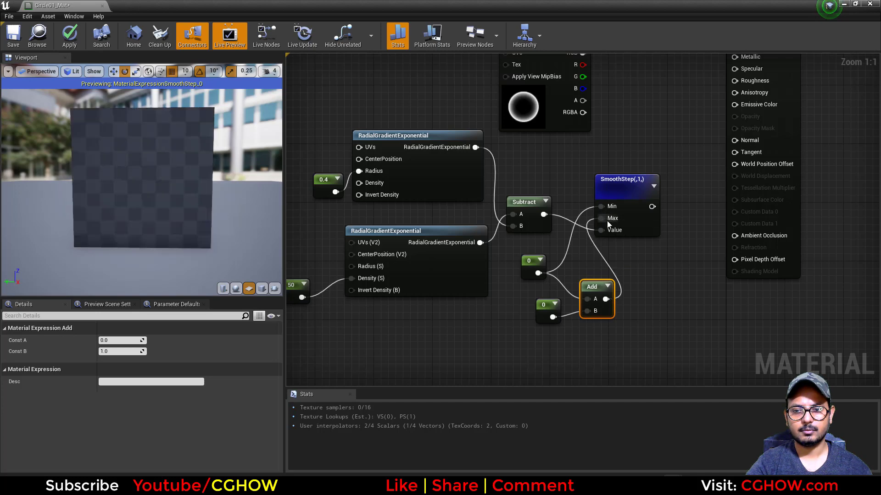
# - Set the constant feeding Add's B to 1 and the SmoothStep Min constant to about 0.733
pyautogui.click(539, 306)
pyautogui.click(114, 341)
pyautogui.write('1')
pyautogui.press('Return')
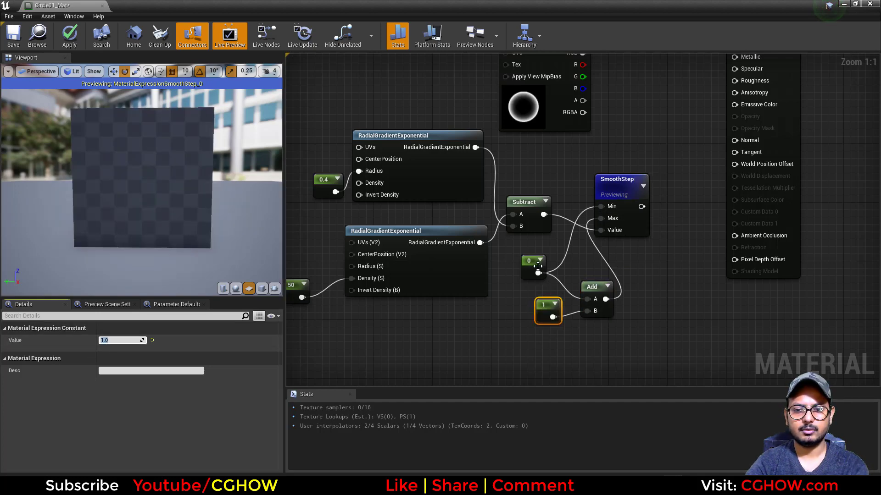
pyautogui.click(533, 265)
pyautogui.moveTo(124, 341)
pyautogui.mouseDown()
pyautogui.moveTo(132, 341)
pyautogui.moveTo(122, 341)
pyautogui.mouseUp()
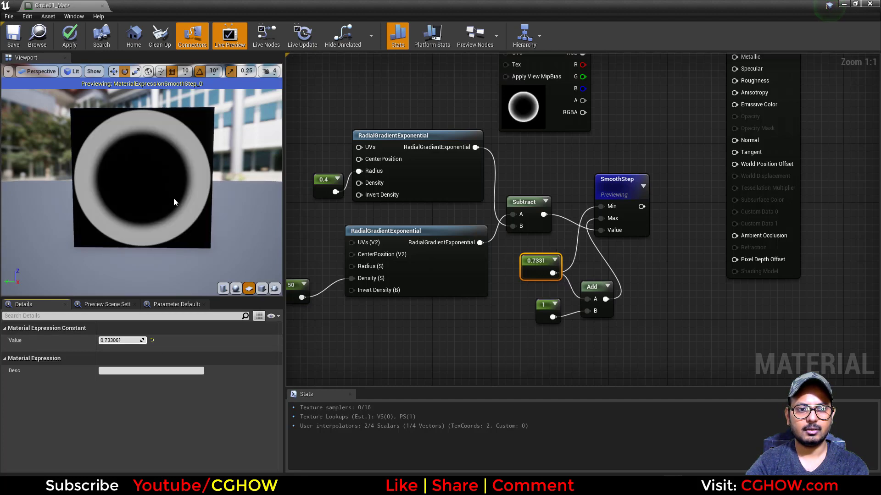
# - Delete the SmoothStep, Add and both of their constants, and preview the Subtract node
pyautogui.moveTo(669, 221); pyautogui.dragTo(564, 316)
pyautogui.press('Delete')
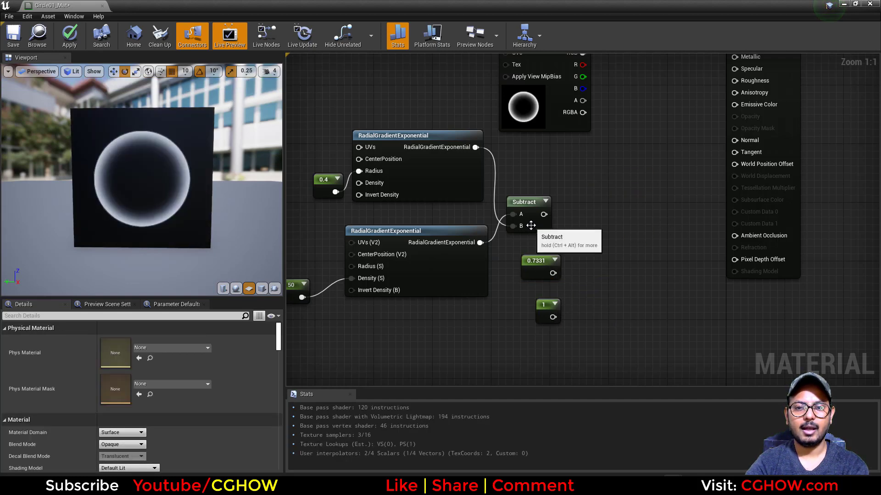
pyautogui.moveTo(574, 264); pyautogui.dragTo(535, 304)
pyautogui.press('Delete')
pyautogui.click(529, 205)
pyautogui.press('space')
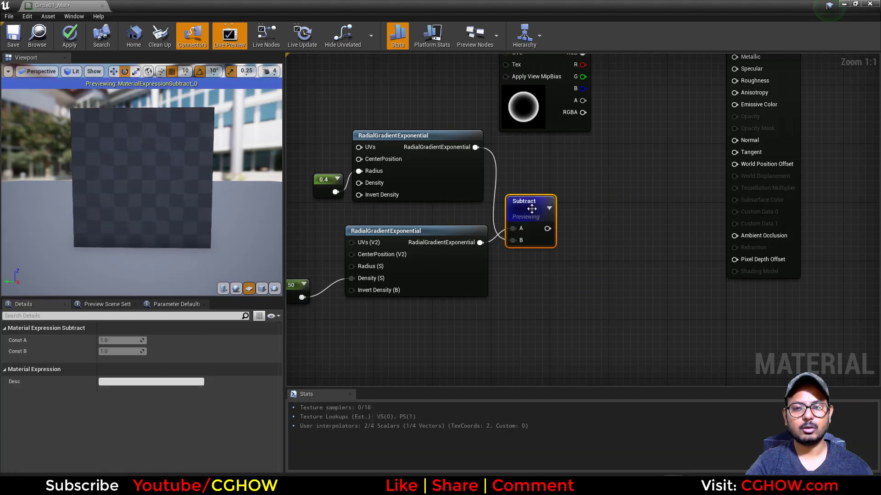
# - Move the Subtract node away from the gradients and add a Saturate node fed by the second RadialGradientExponential
pyautogui.click(456, 275)
pyautogui.moveTo(537, 197); pyautogui.dragTo(596, 190)
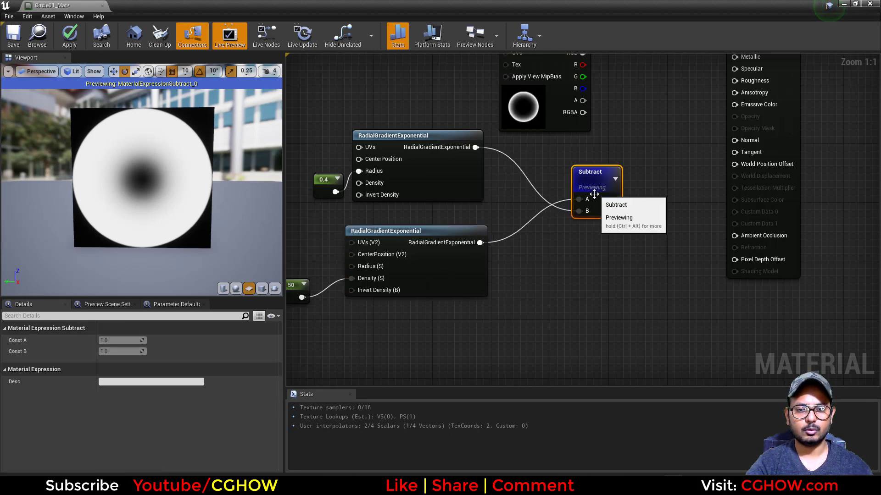
pyautogui.rightClick(533, 255)
pyautogui.write('sat')
pyautogui.click(548, 293)
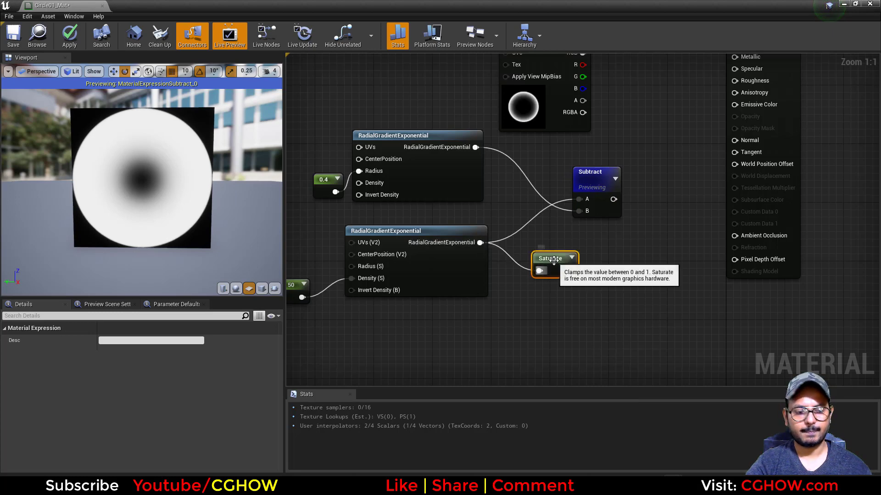
# - Duplicate the Saturate for the first gradient, wire both Saturates into Subtract with the first gradient on B, and preview the Subtract
pyautogui.hotkey('ctrl', 'w')
pyautogui.moveTo(481, 149); pyautogui.dragTo(580, 211)
pyautogui.press('Delete')
pyautogui.moveTo(570, 270); pyautogui.dragTo(579, 199)
pyautogui.click(601, 205)
pyautogui.press('p')
pyautogui.moveTo(603, 247); pyautogui.dragTo(531, 278, button='right')
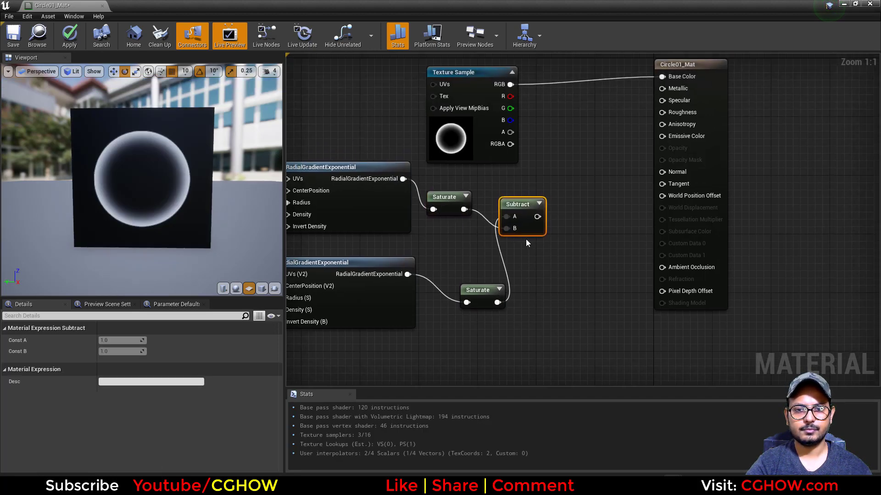
pyautogui.press('p')
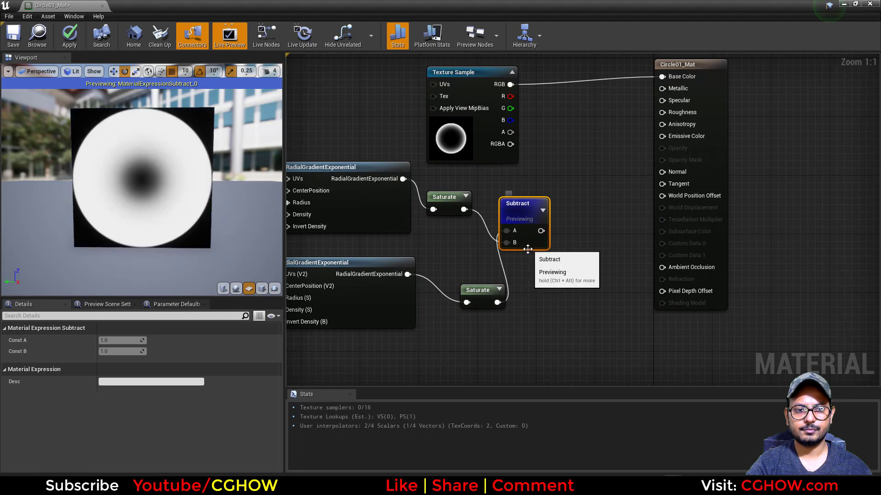
# - Add a Power node with the Subtract output as Base, preview it and set its exponent to about 34.25
pyautogui.press('e')
pyautogui.click(554, 216)
pyautogui.moveTo(541, 231); pyautogui.dragTo(562, 234)
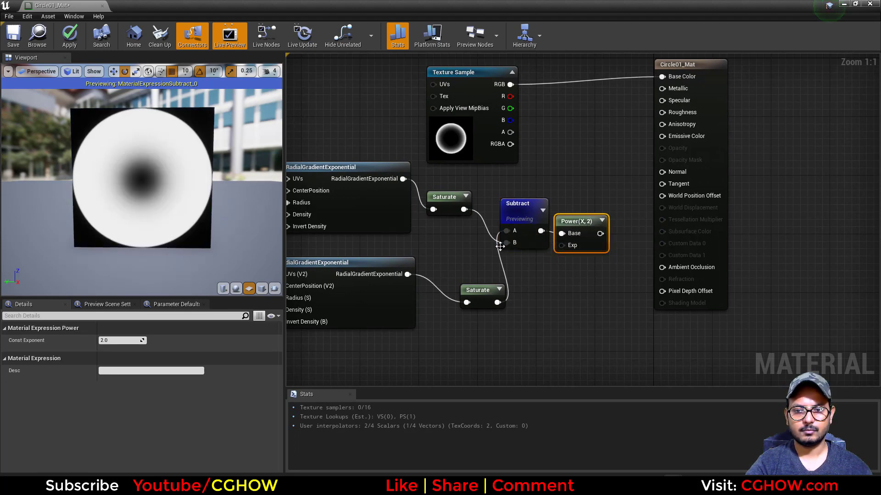
pyautogui.moveTo(120, 341); pyautogui.dragTo(147, 340)
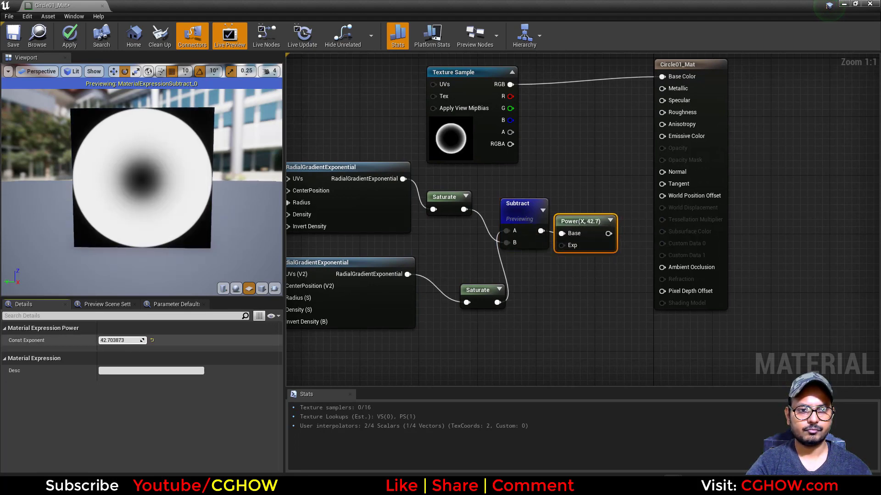
pyautogui.press('space')
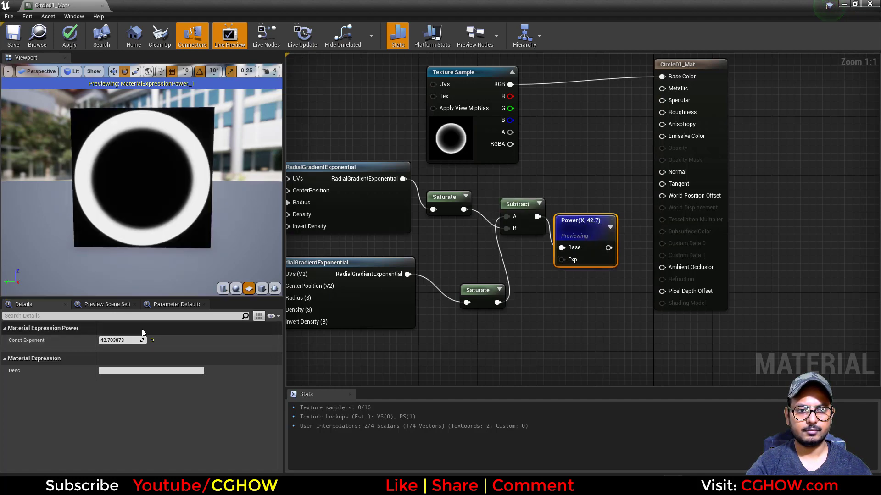
pyautogui.moveTo(133, 341); pyautogui.dragTo(123, 341)
# - Set the constant feeding the second gradient's Density to 5
pyautogui.moveTo(377, 332); pyautogui.dragTo(497, 332, button='right')
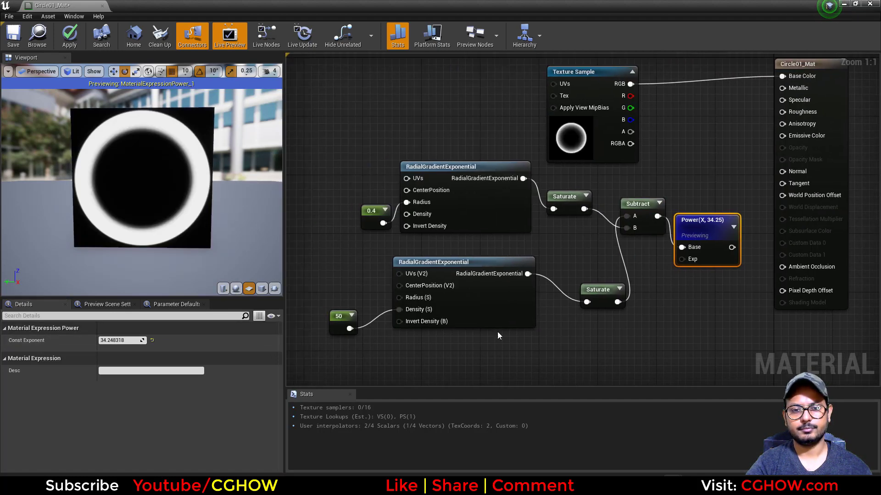
pyautogui.click(332, 319)
pyautogui.write('5')
pyautogui.press('Return')
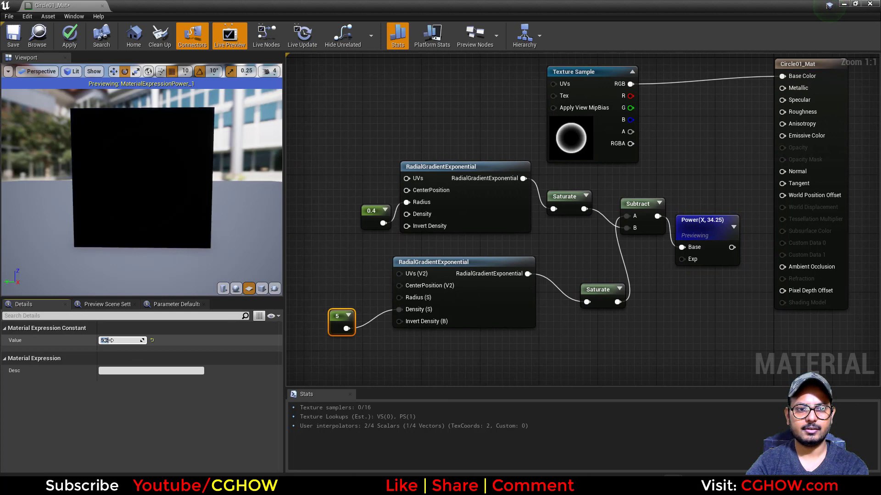
# - Set the Power exponent to 2 and the second gradient's Density constant to 10
pyautogui.click(706, 232)
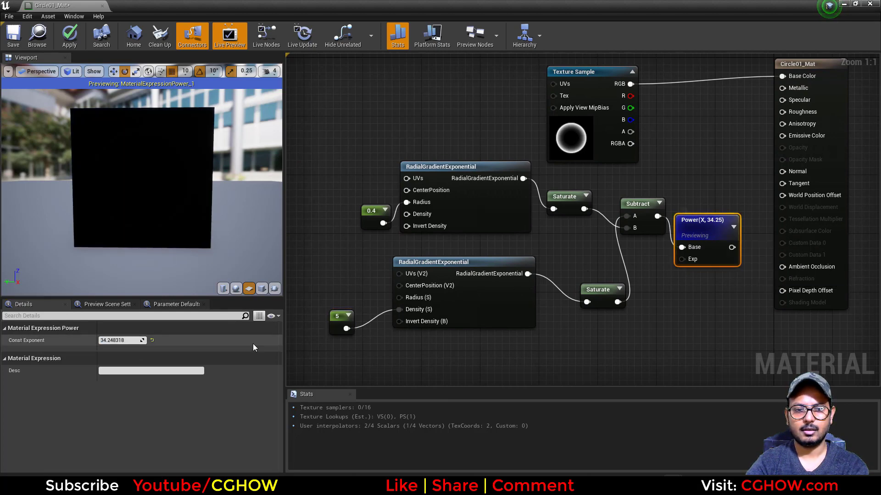
pyautogui.click(118, 340)
pyautogui.write('2')
pyautogui.press('Return')
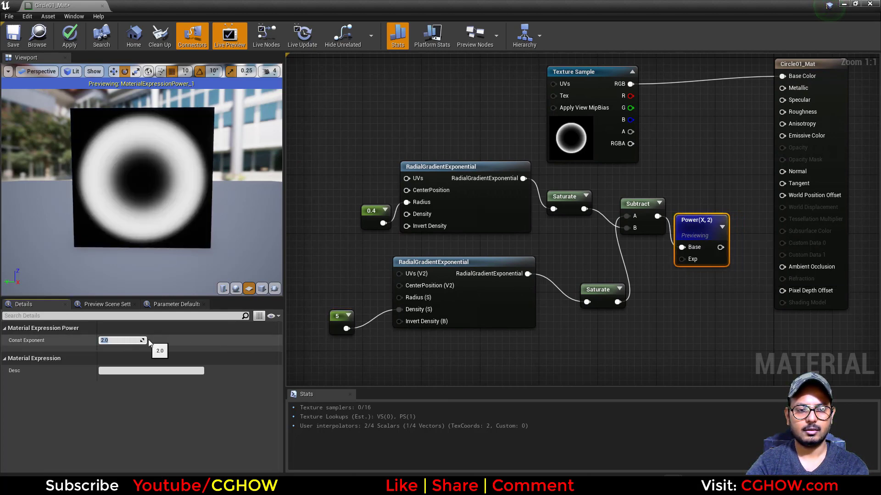
pyautogui.click(339, 318)
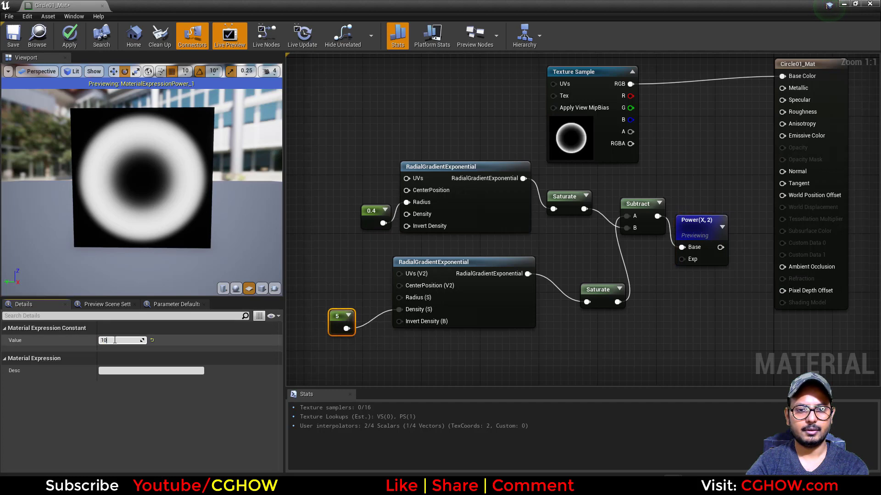
pyautogui.press('Return')
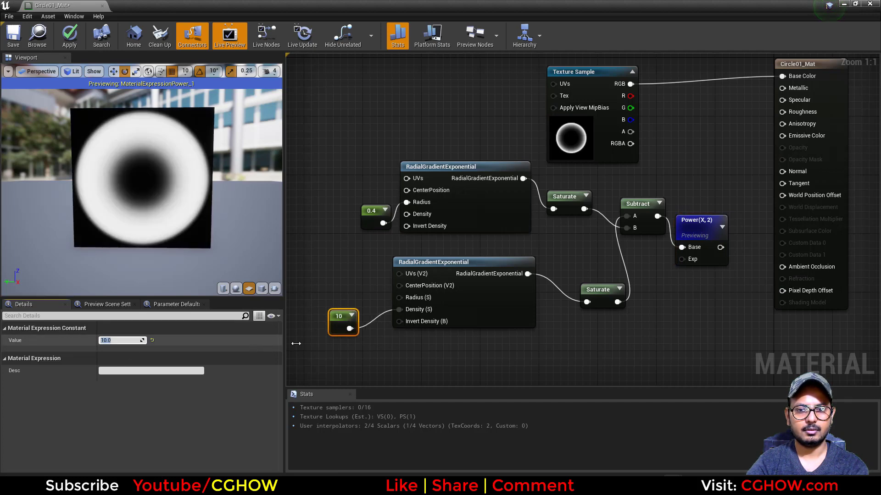
# - Replace the Subtract node with a Multiply fed by the first gradient's Saturate on A and the second's on B, and preview it
pyautogui.moveTo(660, 272); pyautogui.dragTo(517, 261, button='right')
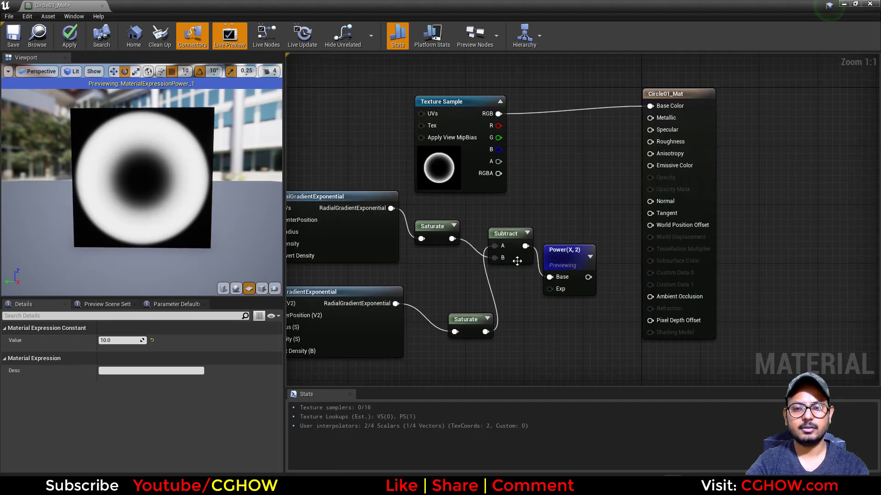
pyautogui.click(511, 251)
pyautogui.press('Delete')
pyautogui.press('m')
pyautogui.click(480, 238)
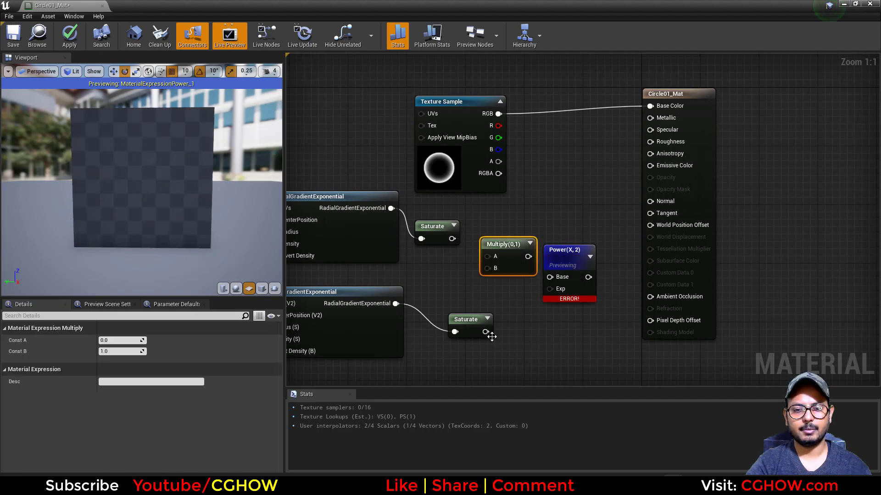
pyautogui.moveTo(486, 333); pyautogui.dragTo(488, 269)
pyautogui.moveTo(452, 238); pyautogui.dragTo(496, 259)
pyautogui.press('space')
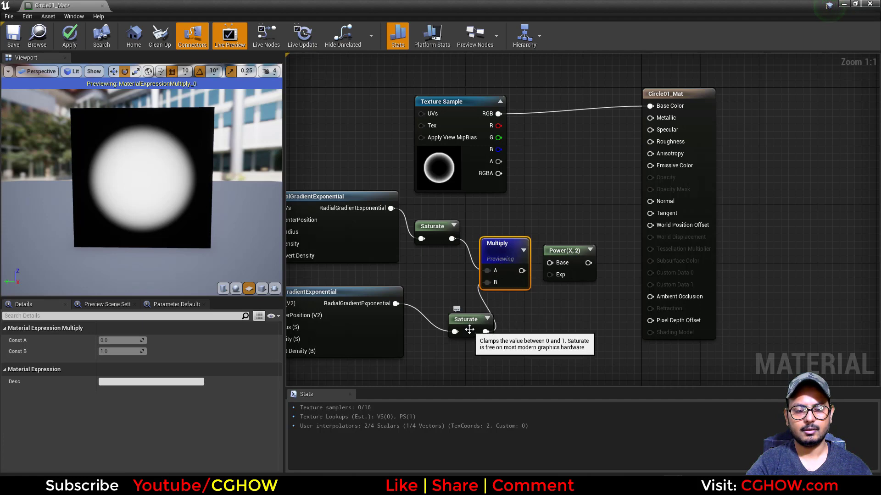
# - Replace the first gradient's Saturate with a Power node connected between the gradient and Multiply's A input
pyautogui.moveTo(471, 326); pyautogui.dragTo(445, 321)
pyautogui.moveTo(424, 278); pyautogui.dragTo(507, 294, button='right')
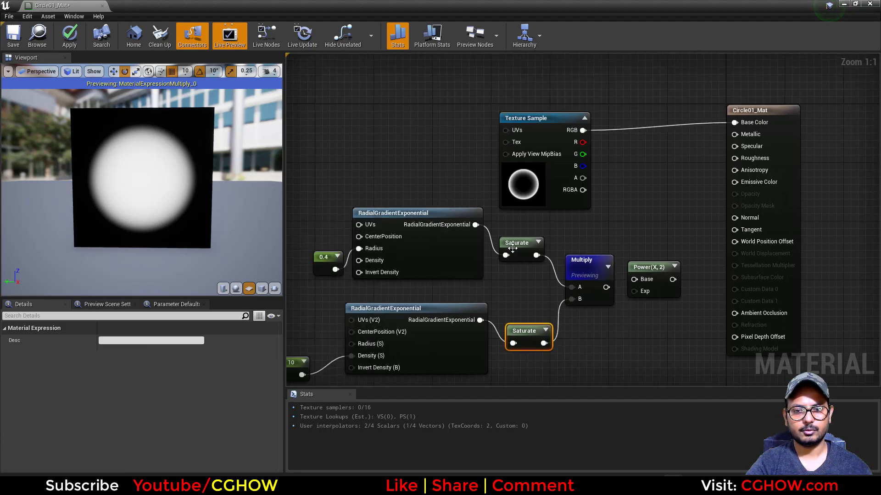
pyautogui.click(513, 248)
pyautogui.press('Delete')
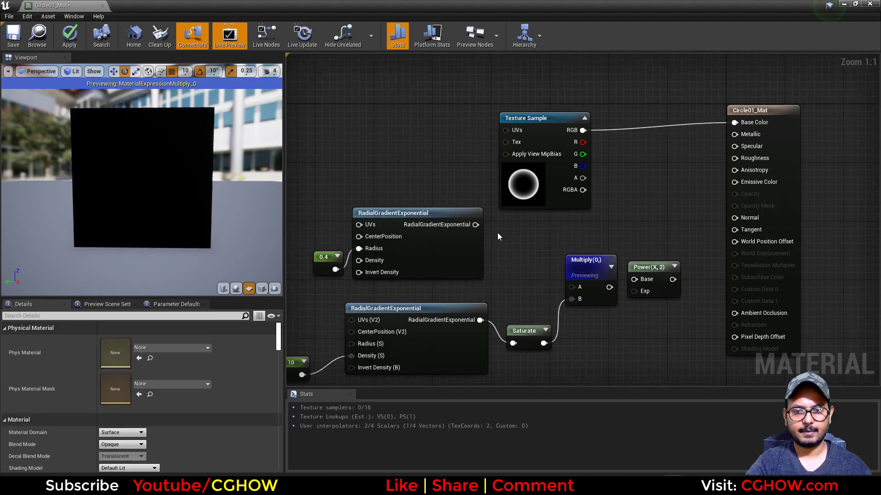
pyautogui.press('e')
pyautogui.click(497, 232)
pyautogui.moveTo(473, 224); pyautogui.dragTo(573, 288)
# - Move the first gradient away from its Power node and insert a 1-x node between them
pyautogui.moveTo(291, 197); pyautogui.dragTo(316, 197, button='right')
pyautogui.moveTo(315, 197); pyautogui.dragTo(367, 258)
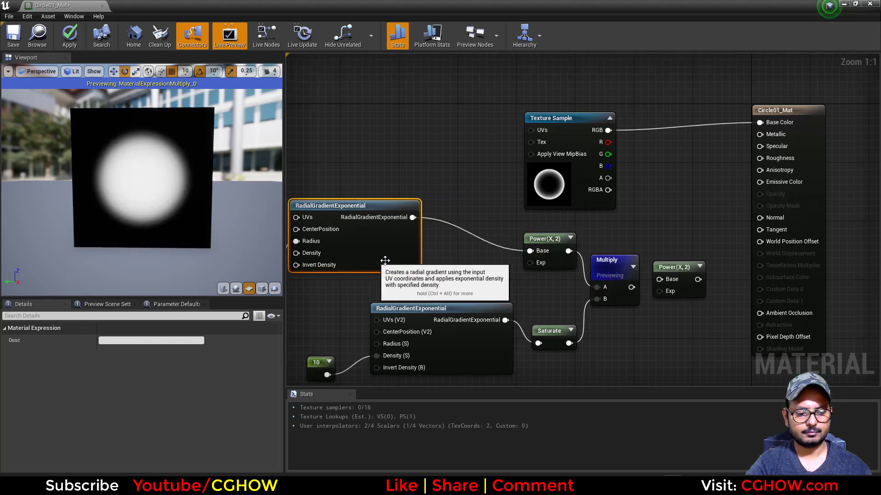
pyautogui.press('o')
pyautogui.click(453, 215)
pyautogui.moveTo(414, 218); pyautogui.dragTo(531, 255)
# - Preview the Power node after the 1-x and set its exponent to about 21.45
pyautogui.moveTo(561, 292); pyautogui.dragTo(466, 295, button='right')
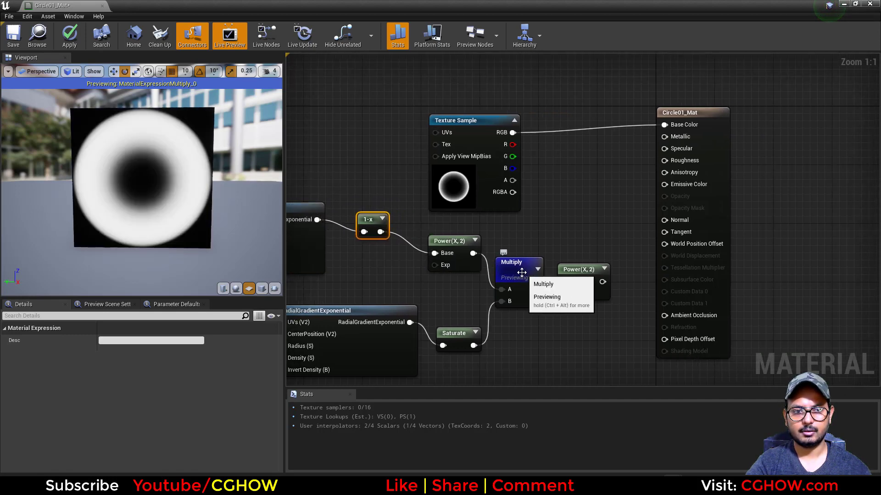
pyautogui.click(464, 267)
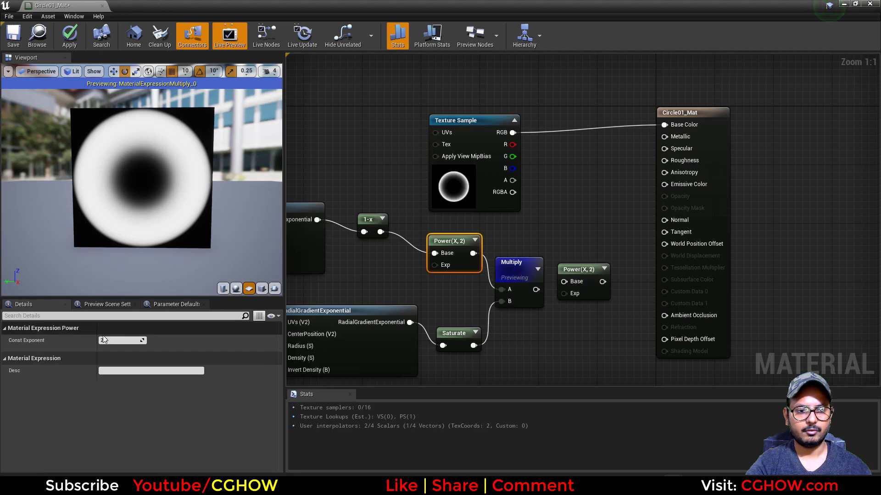
pyautogui.moveTo(123, 340)
pyautogui.mouseDown()
pyautogui.moveTo(175, 341)
pyautogui.moveTo(126, 341)
pyautogui.mouseUp()
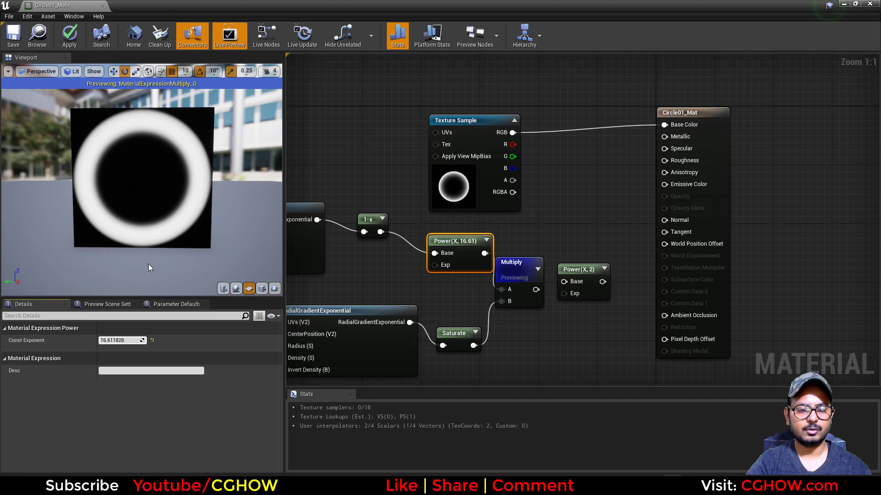
pyautogui.click(462, 245)
pyautogui.press('space')
pyautogui.moveTo(458, 252); pyautogui.dragTo(429, 241)
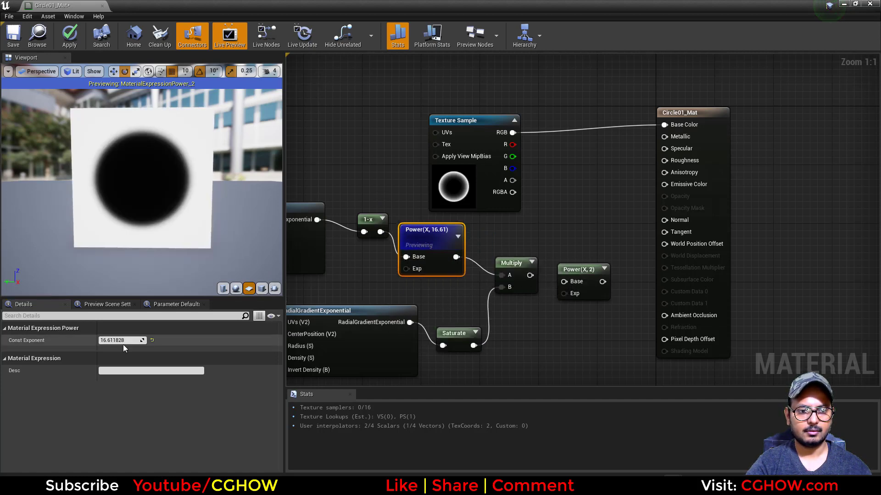
pyautogui.moveTo(122, 341); pyautogui.dragTo(133, 342)
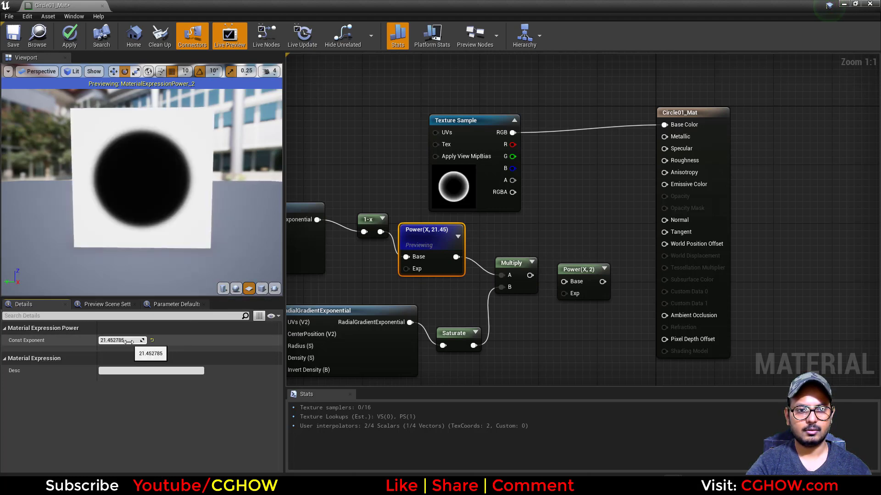
# - Add a constant below the 0.4 radius constant and connect it to the first gradient's Density input
pyautogui.moveTo(357, 250); pyautogui.dragTo(526, 243, button='right')
pyautogui.moveTo(340, 251); pyautogui.dragTo(326, 228)
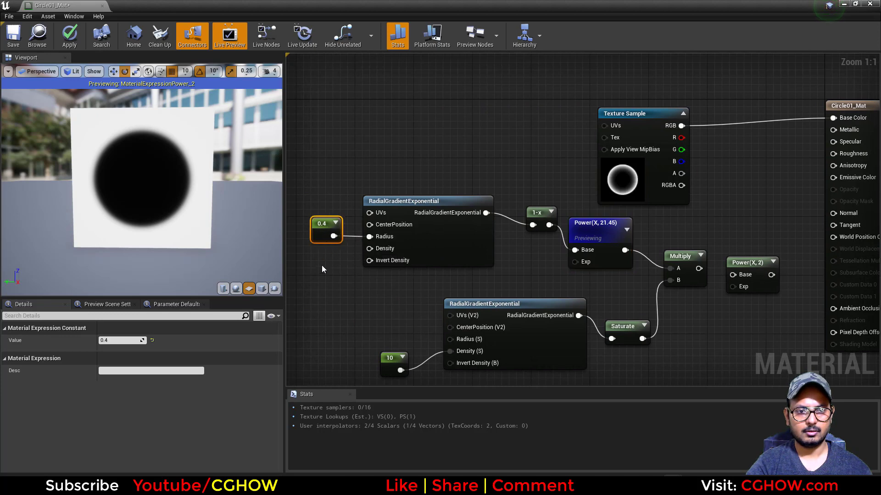
pyautogui.press('2')
pyautogui.click(321, 266)
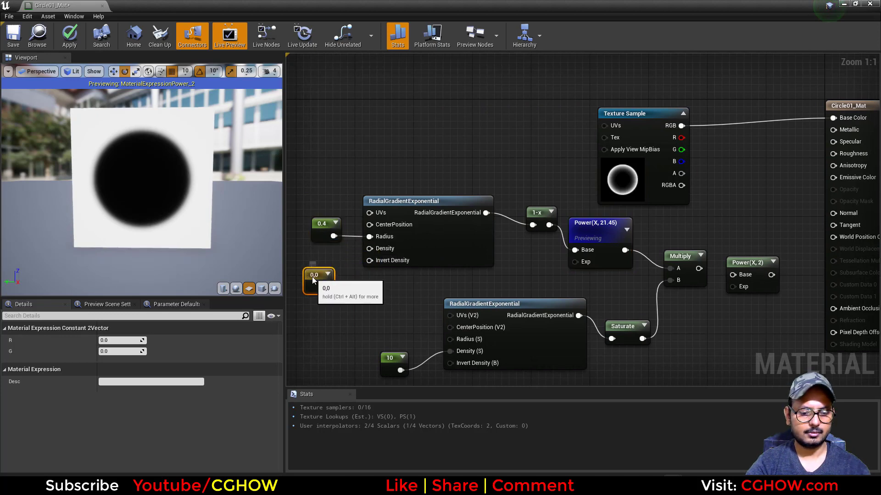
pyautogui.press('Delete')
pyautogui.press('1')
pyautogui.click(307, 272)
pyautogui.moveTo(321, 287); pyautogui.dragTo(379, 249)
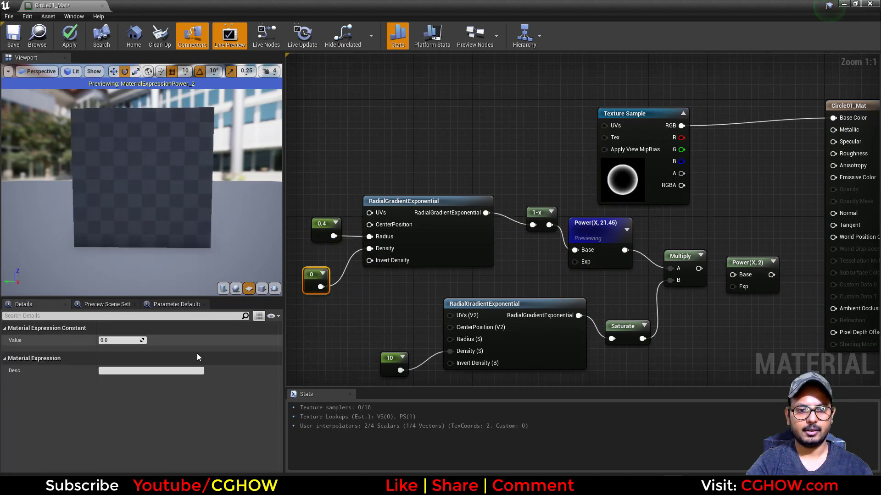
# - Set the first gradient's Density constant to 0.5
pyautogui.click(127, 341)
pyautogui.write('.1')
pyautogui.press('Return')
pyautogui.write('.5')
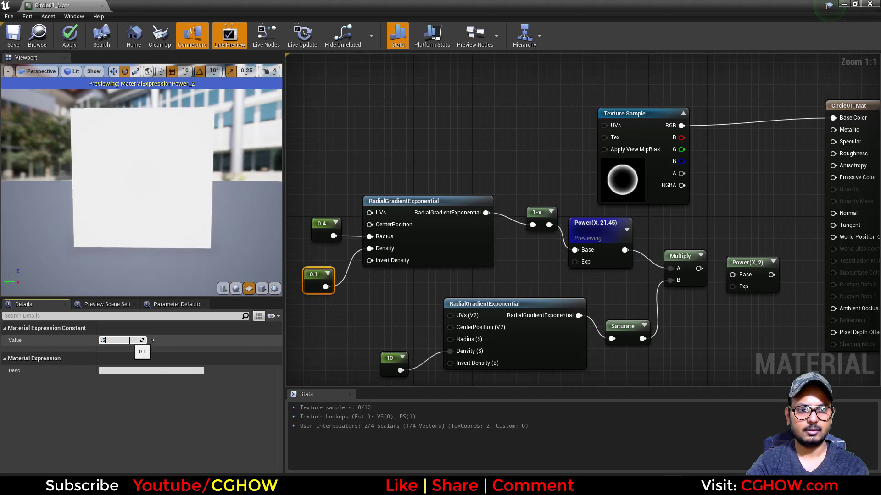
pyautogui.press('Return')
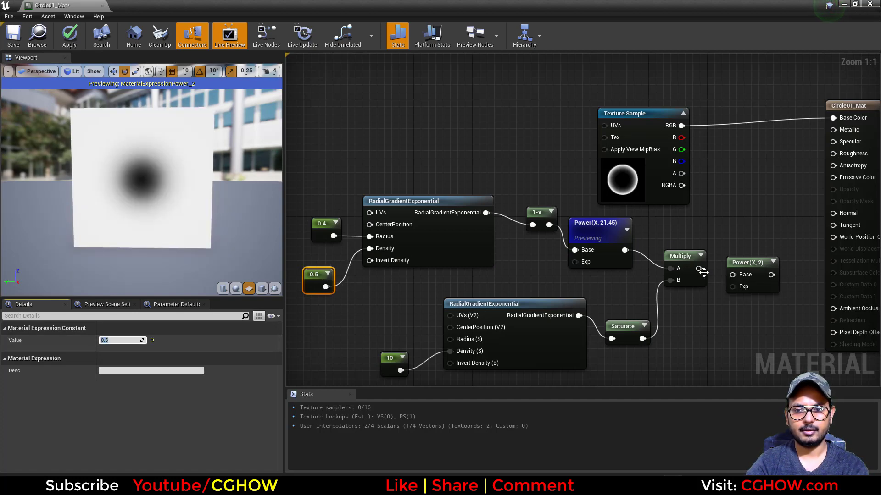
# - Preview the Multiply node and set the exponent of the Power node feeding it to about 41.45
pyautogui.click(685, 260)
pyautogui.press('space')
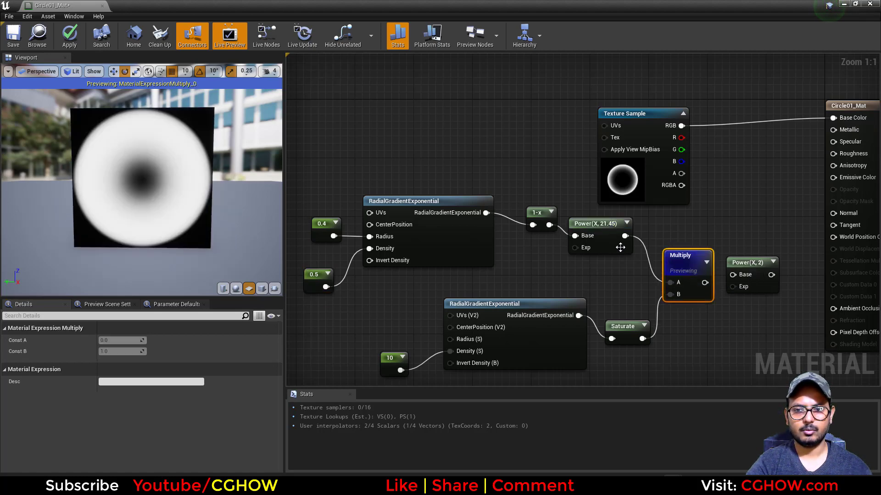
pyautogui.click(611, 247)
pyautogui.moveTo(124, 341)
pyautogui.mouseDown()
pyautogui.moveTo(137, 341)
pyautogui.moveTo(119, 340)
pyautogui.mouseUp()
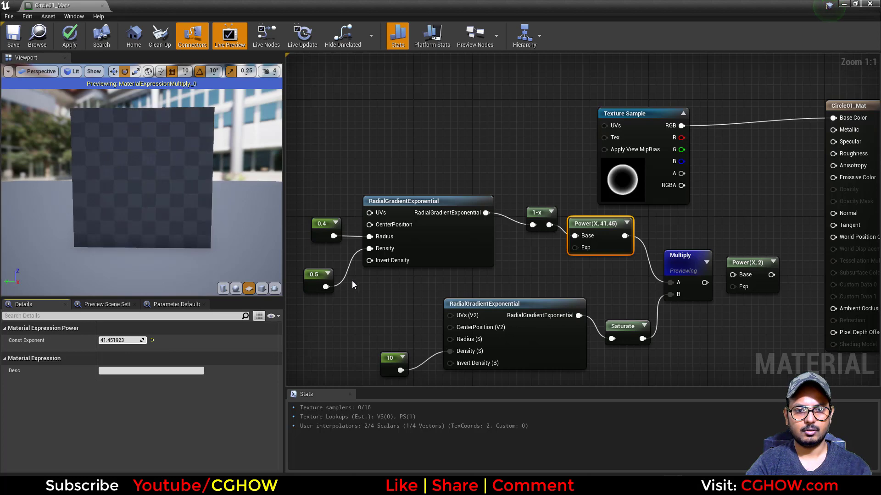
# - Set the first gradient's Radius constant to about 0.7333 and the second gradient's Density constant to 50
pyautogui.click(320, 232)
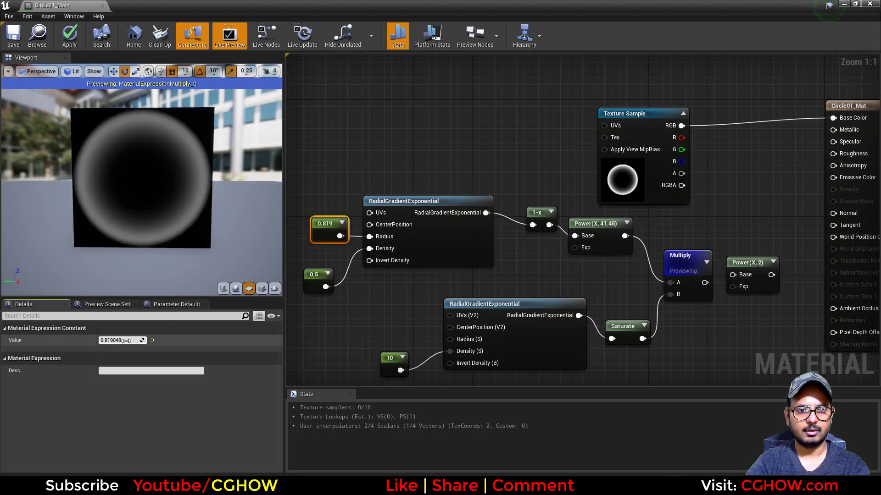
pyautogui.click(397, 370)
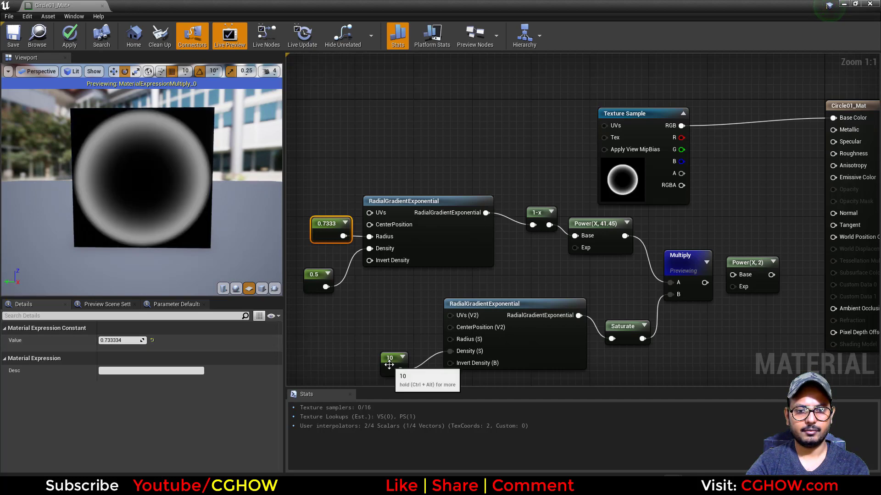
pyautogui.press('Return')
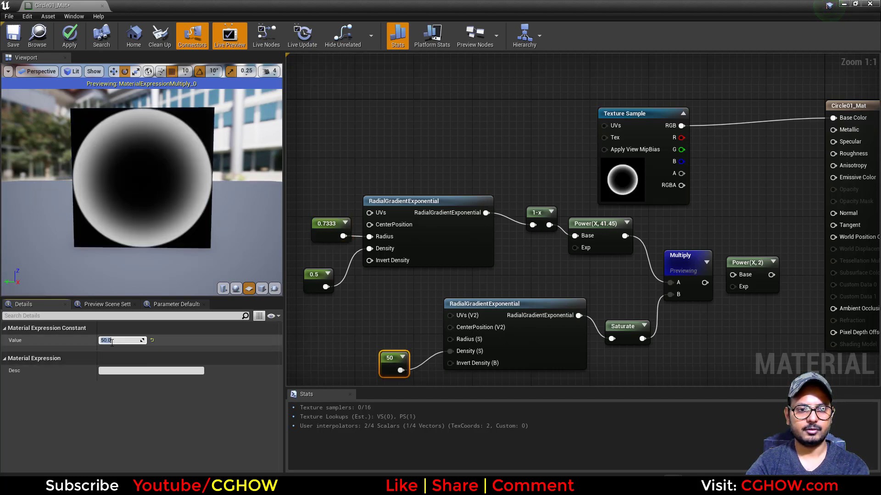
# - Preview the first radial gradient, the 1-x node and the Power node after it in turn
pyautogui.moveTo(634, 210); pyautogui.dragTo(571, 205, button='right')
pyautogui.moveTo(552, 264); pyautogui.dragTo(669, 270, button='right')
pyautogui.click(479, 242)
pyautogui.press('space')
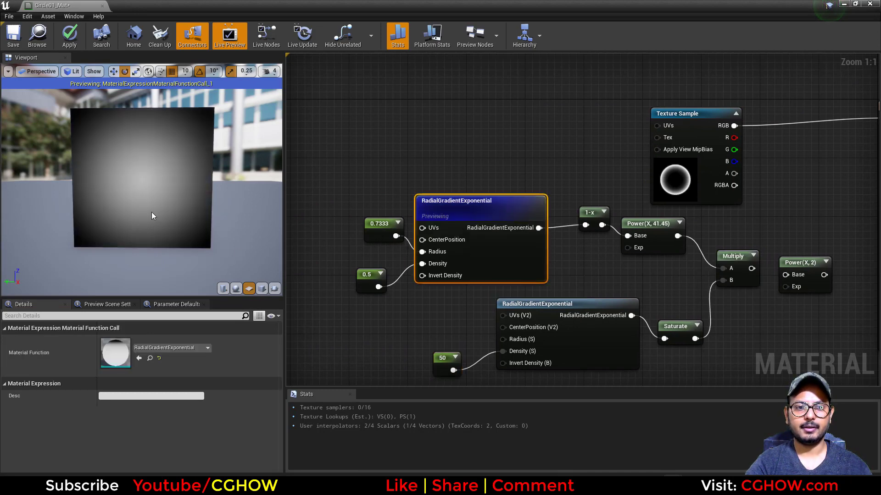
pyautogui.click(589, 216)
pyautogui.press('space')
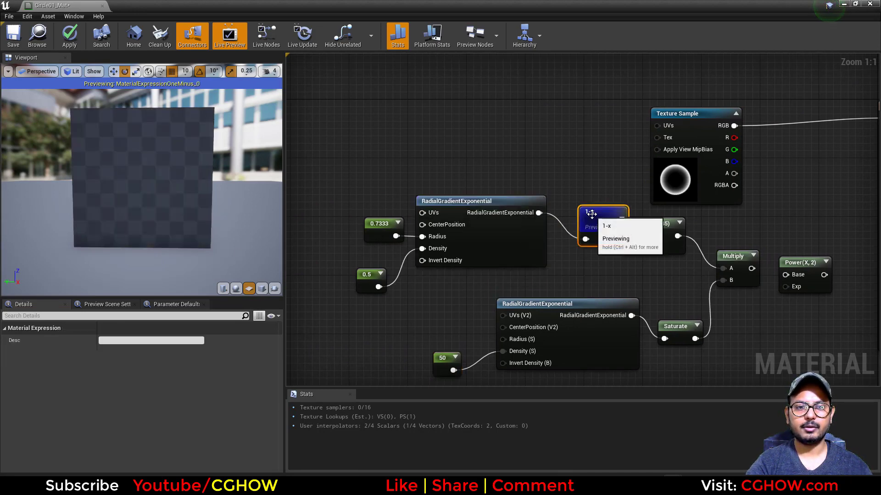
pyautogui.click(651, 230)
pyautogui.press('space')
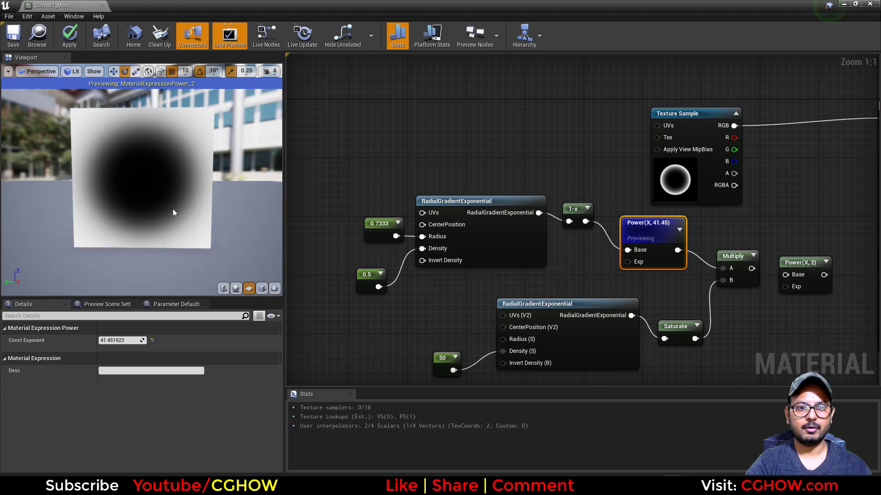
# - Preview the second radial gradient and the Multiply node that combines both branches
pyautogui.click(590, 352)
pyautogui.press('space')
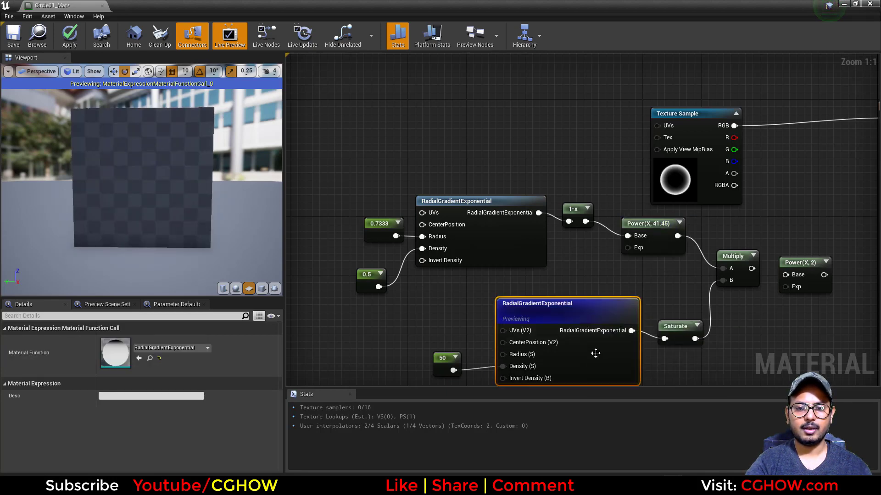
pyautogui.moveTo(701, 326); pyautogui.dragTo(608, 334, button='right')
pyautogui.click(648, 291)
pyautogui.press('space')
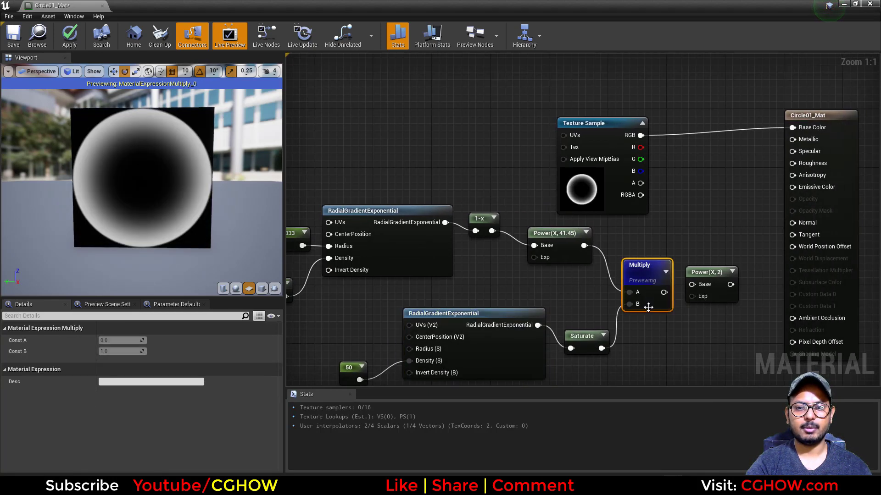
# - Delete all the procedural gradient nodes, keeping the Texture Sample, and reposition that sample to face the material output
pyautogui.click(618, 182)
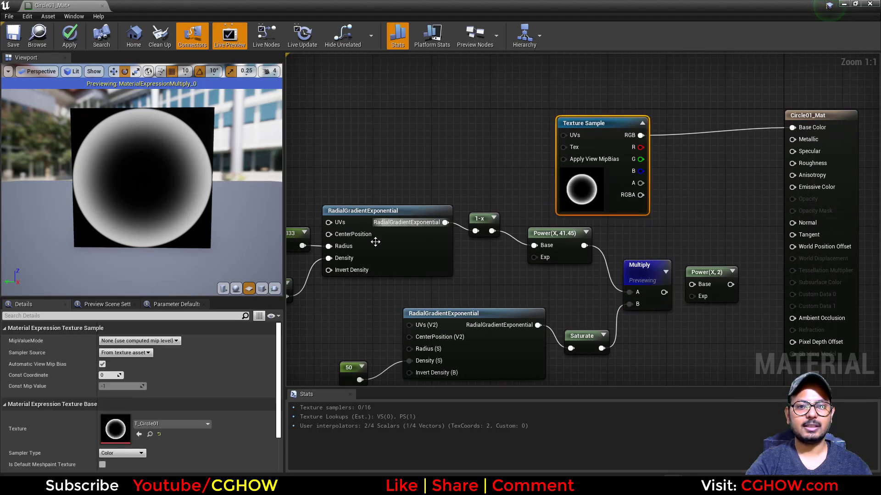
pyautogui.moveTo(412, 267); pyautogui.dragTo(480, 267, button='right')
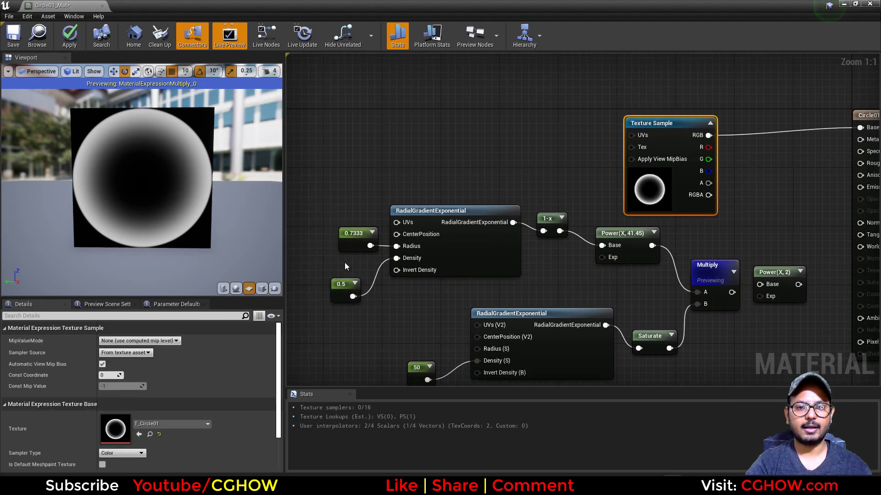
pyautogui.scroll(-1, 523, 265)
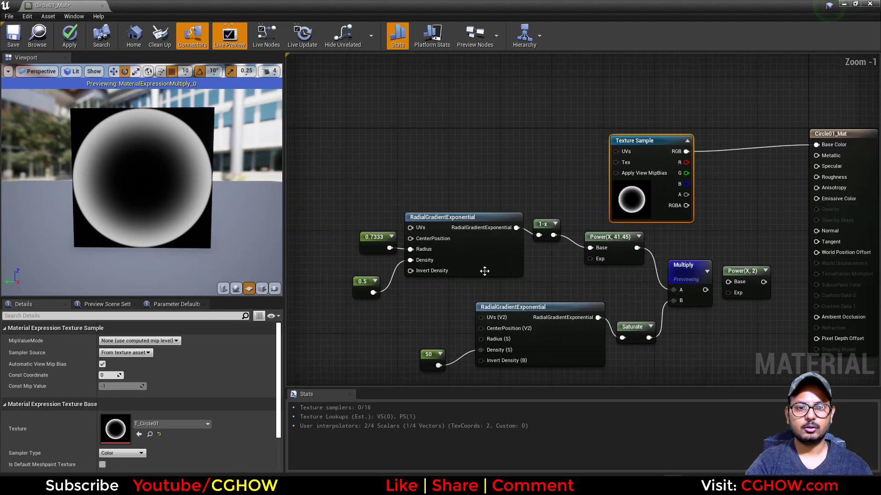
pyautogui.moveTo(650, 196); pyautogui.dragTo(624, 152)
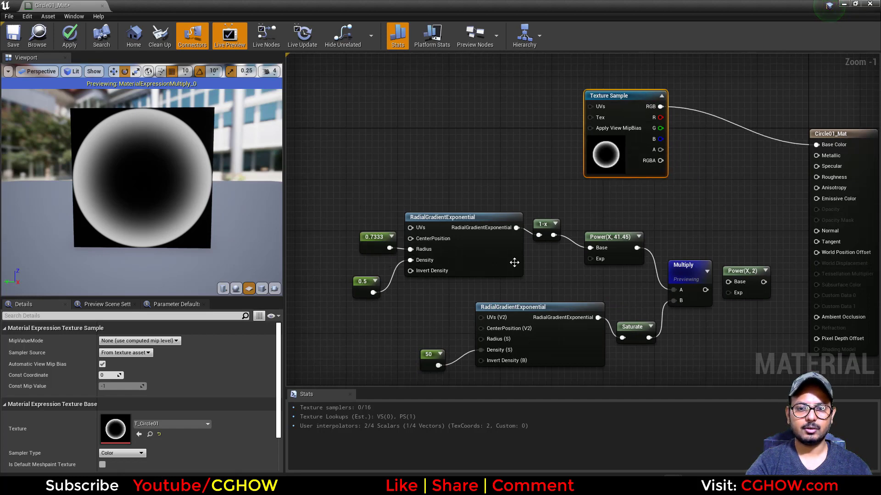
pyautogui.moveTo(339, 209); pyautogui.dragTo(751, 351)
pyautogui.press('Delete')
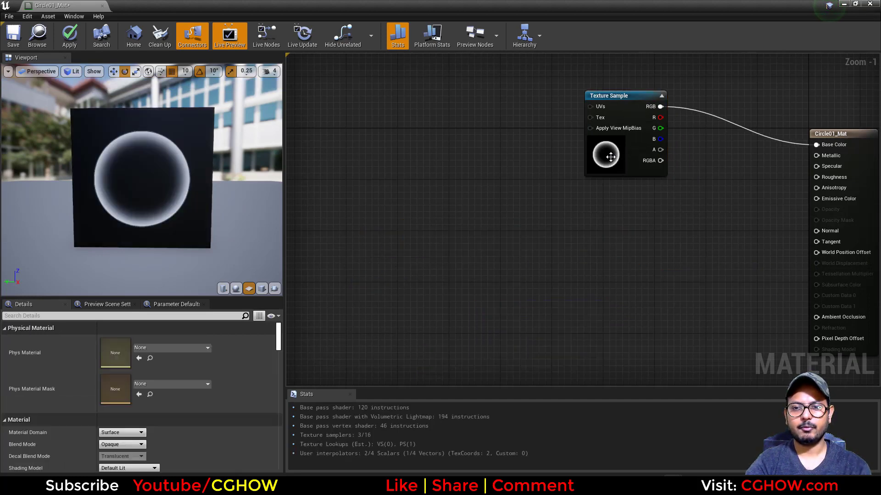
pyautogui.moveTo(607, 151); pyautogui.dragTo(527, 199)
pyautogui.moveTo(550, 223); pyautogui.dragTo(451, 266, button='right')
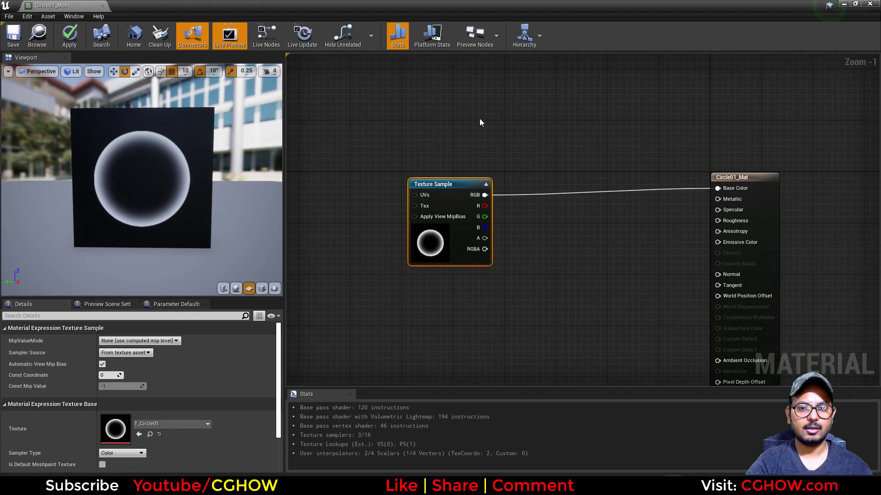
# - Add a Particle Color node, connect its color output to Emissive Color, and disconnect the Texture Sample from Base Color
pyautogui.rightClick(480, 119)
pyautogui.write('particle c')
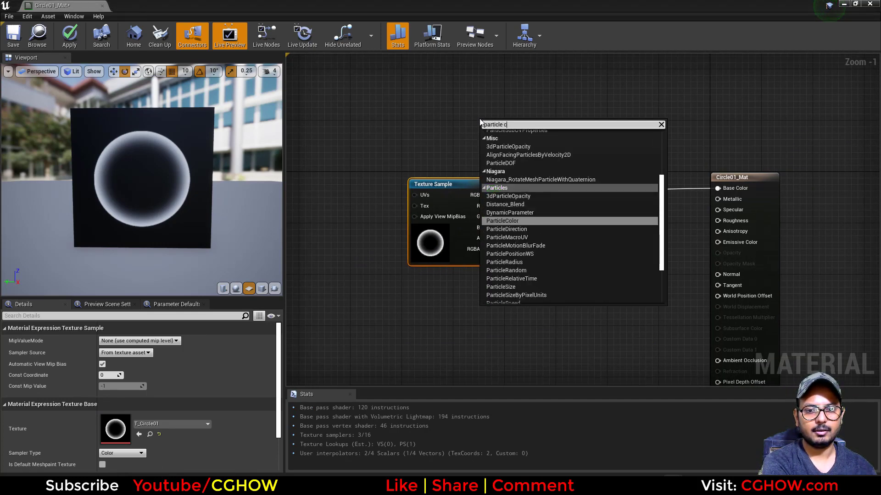
pyautogui.press('Return')
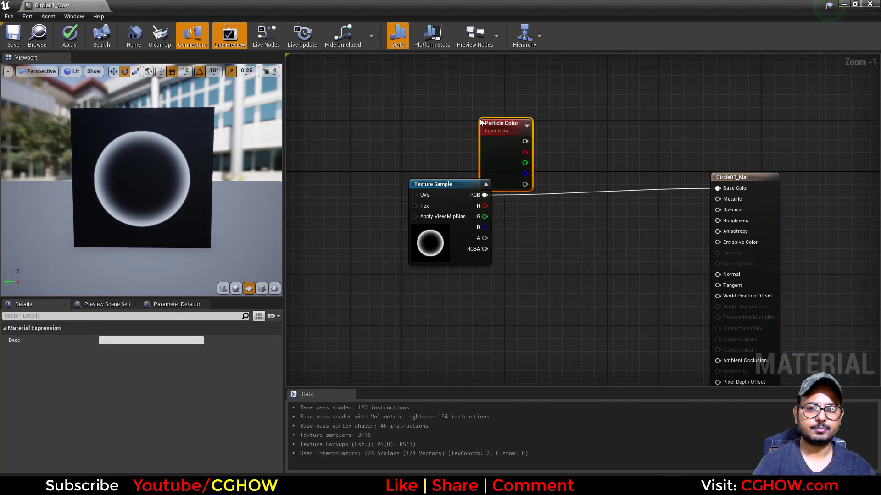
pyautogui.moveTo(517, 139); pyautogui.dragTo(725, 242)
pyautogui.moveTo(636, 261); pyautogui.dragTo(598, 242)
pyautogui.keyDown('alt'); pyautogui.click(721, 189); pyautogui.keyUp('alt')
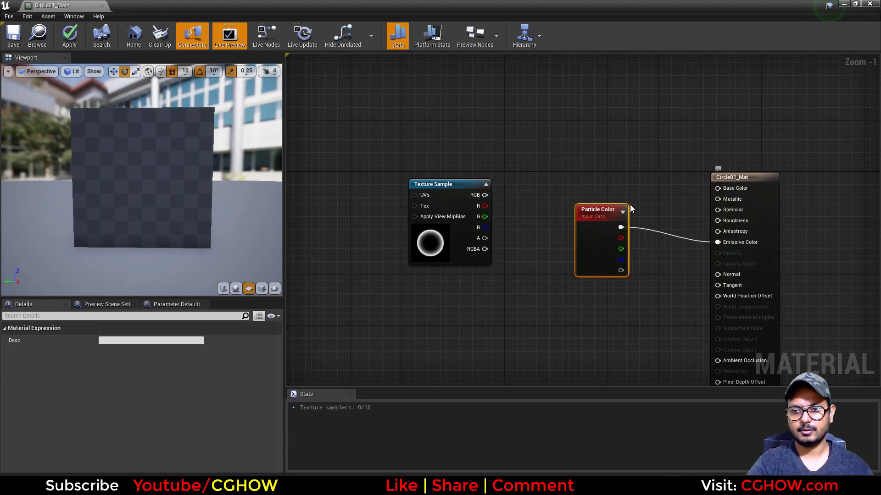
# - Add a Multiply of the Particle Color alpha and the texture's red channel, and connect its result to Opacity
pyautogui.moveTo(491, 274); pyautogui.dragTo(452, 200, button='right')
pyautogui.moveTo(403, 166); pyautogui.dragTo(428, 257)
pyautogui.press('m')
pyautogui.click(523, 219)
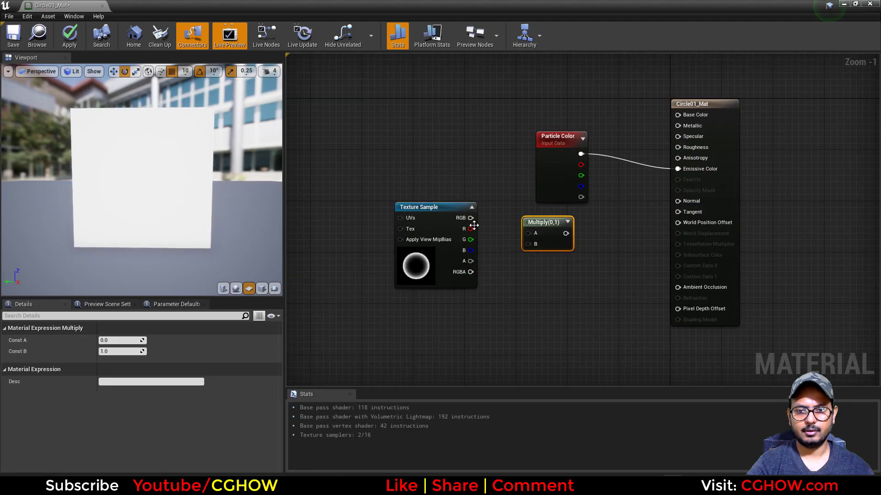
pyautogui.moveTo(471, 228); pyautogui.dragTo(528, 244)
pyautogui.moveTo(549, 195); pyautogui.dragTo(677, 180)
# - Set the material's blend mode to Additive and shading model to Unlit, enable Two Sided, and save and close the material
pyautogui.click(712, 153)
pyautogui.scroll(-2, 168, 396)
pyautogui.click(122, 387)
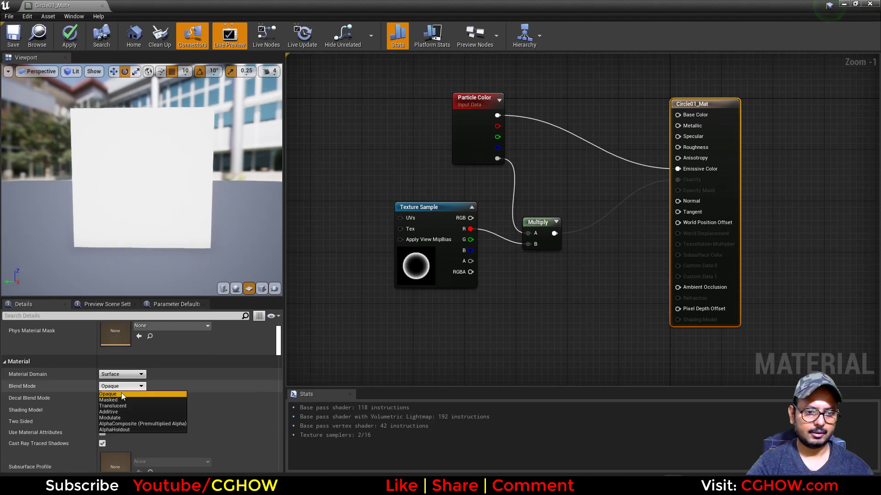
pyautogui.click(117, 412)
pyautogui.click(133, 408)
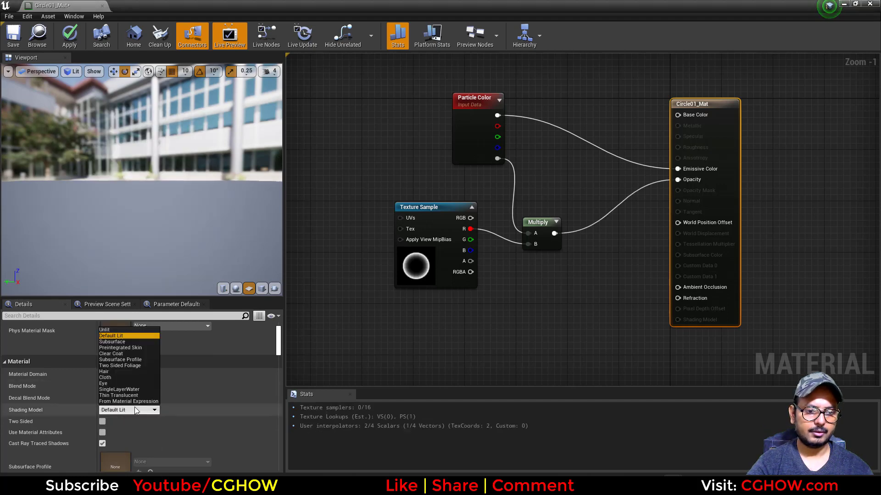
pyautogui.click(105, 330)
pyautogui.click(102, 422)
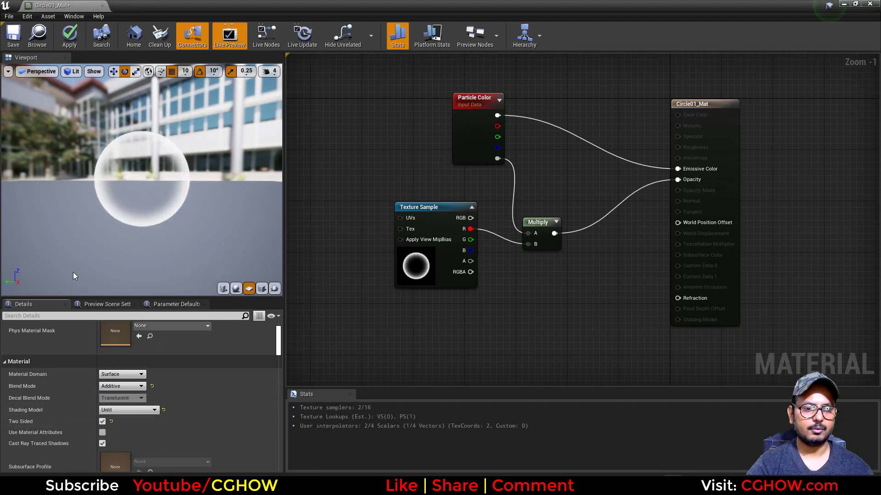
pyautogui.click(10, 37)
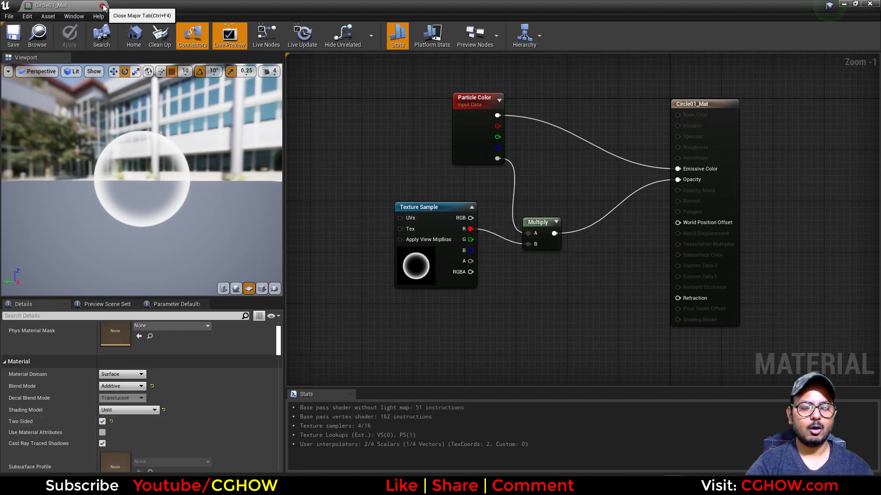
pyautogui.click(103, 6)
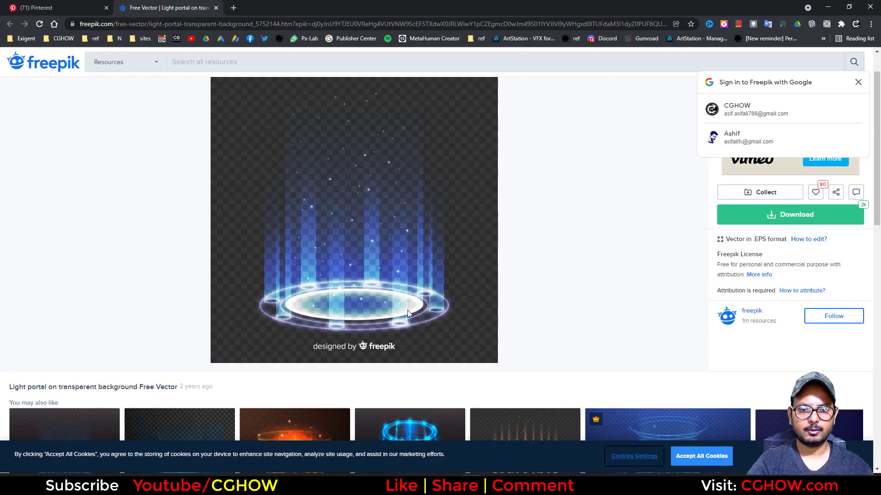
# - Examine the glowing rings at the base of the Freepik light portal reference image up close
pyautogui.keyDown('ctrl'); pyautogui.scroll(4, 400, 320); pyautogui.keyUp('ctrl')
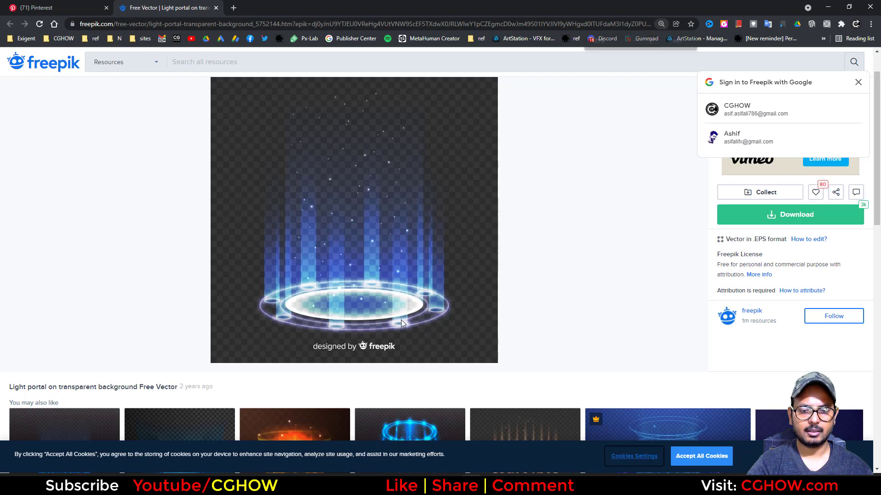
pyautogui.scroll(-4, 401, 311)
pyautogui.scroll(-1, 414, 311)
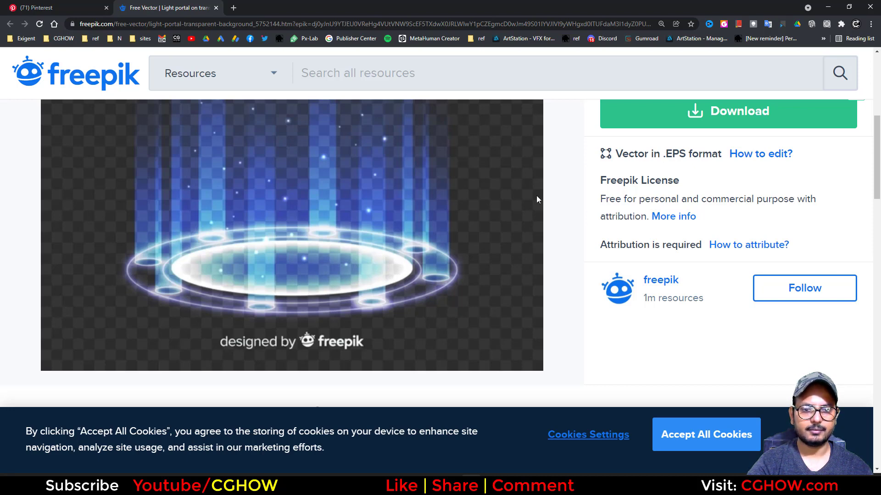
pyautogui.click(834, 6)
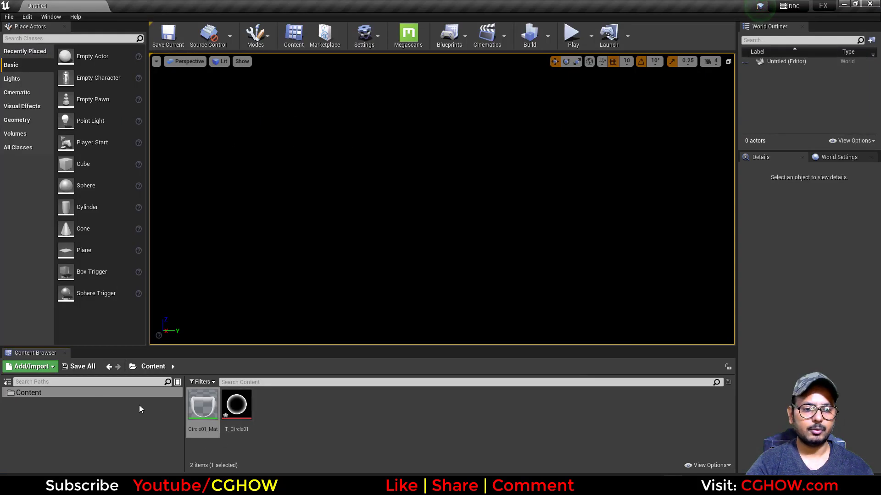
pyautogui.click(79, 366)
pyautogui.click(522, 326)
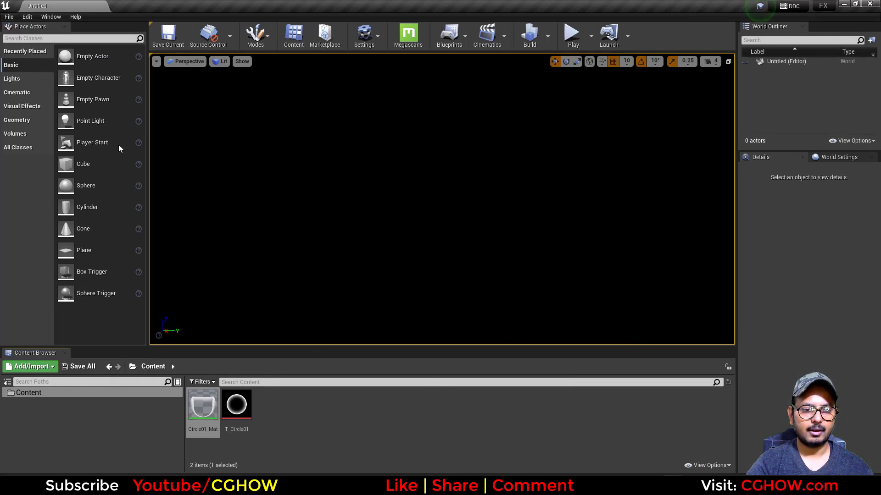
pyautogui.click(9, 17)
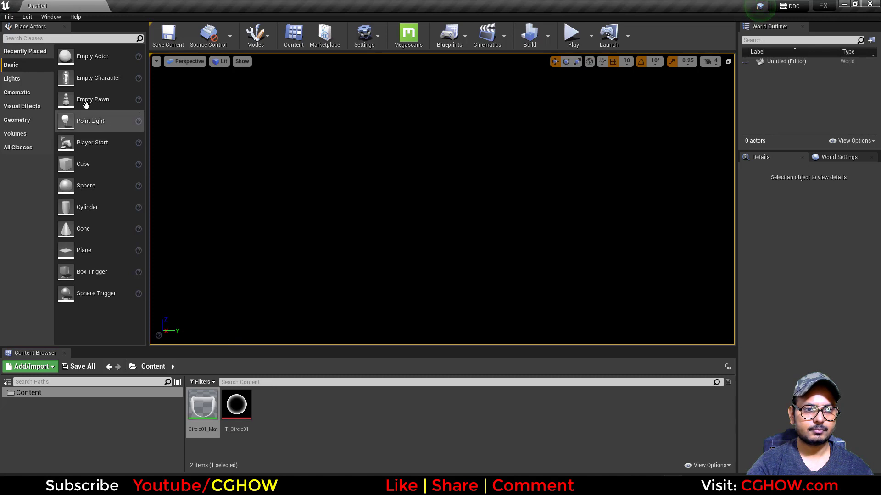
# - Add an Exponential Height Fog to the level with a dark grey inscattering color and a height falloff of 0.001
pyautogui.click(30, 106)
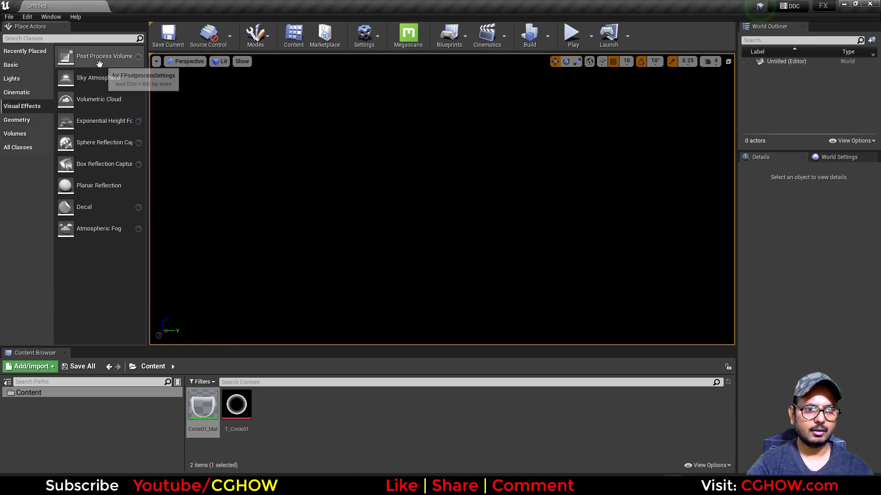
pyautogui.moveTo(97, 127); pyautogui.dragTo(445, 262)
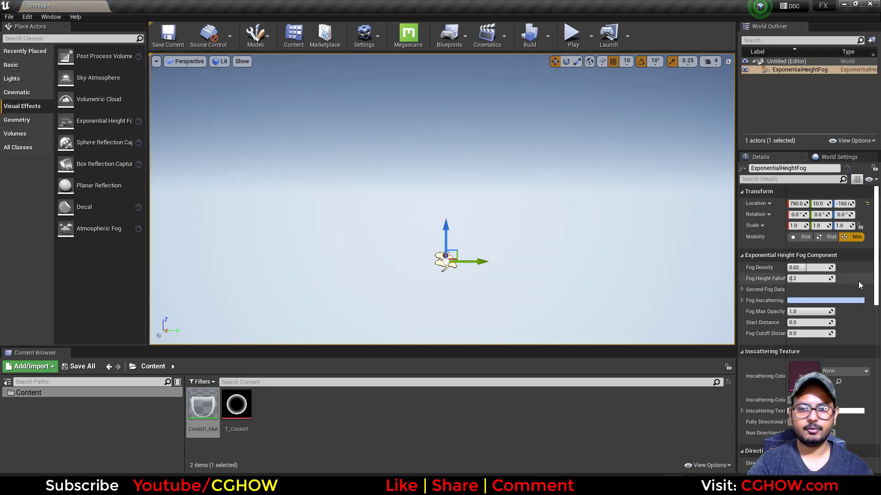
pyautogui.click(815, 300)
pyautogui.moveTo(738, 339)
pyautogui.mouseDown()
pyautogui.moveTo(738, 351)
pyautogui.moveTo(754, 345)
pyautogui.mouseUp()
pyautogui.click(754, 450)
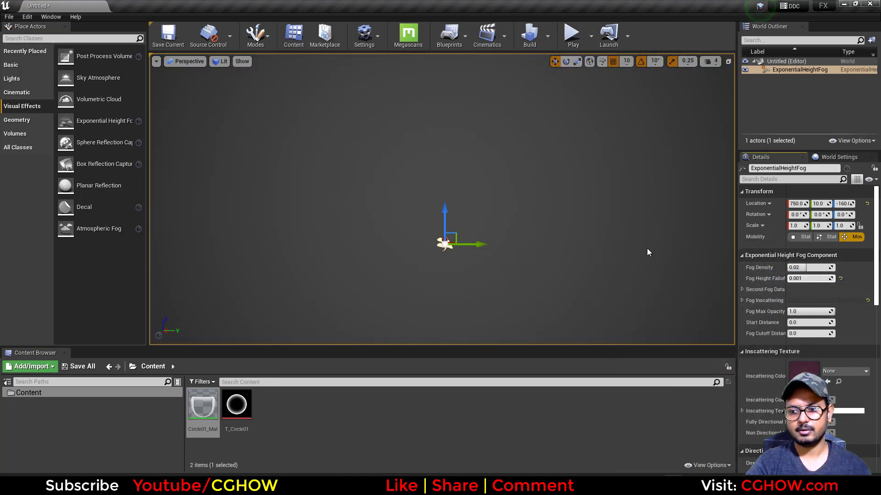
pyautogui.keyDown('alt'); pyautogui.moveTo(647, 249); pyautogui.dragTo(605, 230); pyautogui.keyUp('alt')
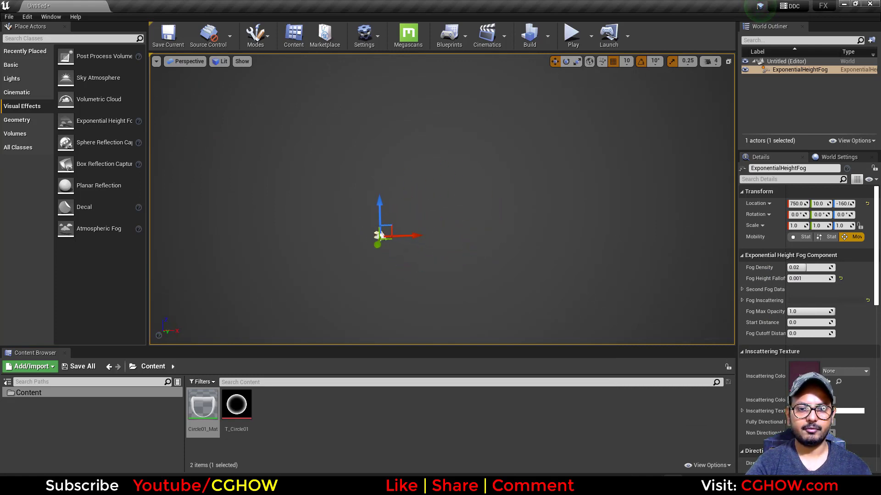
pyautogui.click(406, 306)
# - Create a Niagara System named FX with the Fountain emitter template and save all assets
pyautogui.rightClick(288, 428)
pyautogui.moveTo(319, 341)
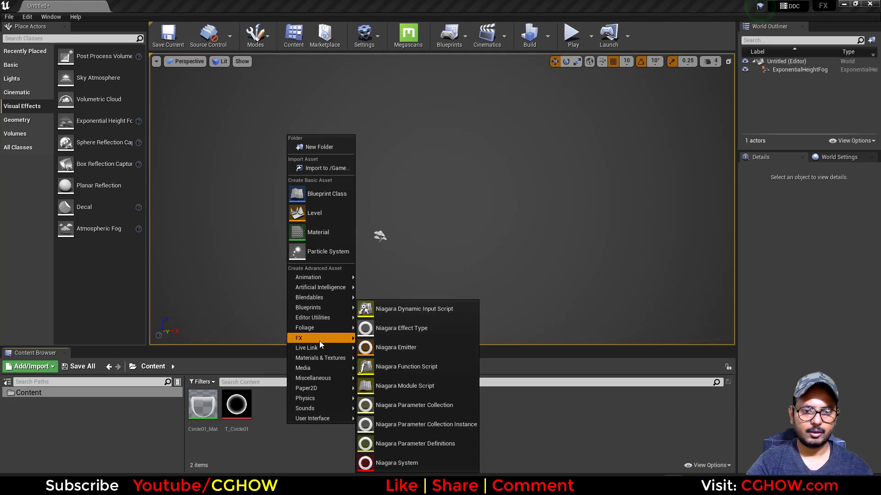
pyautogui.click(395, 465)
pyautogui.click(440, 372)
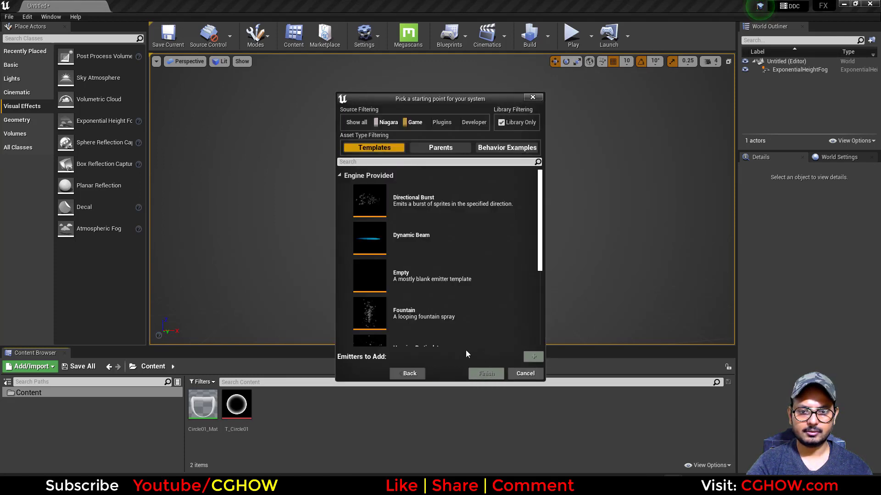
pyautogui.click(538, 359)
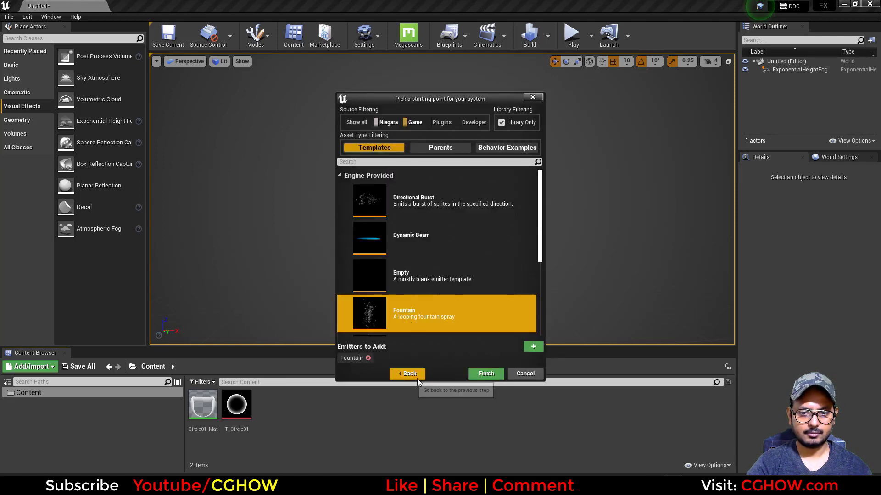
pyautogui.click(490, 374)
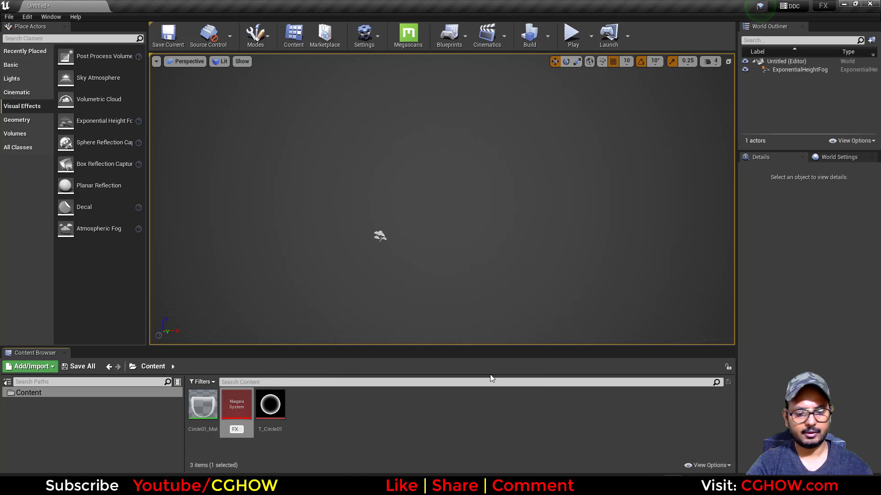
pyautogui.press('Return')
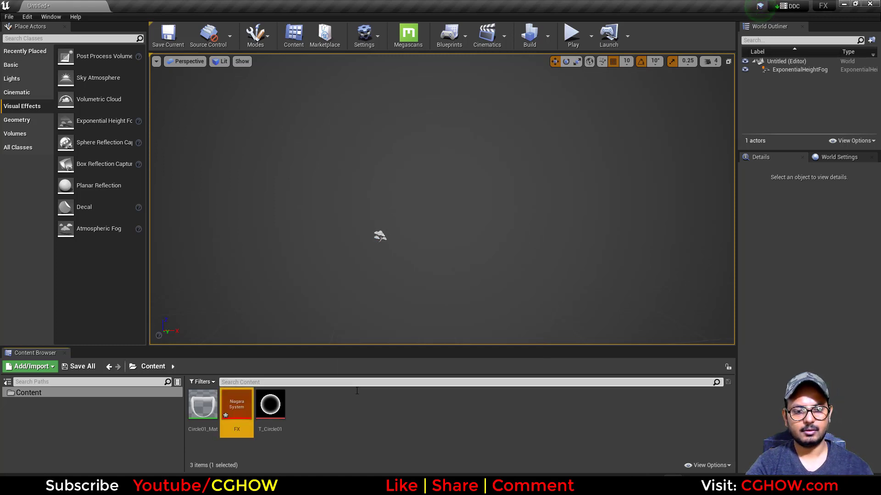
pyautogui.click(73, 368)
pyautogui.click(522, 326)
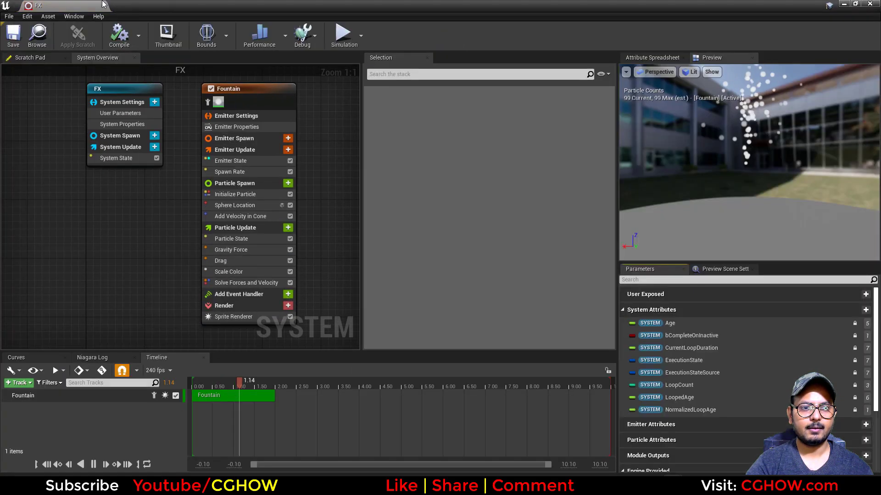
# - Open the FX system, rename the Fountain emitter core_white, and assign Circle01_Mat as its Sprite Renderer material
pyautogui.moveTo(232, 112); pyautogui.dragTo(159, 112, button='right')
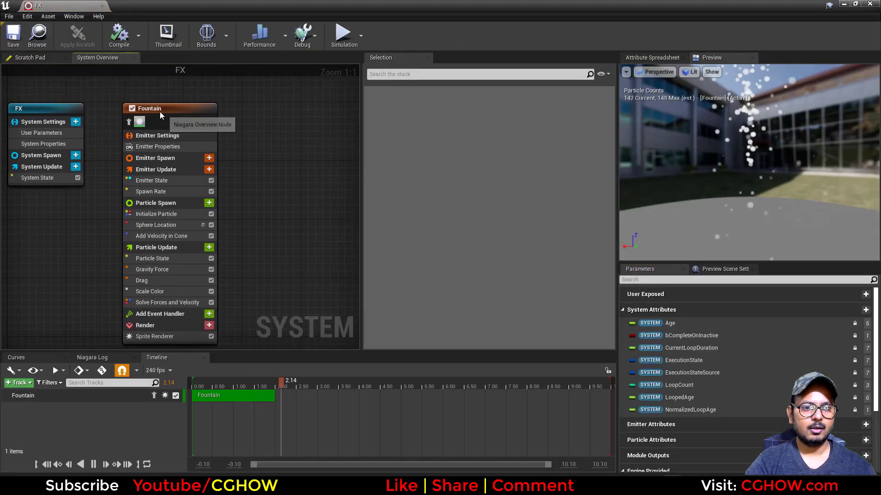
pyautogui.write('core')
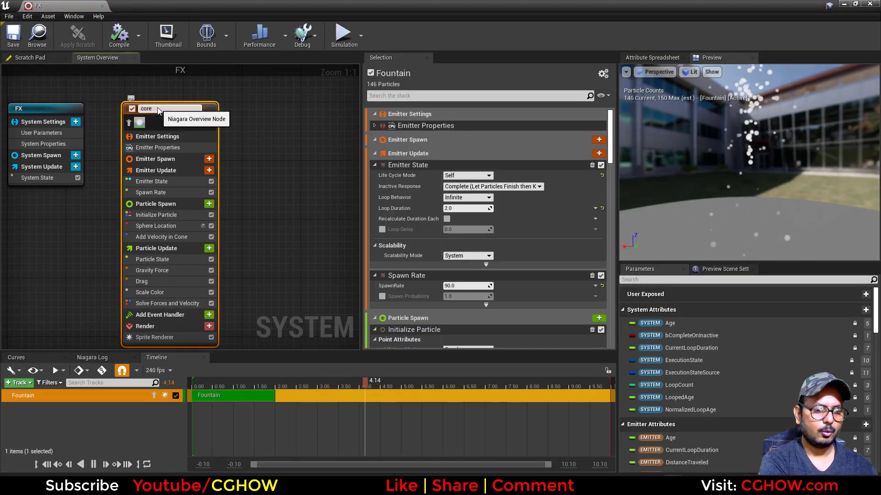
pyautogui.write('_white')
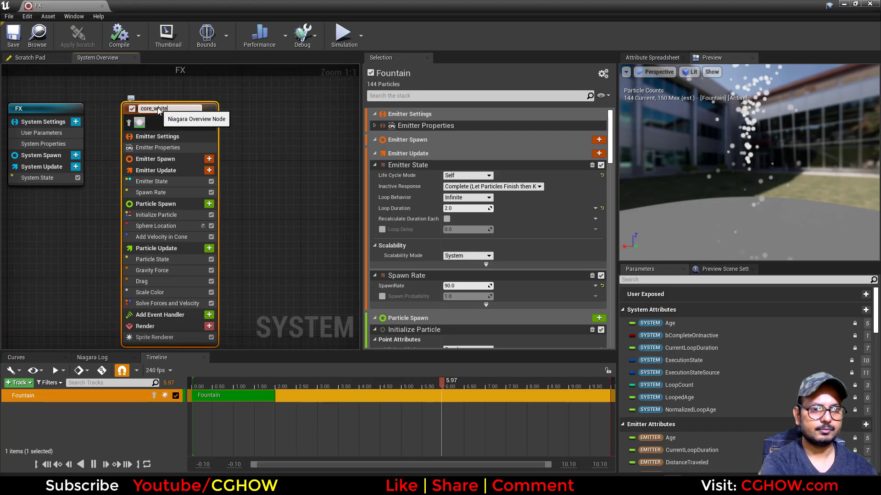
pyautogui.press('Return')
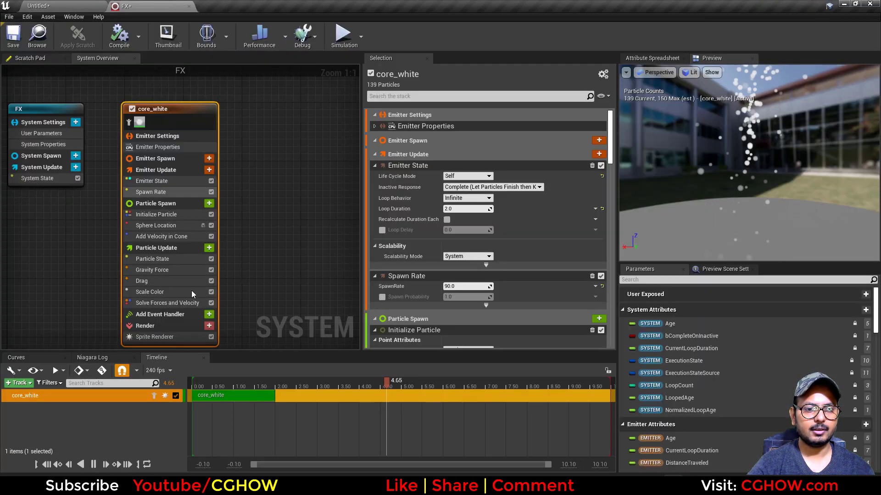
pyautogui.click(182, 337)
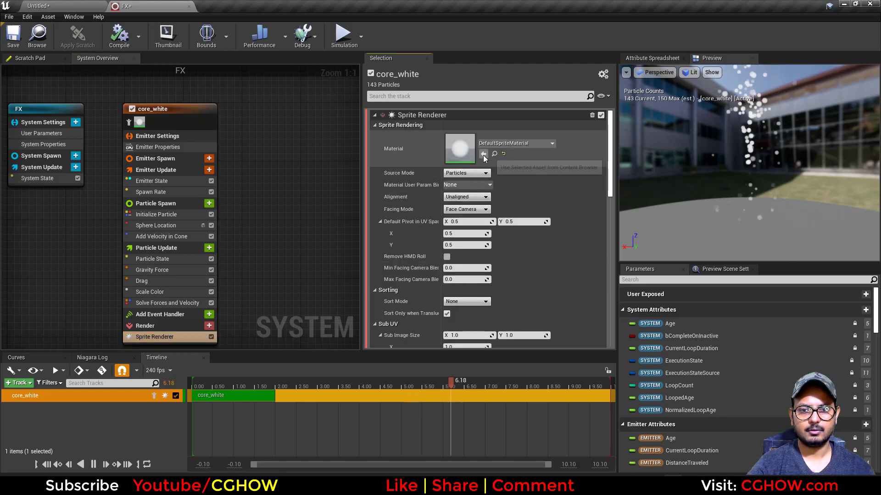
# - Delete the Scale Color, Drag, Gravity Force, Add Velocity in Cone and Sphere Location modules from the core_white emitter
pyautogui.click(164, 292)
pyautogui.press('Delete')
pyautogui.click(158, 279)
pyautogui.press('Delete')
pyautogui.click(165, 270)
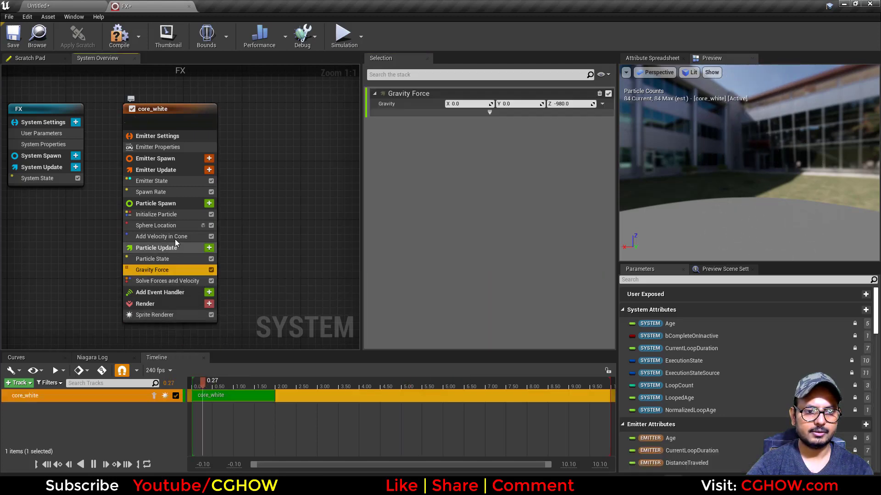
pyautogui.press('Delete')
pyautogui.click(176, 237)
pyautogui.press('Delete')
pyautogui.click(174, 226)
pyautogui.press('Delete')
pyautogui.click(168, 194)
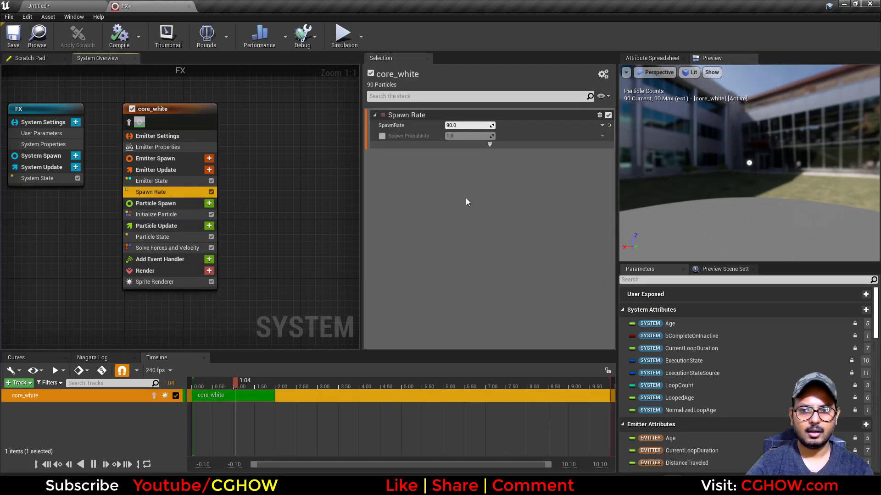
# - Set the Sprite Renderer's alignment to Custom Alignment and its facing mode to Custom Facing Vector
pyautogui.click(156, 282)
pyautogui.click(466, 197)
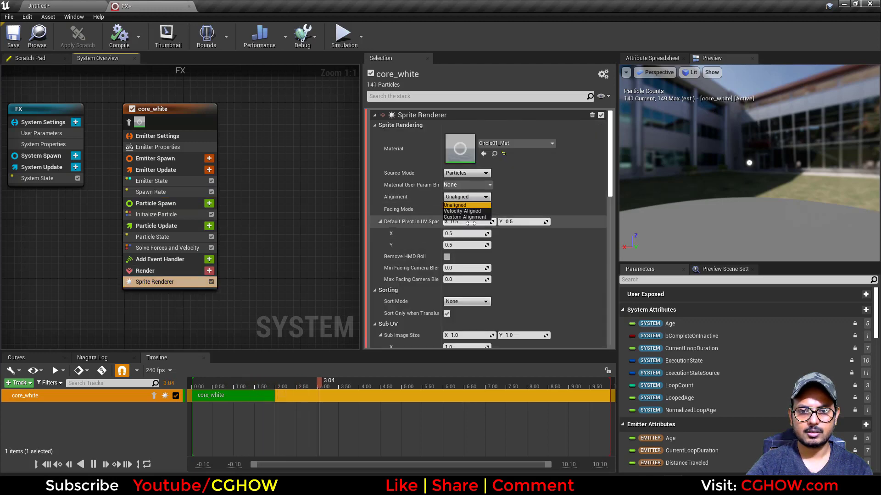
pyautogui.click(461, 217)
pyautogui.click(473, 210)
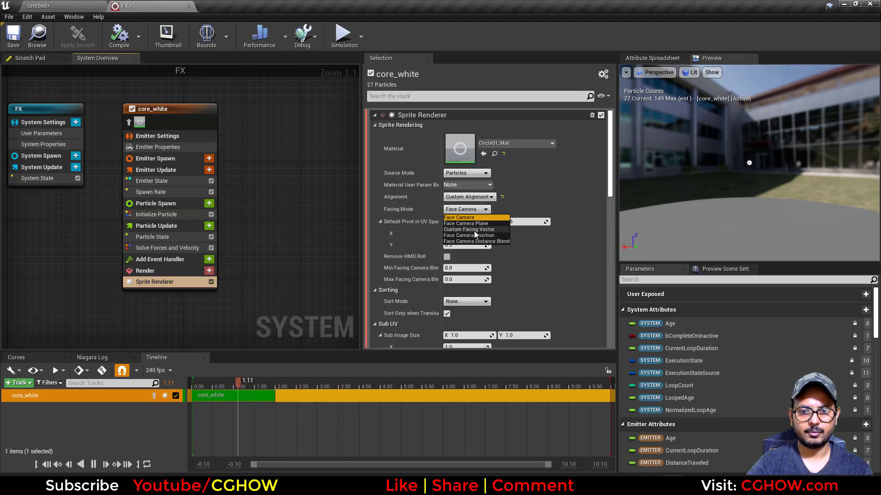
pyautogui.click(472, 229)
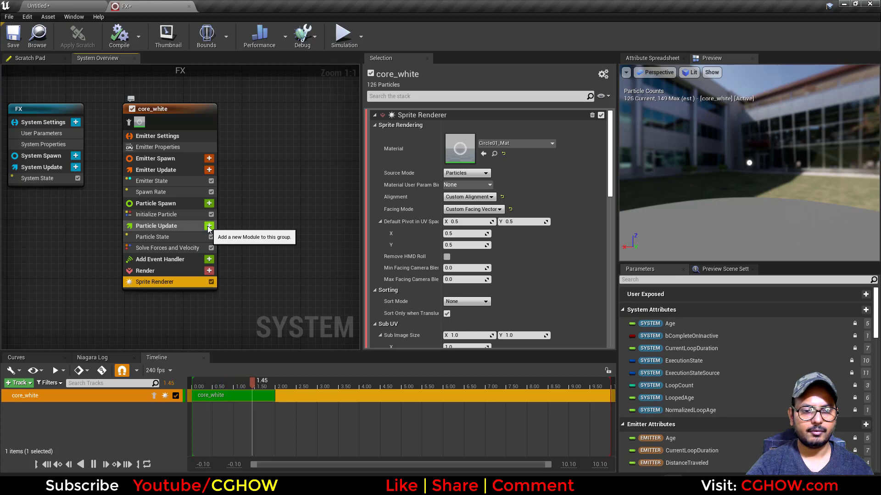
# - Add Align Sprite to Mesh Orientation under Particle Spawn and set its first mesh orientation vector to 0, 0, 1
pyautogui.click(208, 226)
pyautogui.write('ali')
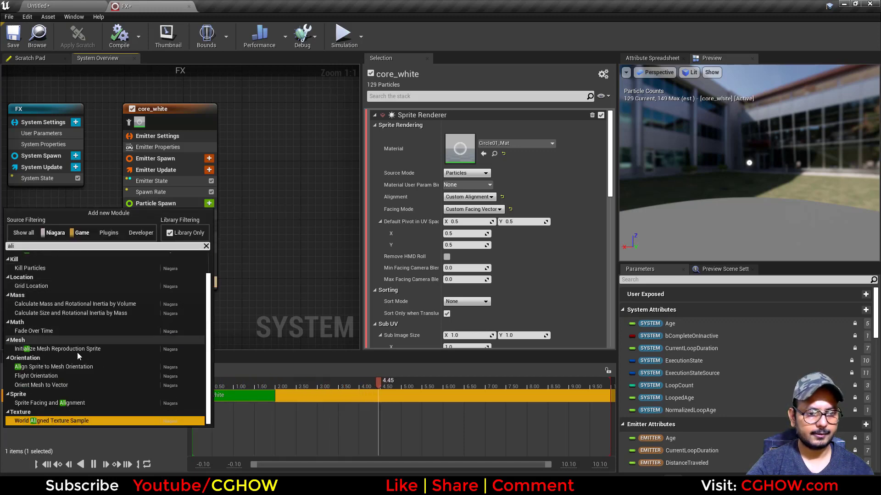
pyautogui.click(34, 370)
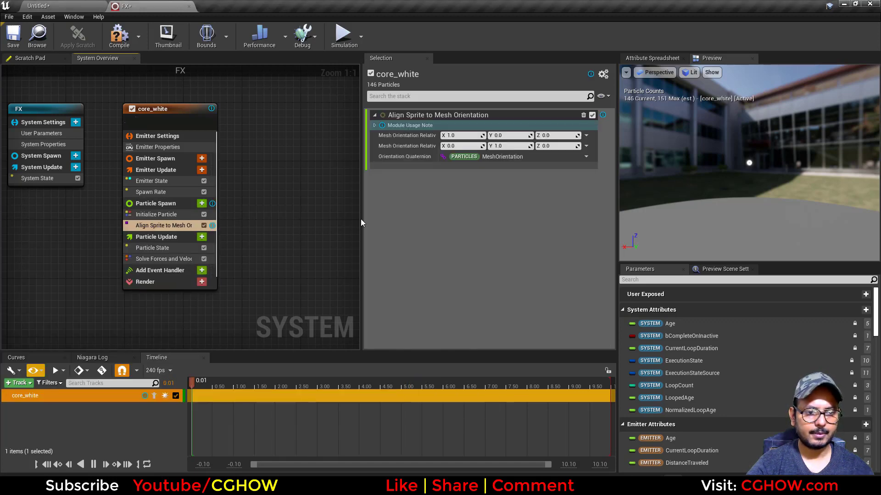
pyautogui.click(548, 137)
pyautogui.write('1')
pyautogui.moveTo(757, 186); pyautogui.dragTo(757, 218)
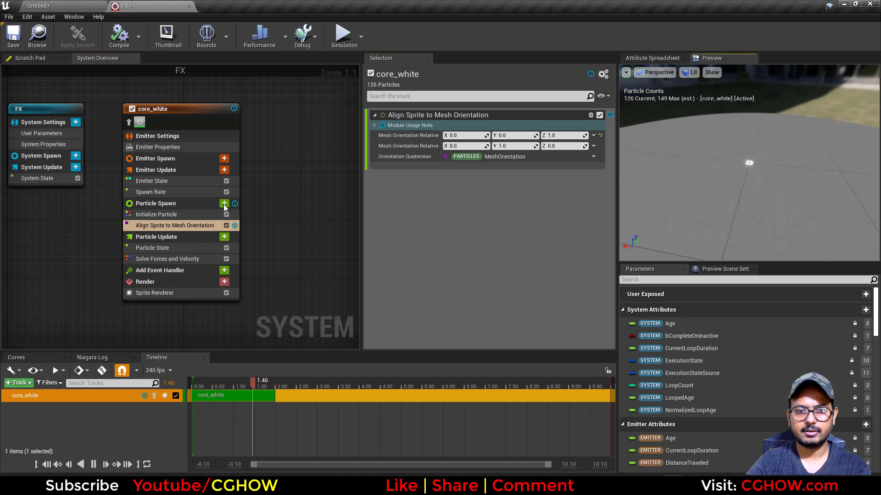
# - Set the sprite size mode in Initialize Particle to Uniform with a sprite size of 100
pyautogui.click(165, 215)
pyautogui.scroll(-2, 464, 296)
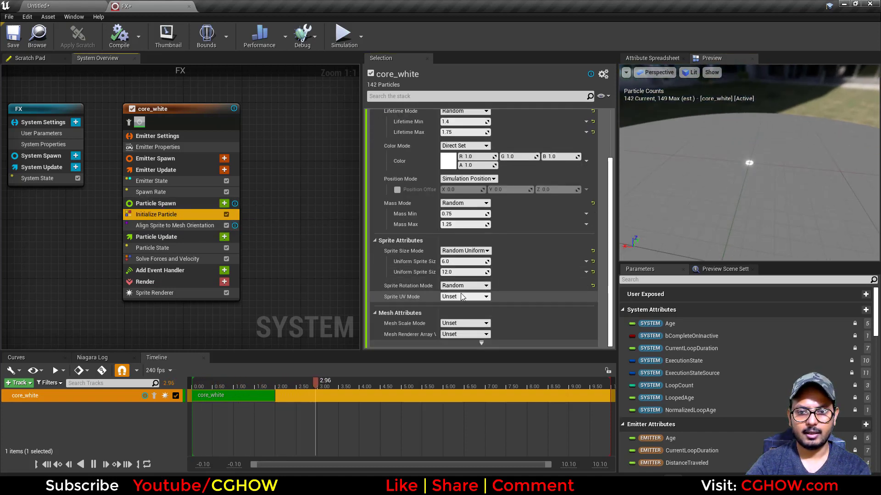
pyautogui.click(462, 251)
pyautogui.click(454, 267)
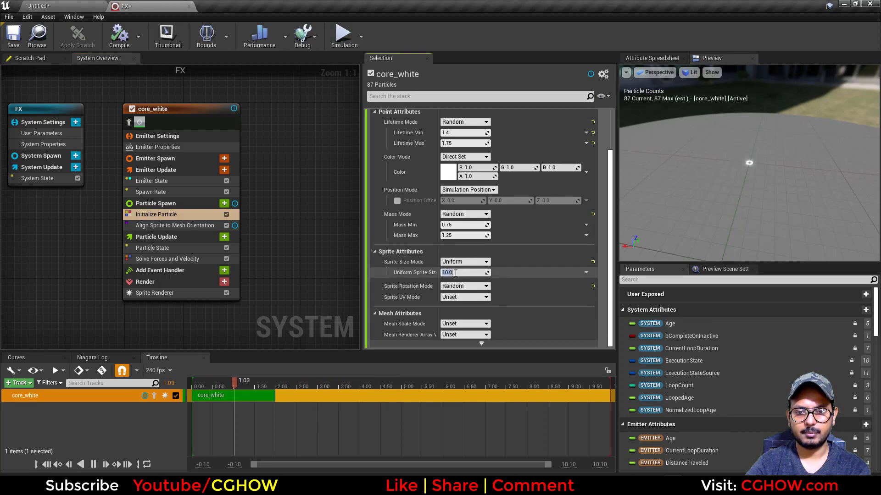
pyautogui.click(457, 273)
pyautogui.write('100')
pyautogui.press('Return')
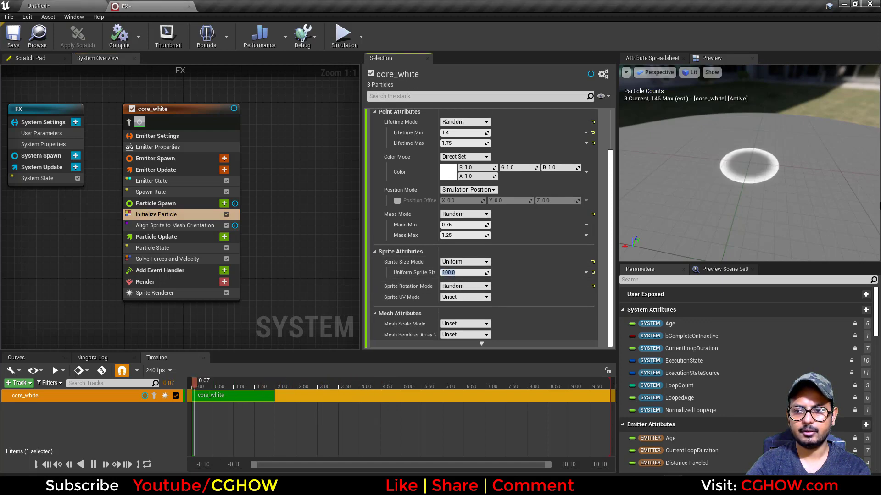
# - Set the core_white emitter's Spawn Rate to 10 and check the ring in the preview
pyautogui.click(193, 192)
pyautogui.click(459, 125)
pyautogui.write('10')
pyautogui.press('Return')
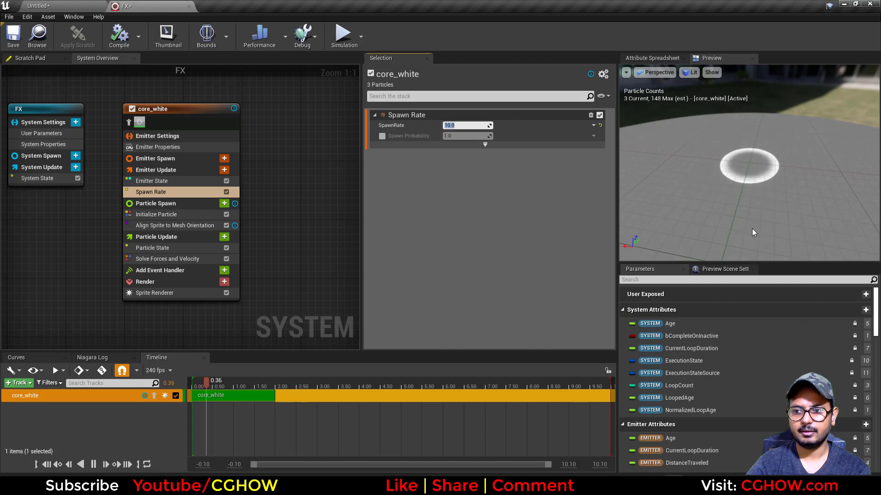
pyautogui.moveTo(753, 232)
pyautogui.mouseDown(button='right')
pyautogui.moveTo(789, 232)
pyautogui.moveTo(752, 232)
pyautogui.mouseUp(button='right')
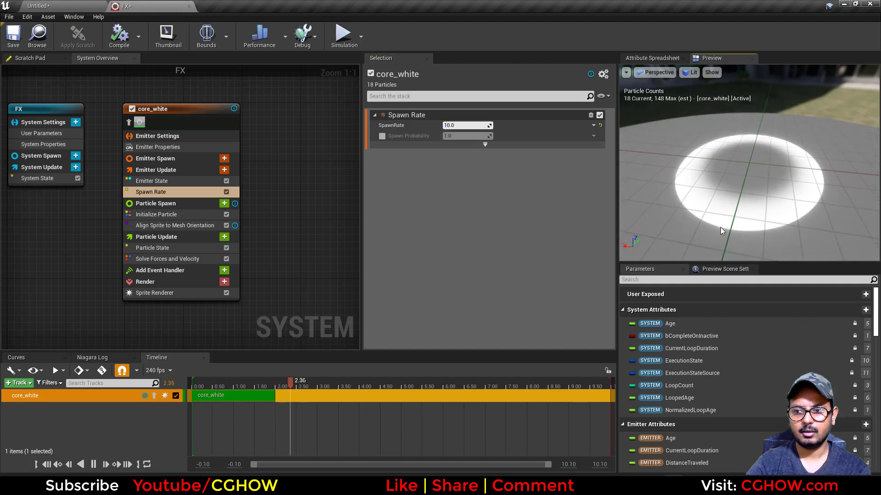
pyautogui.moveTo(752, 232); pyautogui.dragTo(752, 220)
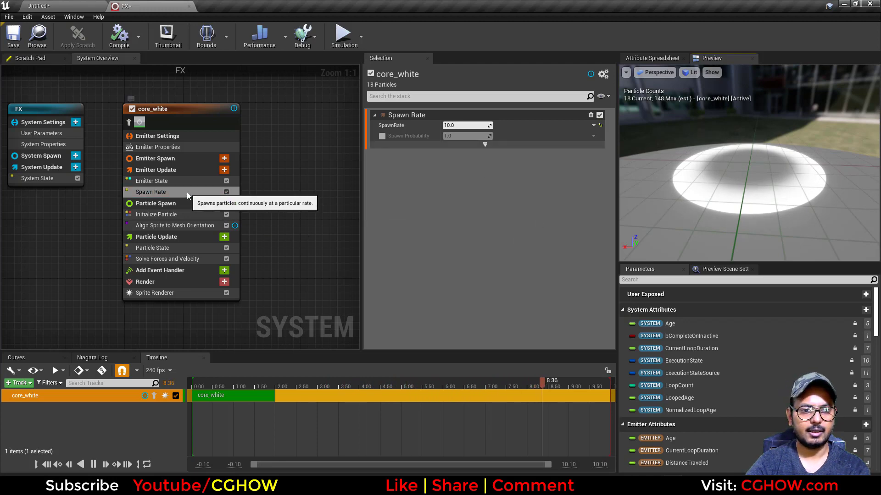
# - Replace Spawn Rate with Spawn Burst Instantaneous, and set the particle lifetime mode to Direct Set with a lifetime of 2
pyautogui.click(224, 170)
pyautogui.click(55, 234)
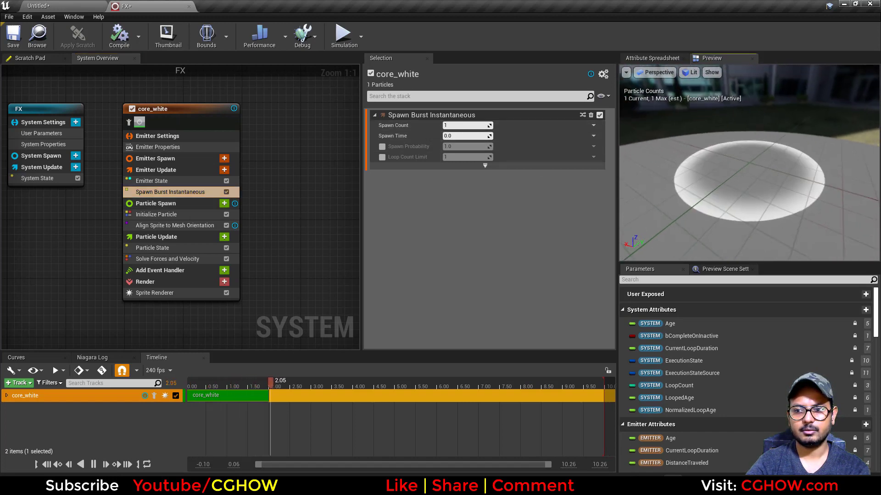
pyautogui.click(174, 214)
pyautogui.click(458, 136)
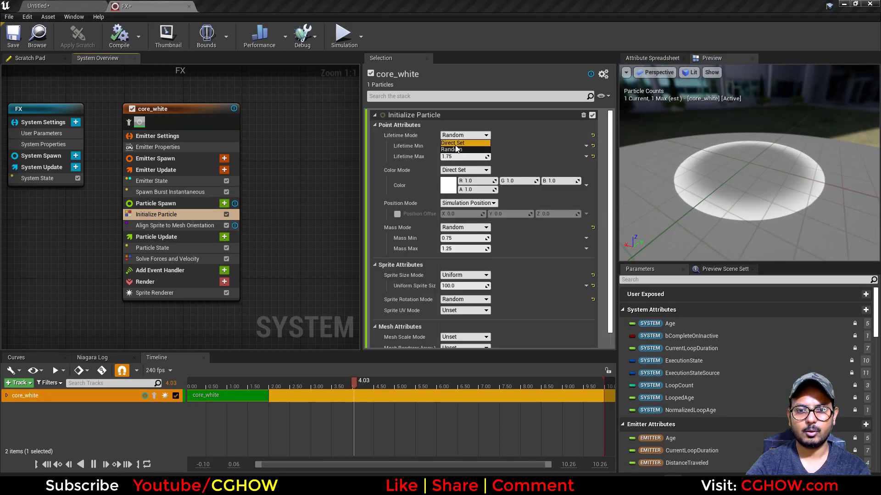
pyautogui.click(457, 144)
pyautogui.click(454, 146)
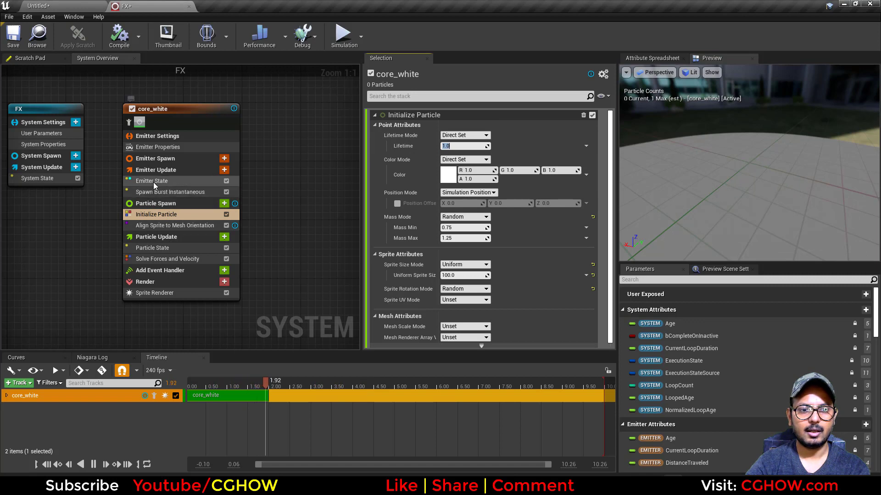
pyautogui.write('2')
pyautogui.press('Return')
# - Check the Emitter State's loop duration, enable Local Space in the core_white emitter properties, and save the FX system
pyautogui.click(137, 183)
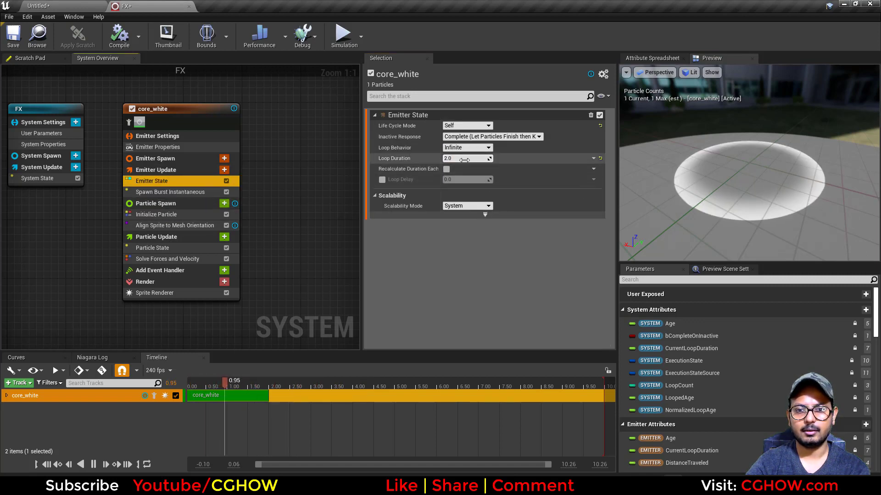
pyautogui.moveTo(706, 197); pyautogui.dragTo(665, 179)
pyautogui.click(14, 37)
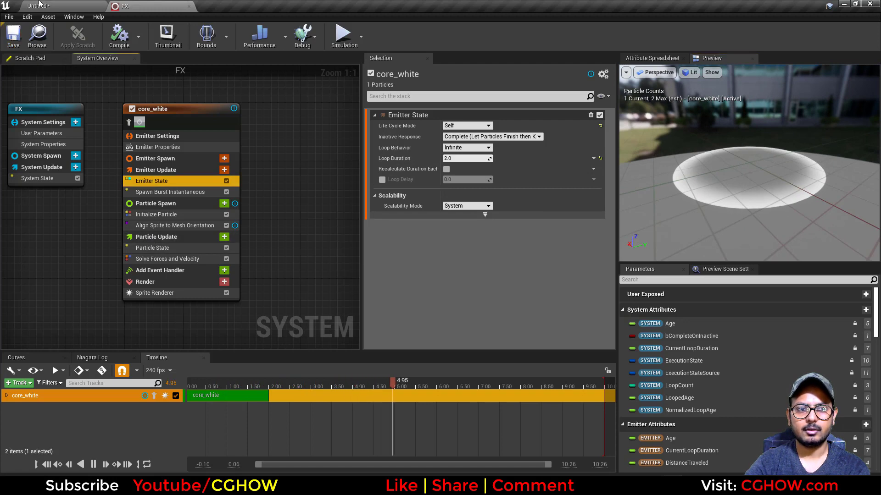
pyautogui.click(146, 147)
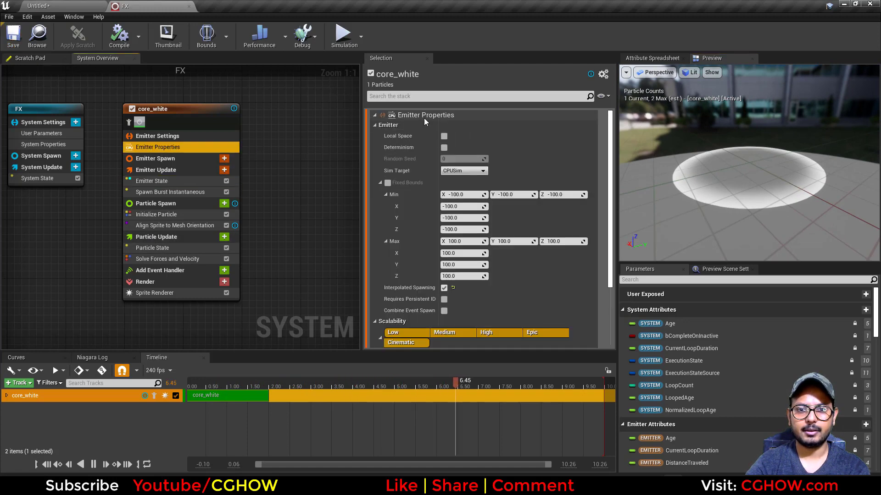
pyautogui.click(444, 136)
pyautogui.click(12, 32)
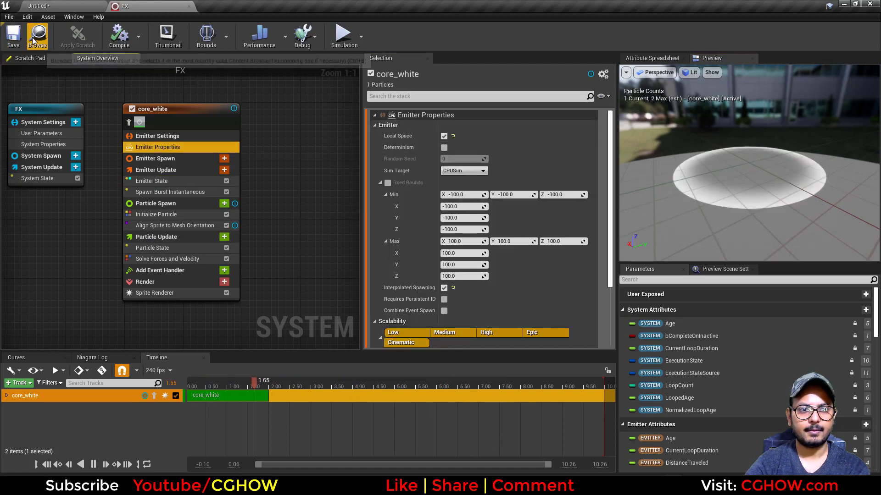
# - Place the FX Niagara System in the level at location 0, 0, 0 and view its ring up close
pyautogui.click(38, 37)
pyautogui.moveTo(240, 411); pyautogui.dragTo(374, 240)
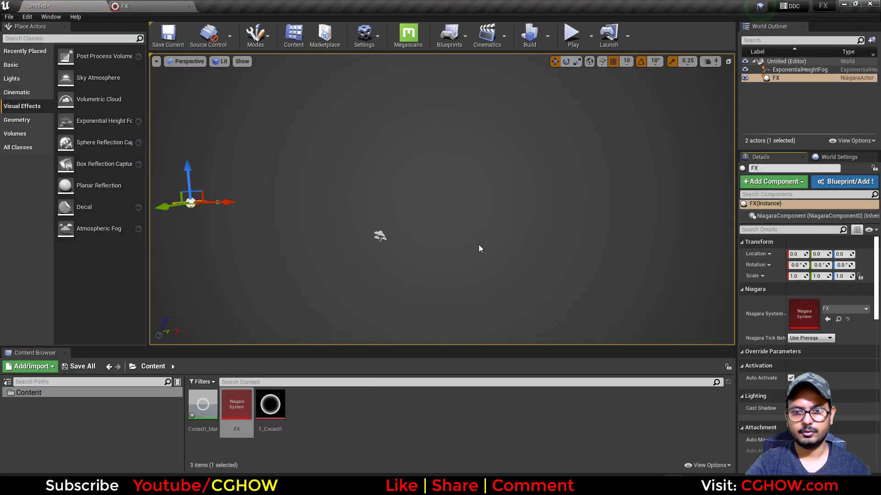
pyautogui.scroll(8, 387, 256)
pyautogui.moveTo(478, 253); pyautogui.dragTo(317, 250, button='middle')
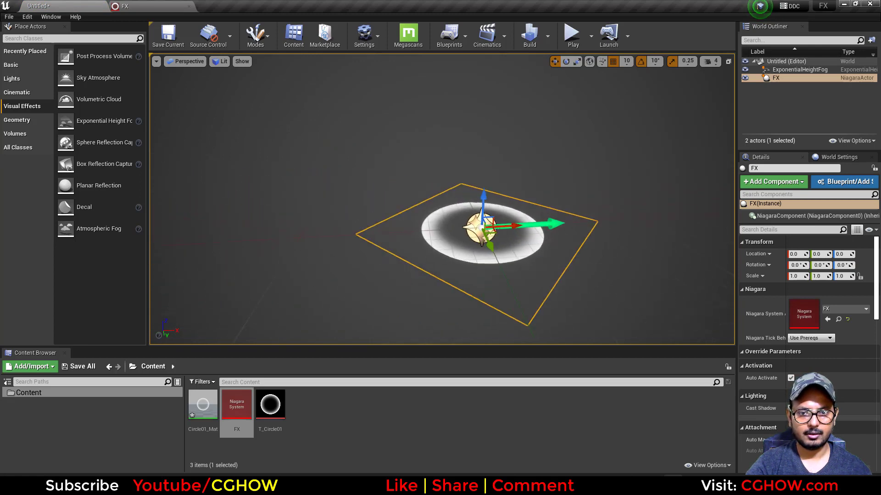
pyautogui.click(326, 187)
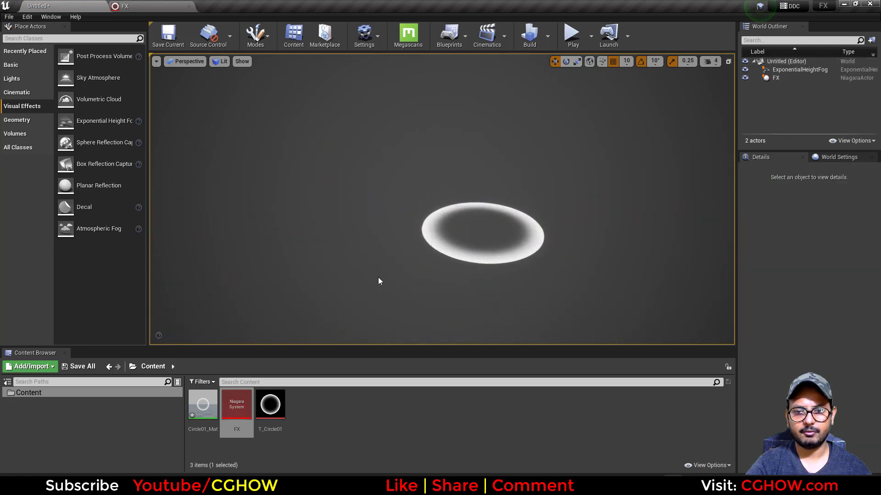
# - Compare the white ring in the level with the light portal reference image on Freepik in the browser
pyautogui.moveTo(378, 278); pyautogui.dragTo(406, 282, button='right')
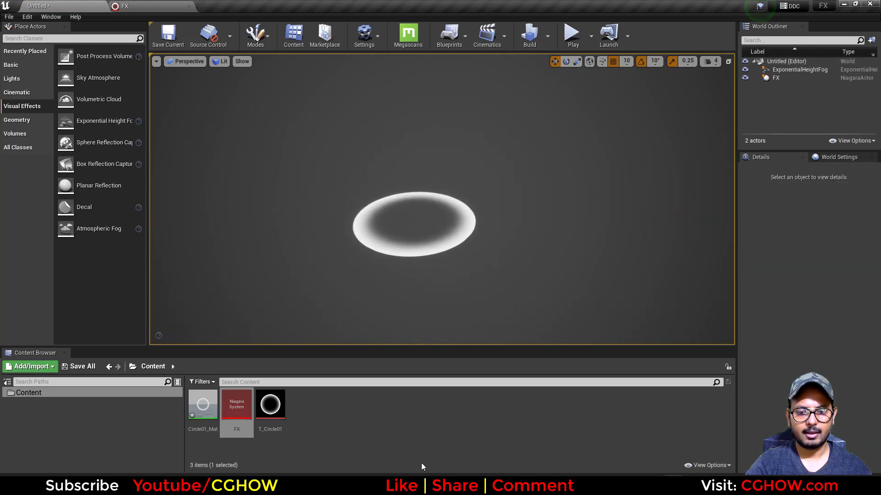
pyautogui.click(469, 485)
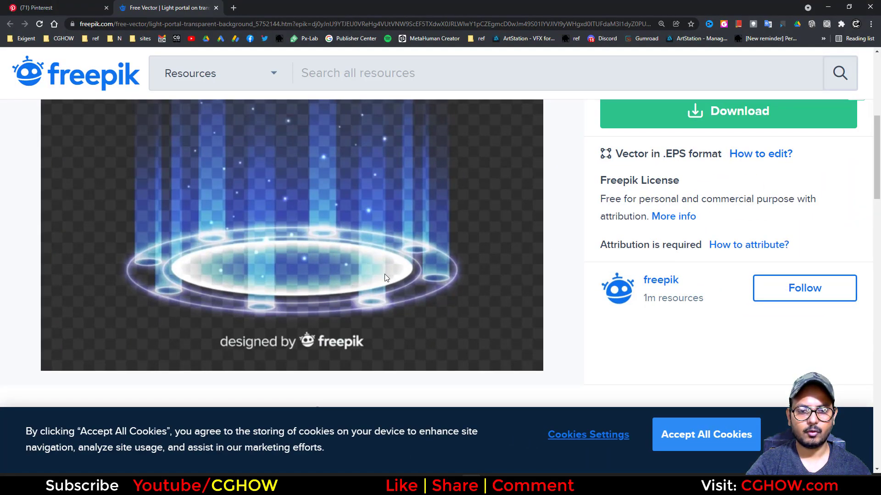
pyautogui.click(825, 9)
# - Duplicate the core_white emitter in the FX Niagara System and place the copy beside the original
pyautogui.click(166, 6)
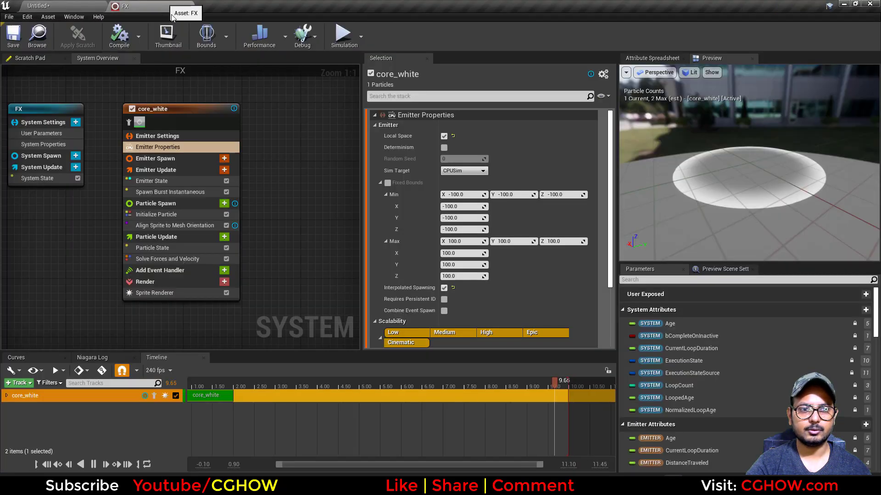
pyautogui.moveTo(286, 189); pyautogui.dragTo(219, 200, button='right')
pyautogui.click(139, 120)
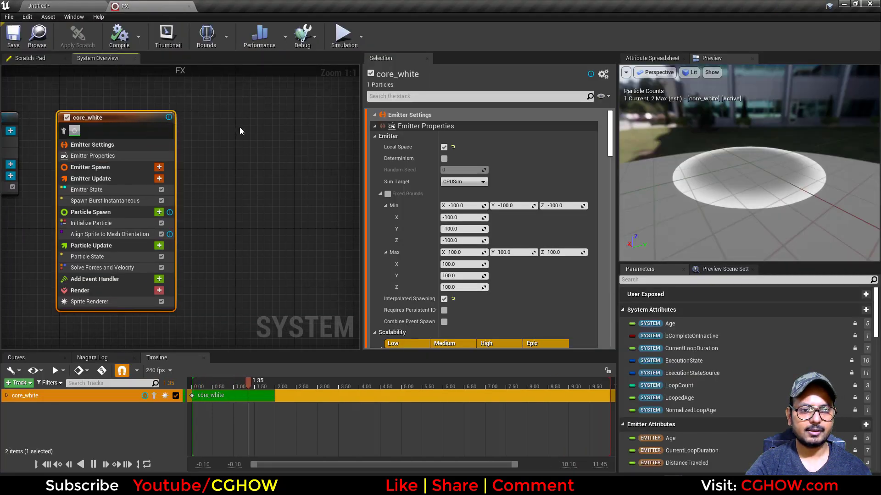
pyautogui.hotkey('ctrl', 'v')
pyautogui.moveTo(278, 137); pyautogui.dragTo(236, 122)
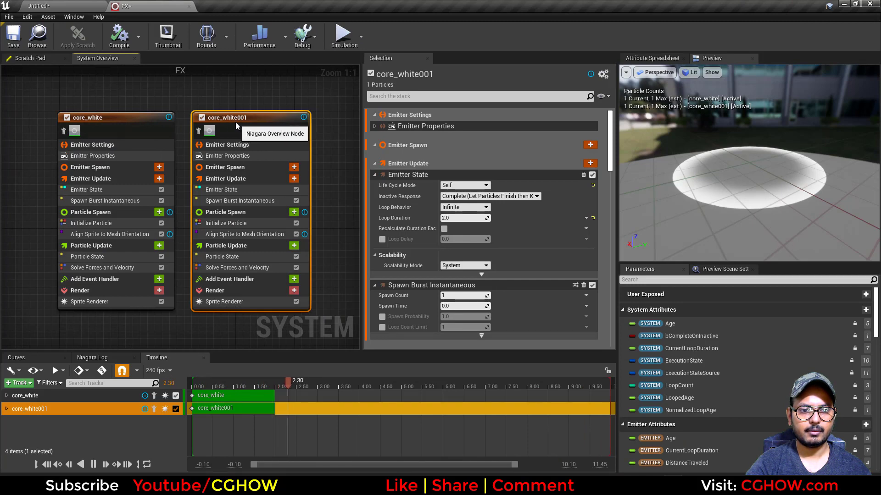
pyautogui.moveTo(213, 318)
pyautogui.mouseDown(button='right')
pyautogui.moveTo(196, 295)
pyautogui.moveTo(163, 289)
pyautogui.moveTo(212, 302)
pyautogui.mouseUp(button='right')
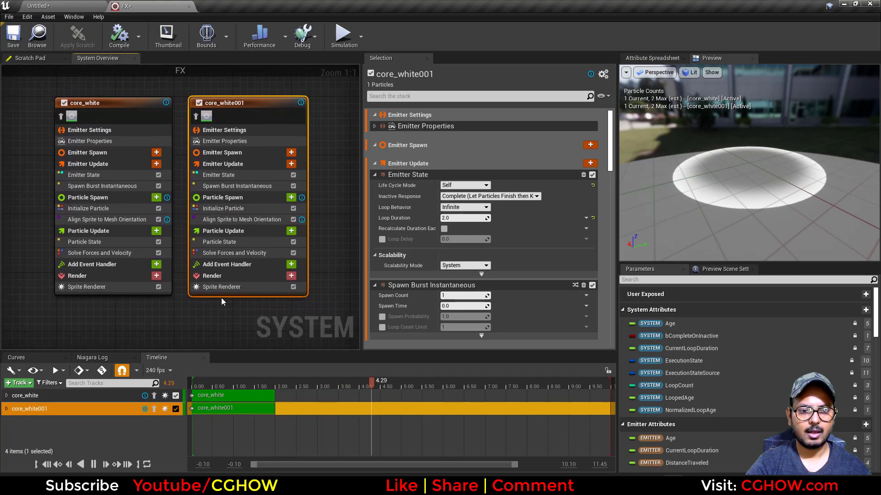
# - Open Circle01_Mat from the duplicate's Sprite Renderer and insert a Power node between the texture's red channel and the Multiply node's B input
pyautogui.click(248, 287)
pyautogui.doubleClick(458, 150)
pyautogui.moveTo(450, 232); pyautogui.dragTo(672, 284, button='right')
pyautogui.moveTo(492, 281); pyautogui.dragTo(378, 287)
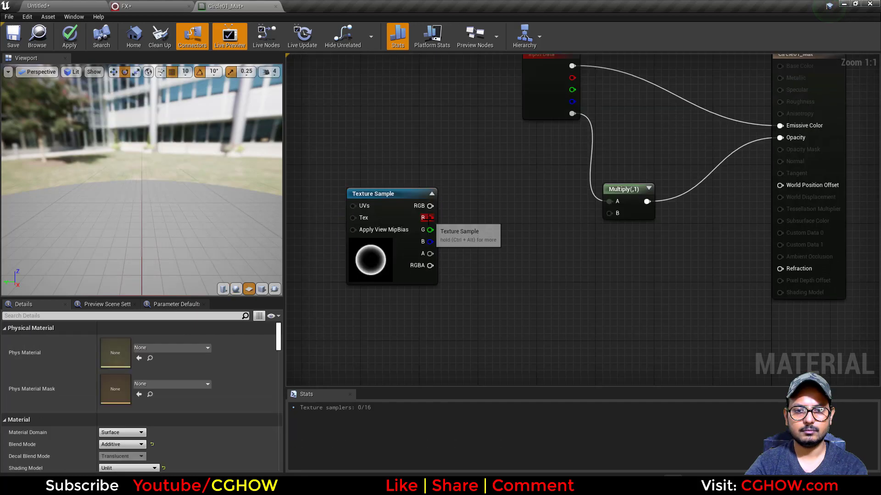
pyautogui.press('e')
pyautogui.click(468, 199)
pyautogui.moveTo(429, 218); pyautogui.dragTo(615, 215)
# - Preview the Power node and test its constant exponent at 0.5 and 1.0
pyautogui.press('space')
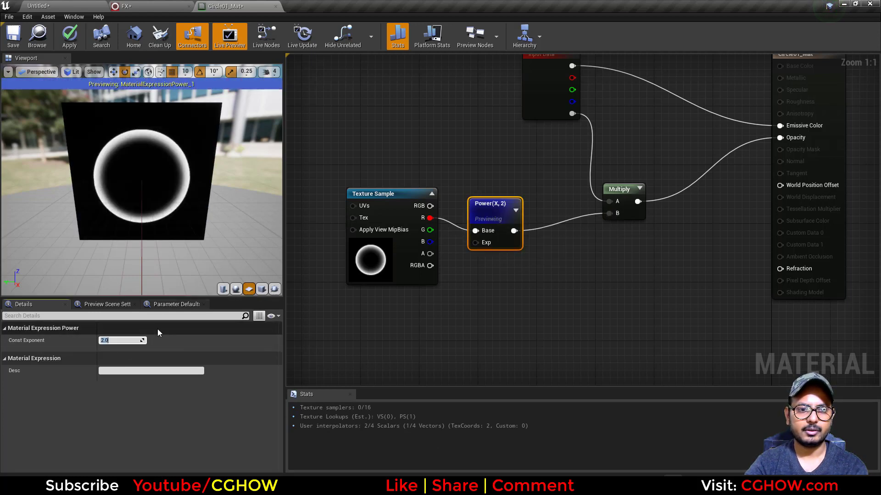
pyautogui.press('Return')
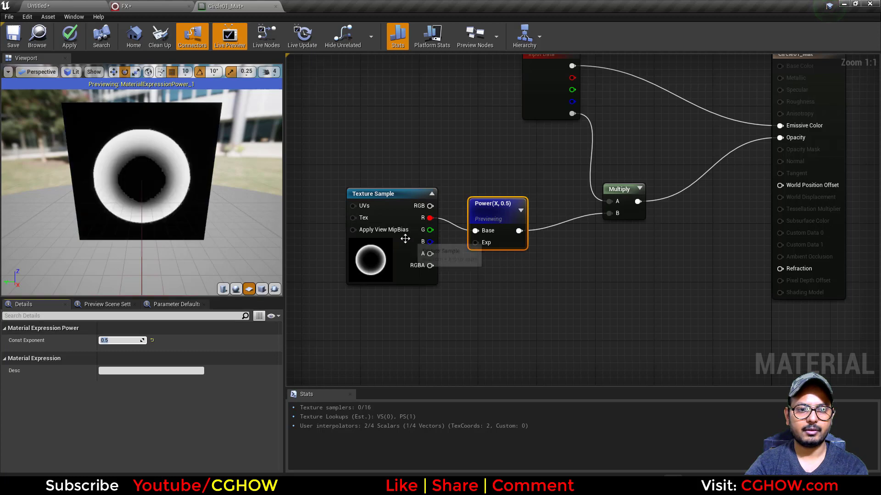
pyautogui.press('Return')
# - Add a Dynamic Parameter node below the texture and connect its first parameter to the Power node's exponent
pyautogui.moveTo(504, 281); pyautogui.dragTo(505, 262, button='right')
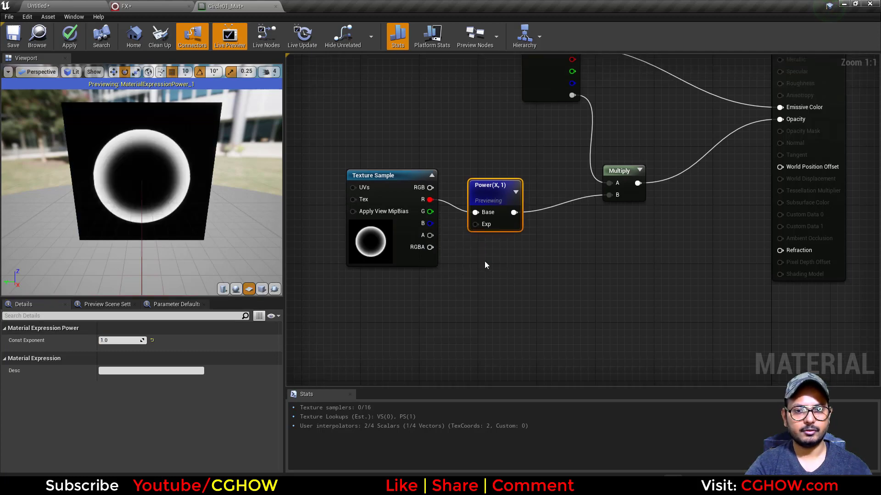
pyautogui.rightClick(470, 261)
pyautogui.write('dyn')
pyautogui.click(500, 309)
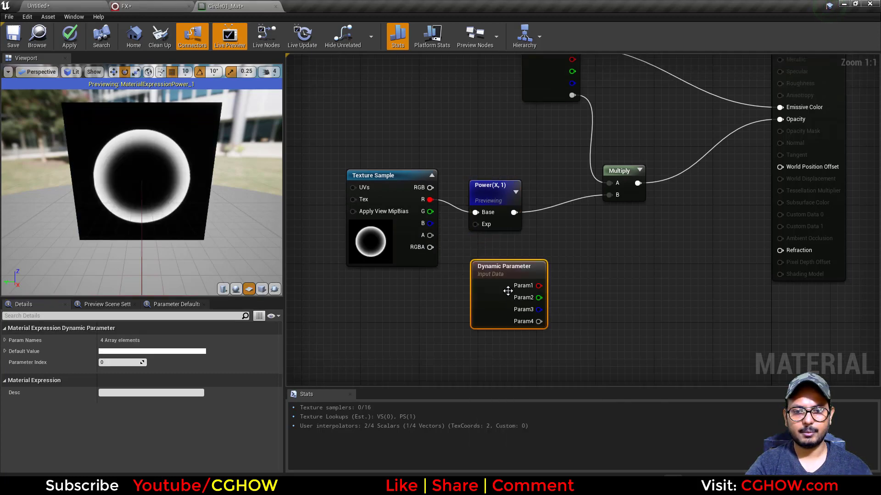
pyautogui.moveTo(538, 286); pyautogui.dragTo(477, 225)
pyautogui.moveTo(504, 268); pyautogui.dragTo(438, 301)
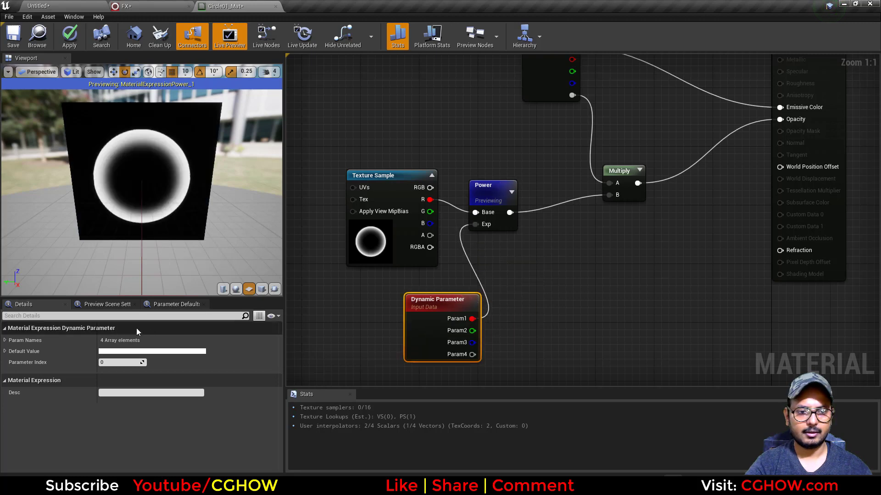
# - Rename the Dynamic Parameter's first parameter to width and save the material
pyautogui.click(5, 340)
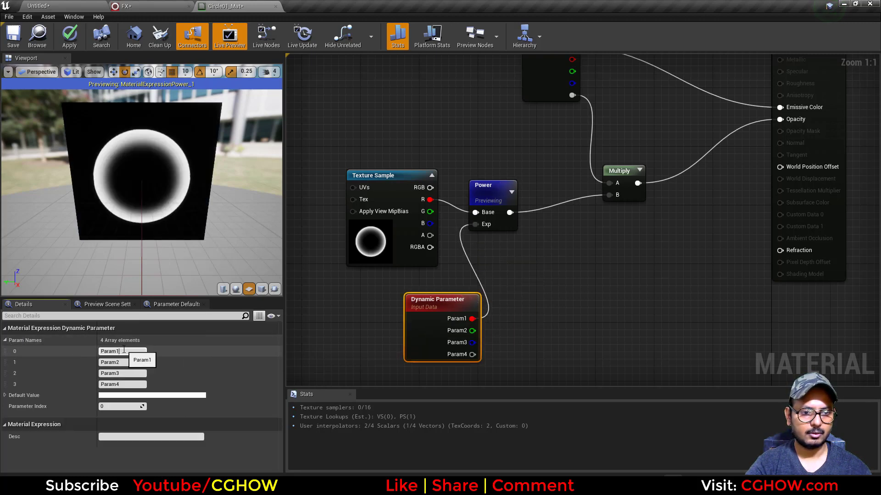
pyautogui.click(125, 351)
pyautogui.write('width')
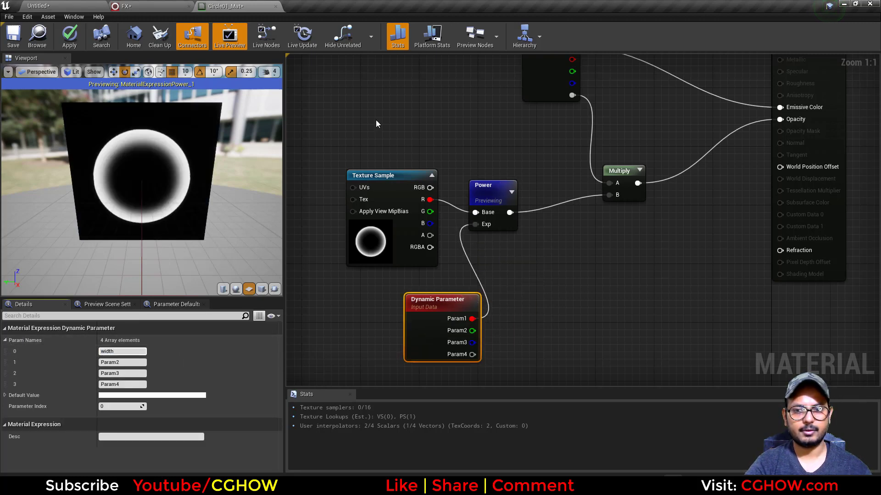
pyautogui.click(13, 45)
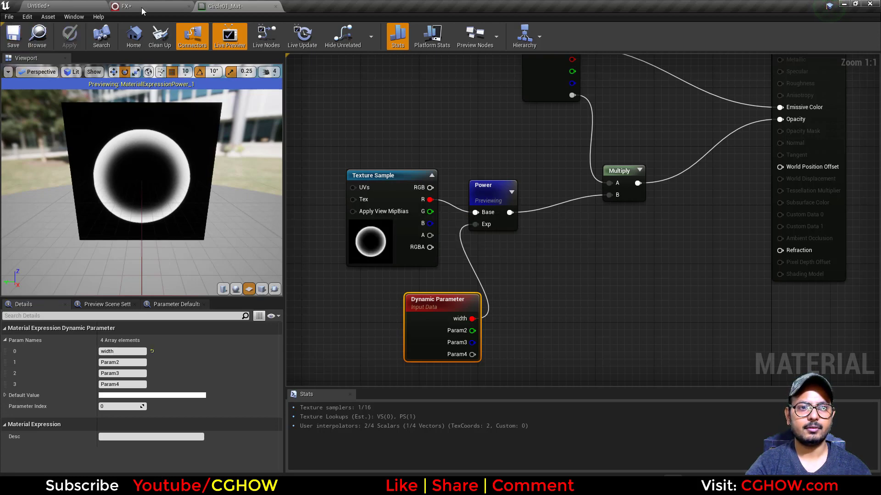
# - Add Dynamic Material Parameters to core_white's Particle Update in the FX system and set width to 1.5
pyautogui.click(130, 6)
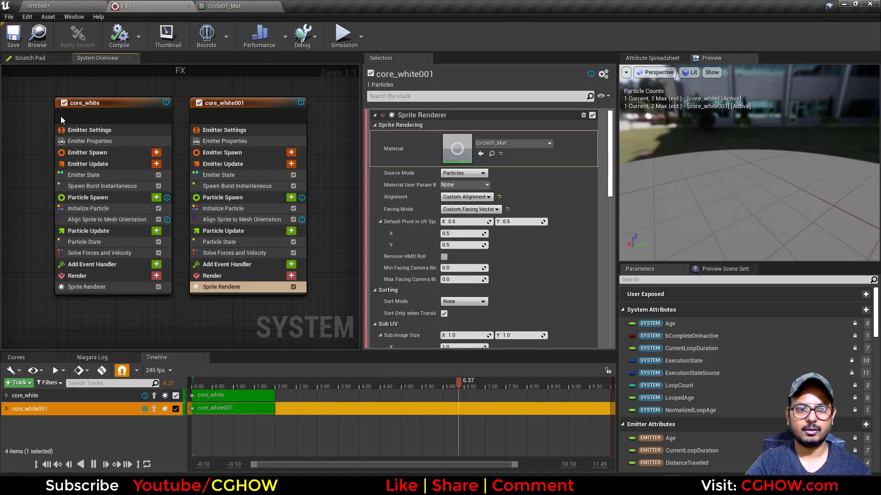
pyautogui.click(158, 233)
pyautogui.write('dyn')
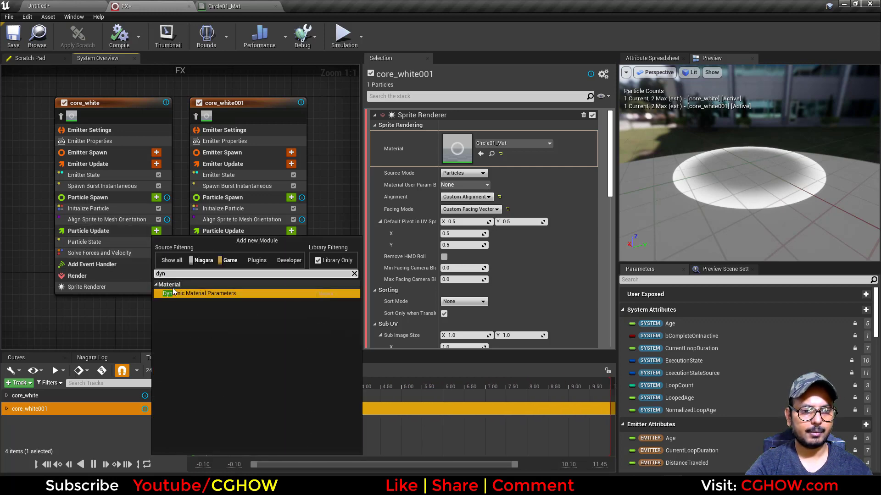
pyautogui.click(193, 293)
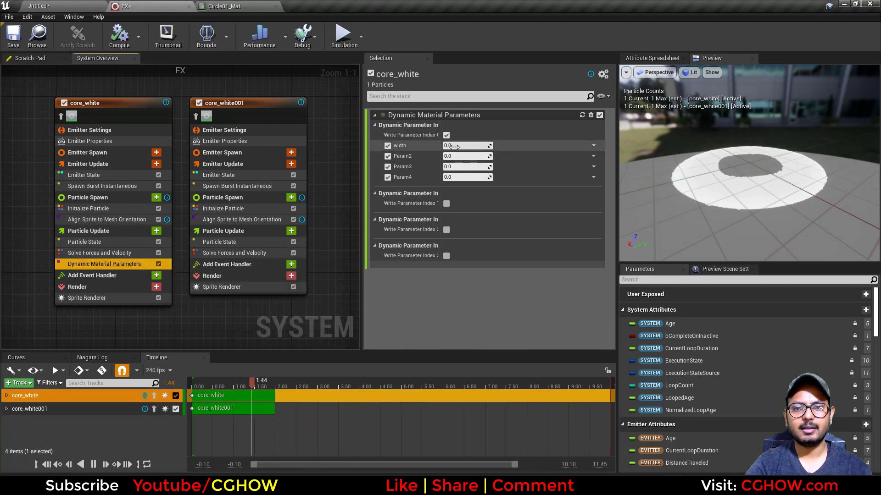
pyautogui.write('1.5')
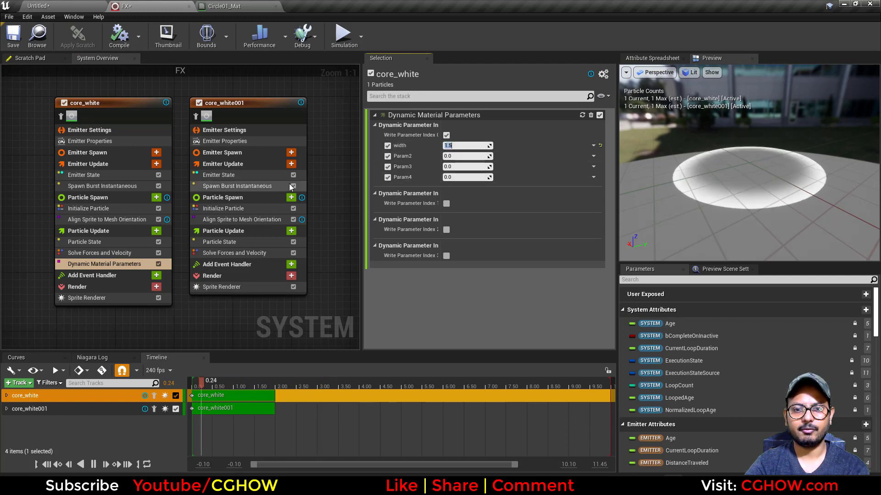
pyautogui.press('Return')
# - Rename the duplicated emitter as core_cyan
pyautogui.click(234, 105)
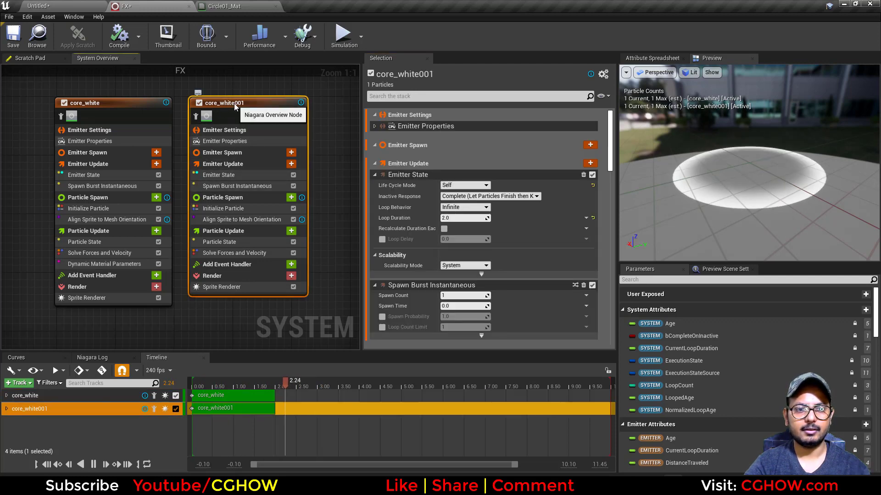
pyautogui.doubleClick(224, 107)
pyautogui.write('core_cyan')
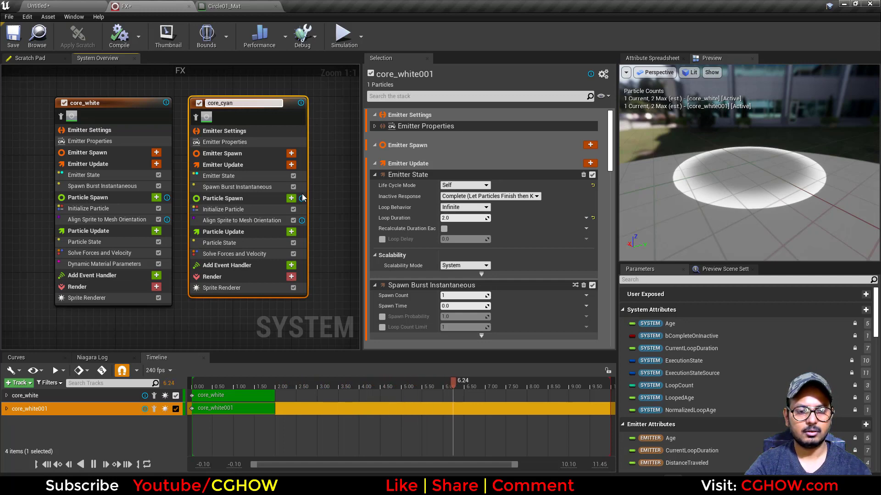
pyautogui.press('Return')
# - Add Dynamic Material Parameters to core_cyan's Particle Update and set width to 0.6
pyautogui.click(291, 232)
pyautogui.write('dyn')
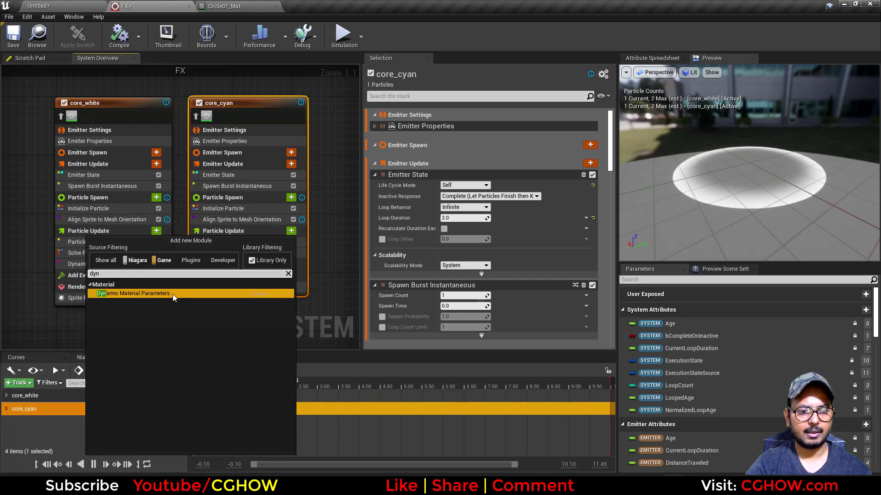
pyautogui.click(173, 295)
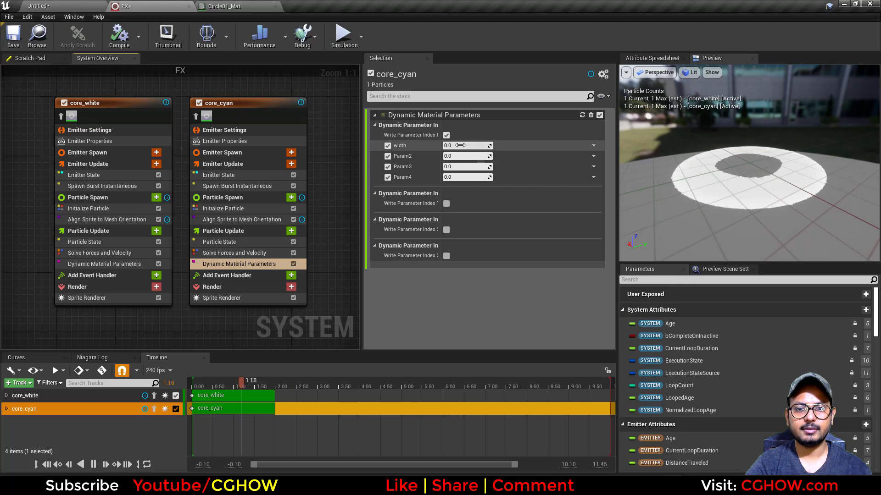
pyautogui.click(460, 145)
pyautogui.write('.6')
pyautogui.press('Return')
pyautogui.moveTo(749, 180); pyautogui.dragTo(750, 211)
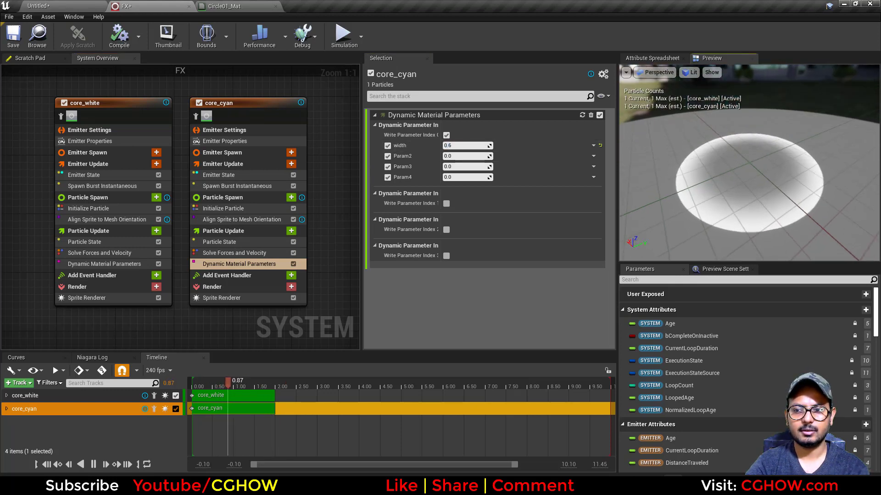
# - Set core_cyan's Initialize Particle color to cyan with R 0, G 0.638756, B 1, and check the ring in the preview
pyautogui.click(237, 210)
pyautogui.click(447, 174)
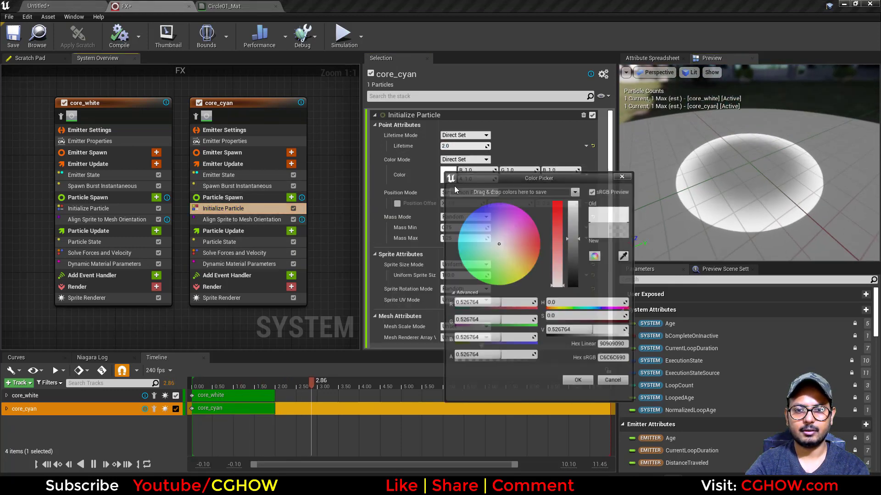
pyautogui.click(467, 237)
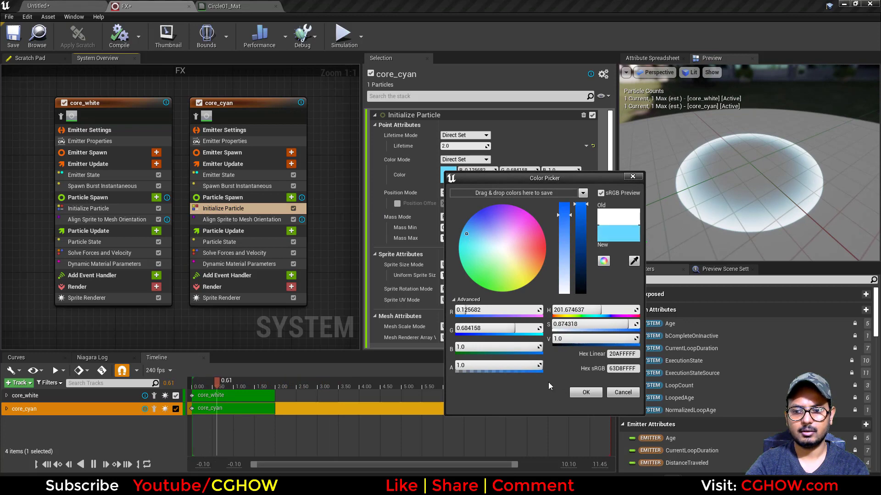
pyautogui.moveTo(564, 212); pyautogui.dragTo(563, 178)
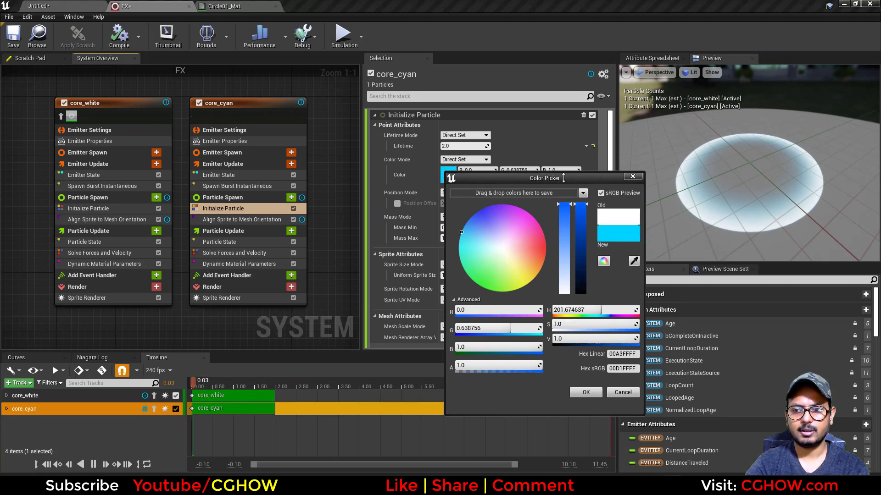
pyautogui.click(587, 393)
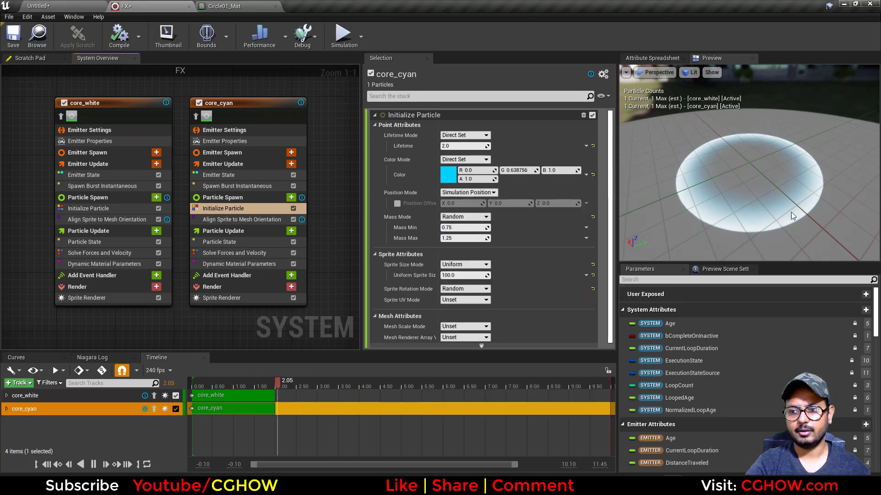
pyautogui.moveTo(793, 216); pyautogui.dragTo(812, 180)
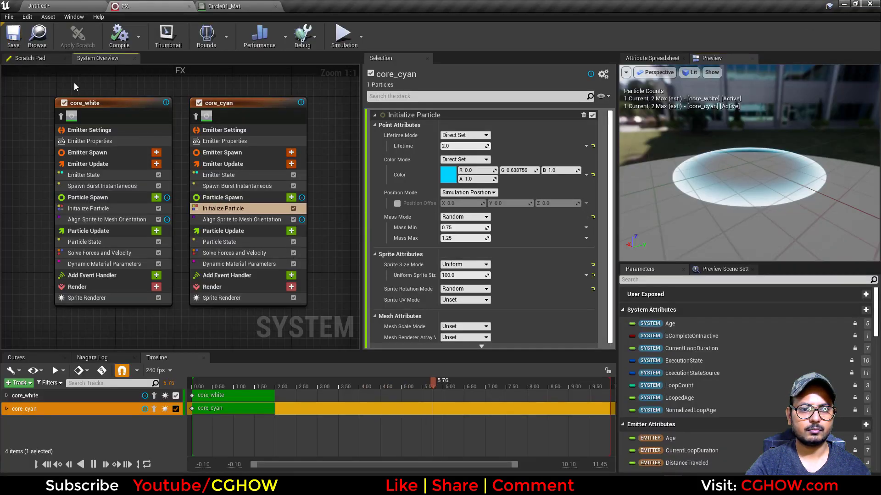
# - Check the combined ring effect in the level and look briefly at the circle document in Photoshop
pyautogui.click(37, 37)
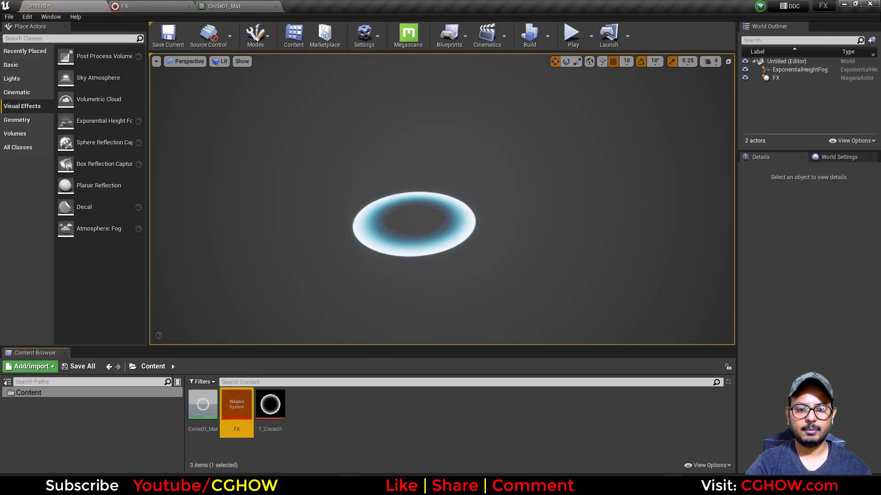
pyautogui.hotkey('alt', 'Tab')
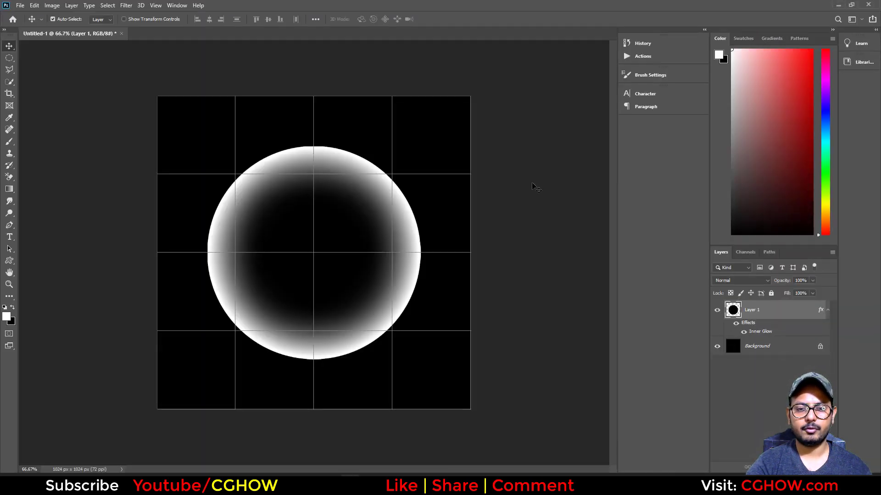
pyautogui.click(838, 5)
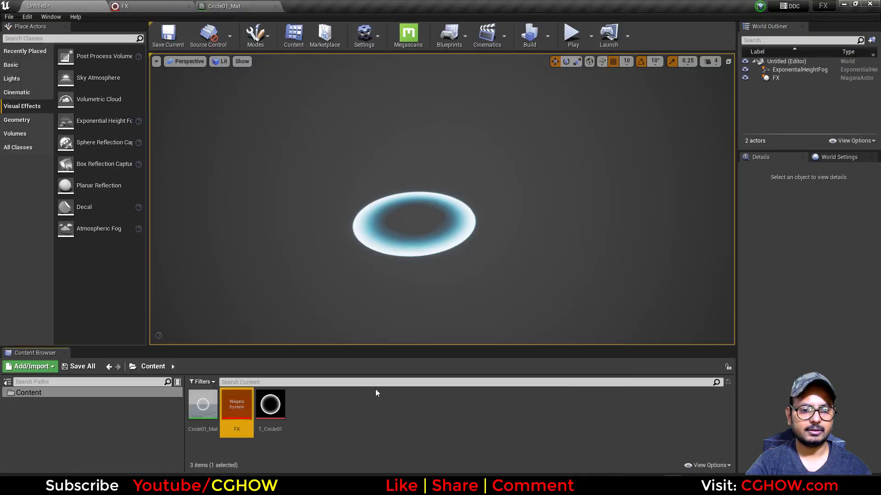
# - Create a new material named m_rings in the Content folder and open it for editing
pyautogui.rightClick(395, 406)
pyautogui.click(429, 219)
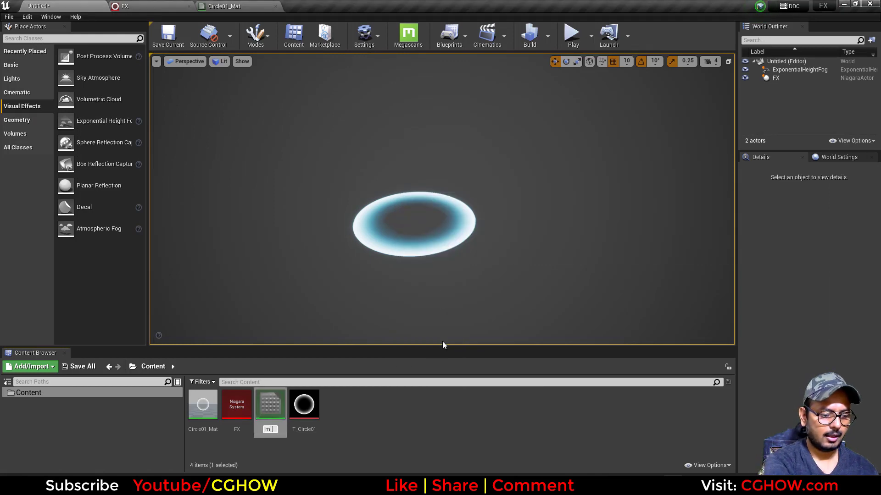
pyautogui.press('Return')
pyautogui.press('Return')
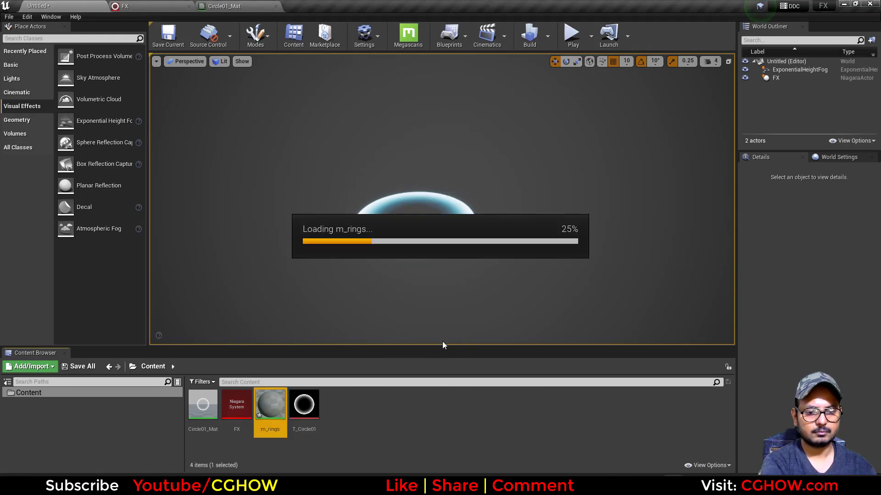
# - Add a Particle Color node and connect its RGB output to the material's Emissive Color
pyautogui.rightClick(370, 175)
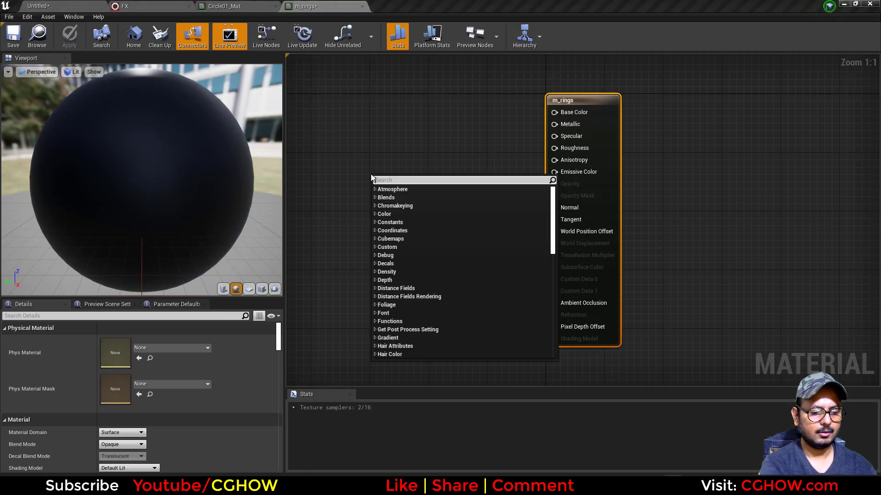
pyautogui.write('particl')
pyautogui.press('Return')
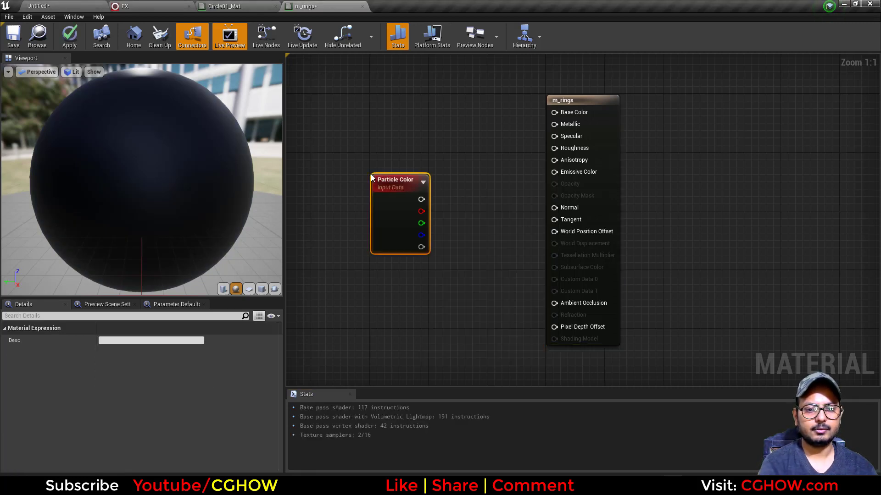
pyautogui.moveTo(537, 177); pyautogui.dragTo(587, 172)
# - Set the m_rings material to Additive blend mode and Unlit shading model, and make it two-sided
pyautogui.click(611, 145)
pyautogui.scroll(-3, 119, 447)
pyautogui.click(112, 389)
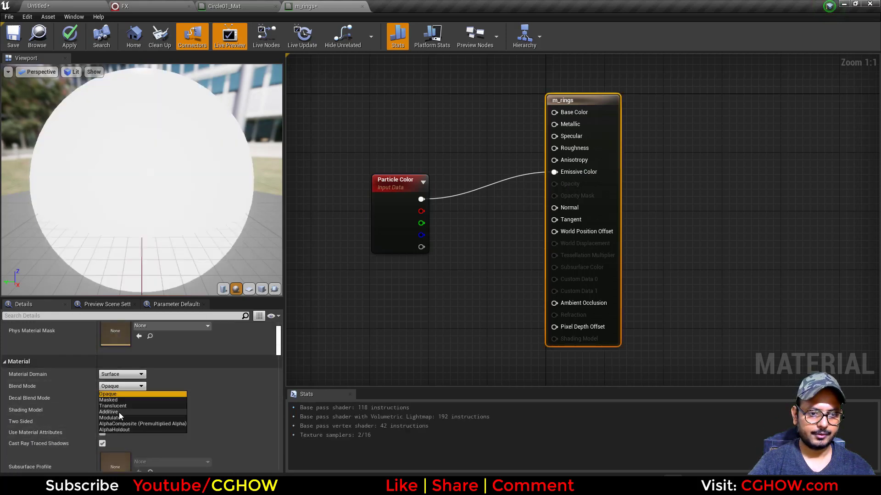
pyautogui.click(110, 404)
pyautogui.click(128, 410)
pyautogui.click(109, 337)
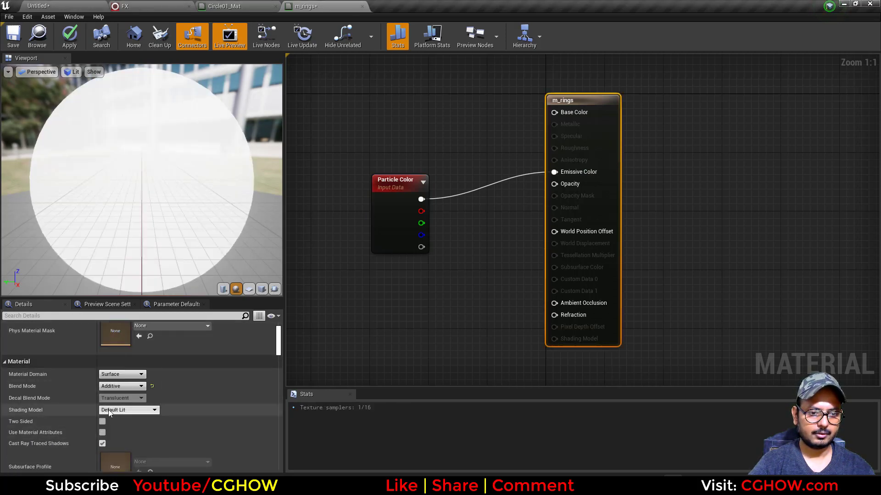
pyautogui.click(119, 410)
pyautogui.click(111, 330)
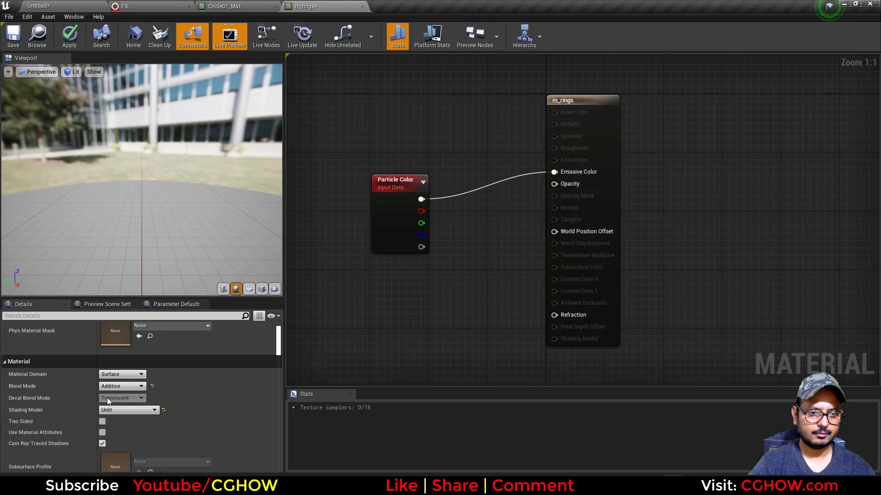
pyautogui.click(103, 421)
# - Add a RadialGradientExponential node in the free space before the Particle Color node
pyautogui.moveTo(436, 259); pyautogui.dragTo(678, 234, button='right')
pyautogui.rightClick(380, 235)
pyautogui.write('radi')
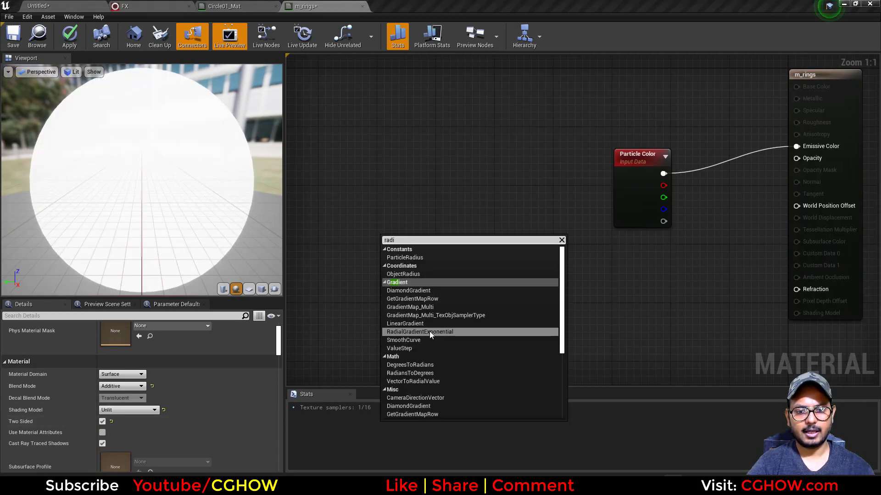
pyautogui.click(429, 332)
pyautogui.moveTo(395, 321); pyautogui.dragTo(421, 321, button='right')
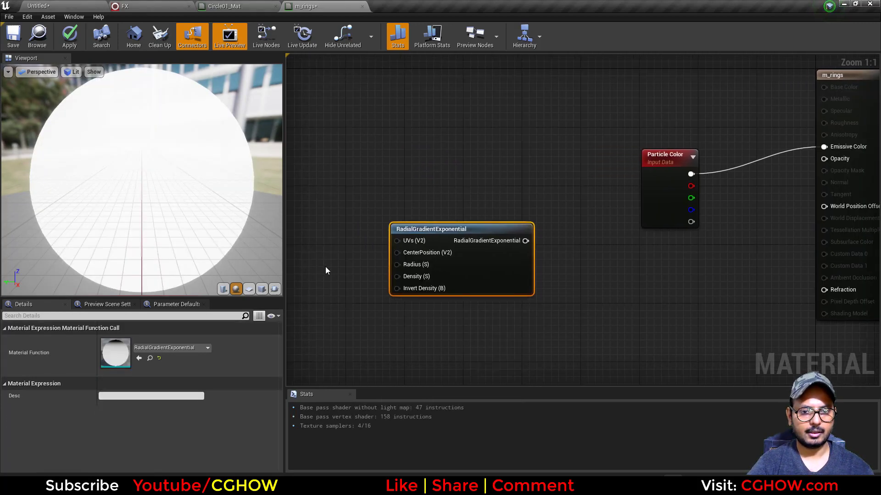
# - Add a constant, connect it to the radial gradient's Density, and set its value to 50
pyautogui.press('1')
pyautogui.click(325, 267)
pyautogui.moveTo(344, 286); pyautogui.dragTo(397, 277)
pyautogui.click(117, 341)
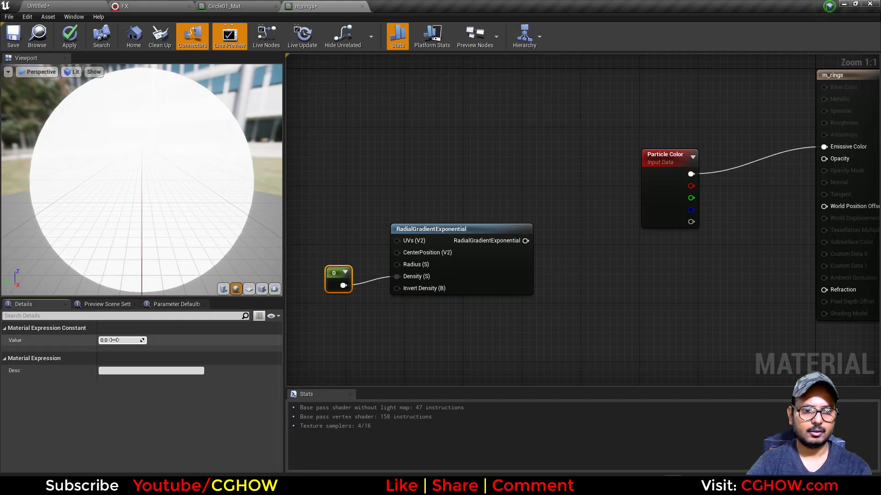
pyautogui.write('10')
pyautogui.moveTo(515, 316); pyautogui.dragTo(499, 276, button='right')
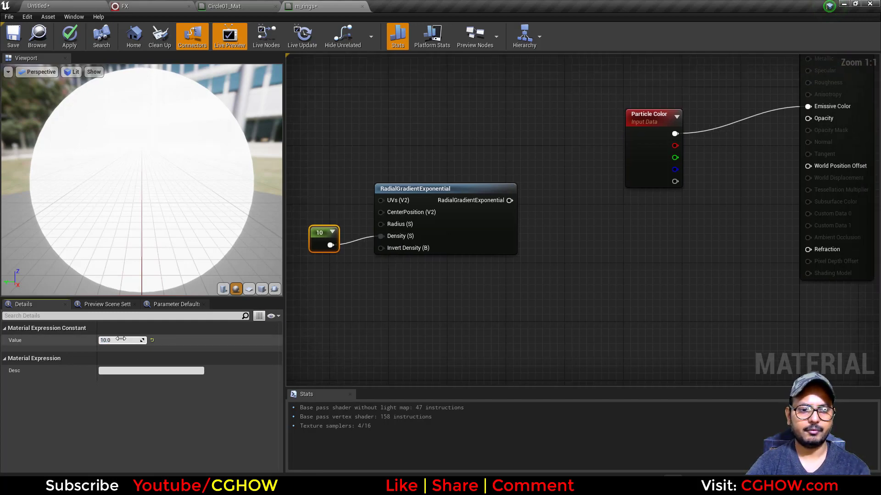
pyautogui.click(120, 340)
pyautogui.write('50')
# - Duplicate the radial gradient with its density constant and place the copies below the originals
pyautogui.moveTo(309, 168); pyautogui.dragTo(425, 279)
pyautogui.hotkey('ctrl', 'w')
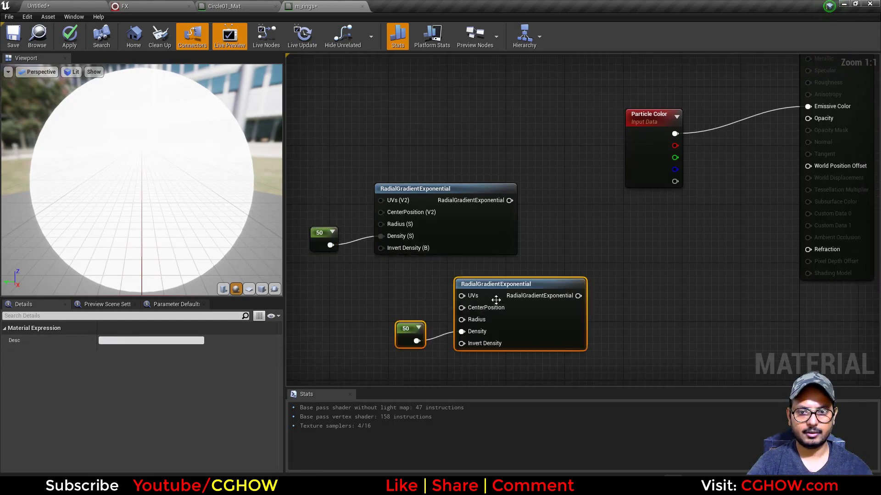
pyautogui.moveTo(496, 289); pyautogui.dragTo(415, 296)
pyautogui.moveTo(338, 281); pyautogui.dragTo(400, 281, button='right')
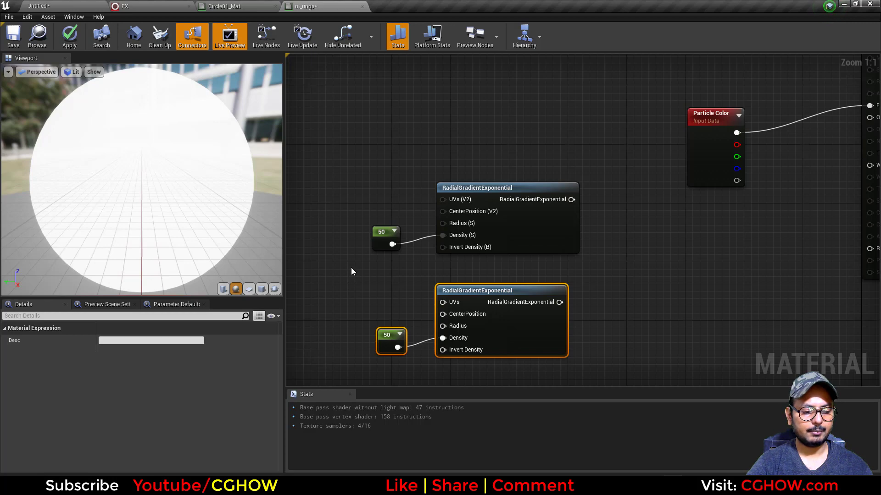
# - Add a constant of 0.5 and connect it to the upper radial gradient's Radius
pyautogui.press('1')
pyautogui.click(340, 241)
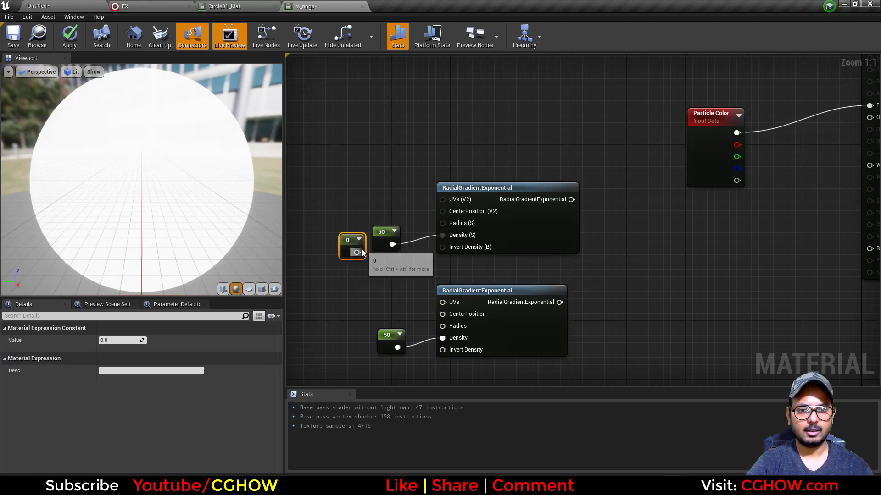
pyautogui.moveTo(358, 253); pyautogui.dragTo(457, 223)
pyautogui.moveTo(347, 245); pyautogui.dragTo(333, 216)
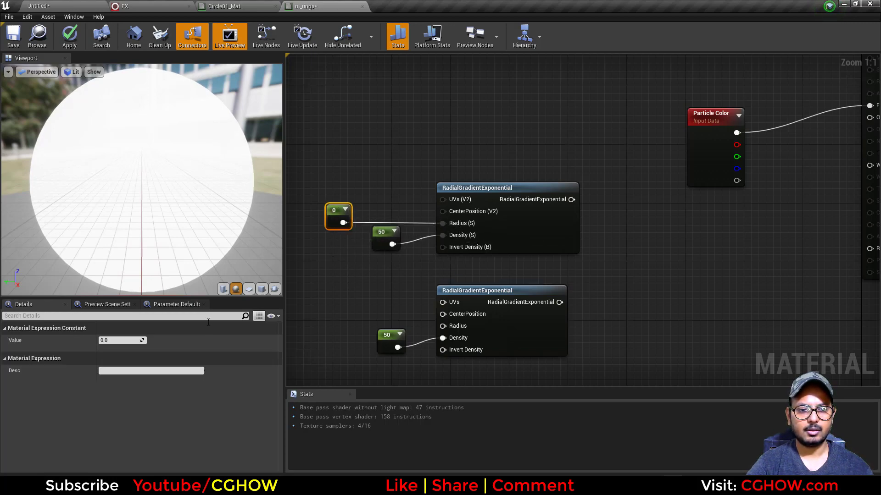
pyautogui.click(124, 341)
pyautogui.write('.5')
pyautogui.press('Return')
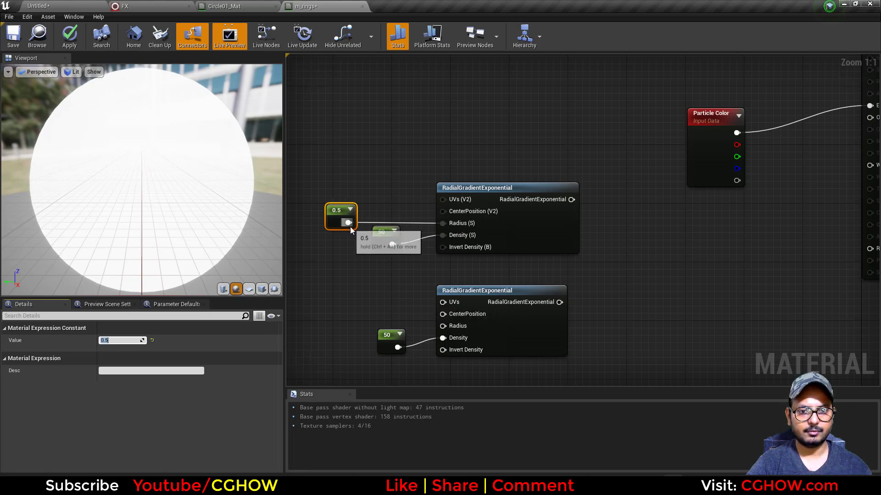
# - Insert a Subtract node between the 0.5 constant and the lower radial gradient's Radius, using the constant as input A
pyautogui.click(446, 290)
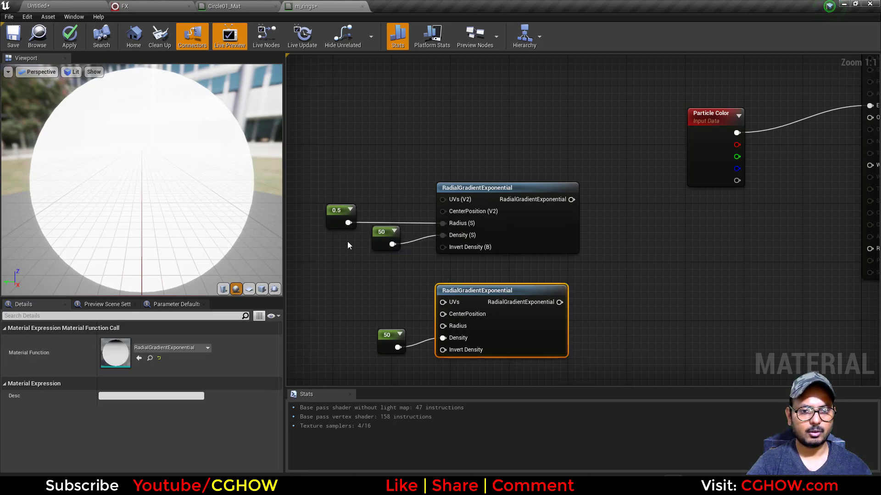
pyautogui.rightClick(351, 265)
pyautogui.write('sub')
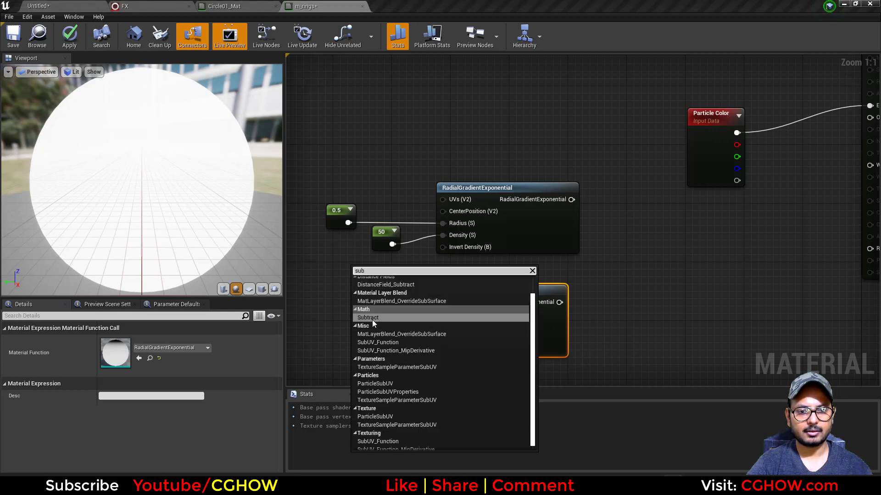
pyautogui.click(372, 321)
pyautogui.moveTo(348, 223); pyautogui.dragTo(444, 329)
pyautogui.click(389, 297)
pyautogui.click(129, 352)
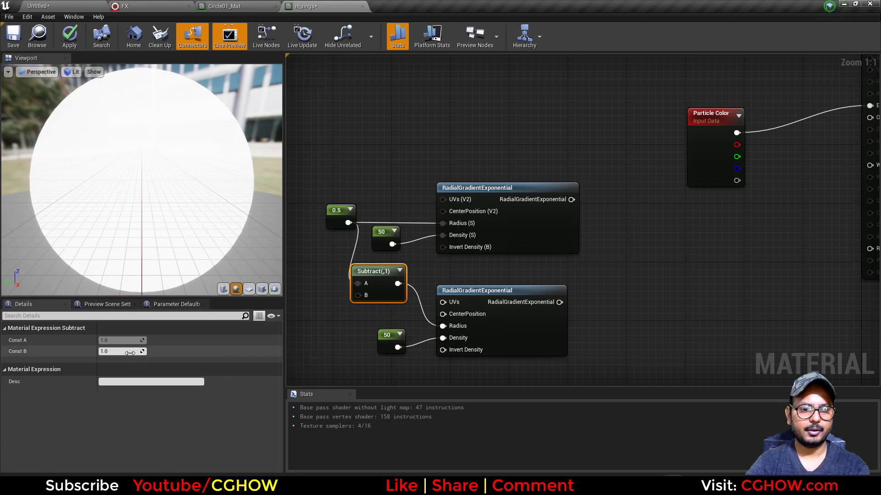
pyautogui.write('.1')
pyautogui.click(315, 321)
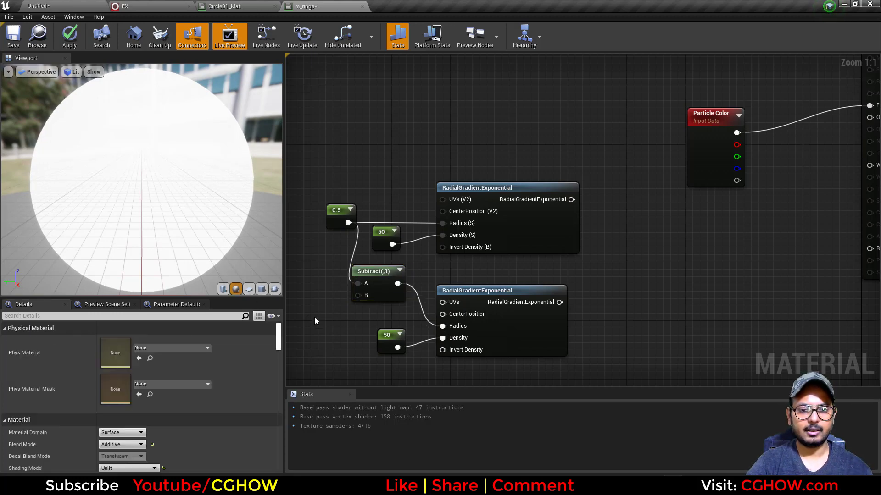
pyautogui.press('1')
pyautogui.click(325, 308)
pyautogui.moveTo(341, 326); pyautogui.dragTo(452, 328)
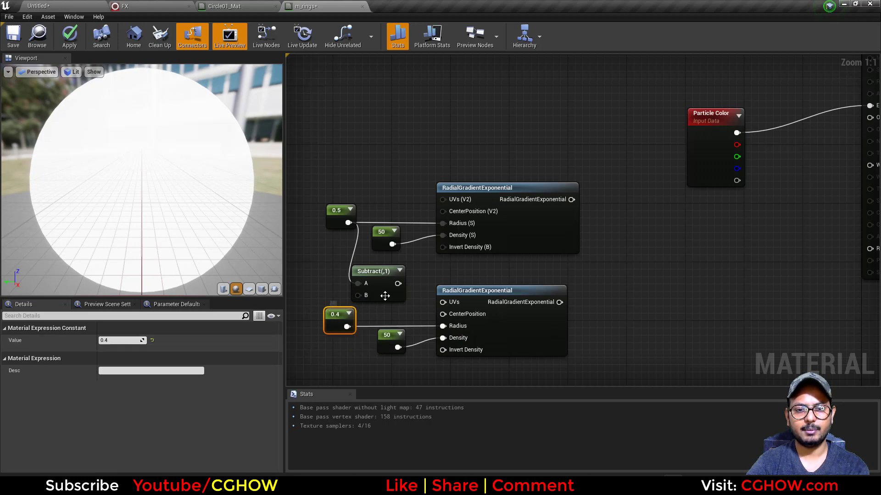
pyautogui.press('Delete')
pyautogui.moveTo(398, 286); pyautogui.dragTo(443, 326)
# - Add a second Subtract node with the upper gradient's output as A and the lower gradient's output as B
pyautogui.moveTo(587, 283); pyautogui.dragTo(497, 287, button='right')
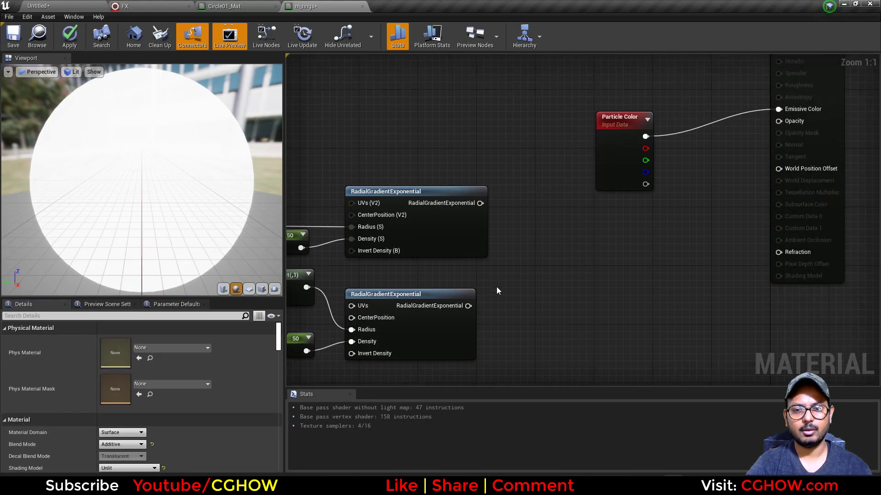
pyautogui.rightClick(506, 260)
pyautogui.write('sub')
pyautogui.click(526, 311)
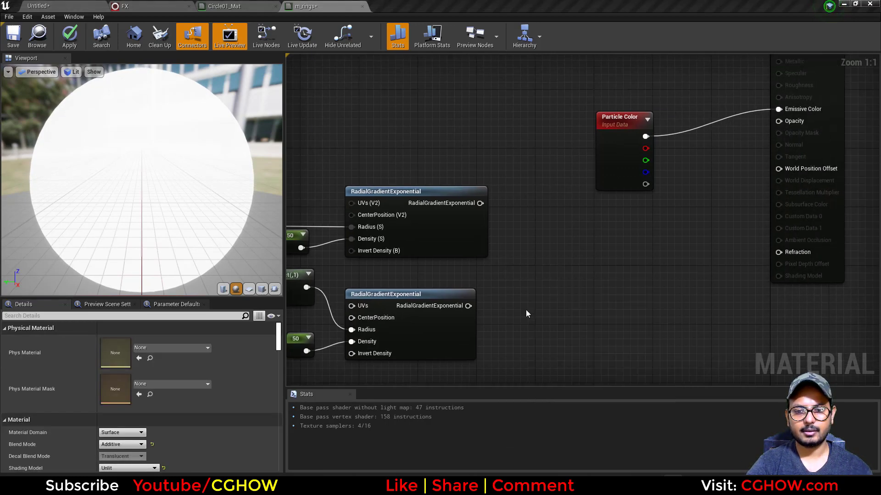
pyautogui.moveTo(480, 203); pyautogui.dragTo(519, 282)
pyautogui.moveTo(468, 306); pyautogui.dragTo(515, 289)
pyautogui.moveTo(513, 277); pyautogui.dragTo(480, 203)
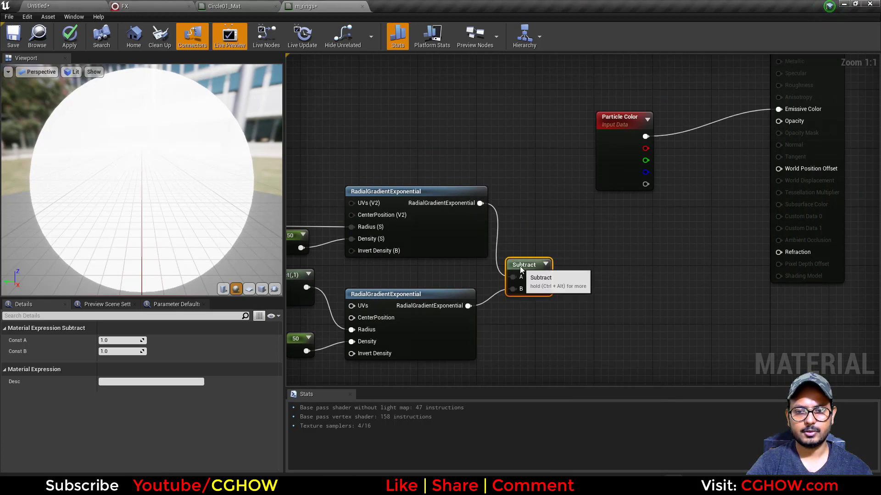
# - Preview the output of the Subtract node that joins both gradients, using a plane as the preview mesh
pyautogui.press('space')
pyautogui.click(248, 289)
pyautogui.moveTo(419, 264); pyautogui.dragTo(549, 261, button='right')
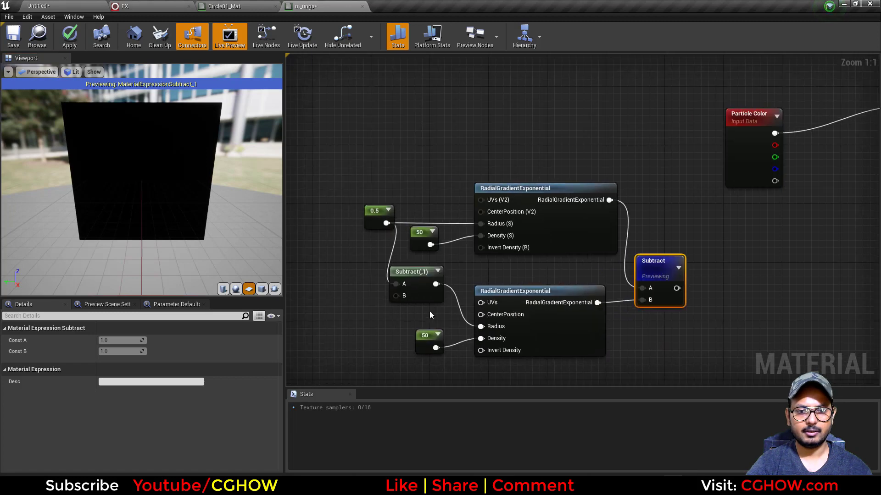
# - Set Const B of the radius Subtract node to 0.1 and the shared radius constant to 0.4
pyautogui.click(413, 289)
pyautogui.write('0.1')
pyautogui.press('Return')
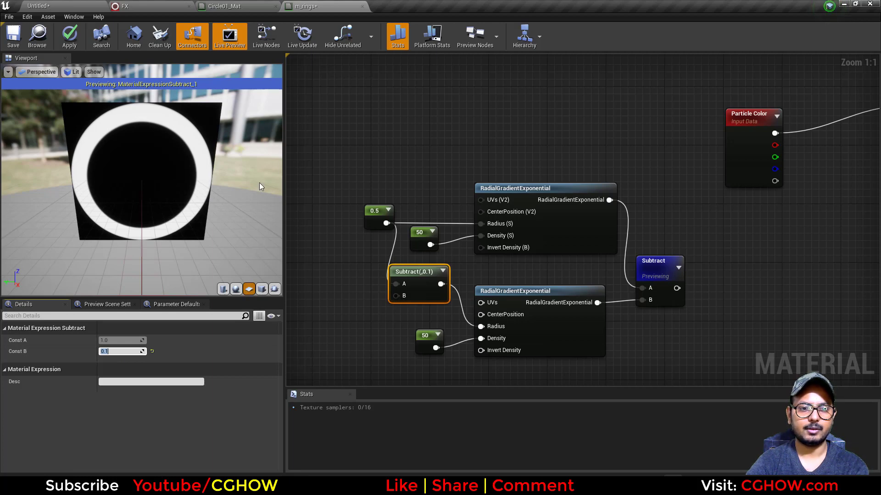
pyautogui.click(375, 217)
pyautogui.write('0.4')
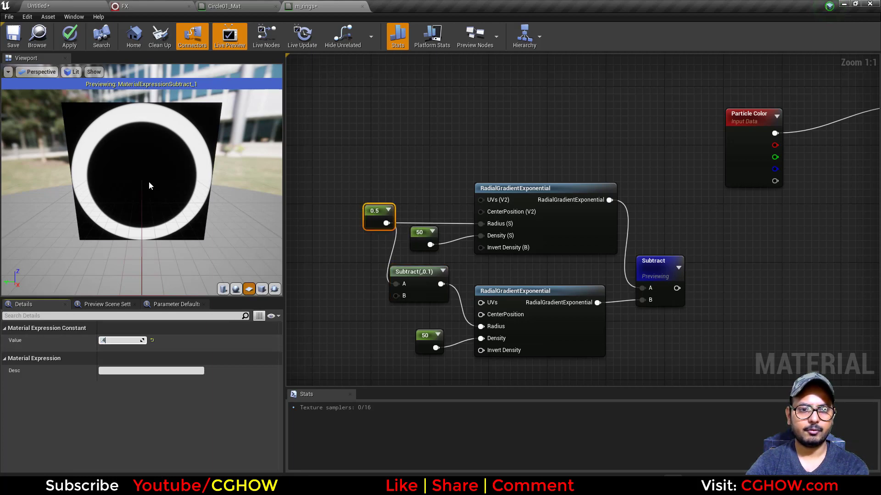
pyautogui.press('Return')
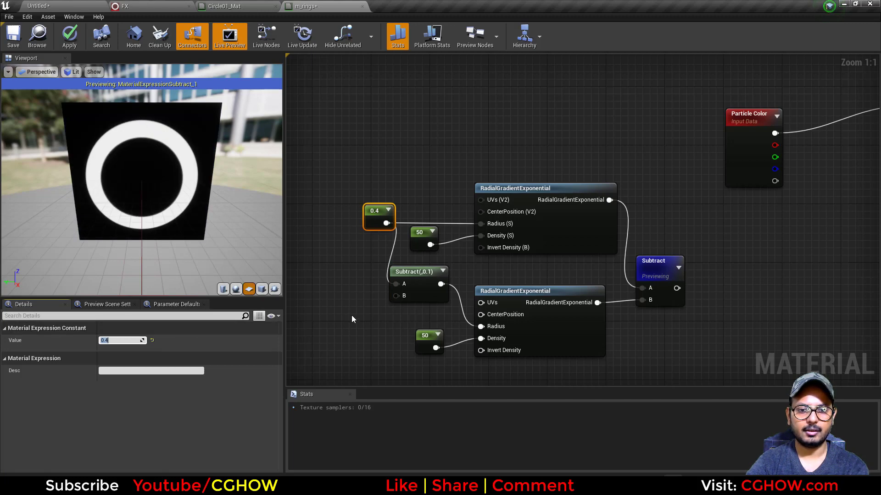
# - Add a Dynamic Parameter node and connect its Param1 output to input B of the radius Subtract node
pyautogui.moveTo(302, 284); pyautogui.dragTo(347, 253, button='right')
pyautogui.rightClick(348, 253)
pyautogui.write('dyn')
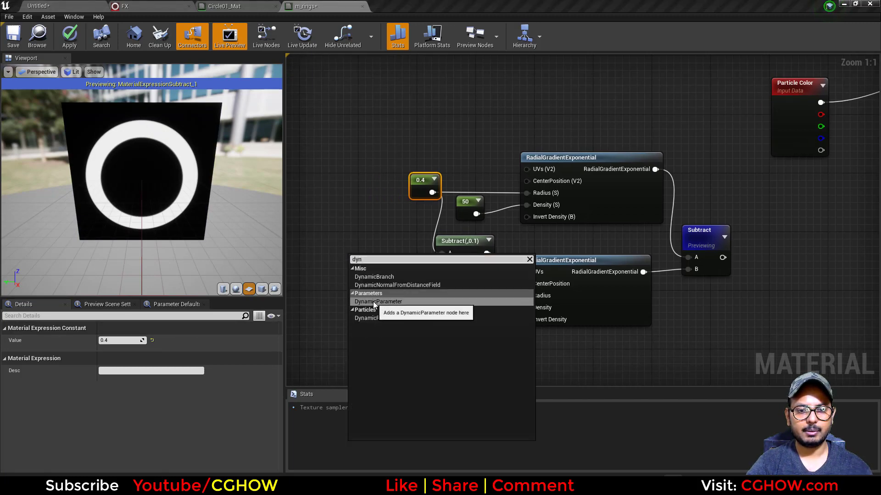
pyautogui.click(375, 302)
pyautogui.moveTo(443, 270); pyautogui.dragTo(442, 267)
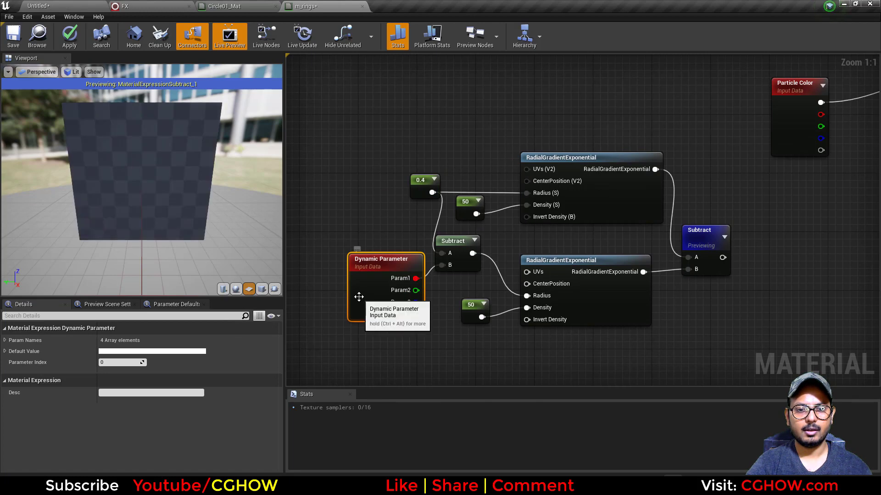
pyautogui.moveTo(359, 297); pyautogui.dragTo(340, 291)
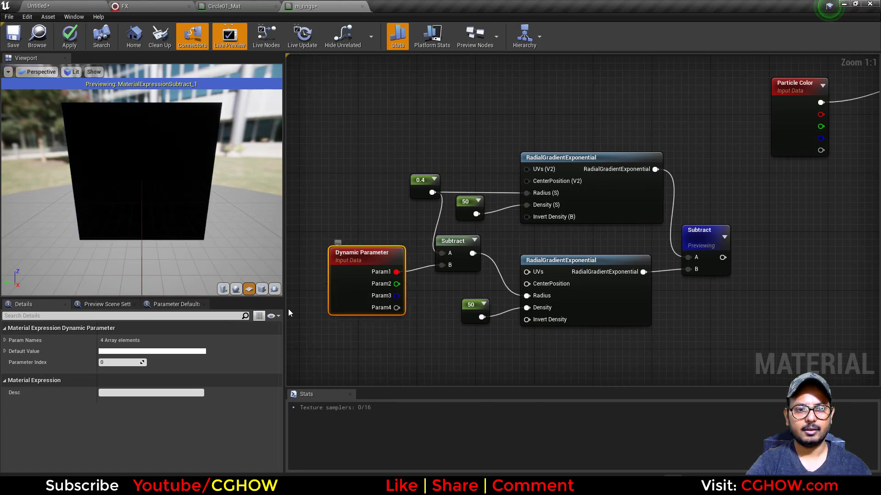
# - Rename the Dynamic Parameter's first parameter as thickness and set its default R value to 0.1
pyautogui.click(17, 341)
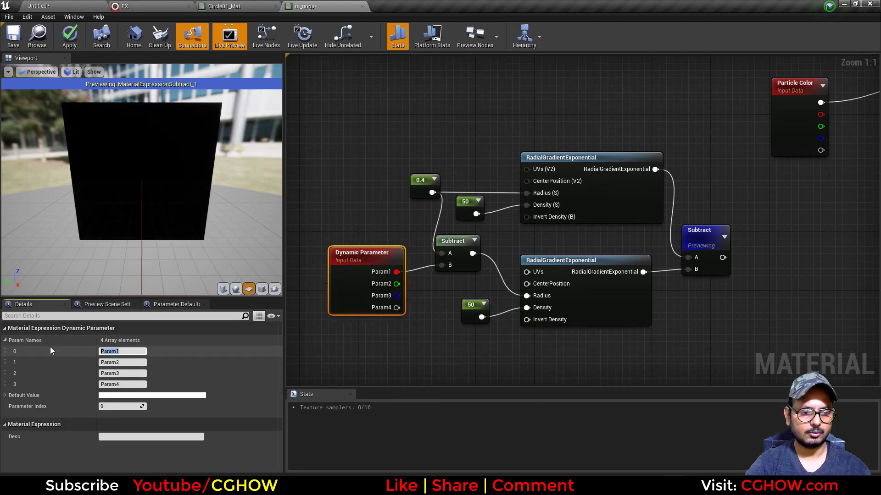
pyautogui.write('thic')
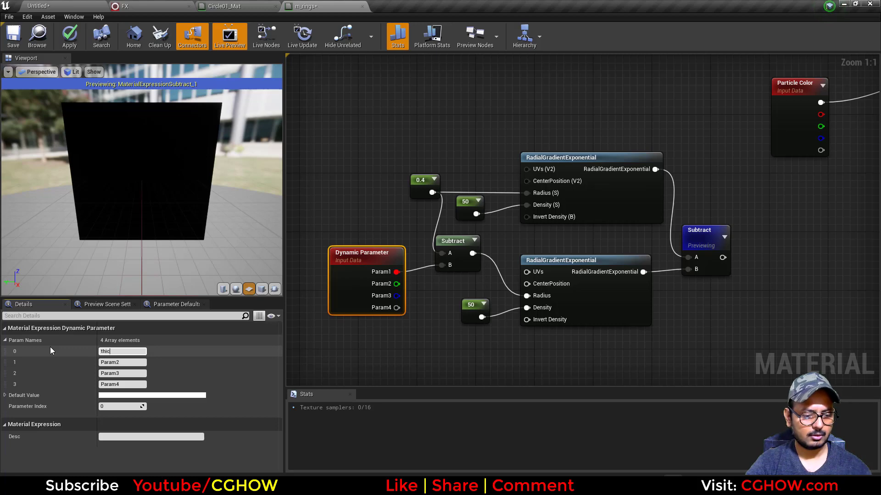
pyautogui.write('kness')
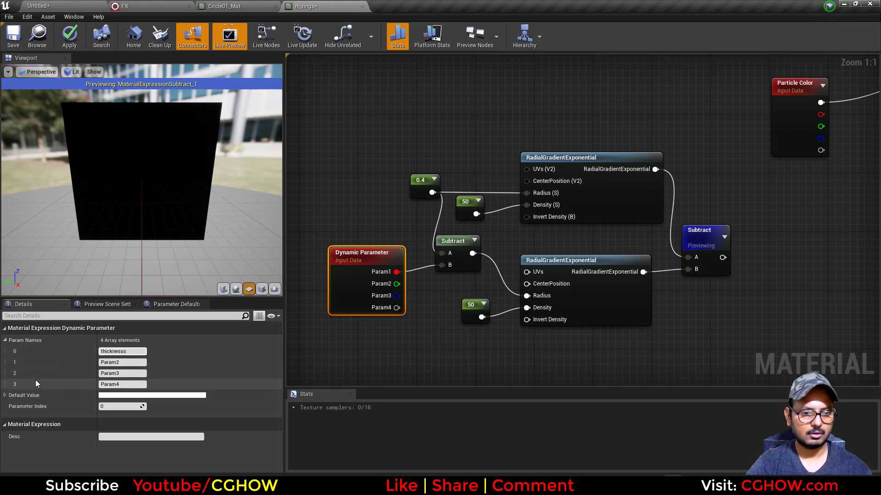
pyautogui.click(5, 396)
pyautogui.click(114, 407)
pyautogui.write('0.1')
pyautogui.press('Return')
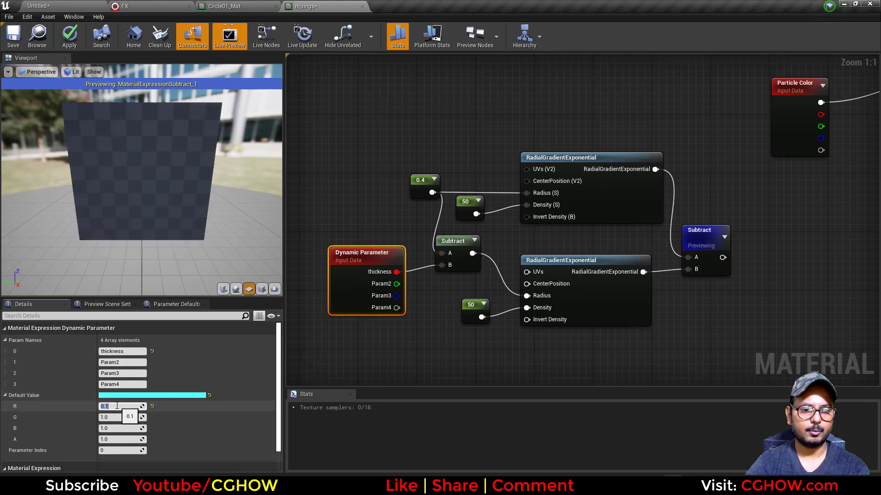
# - Try 0.2 as the thickness parameter's default R value and settle on 0.01 for a thin ring
pyautogui.write('0.2')
pyautogui.press('Return')
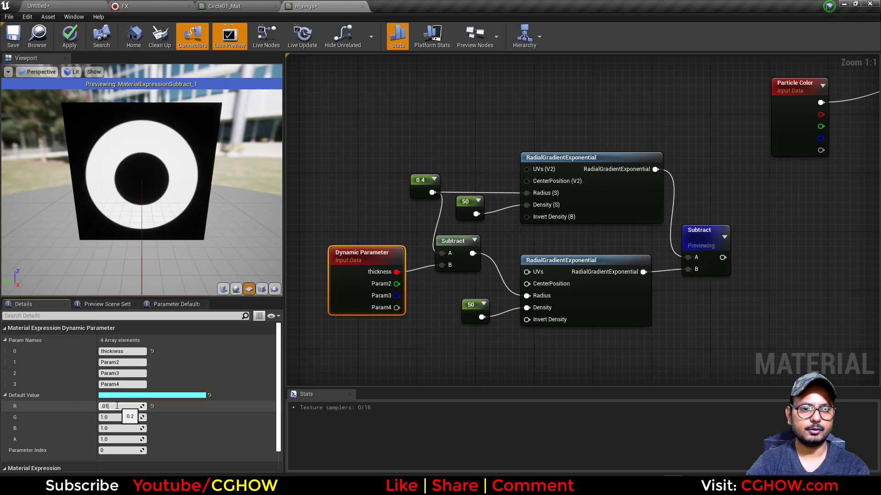
pyautogui.write('.01')
pyautogui.press('Return')
# - Connect the Dynamic Parameter's Param2 output to both gradients' Density inputs and delete the two constants of 50
pyautogui.moveTo(499, 257); pyautogui.dragTo(480, 238, button='right')
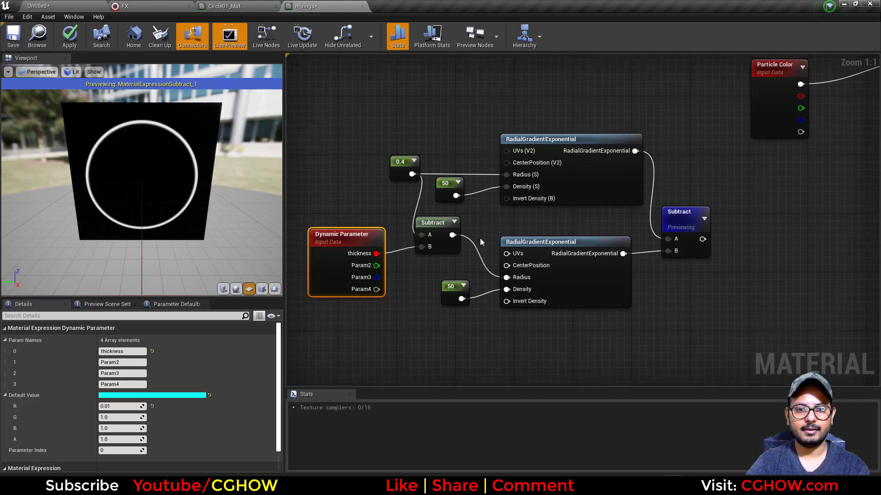
pyautogui.moveTo(377, 266); pyautogui.dragTo(510, 188)
pyautogui.moveTo(377, 266); pyautogui.dragTo(515, 290)
pyautogui.click(452, 294)
pyautogui.press('Delete')
pyautogui.click(448, 196)
pyautogui.press('Delete')
# - Rename the Dynamic Parameter's second parameter as density and set its default G value to 50
pyautogui.click(339, 268)
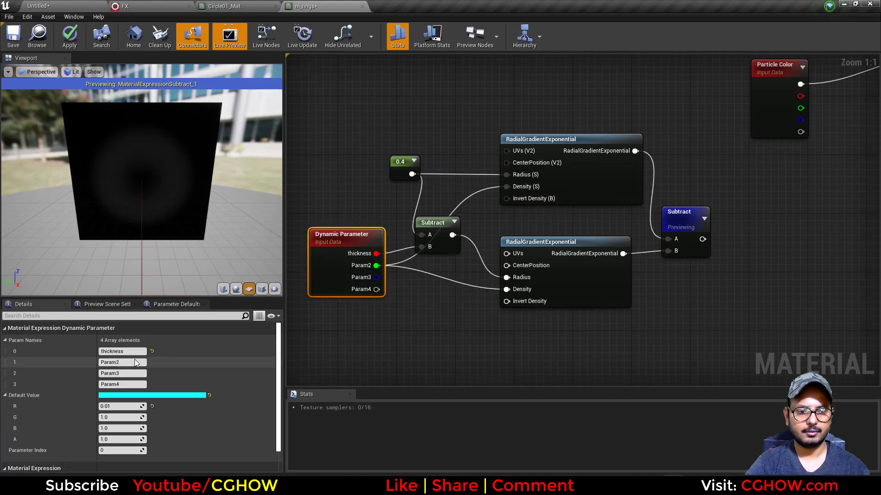
pyautogui.write('density')
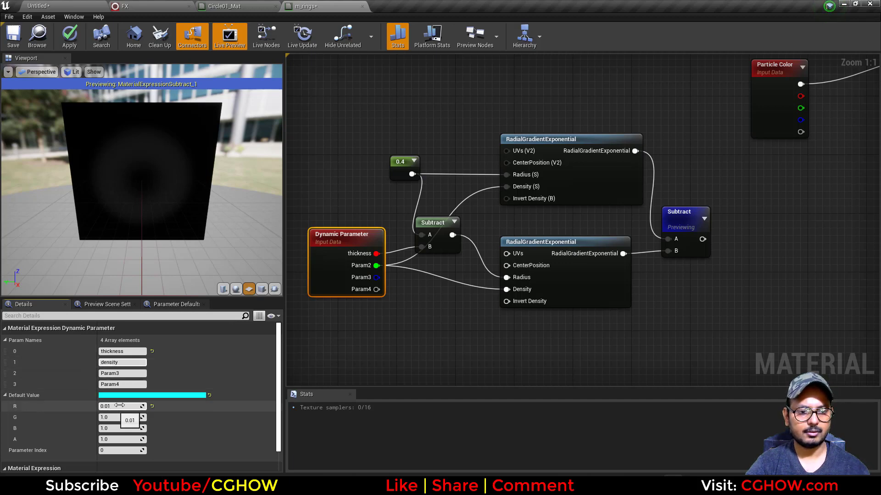
pyautogui.press('Return')
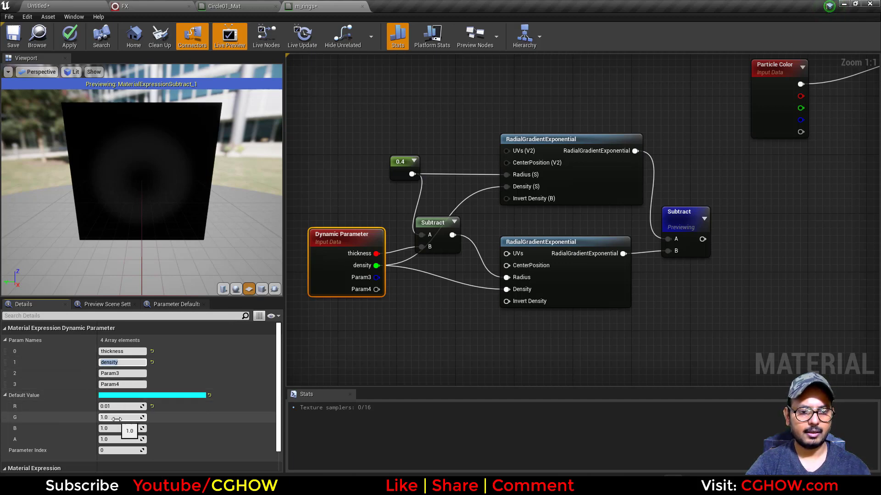
pyautogui.press('Return')
pyautogui.click(319, 350)
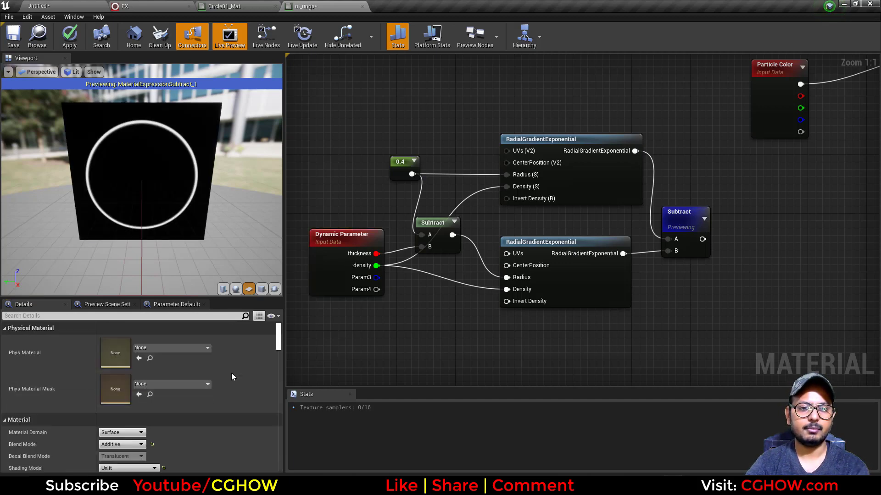
pyautogui.click(343, 278)
pyautogui.moveTo(127, 418); pyautogui.dragTo(104, 418)
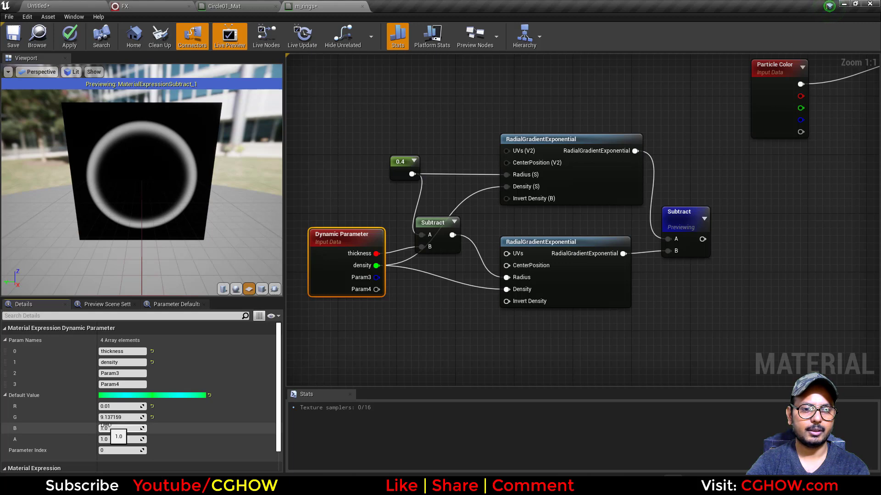
pyautogui.write('50')
pyautogui.press('Return')
# - Add a Multiply node combining the Particle Color alpha with the final Subtract output, and connect it to the material's Opacity
pyautogui.moveTo(694, 317); pyautogui.dragTo(438, 354, button='right')
pyautogui.press('m')
pyautogui.click(490, 243)
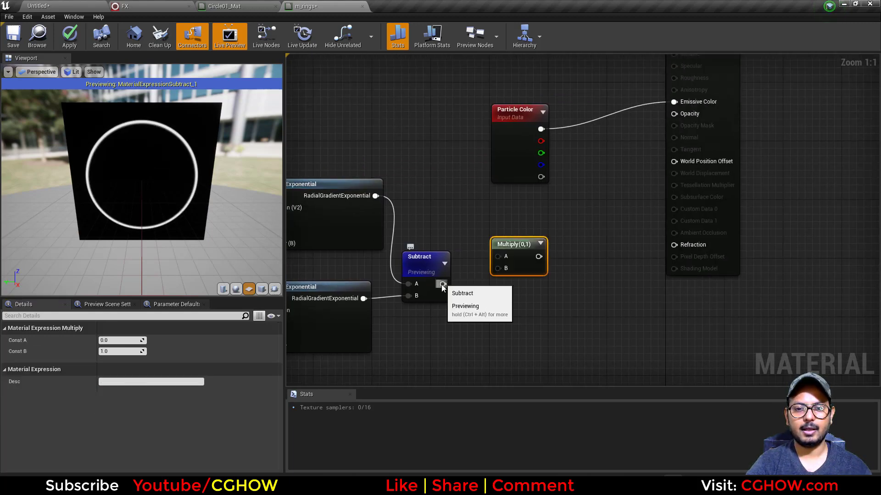
pyautogui.moveTo(441, 284); pyautogui.dragTo(509, 263)
pyautogui.moveTo(540, 178); pyautogui.dragTo(679, 113)
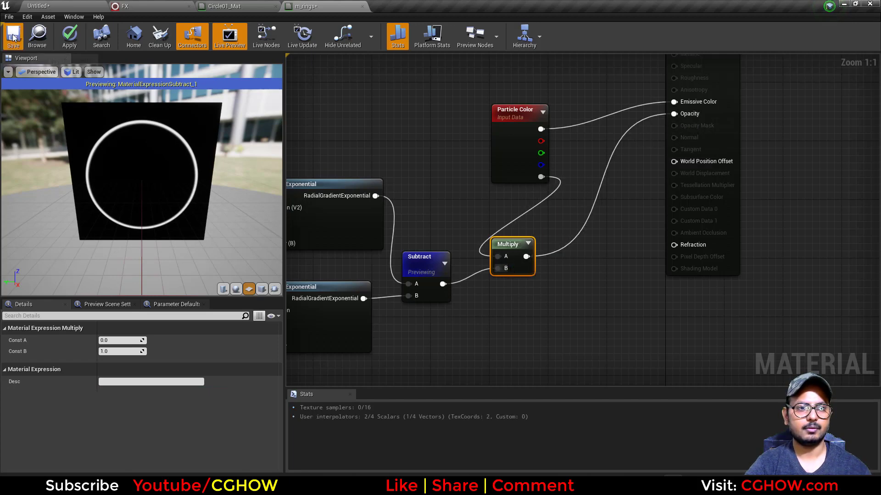
# - Apply and save the m_rings material changes and switch to the FX Niagara system
pyautogui.click(70, 41)
pyautogui.click(37, 37)
pyautogui.click(130, 6)
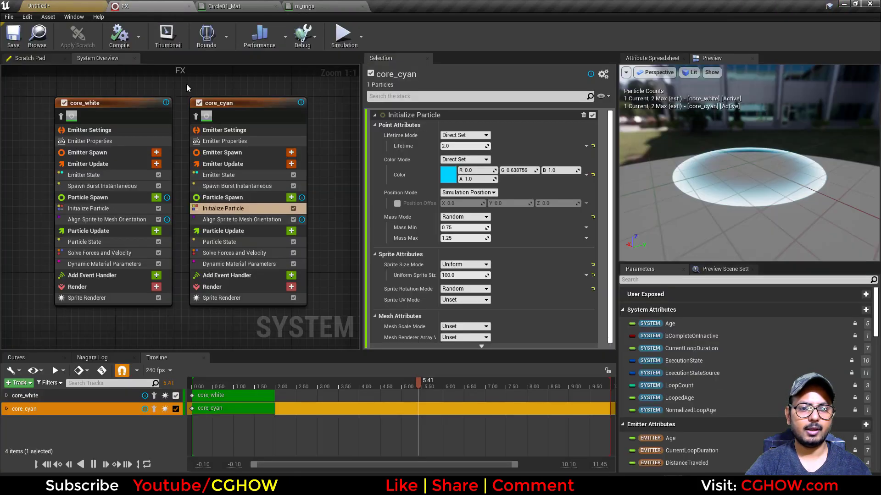
# - Duplicate the core_cyan emitter, place the copy beside it and rename it as Rings
pyautogui.moveTo(280, 110); pyautogui.dragTo(145, 126, button='right')
pyautogui.click(125, 117)
pyautogui.hotkey('ctrl', 'c')
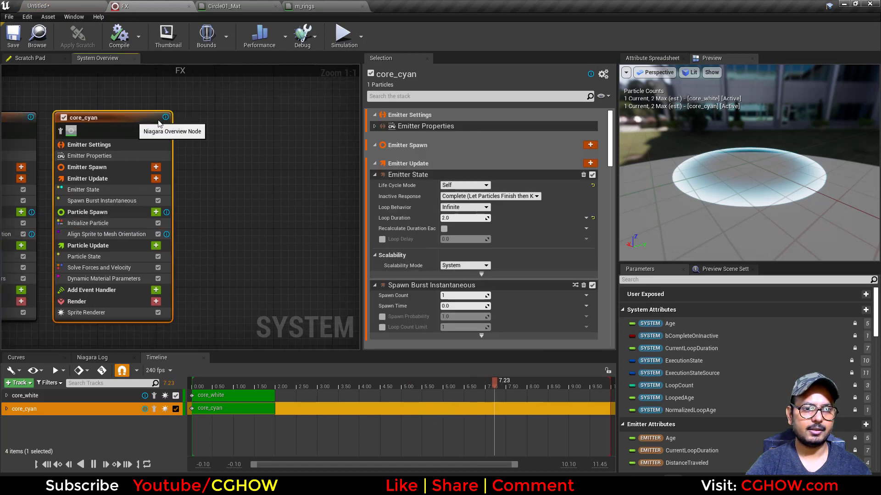
pyautogui.hotkey('ctrl', 'v')
pyautogui.moveTo(224, 124); pyautogui.dragTo(275, 117)
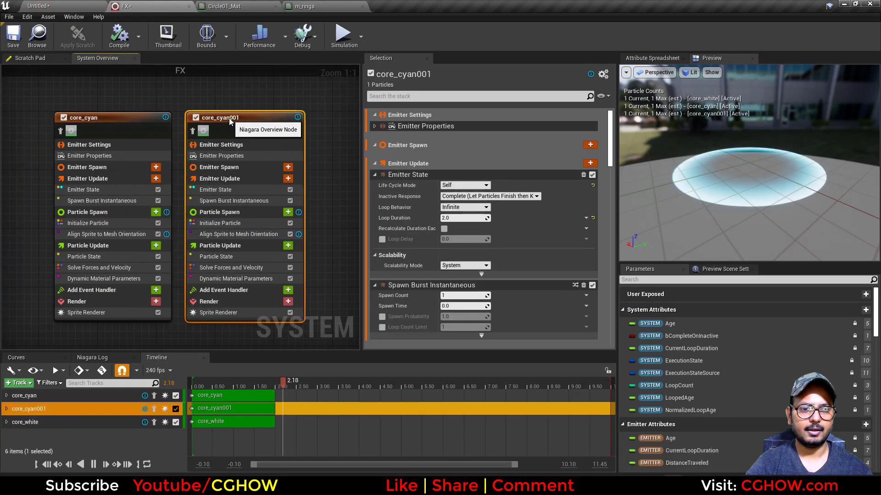
pyautogui.doubleClick(230, 120)
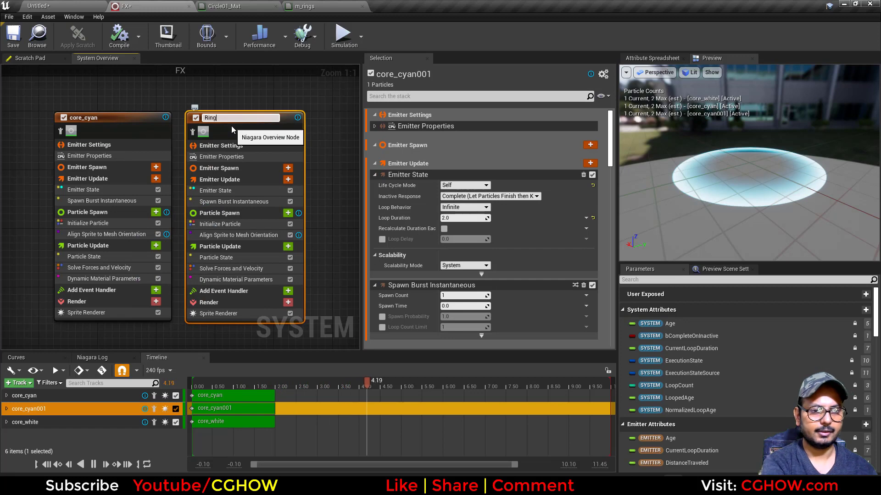
pyautogui.press('Return')
# - Assign the m_rings material to the Rings emitter's Sprite Renderer
pyautogui.moveTo(225, 330); pyautogui.dragTo(174, 318, button='right')
pyautogui.click(178, 301)
pyautogui.click(498, 145)
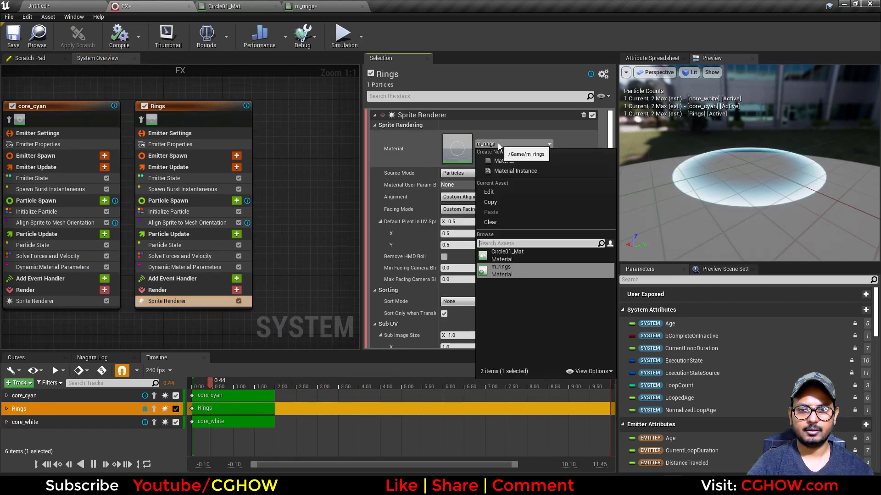
pyautogui.click(260, 207)
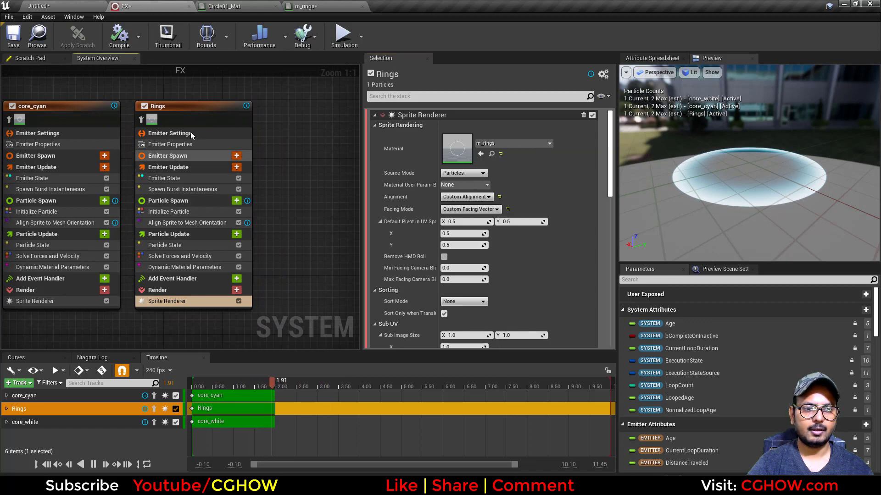
# - Isolate the Rings emitter in the preview and move the timeline to about 0.49 seconds
pyautogui.click(141, 120)
pyautogui.moveTo(699, 236); pyautogui.dragTo(701, 256)
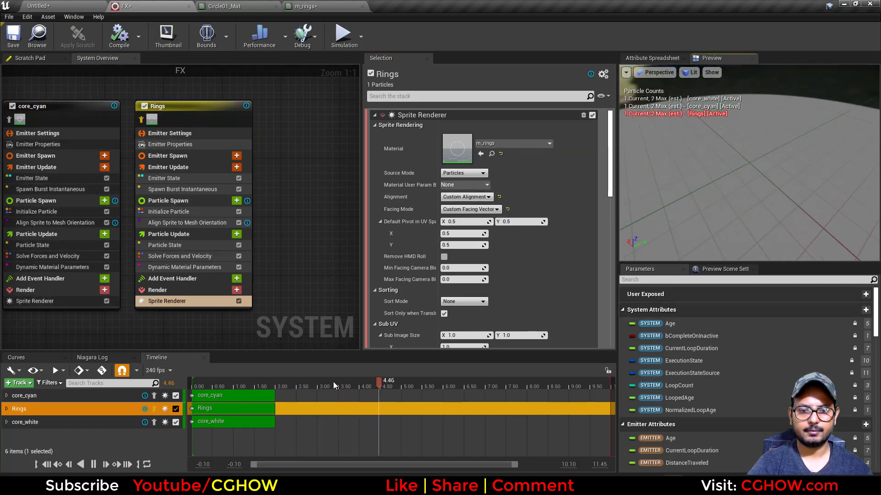
pyautogui.moveTo(326, 381); pyautogui.dragTo(211, 381)
# - In the Rings emitter's Dynamic Material Parameters, set thickness to 0.1 and density to 50
pyautogui.click(197, 267)
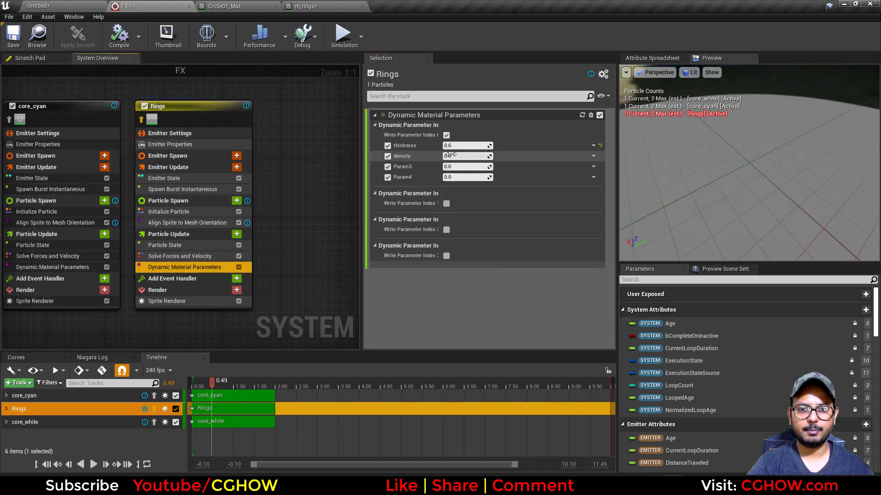
pyautogui.click(464, 148)
pyautogui.write('.')
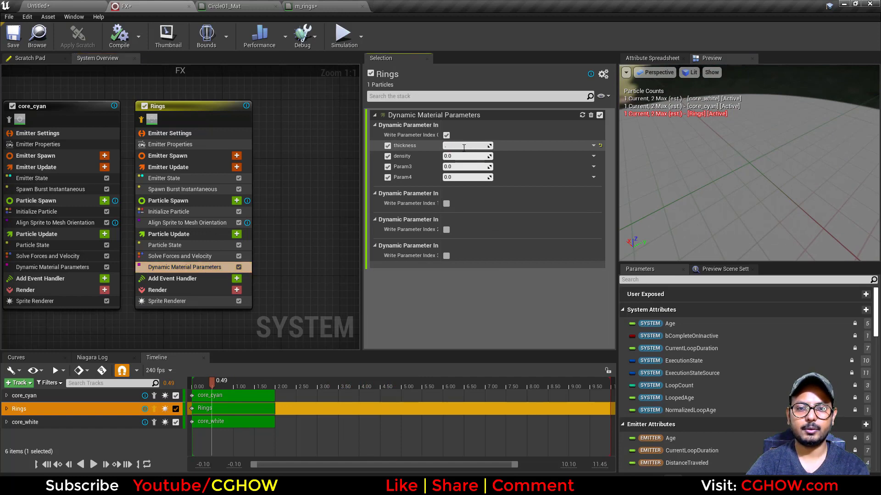
pyautogui.write('1')
pyautogui.click(465, 158)
pyautogui.write('50')
pyautogui.press('Return')
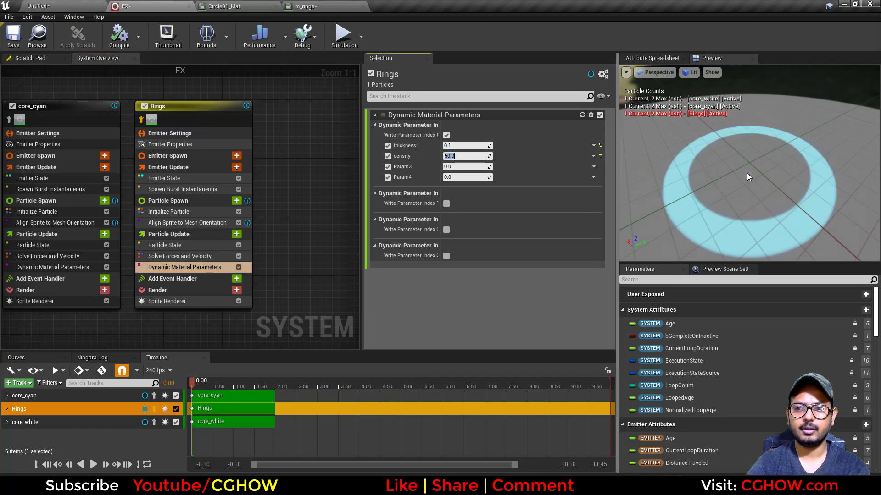
# - Thin and sharpen the ring by setting thickness to 0.01, after trying 0.02, and density to 100
pyautogui.click(472, 145)
pyautogui.write('.02')
pyautogui.press('Return')
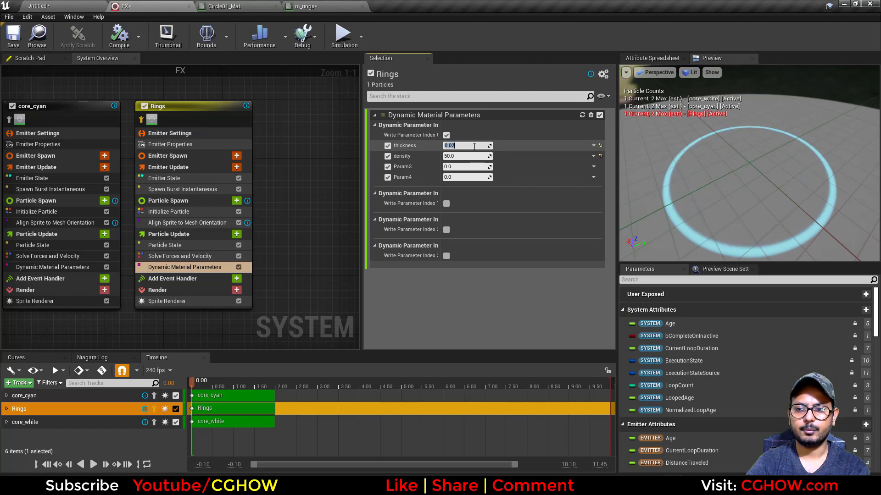
pyautogui.write('1')
pyautogui.press('Return')
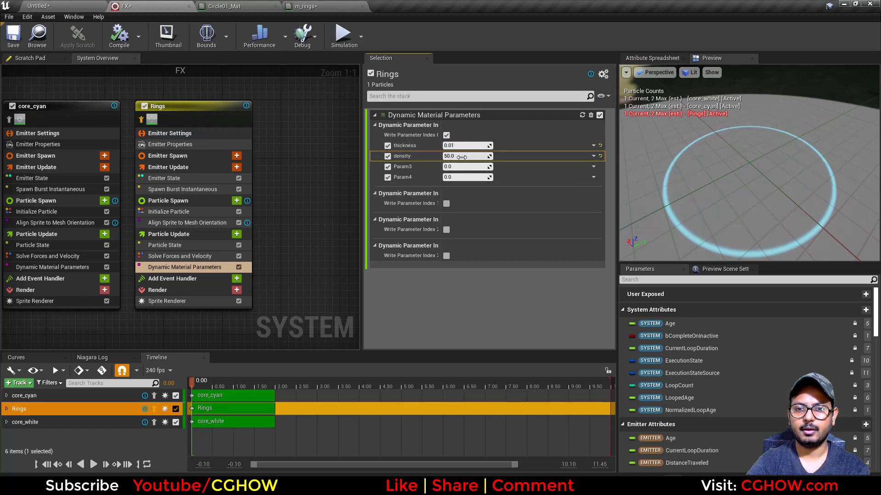
pyautogui.press('Return')
pyautogui.moveTo(731, 193); pyautogui.dragTo(731, 197, button='right')
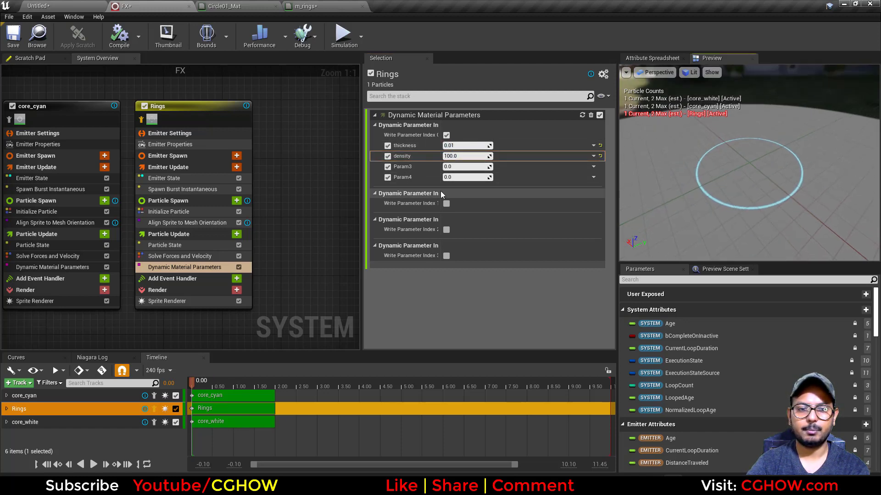
# - Set the Rings emitter's initial particle color to white, with R, G and B all at 1.0
pyautogui.click(179, 213)
pyautogui.click(476, 171)
pyautogui.write('1')
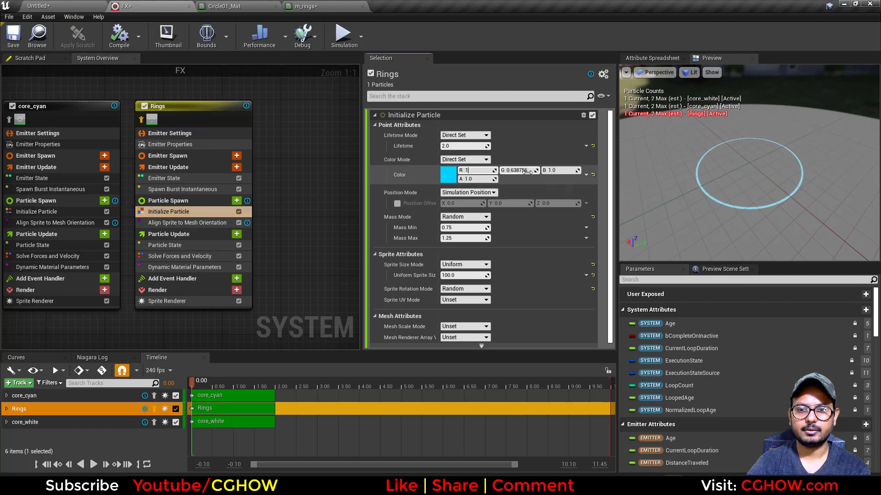
pyautogui.press('Return')
pyautogui.moveTo(665, 202); pyautogui.dragTo(642, 195)
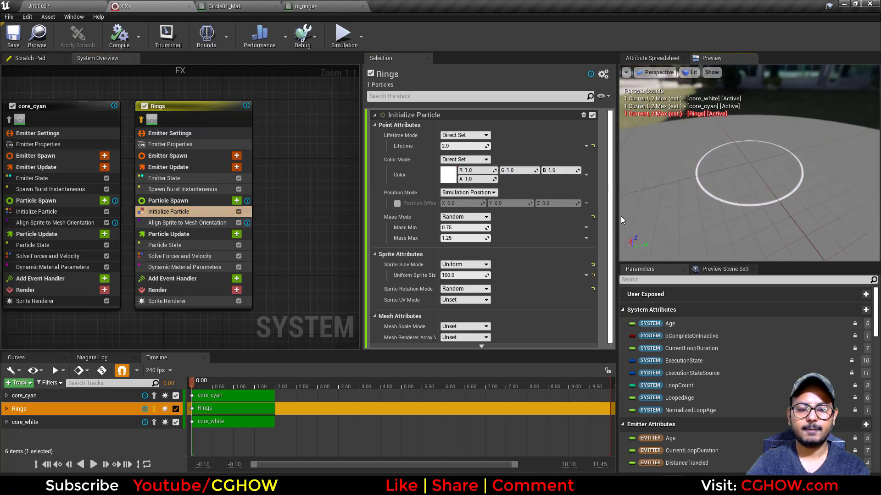
# - Check the Freepik portal reference and try a bright glowing blue for the Rings particle color, with R 0, G 9.312272 and B 100
pyautogui.click(471, 485)
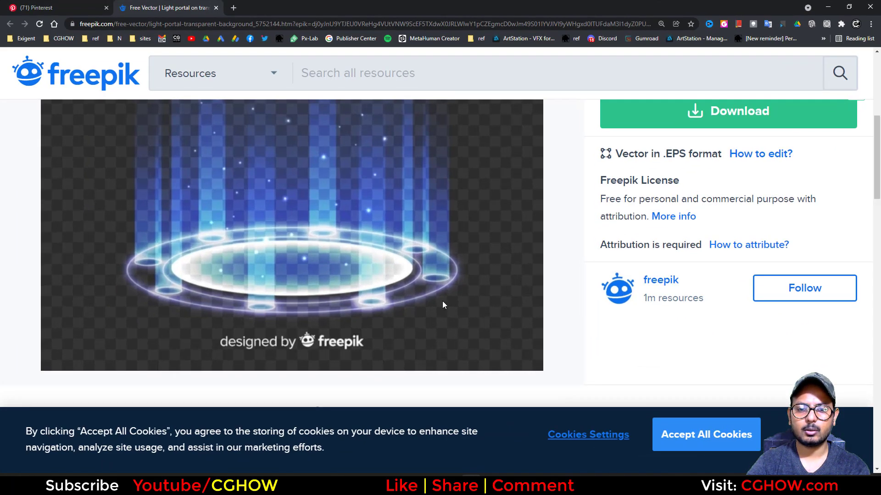
pyautogui.click(471, 484)
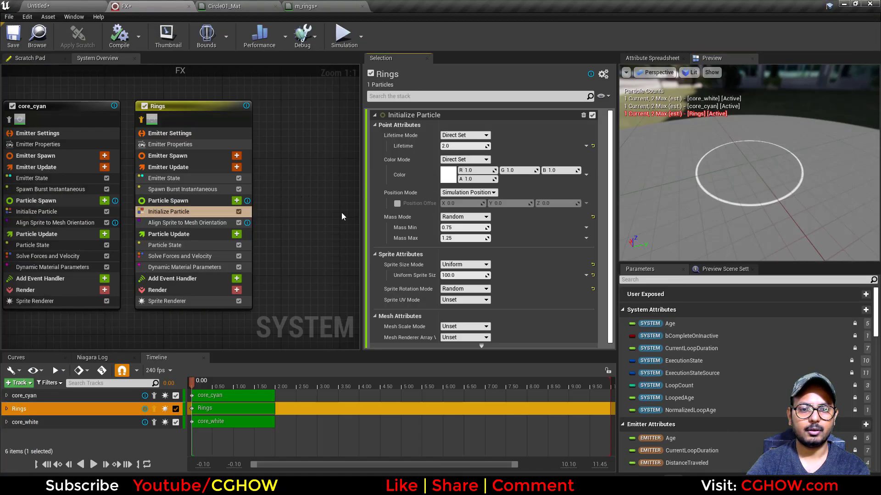
pyautogui.click(447, 176)
pyautogui.click(479, 217)
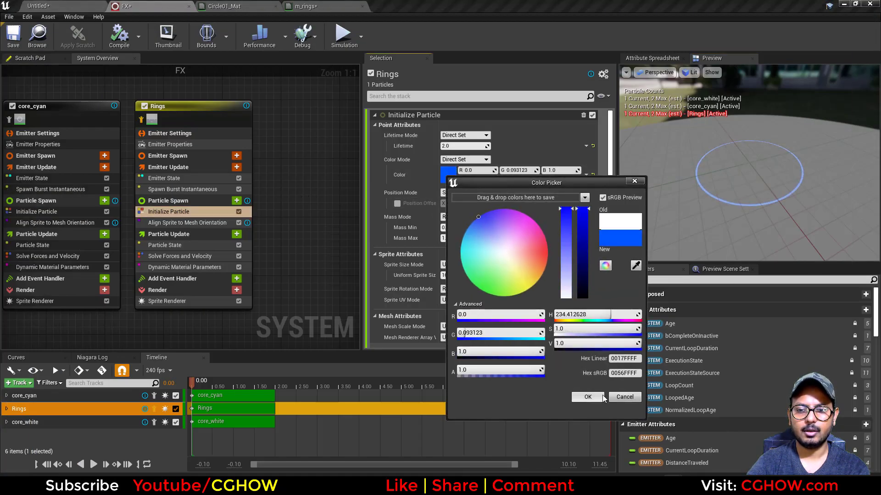
pyautogui.click(588, 397)
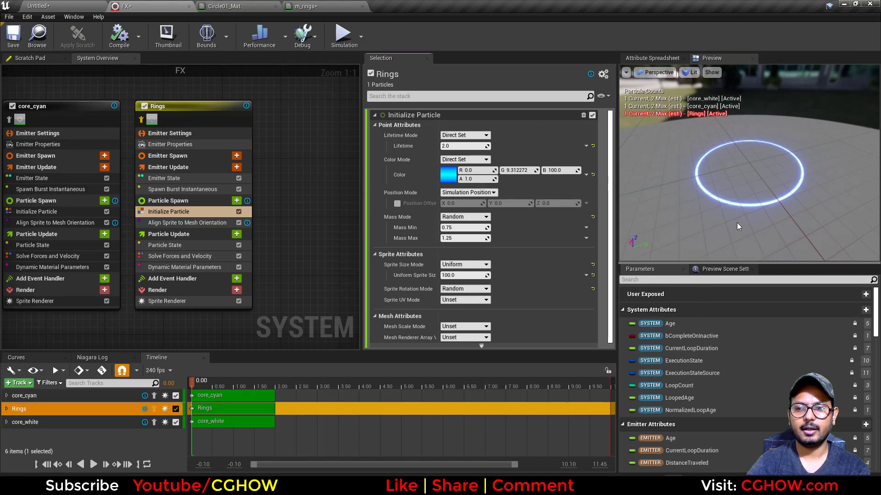
pyautogui.moveTo(737, 226); pyautogui.dragTo(759, 252)
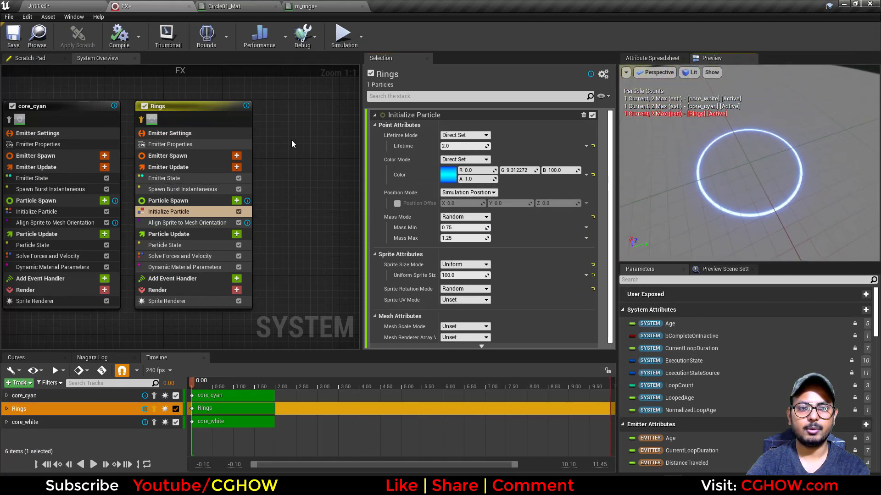
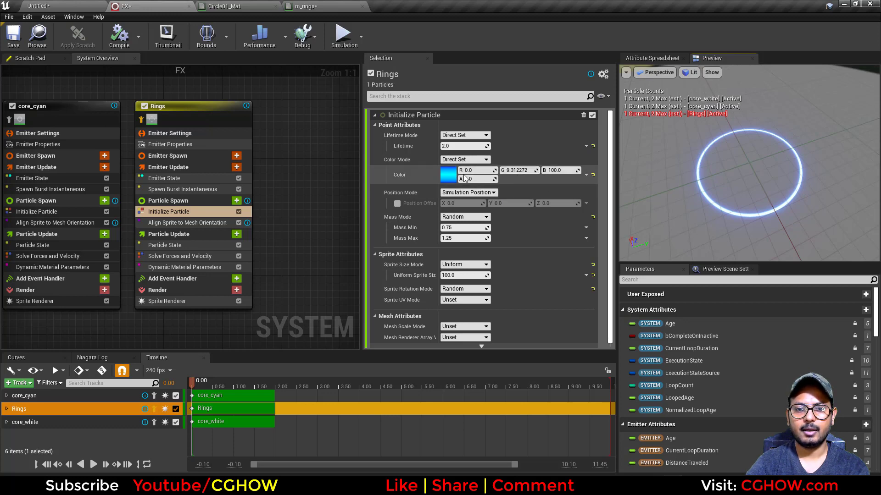
# - Set the Rings particle color to plain white using a value of 1.0 and a saturation of 0
pyautogui.click(448, 176)
pyautogui.write('1')
pyautogui.press('Return')
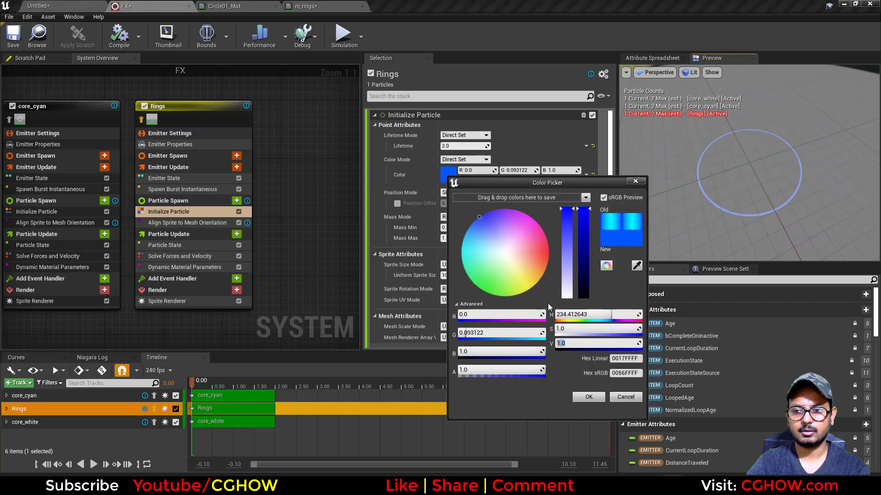
pyautogui.moveTo(565, 266); pyautogui.dragTo(570, 335)
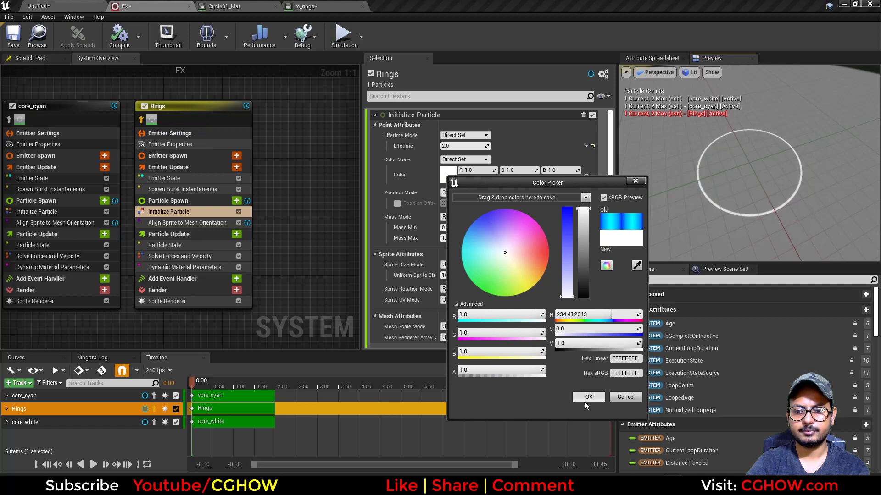
pyautogui.click(587, 399)
# - Compare with the portal reference image and set the Rings emitter's instantaneous burst spawn count to 2
pyautogui.moveTo(296, 148); pyautogui.dragTo(257, 144, button='right')
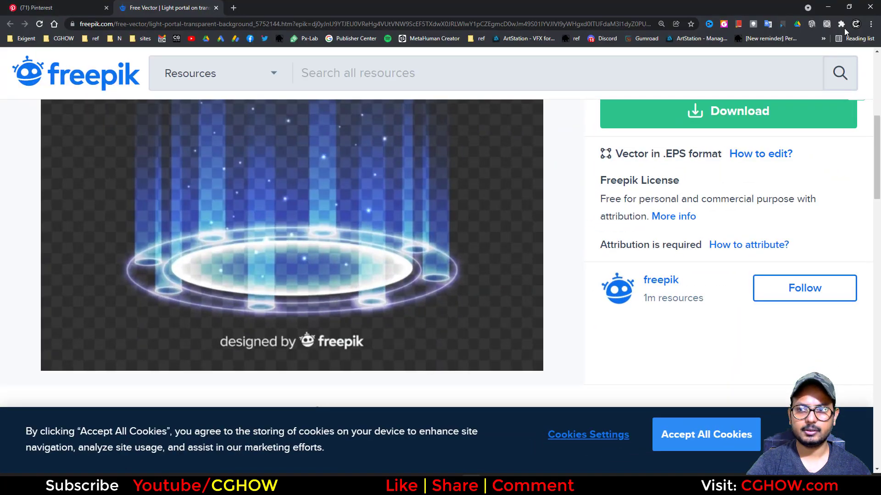
pyautogui.click(830, 6)
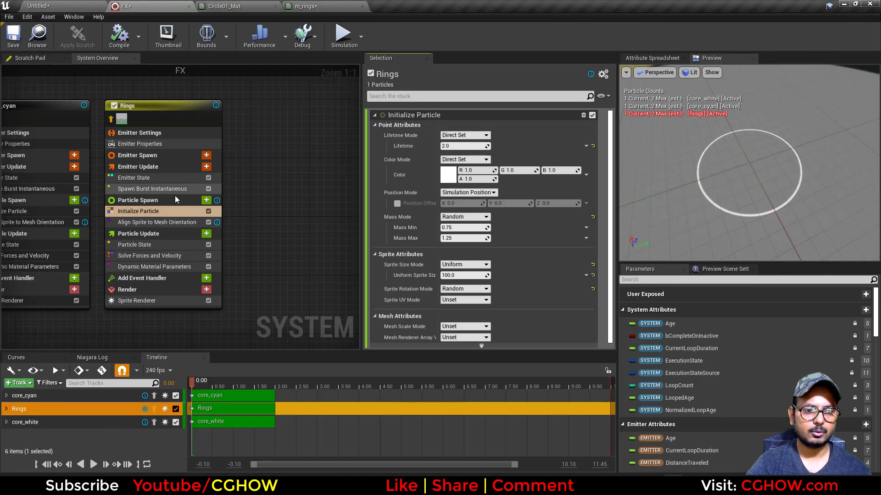
pyautogui.click(152, 188)
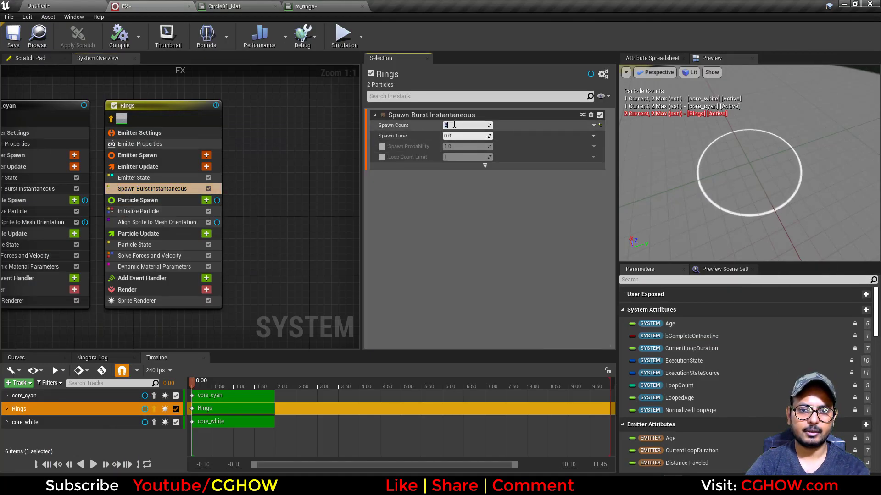
# - Drive the Rings emitter's uniform sprite size in Initialize Particle with Add Float, using Multiply Float for its A input
pyautogui.click(185, 213)
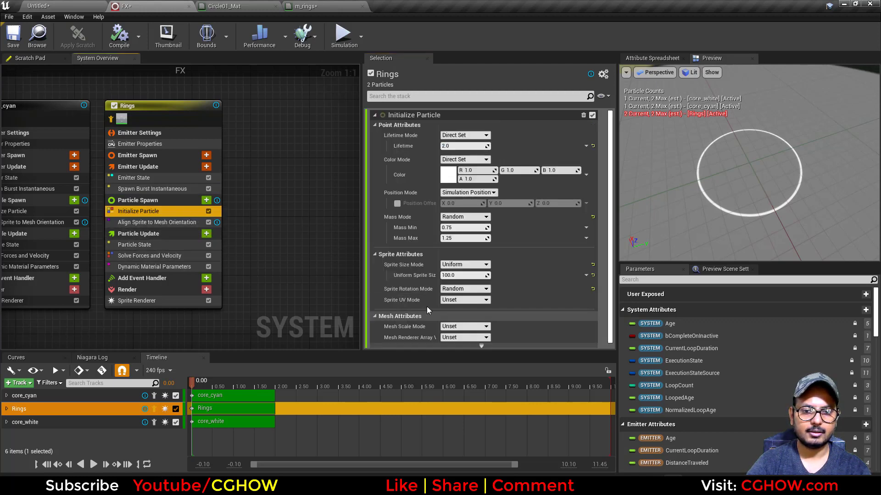
pyautogui.click(585, 275)
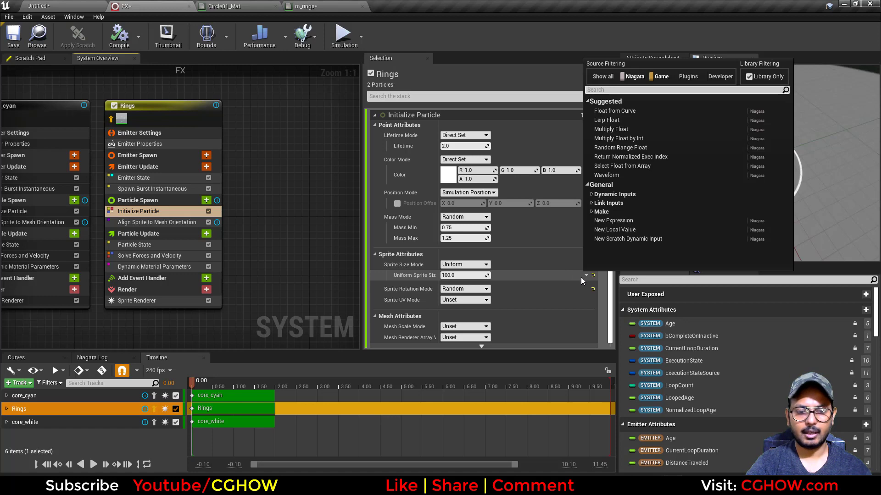
pyautogui.write('add')
pyautogui.click(617, 110)
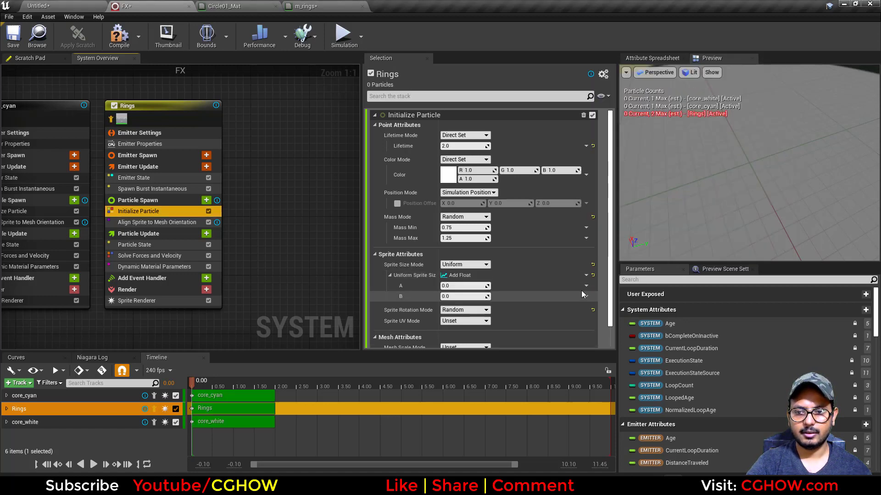
pyautogui.click(585, 287)
pyautogui.write('mul')
pyautogui.click(604, 123)
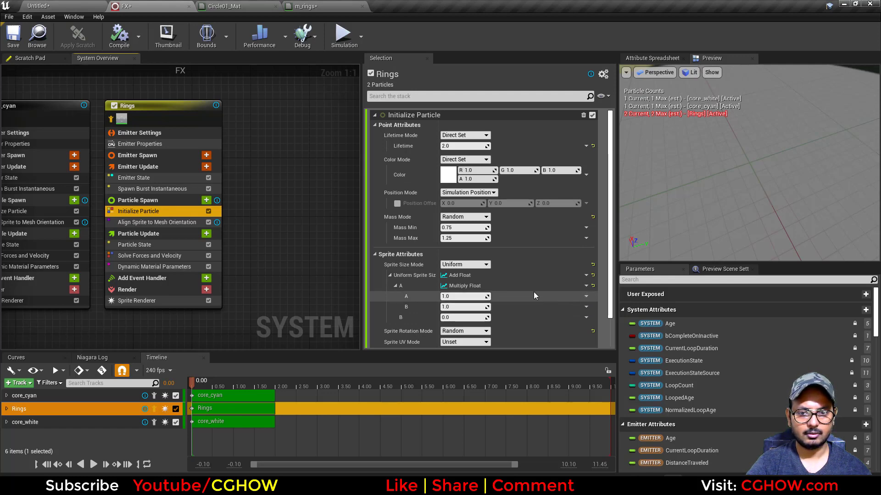
# - Assign Return Normalized Exec Index to the A input of the sprite size's Multiply Float
pyautogui.click(586, 307)
pyautogui.write('exe')
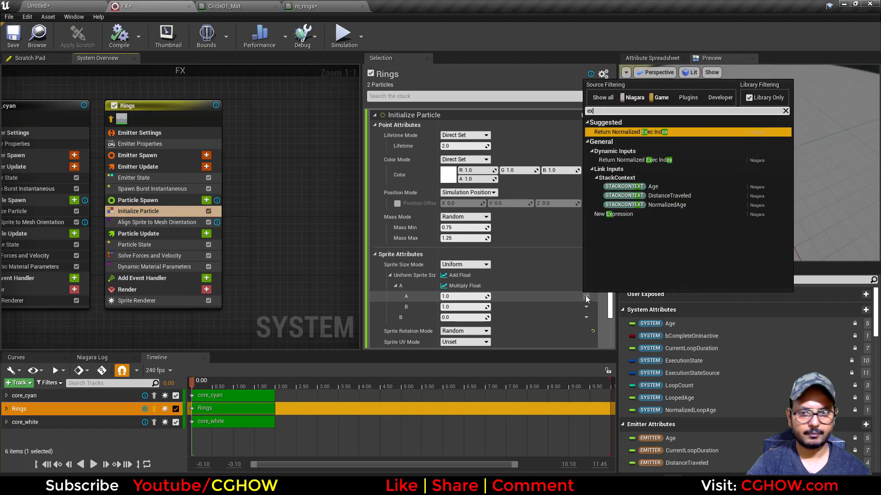
pyautogui.click(623, 132)
# - Set Add Float's B to 100 for the base sprite size and raise Multiply Float's B to about 20.9
pyautogui.scroll(-3, 452, 295)
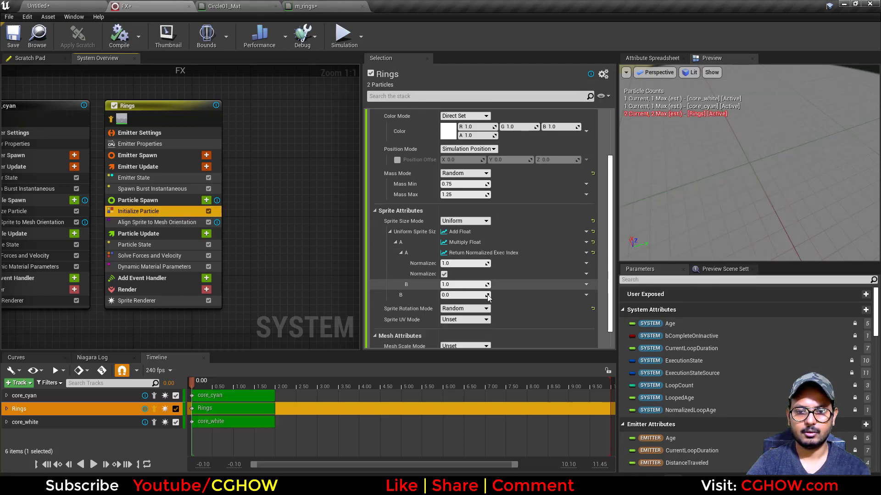
pyautogui.click(451, 295)
pyautogui.write('1')
pyautogui.press('Return')
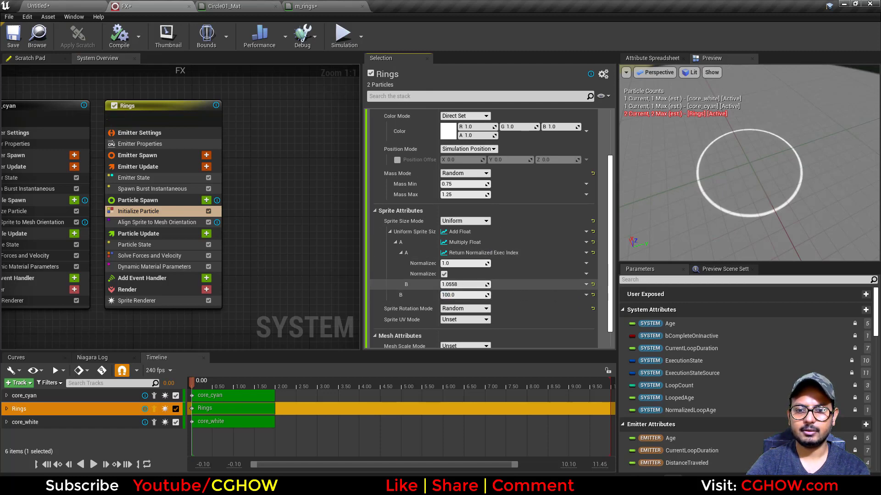
pyautogui.moveTo(463, 284); pyautogui.dragTo(493, 284)
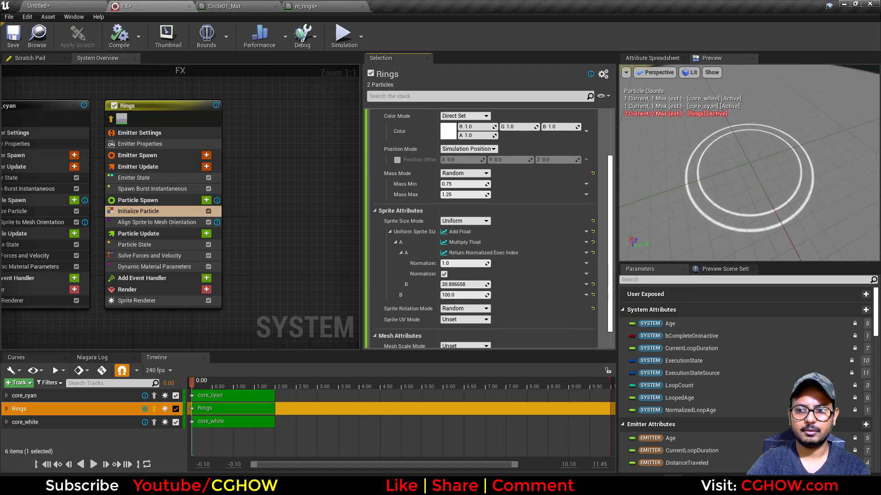
# - Stop isolating the Rings emitter, scrub the timeline to preview all emitters, and adjust Multiply Float's B to about 20.15
pyautogui.click(110, 120)
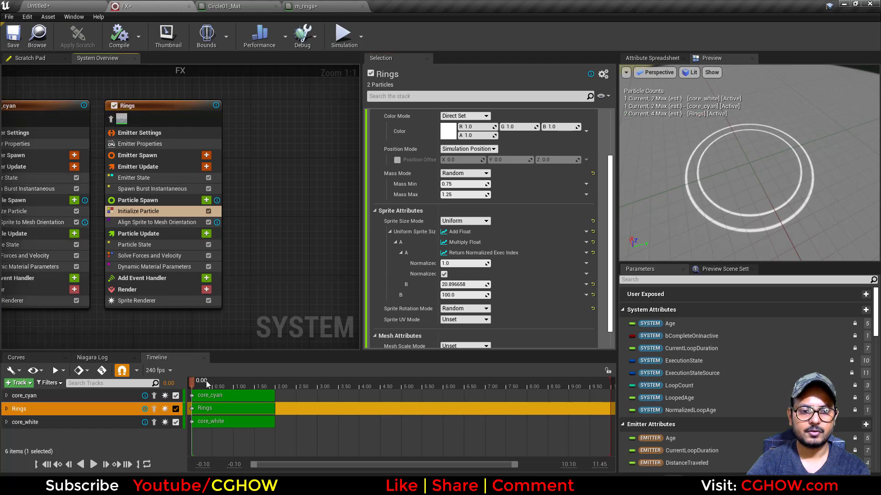
pyautogui.moveTo(205, 383)
pyautogui.mouseDown()
pyautogui.moveTo(194, 388)
pyautogui.moveTo(215, 387)
pyautogui.mouseUp()
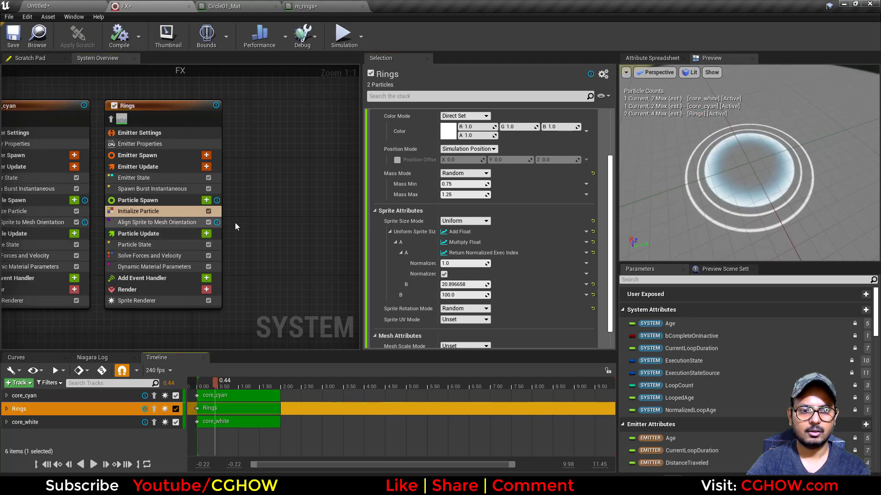
pyautogui.moveTo(464, 285); pyautogui.dragTo(475, 285)
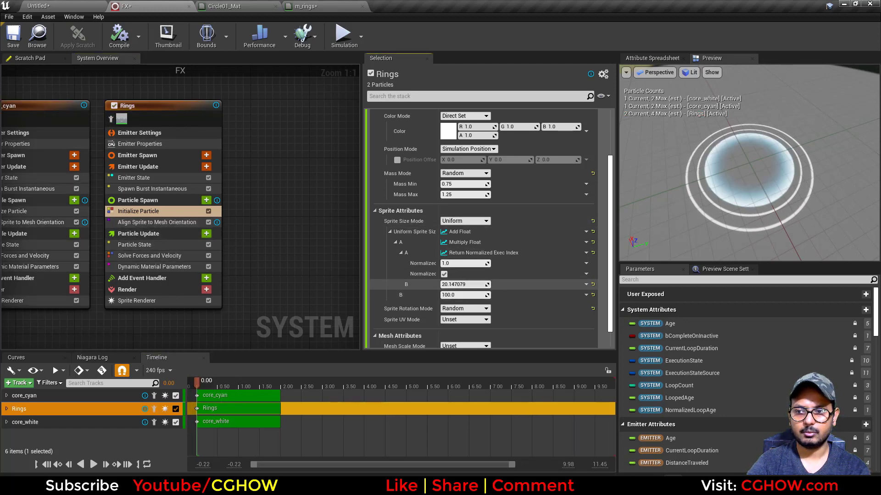
# - Compare with the Freepik portal reference and reduce the sprite size's Add Float B value to about 93.73
pyautogui.click(472, 485)
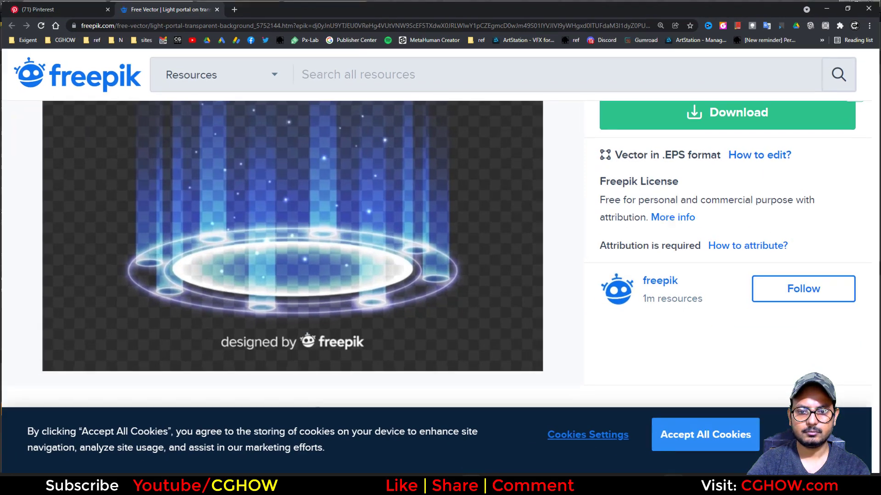
pyautogui.click(474, 483)
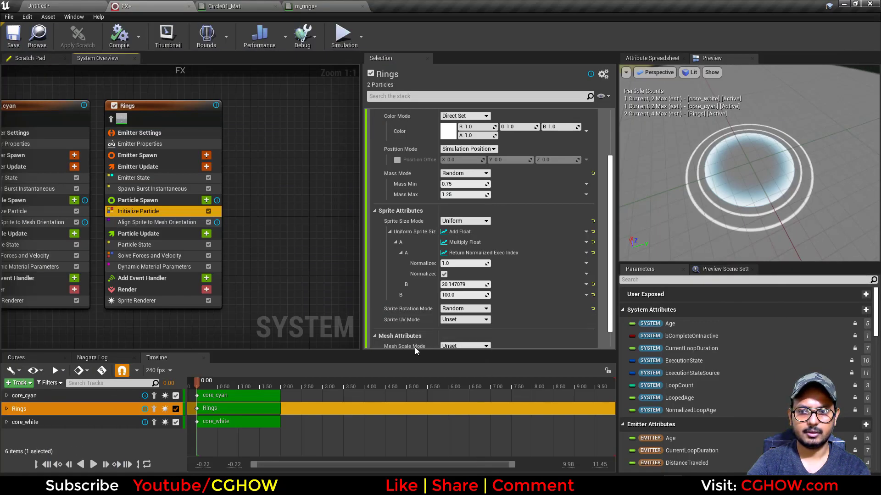
pyautogui.moveTo(462, 295); pyautogui.dragTo(454, 295)
# - Try thinner lines for the Rings emitter and set its dynamic material thickness parameter to 0.005
pyautogui.click(151, 266)
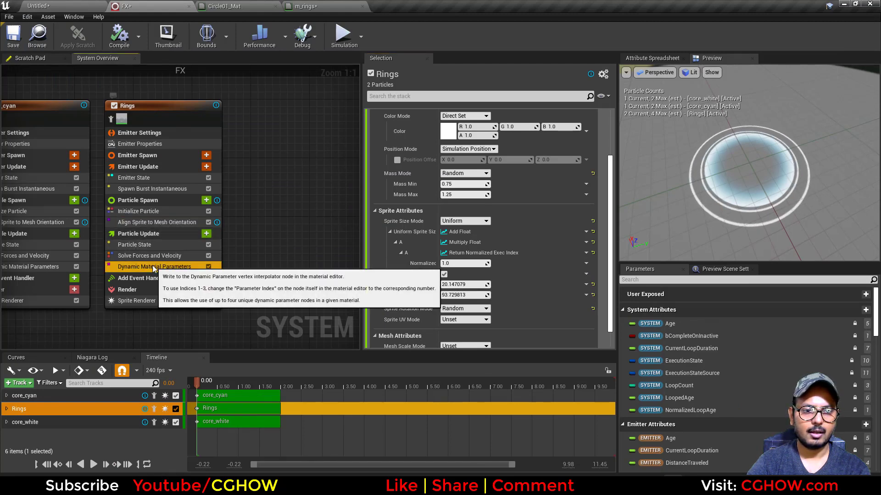
pyautogui.click(460, 147)
pyautogui.write('.')
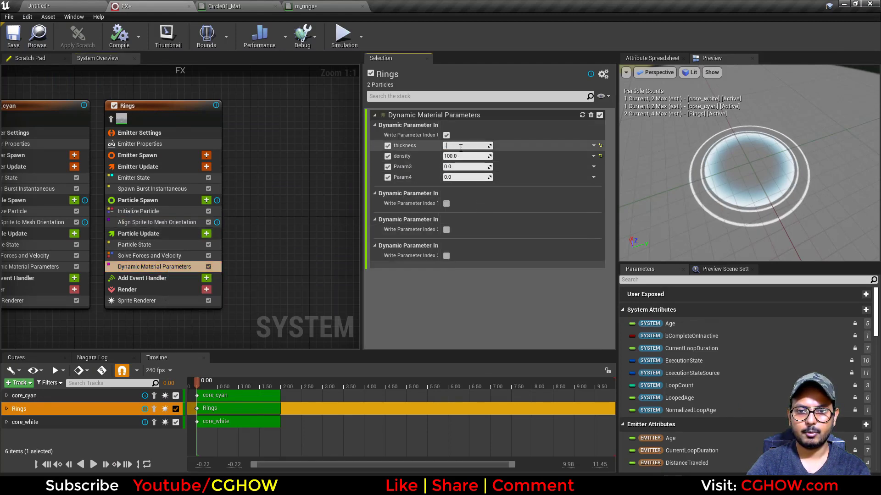
pyautogui.write('008')
pyautogui.press('Return')
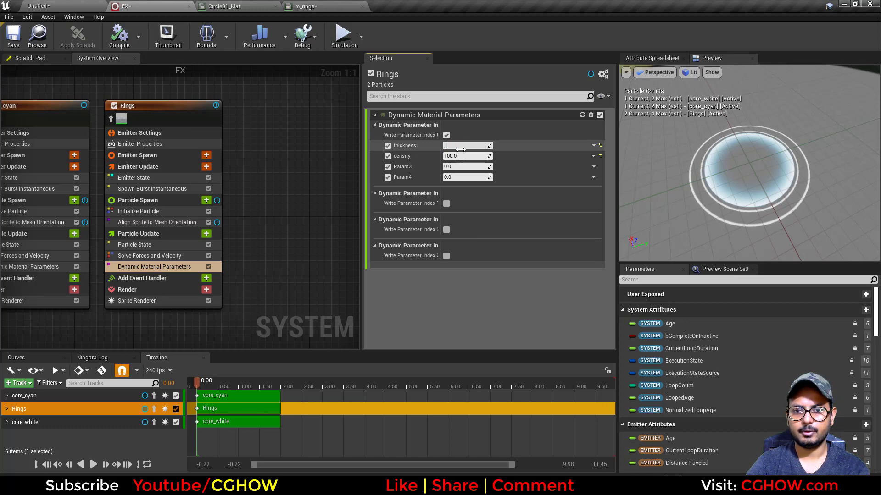
pyautogui.write('5')
pyautogui.press('Return')
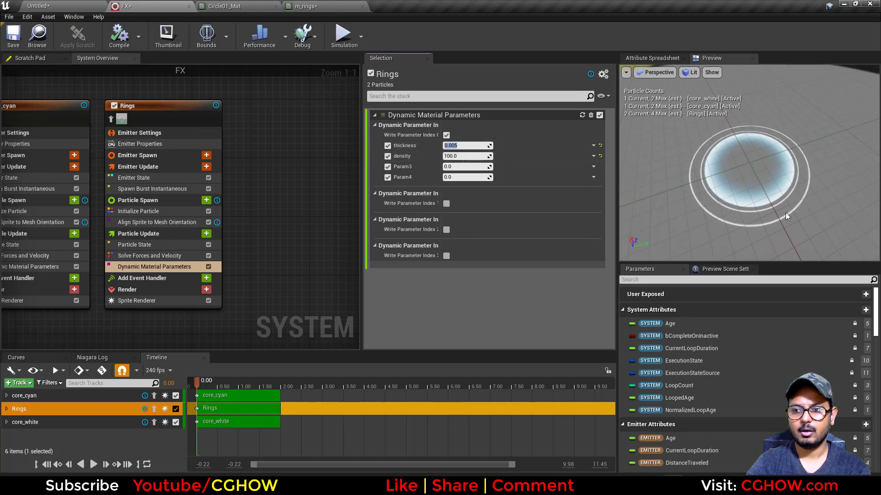
# - Duplicate the Rings emitter, place the copy beside the original and rename it Rings_glow
pyautogui.click(163, 105)
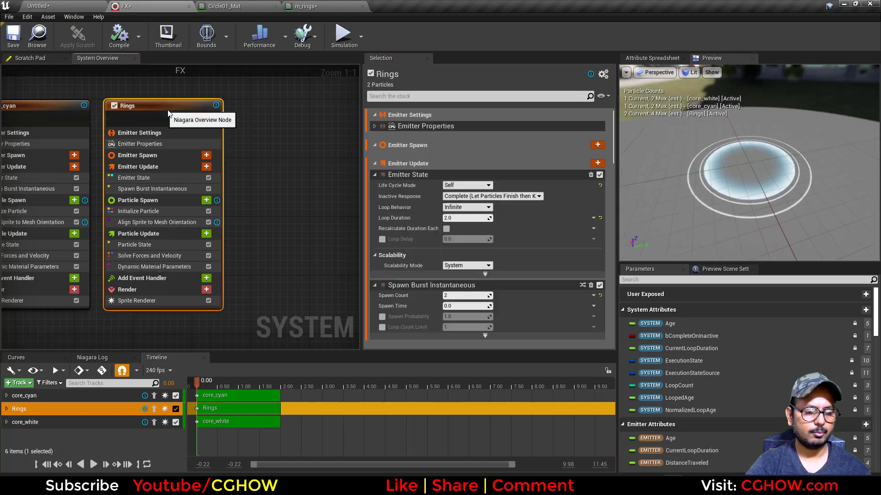
pyautogui.hotkey('ctrl', 'v')
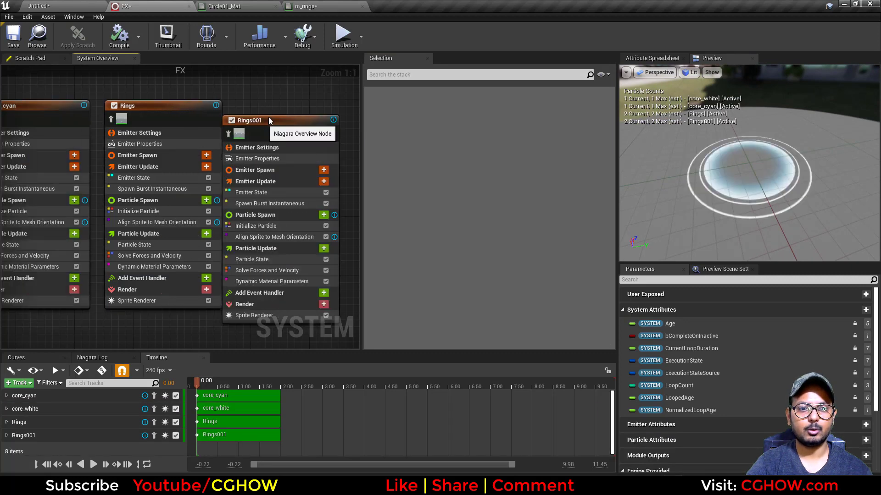
pyautogui.moveTo(263, 121); pyautogui.dragTo(298, 117)
pyautogui.press('F2')
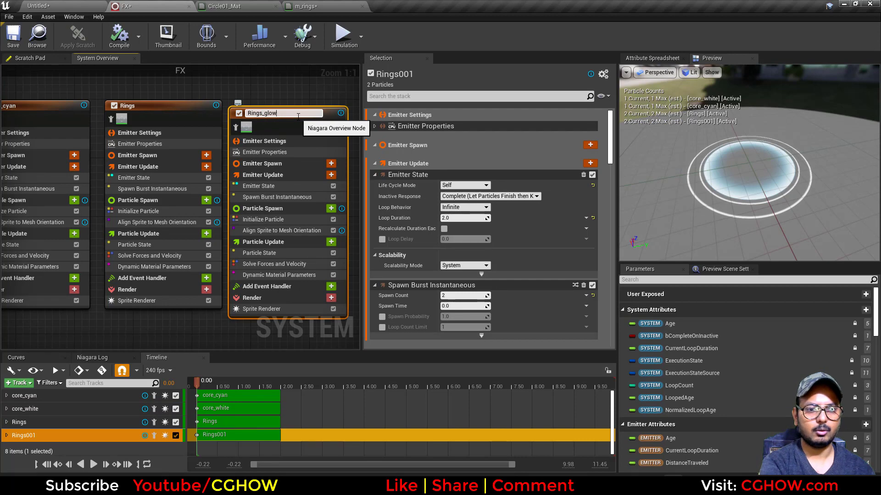
# - Rename the duplicated rings emitter as Rings_glow and isolate it in the preview
pyautogui.write('_glow')
pyautogui.press('Return')
pyautogui.moveTo(179, 331); pyautogui.dragTo(148, 322, button='right')
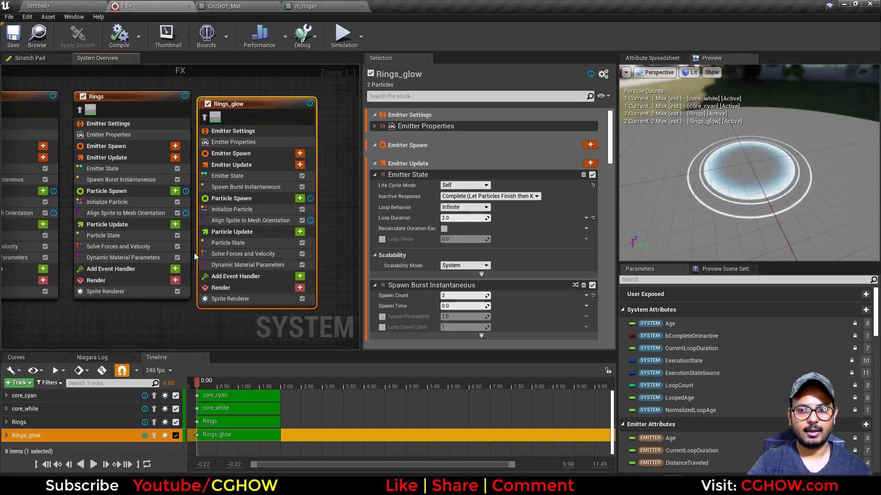
pyautogui.click(205, 117)
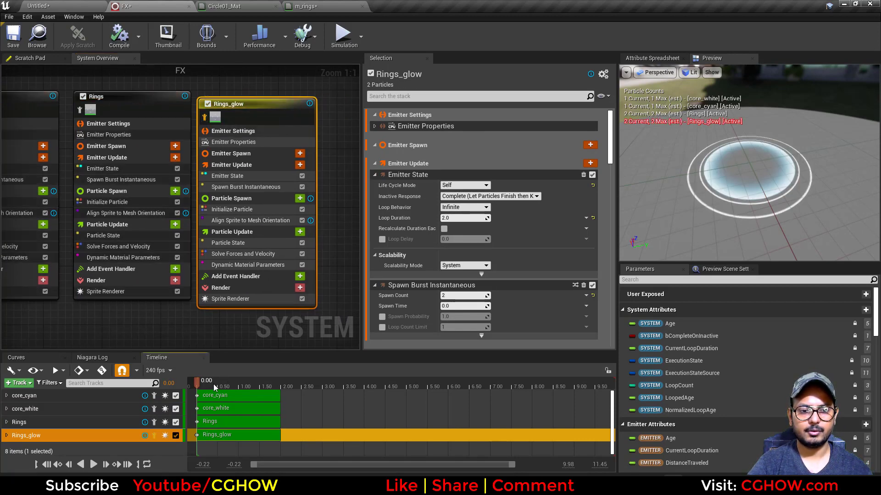
pyautogui.moveTo(214, 384); pyautogui.dragTo(219, 387)
# - Set the Rings_glow dynamic material parameters to thickness 0.01 and density about 20.46
pyautogui.click(225, 265)
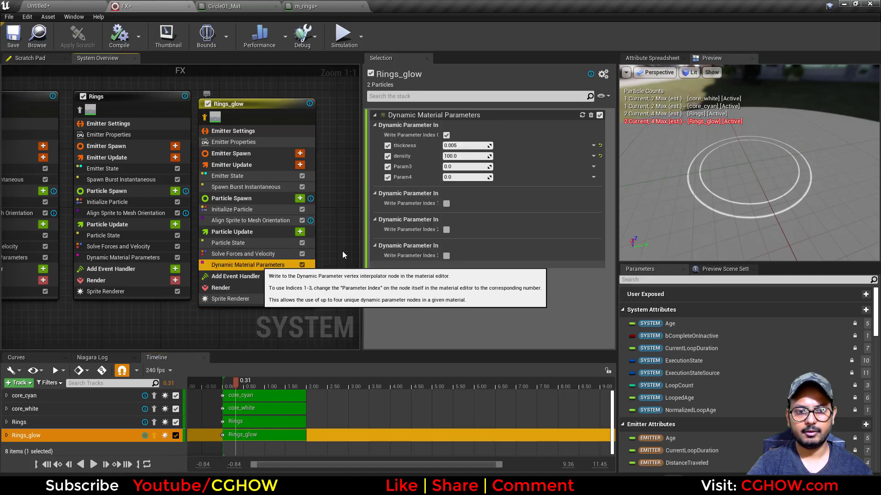
pyautogui.click(463, 156)
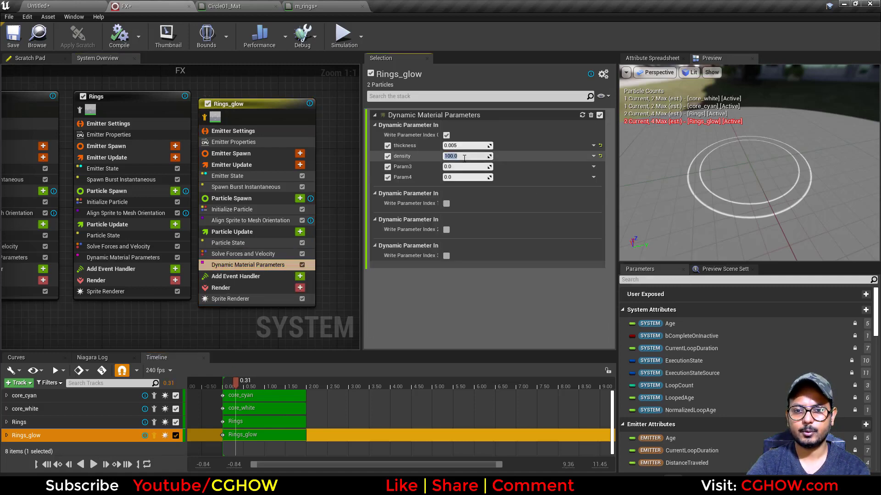
pyautogui.write('0.1')
pyautogui.press('Return')
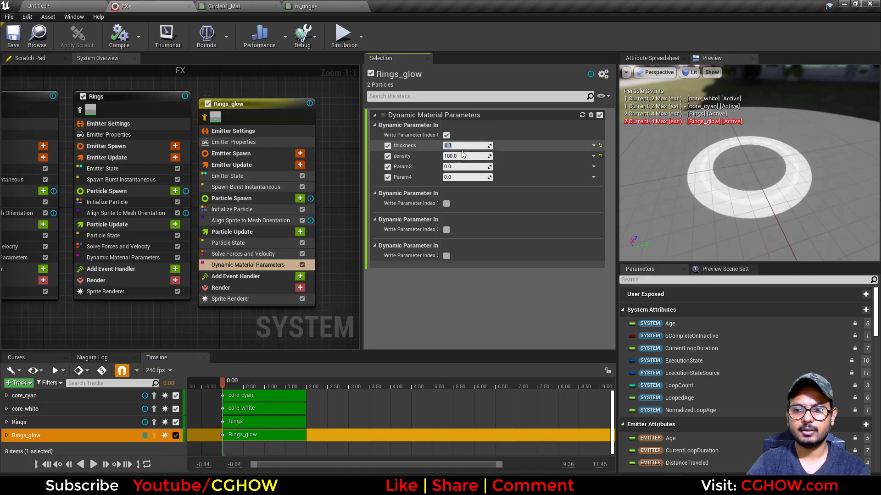
pyautogui.press('Return')
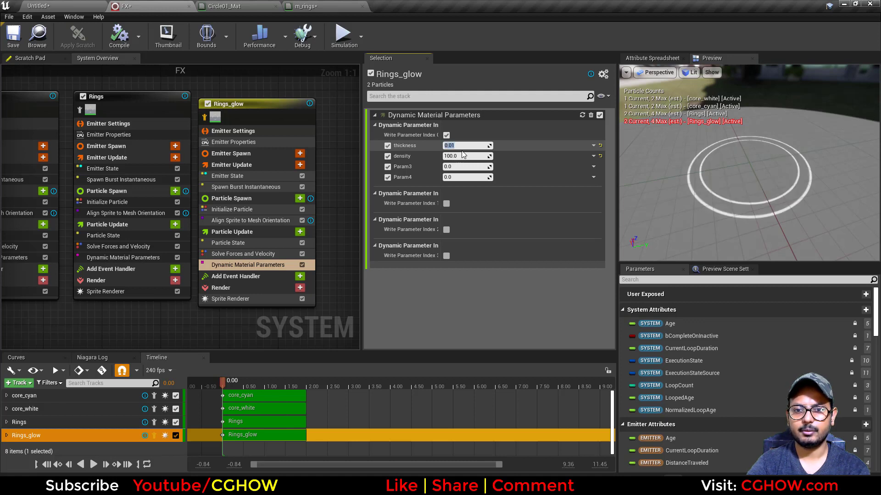
pyautogui.moveTo(464, 157)
pyautogui.mouseDown()
pyautogui.moveTo(424, 156)
pyautogui.moveTo(463, 156)
pyautogui.mouseUp()
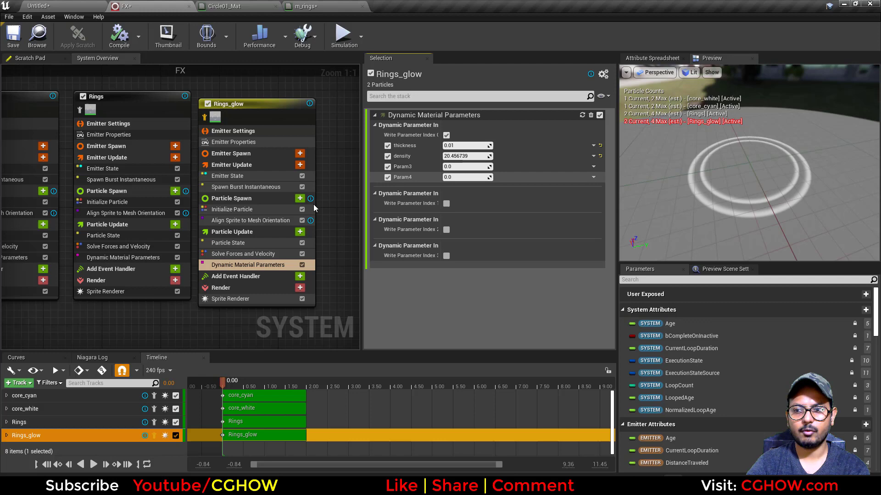
# - Set the Rings_glow initial particle colour to blue (R 0, G about 0.10, B 1) and check it in the preview with all emitters shown
pyautogui.click(237, 211)
pyautogui.click(443, 178)
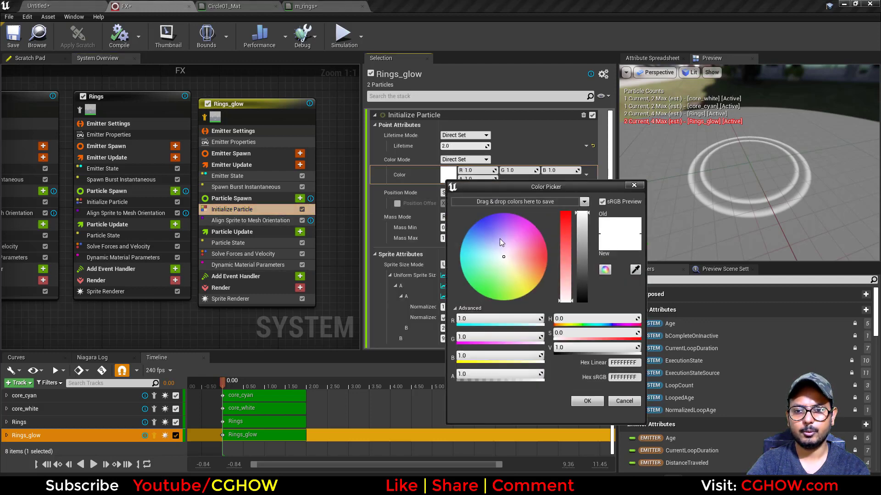
pyautogui.moveTo(500, 239); pyautogui.dragTo(466, 205)
pyautogui.click(591, 403)
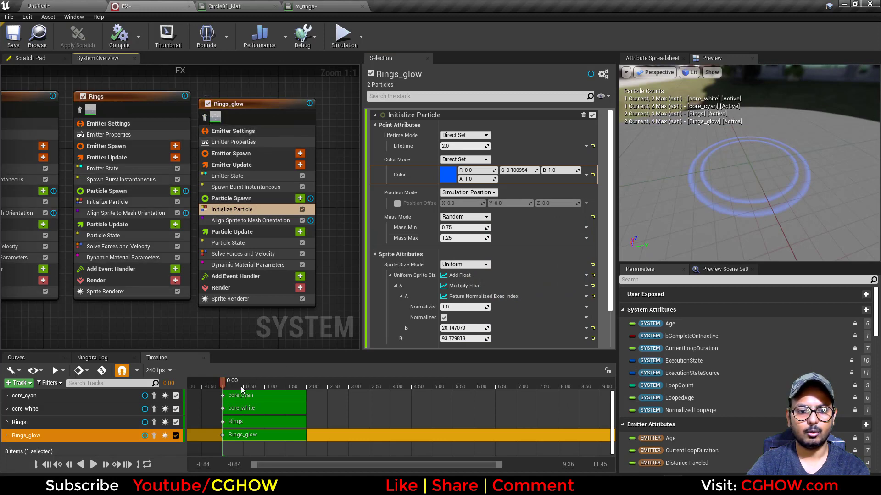
pyautogui.moveTo(241, 386); pyautogui.dragTo(253, 392)
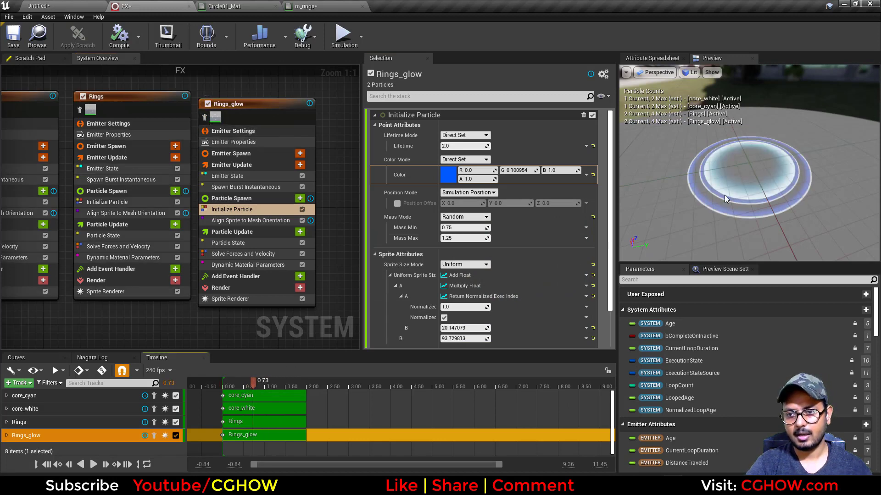
pyautogui.scroll(3, 725, 194)
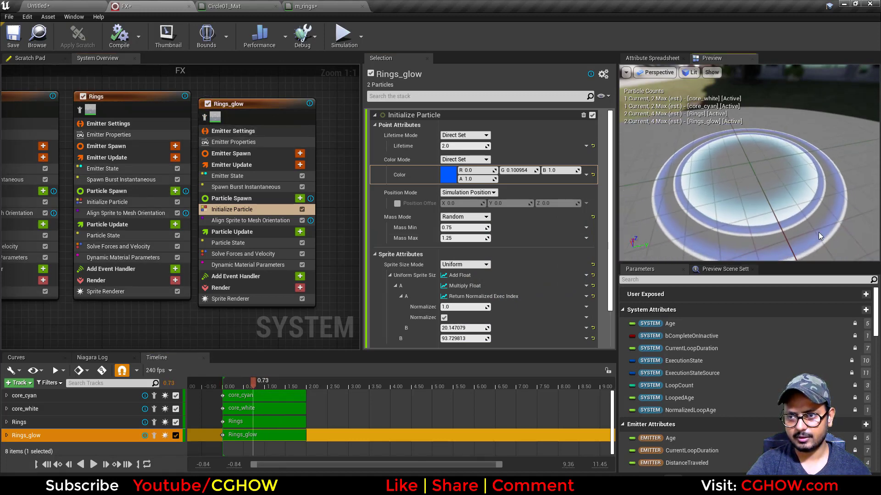
pyautogui.moveTo(818, 232); pyautogui.dragTo(851, 230)
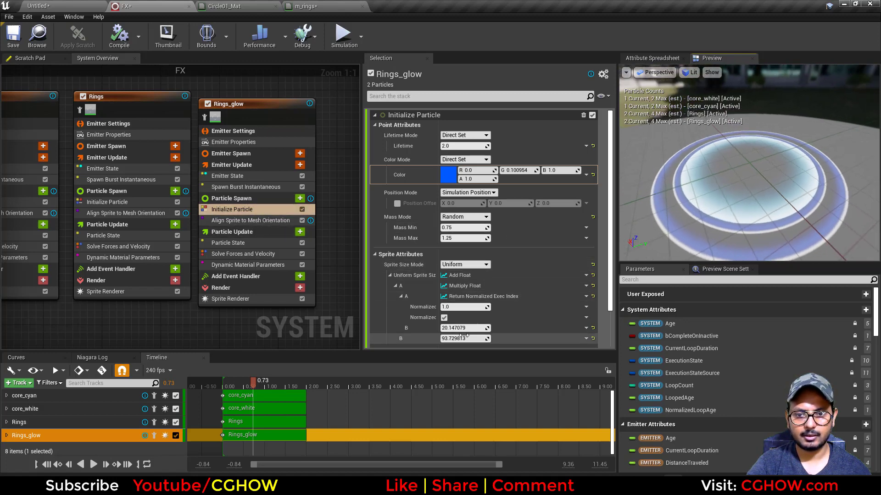
# - Raise the Rings_glow sprite size's added B value to about 98.04 and change the colour to R 0, G about 0.415, B 1
pyautogui.scroll(-2, 466, 336)
pyautogui.moveTo(456, 310); pyautogui.dragTo(473, 310)
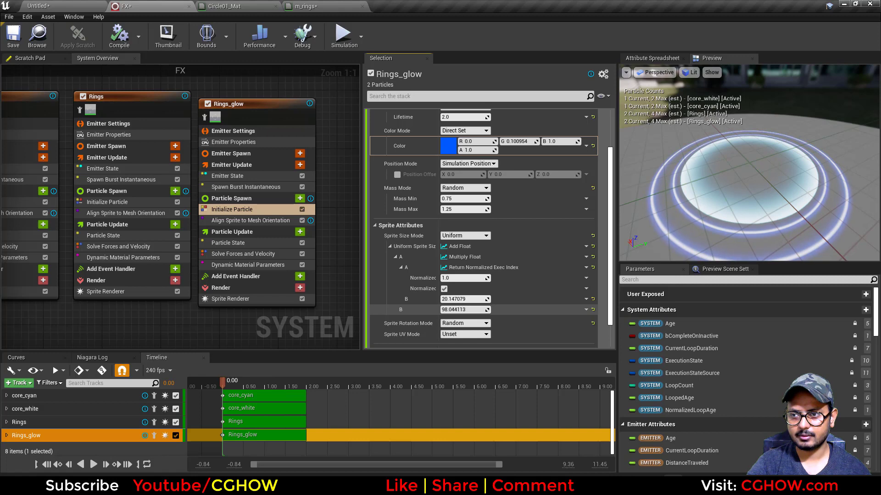
pyautogui.click(448, 146)
pyautogui.moveTo(475, 201); pyautogui.dragTo(465, 195)
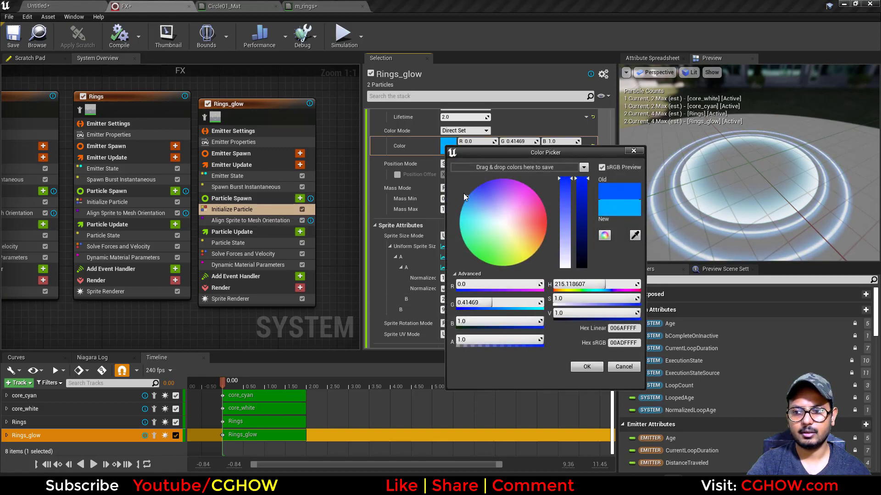
pyautogui.click(587, 366)
# - Try a thickness of 0.05 in the Rings_glow dynamic material parameters, and settle on 0.005
pyautogui.click(247, 264)
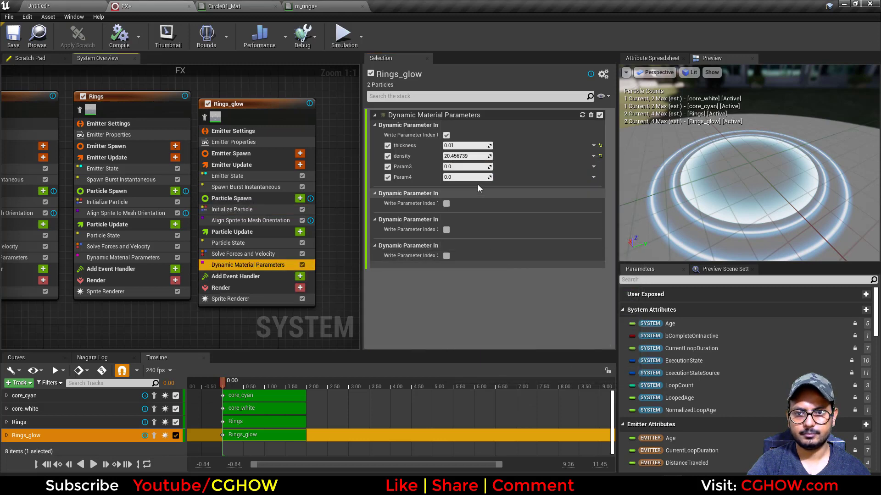
pyautogui.click(468, 157)
pyautogui.click(465, 146)
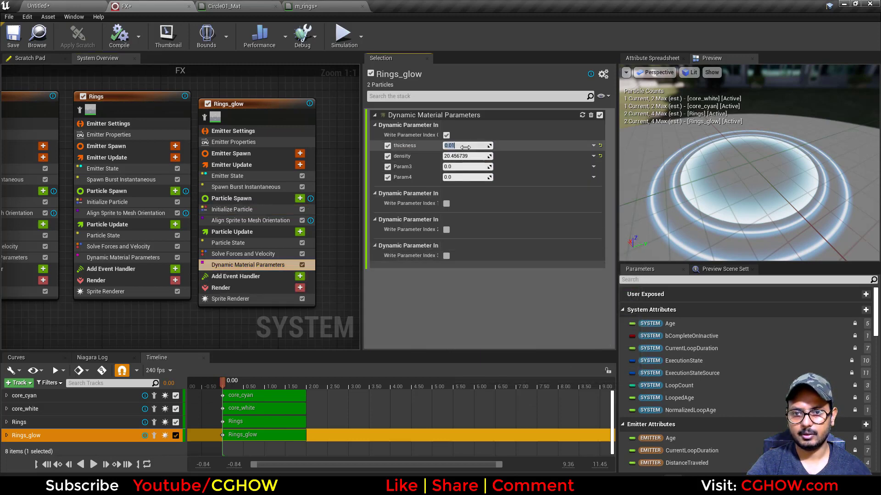
pyautogui.write('0.05')
pyautogui.press('Return')
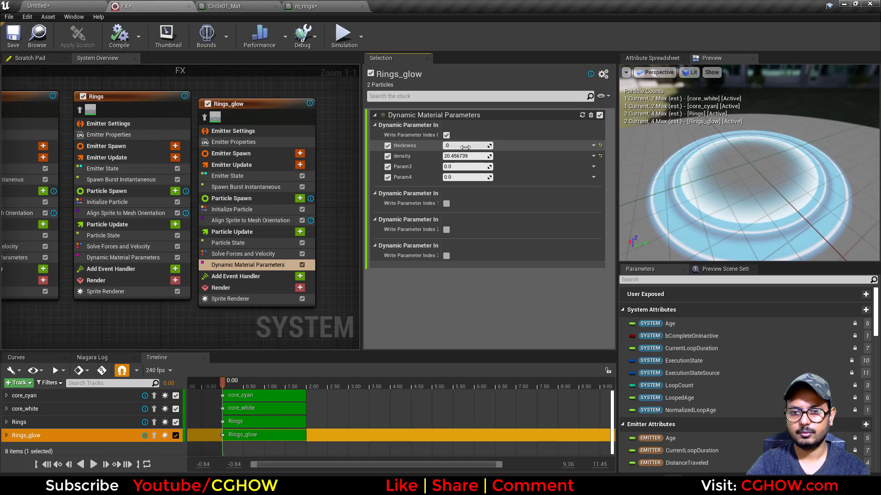
pyautogui.write('.00')
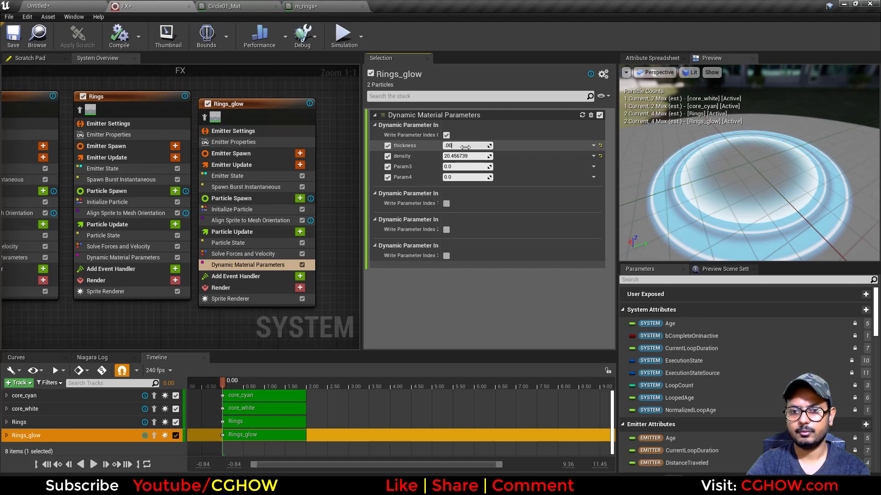
pyautogui.write('5')
pyautogui.press('Return')
# - Lower the Rings_glow sprite size's added B value to about 96.25 and inspect the effect in the level viewport
pyautogui.click(232, 209)
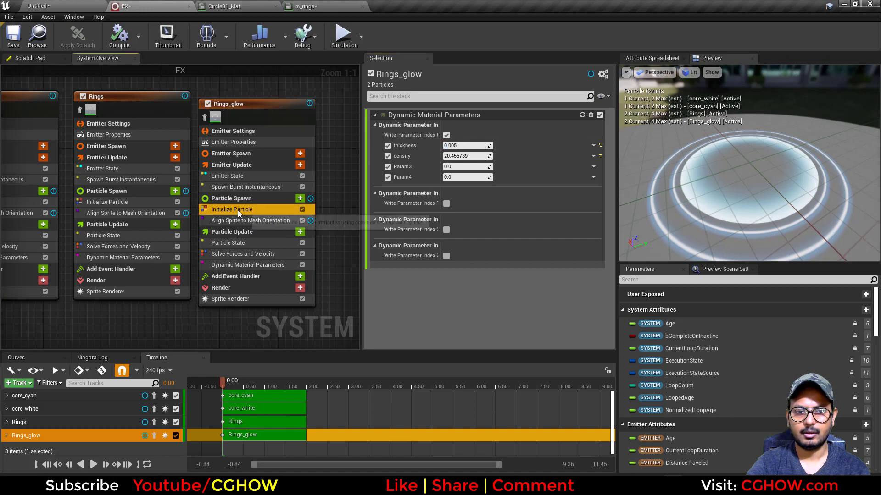
pyautogui.moveTo(464, 339); pyautogui.dragTo(462, 339)
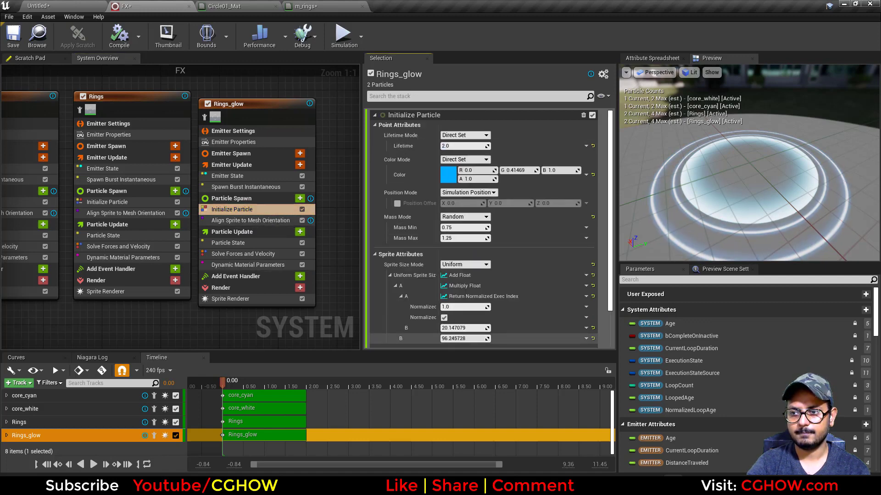
pyautogui.click(60, 6)
pyautogui.moveTo(413, 220)
pyautogui.keyDown('alt'); pyautogui.mouseDown()
pyautogui.moveTo(413, 248)
pyautogui.moveTo(413, 202)
pyautogui.moveTo(413, 229)
pyautogui.mouseUp(); pyautogui.keyUp('alt')
pyautogui.scroll(4, 413, 202)
pyautogui.keyDown('alt'); pyautogui.moveTo(448, 271); pyautogui.dragTo(444, 293); pyautogui.keyUp('alt')
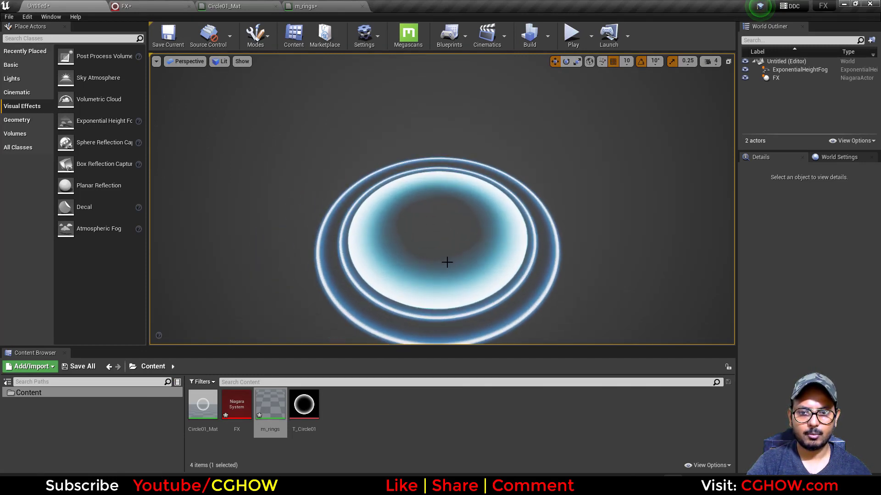
# - Set the width in the core_cyan emitter's dynamic material parameters to 1.0
pyautogui.click(122, 6)
pyautogui.moveTo(247, 106); pyautogui.dragTo(288, 110, button='right')
pyautogui.moveTo(171, 109); pyautogui.dragTo(196, 70, button='right')
pyautogui.click(225, 240)
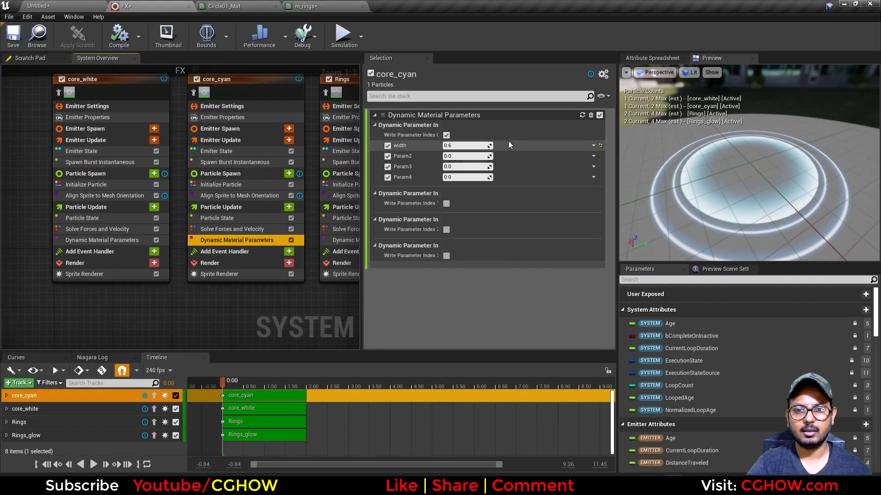
pyautogui.click(468, 146)
pyautogui.write('1')
pyautogui.press('Return')
# - Save all modified assets from the level editor and check the Freepik light portal reference image in the browser
pyautogui.click(58, 3)
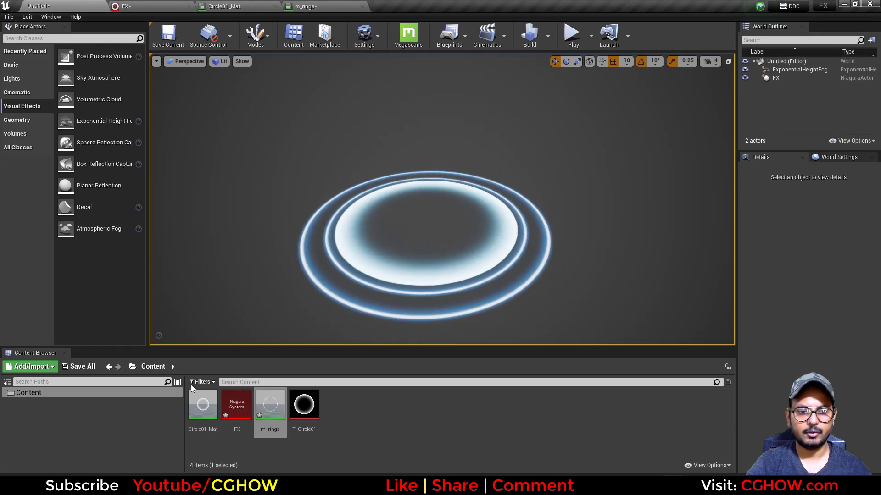
pyautogui.click(83, 366)
pyautogui.click(523, 326)
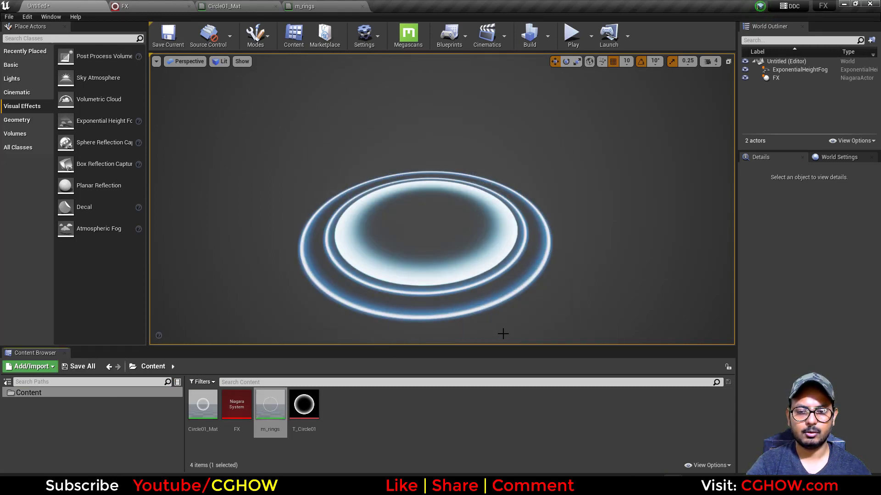
pyautogui.click(471, 483)
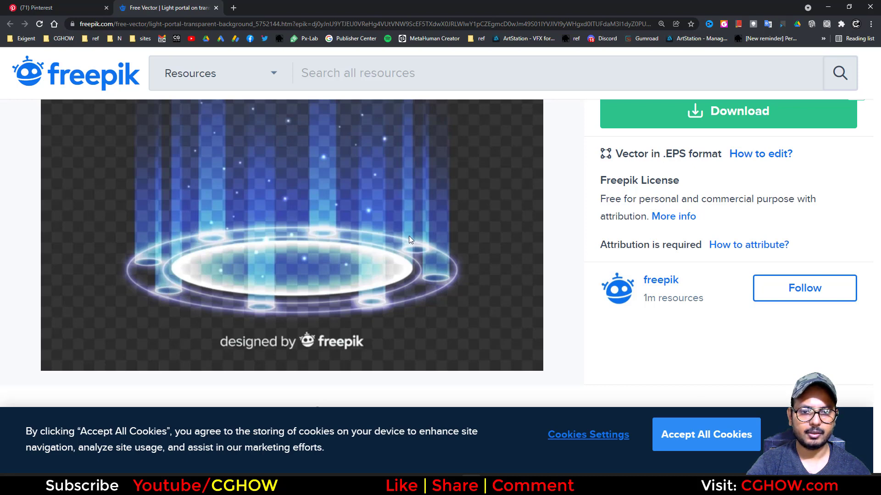
pyautogui.click(829, 5)
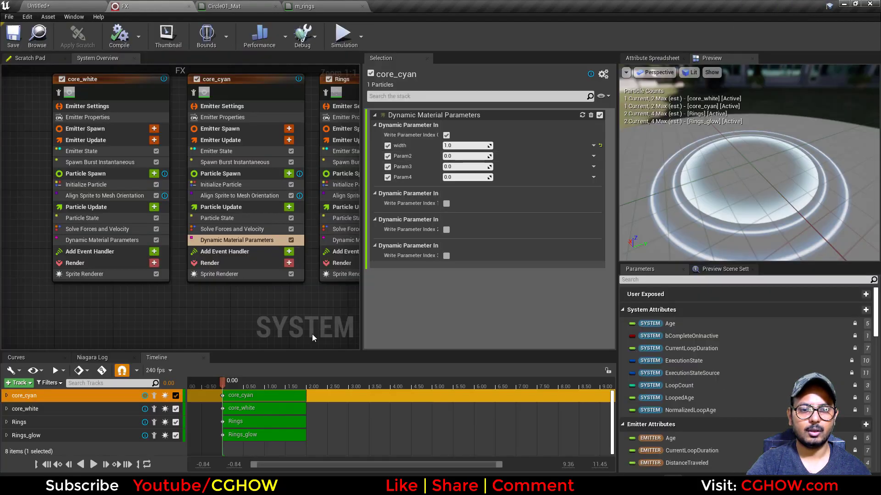
# - Copy the Rings emitter in the FX system and paste the duplicate in the empty space beside Rings_glow
pyautogui.moveTo(340, 86); pyautogui.dragTo(175, 110, button='right')
pyautogui.click(70, 112)
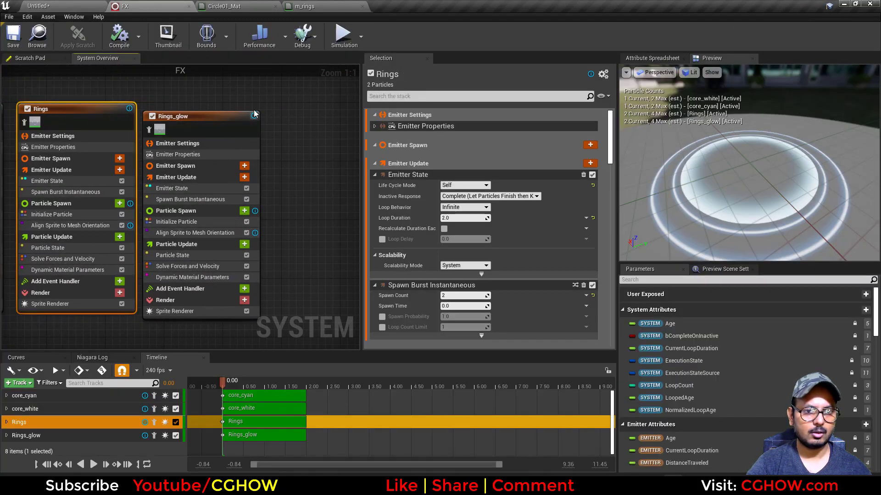
pyautogui.moveTo(338, 107); pyautogui.dragTo(213, 108, button='right')
pyautogui.click(214, 109)
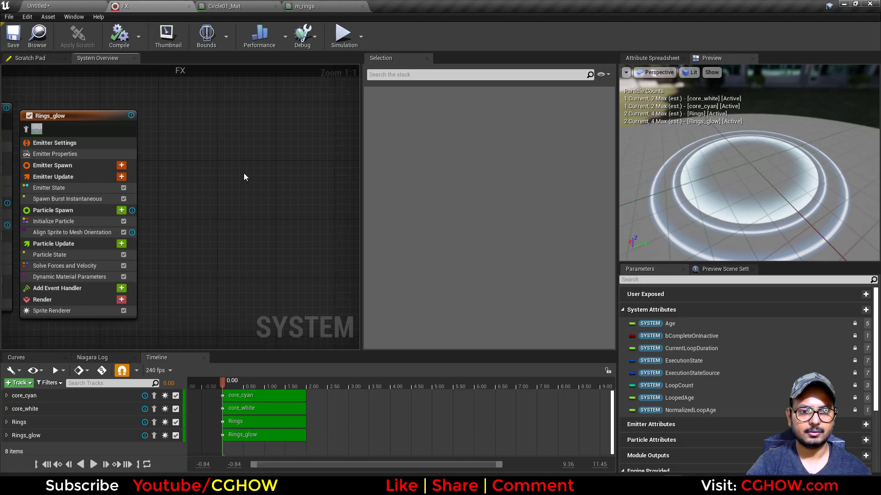
pyautogui.hotkey('ctrl', 'v')
# - Set the pasted rings emitter's instantaneous burst spawn count to 8
pyautogui.click(257, 199)
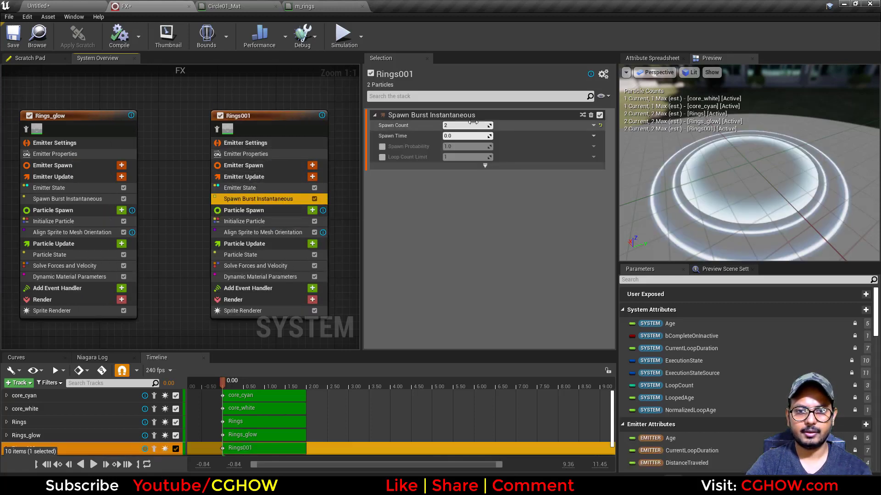
pyautogui.click(472, 124)
pyautogui.write('8')
pyautogui.press('Return')
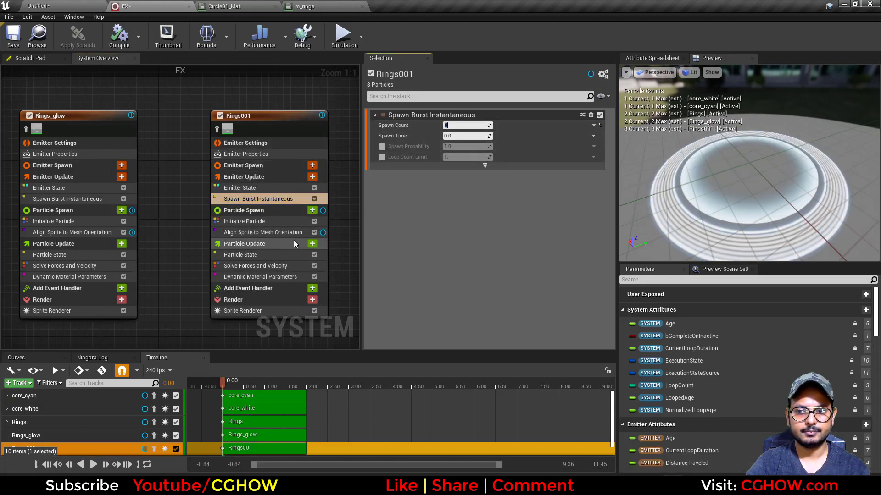
# - Reset the pasted emitter's uniform sprite size in Initialize Particle to the default 10.0
pyautogui.click(248, 232)
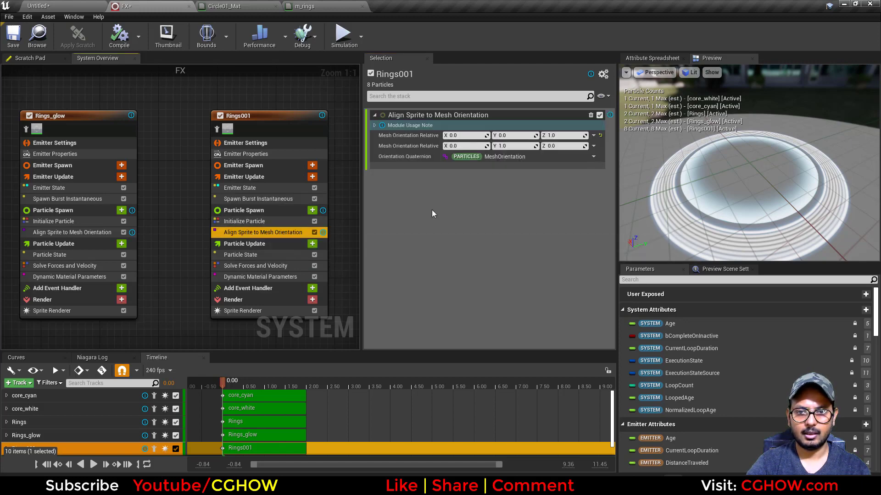
pyautogui.click(241, 222)
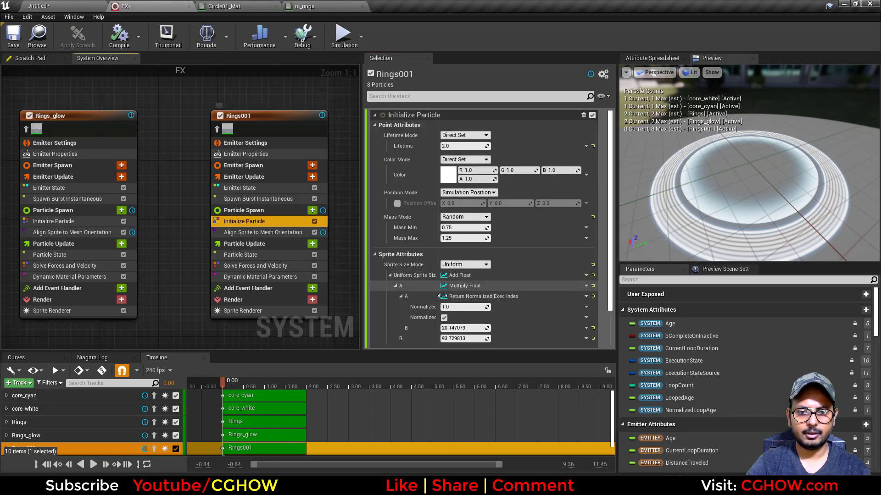
pyautogui.click(594, 275)
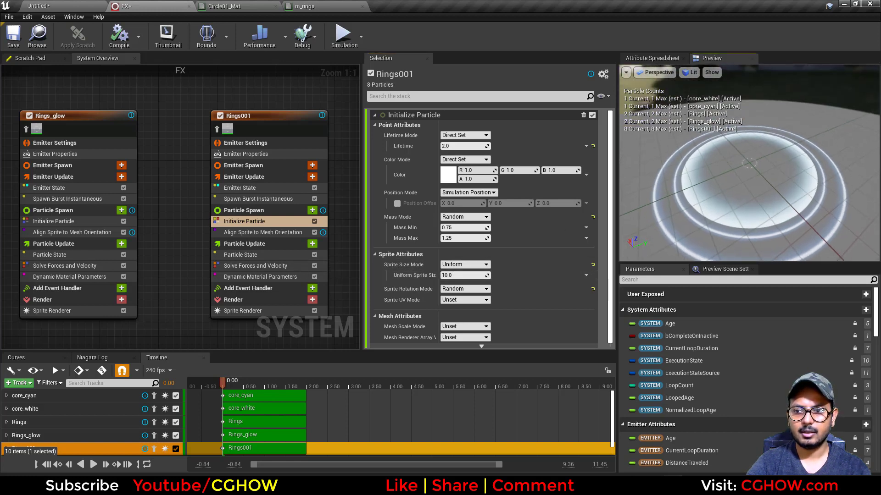
# - Set the thickness in the pasted emitter's dynamic material parameters to 0.1
pyautogui.click(251, 276)
pyautogui.click(459, 146)
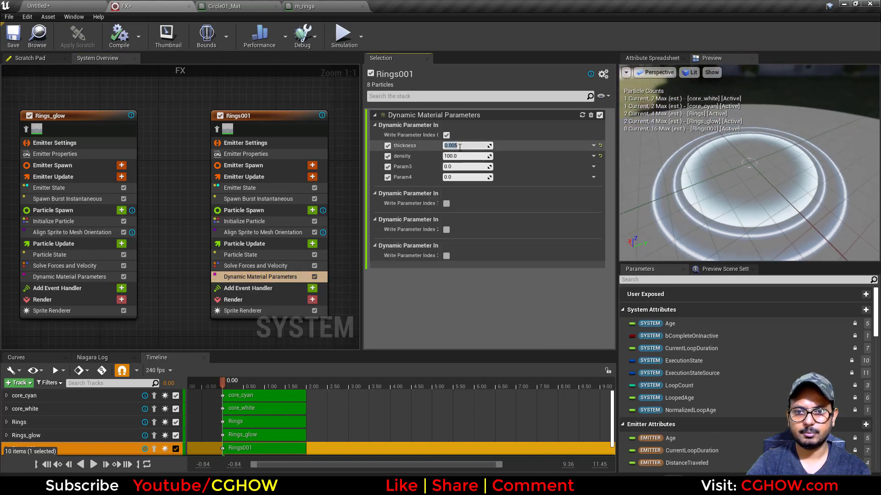
pyautogui.write('.1')
pyautogui.press('Return')
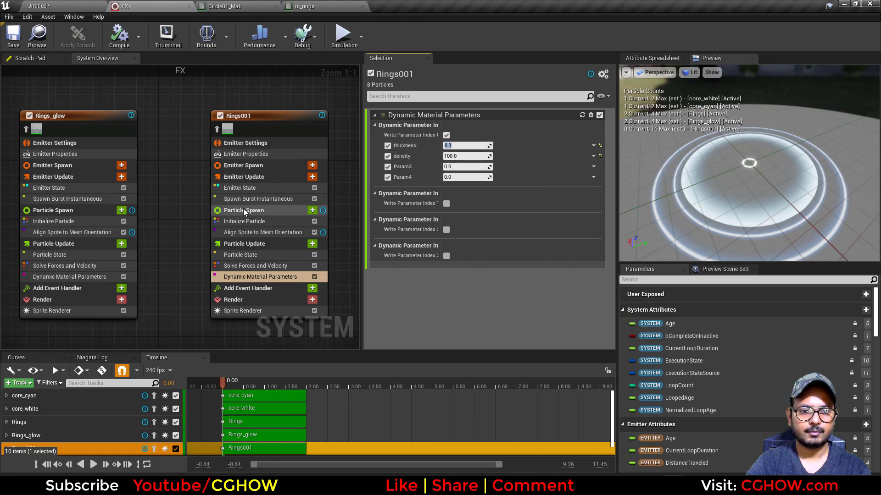
# - Add a Torus Location module to Rings001's Particle Spawn group and turn on its debug drawing
pyautogui.click(312, 210)
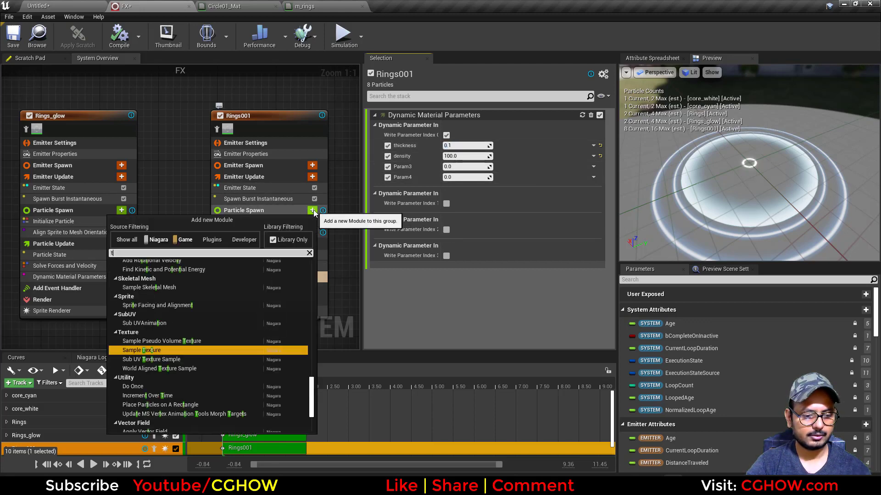
pyautogui.write('tor')
pyautogui.click(130, 296)
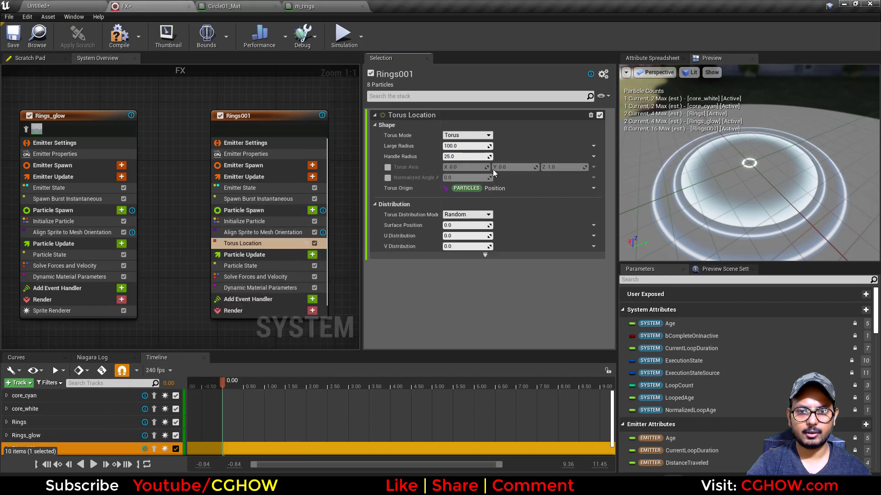
pyautogui.click(307, 244)
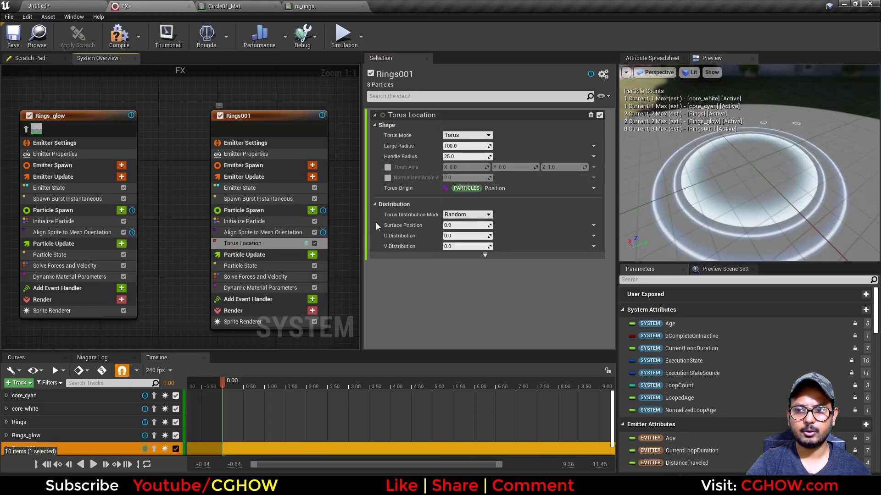
# - Set the Torus Location's handle radius to 0 and its large radius to about 41.2
pyautogui.click(465, 157)
pyautogui.write('0')
pyautogui.press('Return')
pyautogui.moveTo(465, 146); pyautogui.dragTo(436, 146)
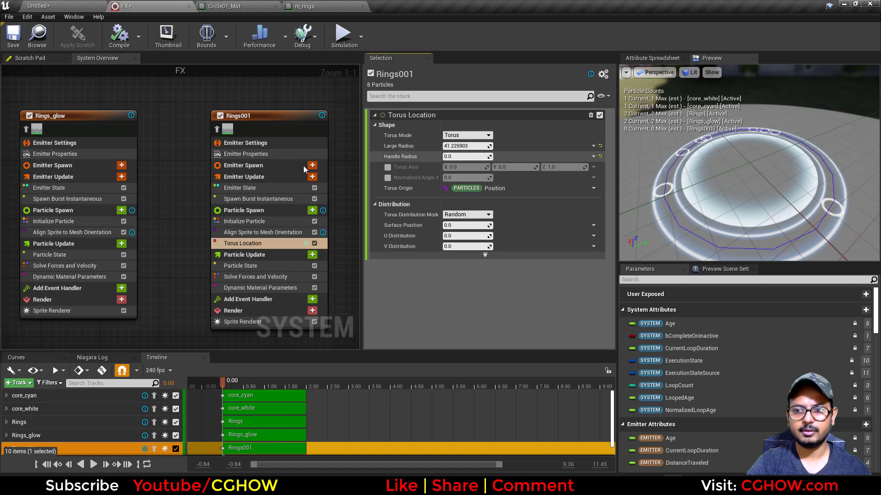
# - Switch the torus distribution to Direct and drive U Position with Multiply Float, using Return Normalized Exec Index as A
pyautogui.click(472, 215)
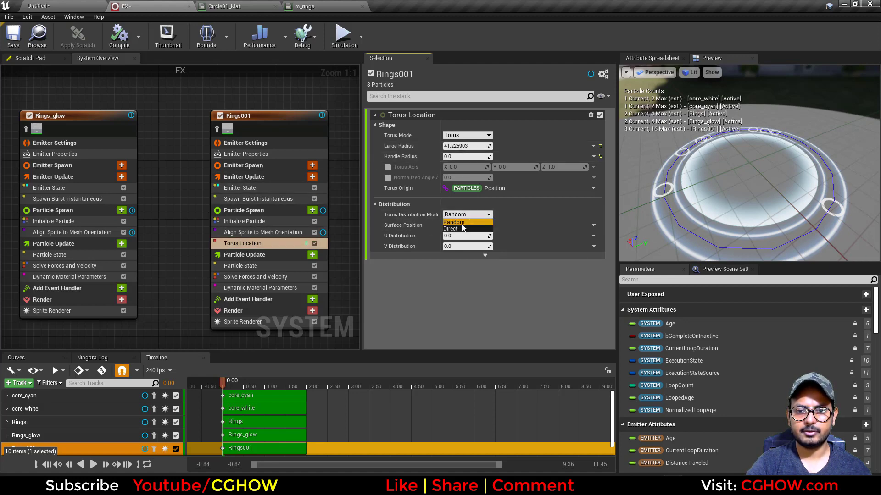
pyautogui.click(450, 229)
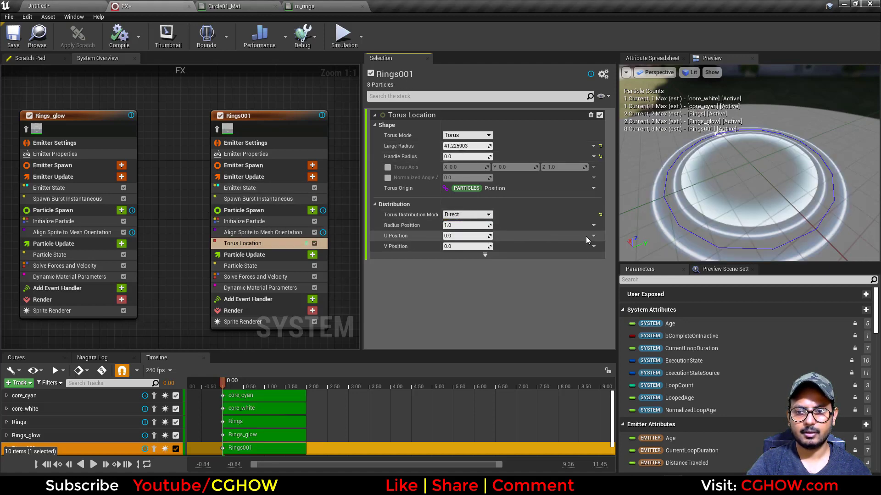
pyautogui.click(594, 236)
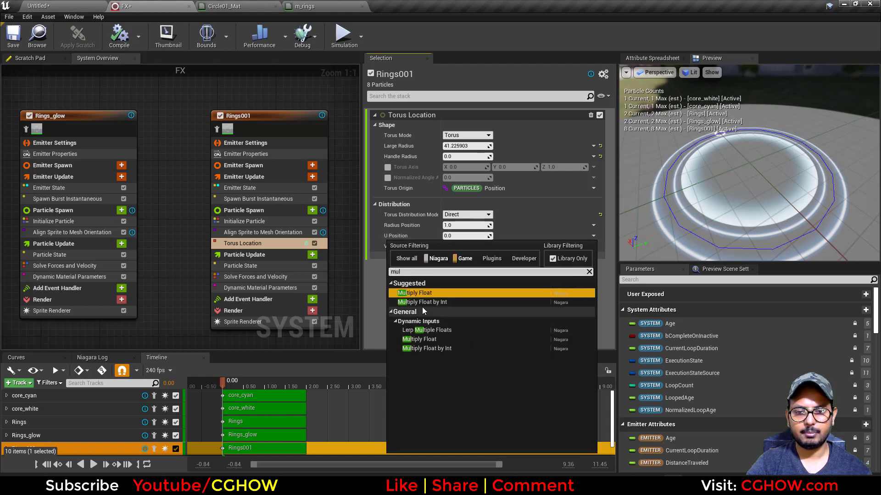
pyautogui.click(418, 311)
pyautogui.click(593, 247)
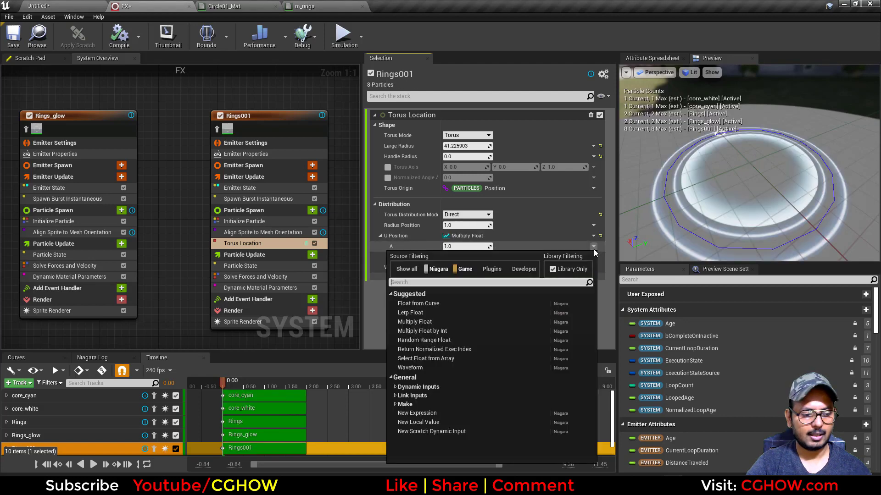
pyautogui.write('ex')
pyautogui.click(448, 304)
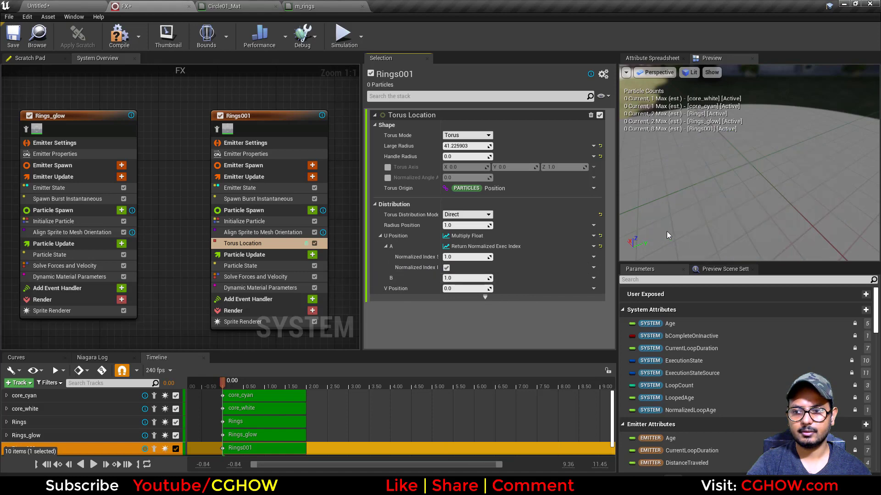
# - Reduce Rings001's uniform sprite size in Initialize Particle to about 8.7
pyautogui.moveTo(752, 188); pyautogui.dragTo(725, 154)
pyautogui.click(248, 221)
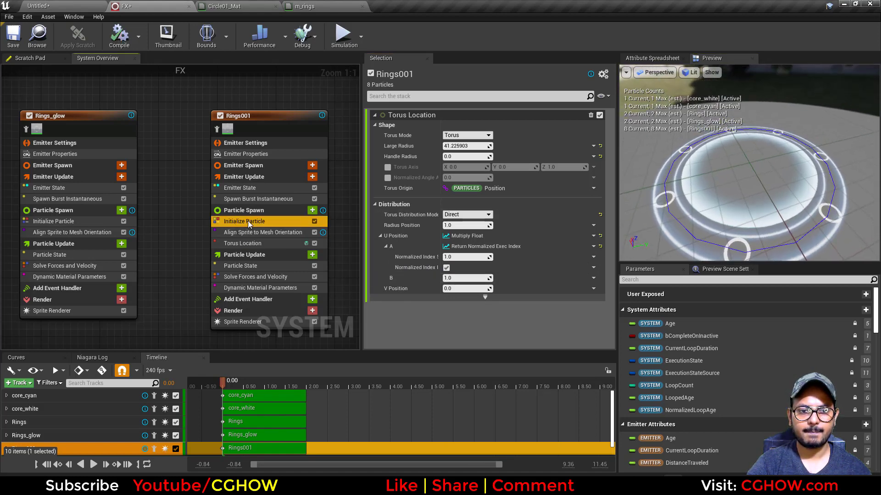
pyautogui.moveTo(468, 275); pyautogui.dragTo(461, 275)
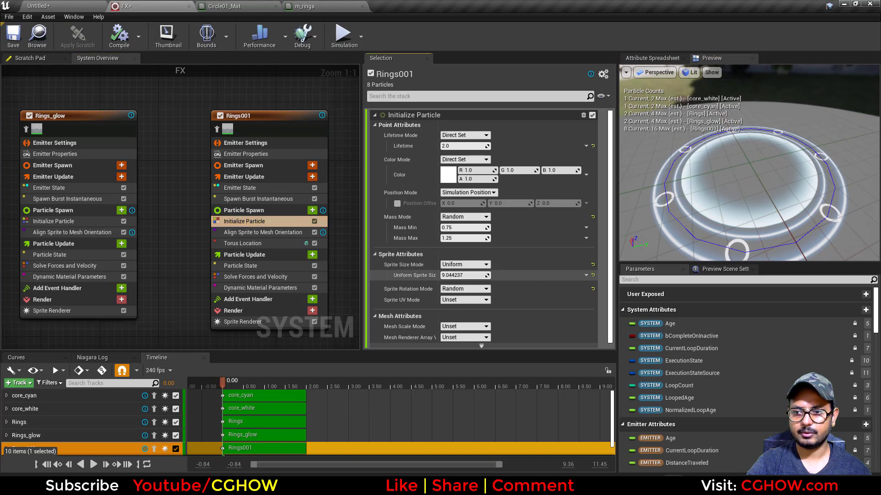
# - Set Rings001's dynamic material thickness to 0.05 and turn off the Torus Location's debug drawing
pyautogui.click(260, 288)
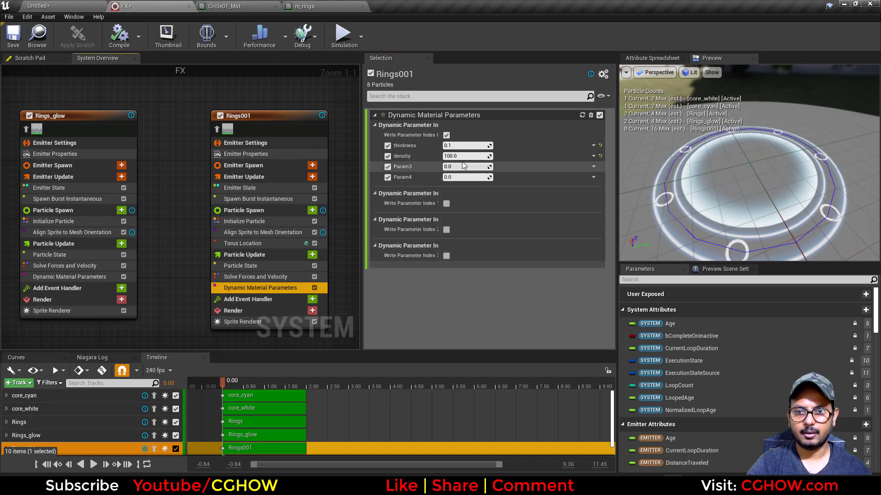
pyautogui.click(463, 145)
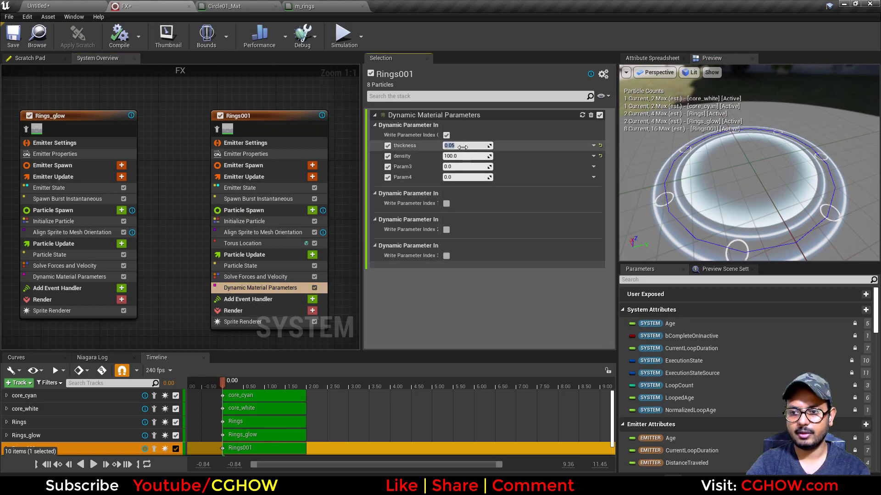
pyautogui.click(306, 244)
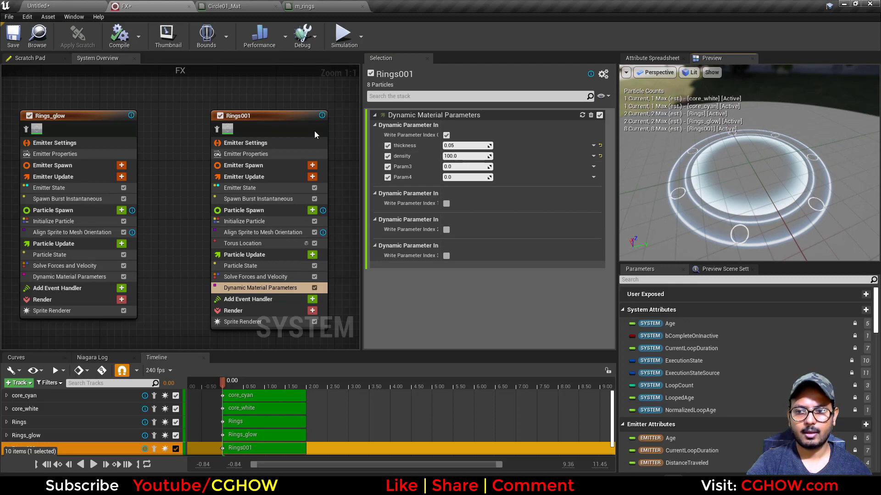
# - Set Rings001's particle color to an intense blue with R 0, G about 7.17 and B 100, checking it in the level
pyautogui.click(65, 4)
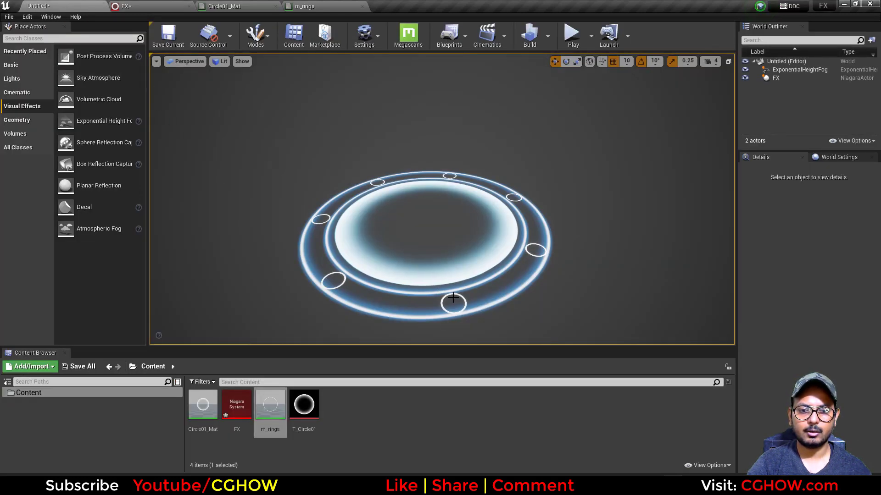
pyautogui.click(176, 6)
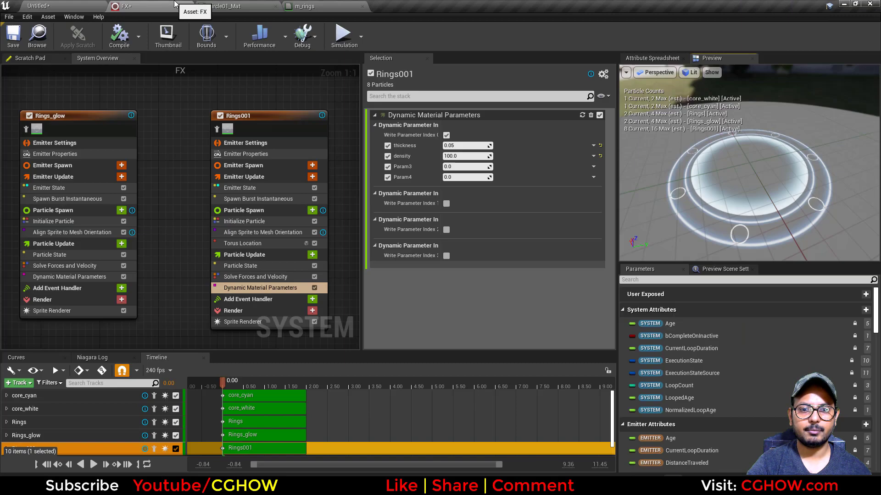
pyautogui.click(259, 221)
pyautogui.click(448, 177)
pyautogui.moveTo(509, 252); pyautogui.dragTo(478, 219)
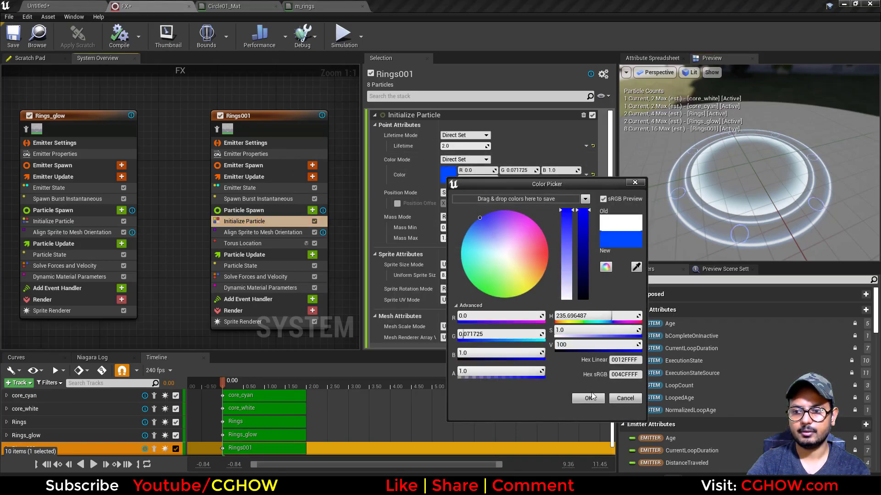
pyautogui.press('Return')
pyautogui.click(592, 398)
pyautogui.click(76, 6)
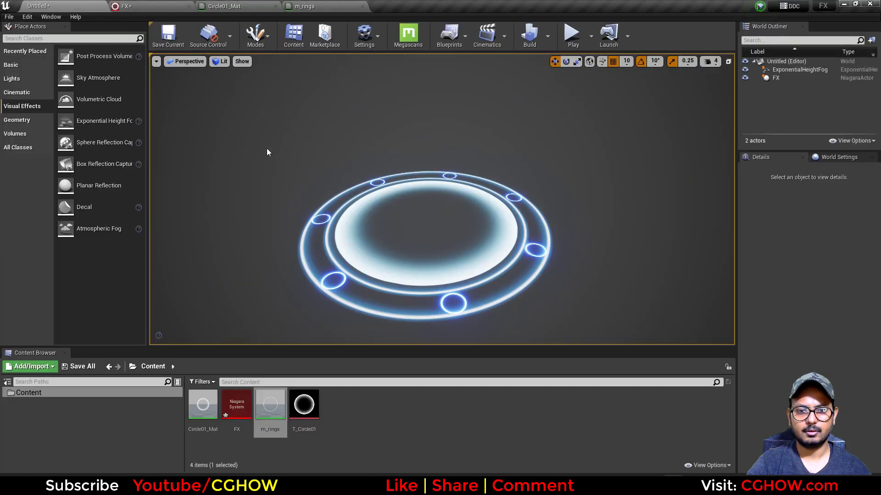
pyautogui.keyDown('alt'); pyautogui.moveTo(266, 148); pyautogui.dragTo(248, 133); pyautogui.keyUp('alt')
# - Shift the Rings_glow particle color to a deeper blue with R 0, G about 0.24 and B 1
pyautogui.click(146, 6)
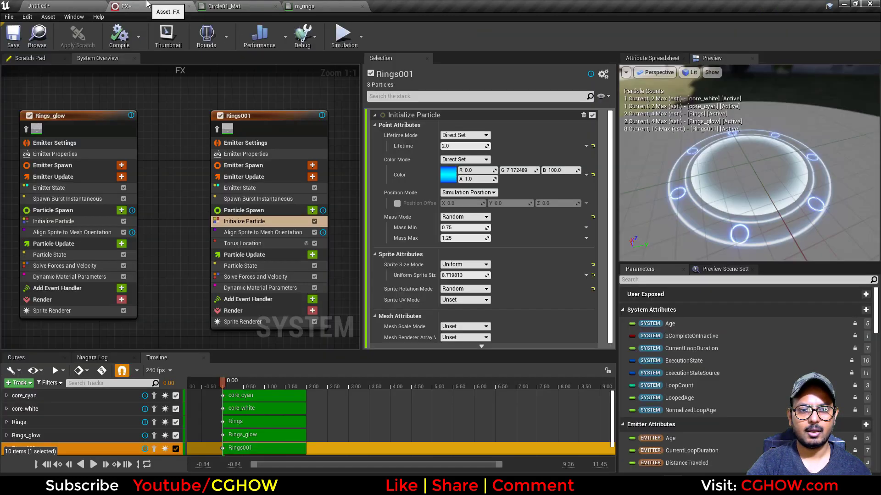
pyautogui.moveTo(163, 147); pyautogui.dragTo(259, 136, button='right')
pyautogui.click(154, 211)
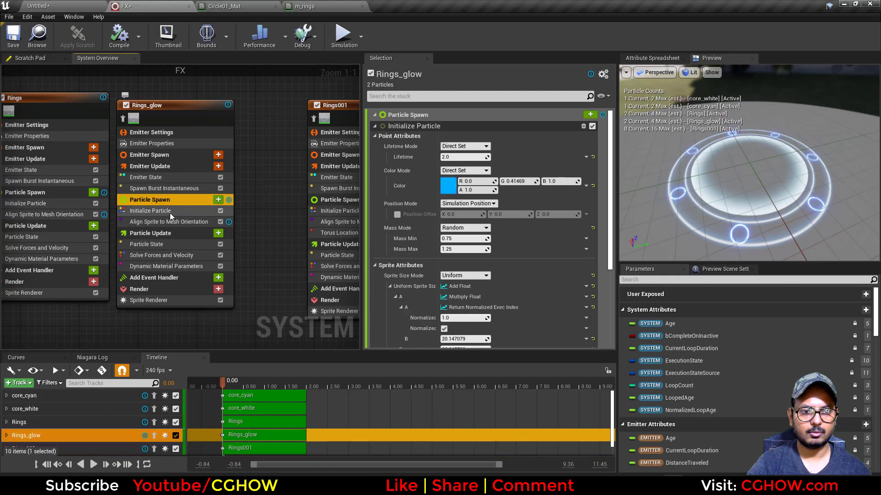
pyautogui.click(446, 177)
pyautogui.moveTo(482, 240); pyautogui.dragTo(470, 221)
pyautogui.click(598, 401)
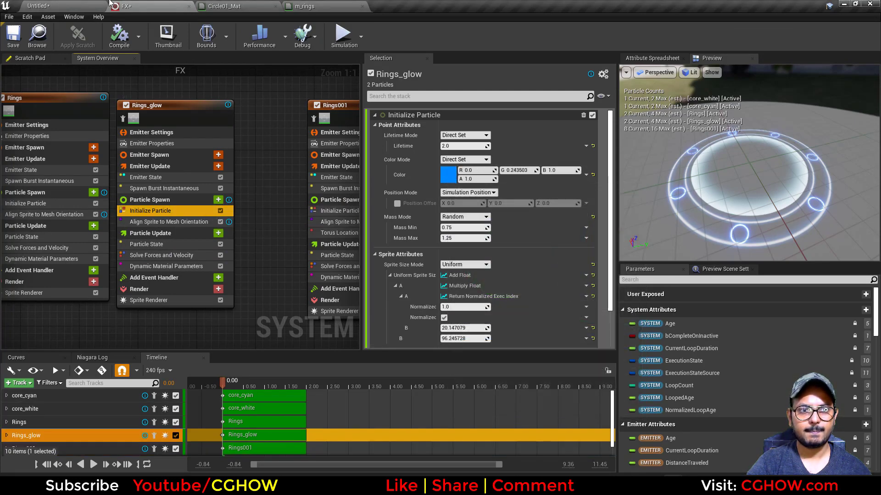
# - Compare the portal effect in the level with the Freepik light portal reference image
pyautogui.click(55, 6)
pyautogui.keyDown('alt'); pyautogui.moveTo(243, 109); pyautogui.dragTo(249, 124); pyautogui.keyUp('alt')
pyautogui.keyDown('alt'); pyautogui.moveTo(417, 318); pyautogui.dragTo(435, 315); pyautogui.keyUp('alt')
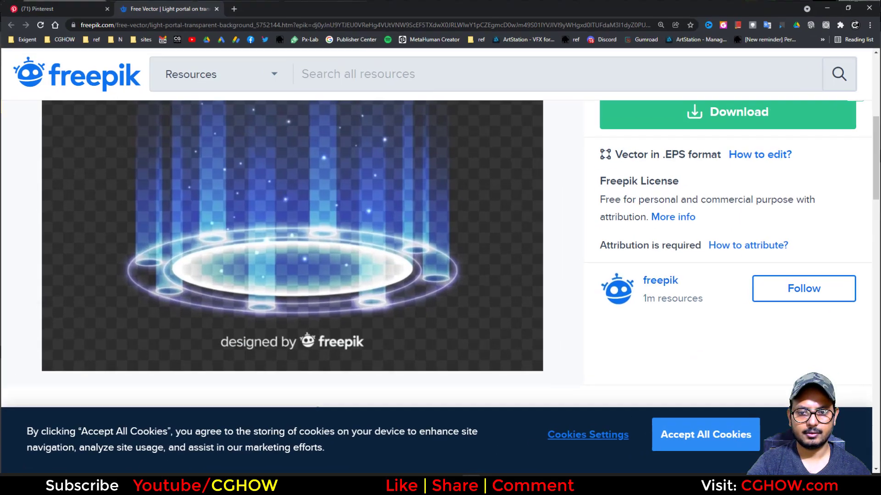
pyautogui.hotkey('alt', 'Tab')
pyautogui.hotkey('alt', 'Tab')
# - Try a uniform sprite size of 6 for Rings001 in Initialize Particle, and settle on 7
pyautogui.click(178, 5)
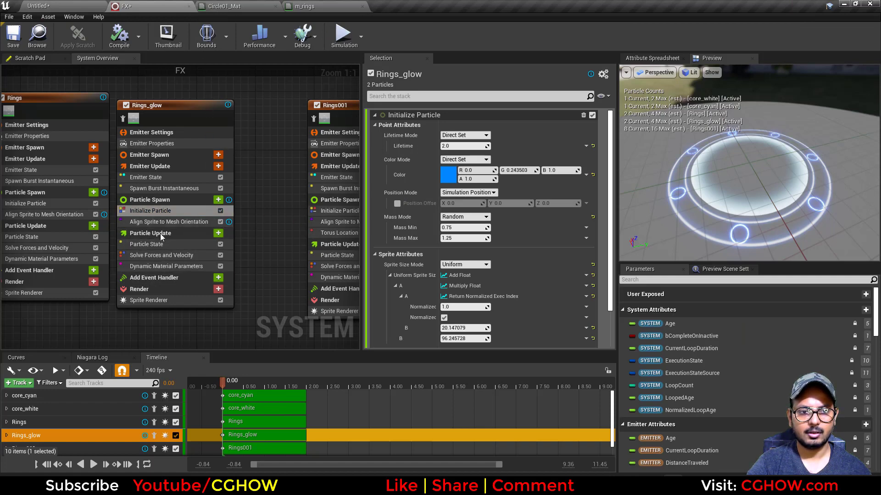
pyautogui.moveTo(280, 230); pyautogui.dragTo(179, 218, button='right')
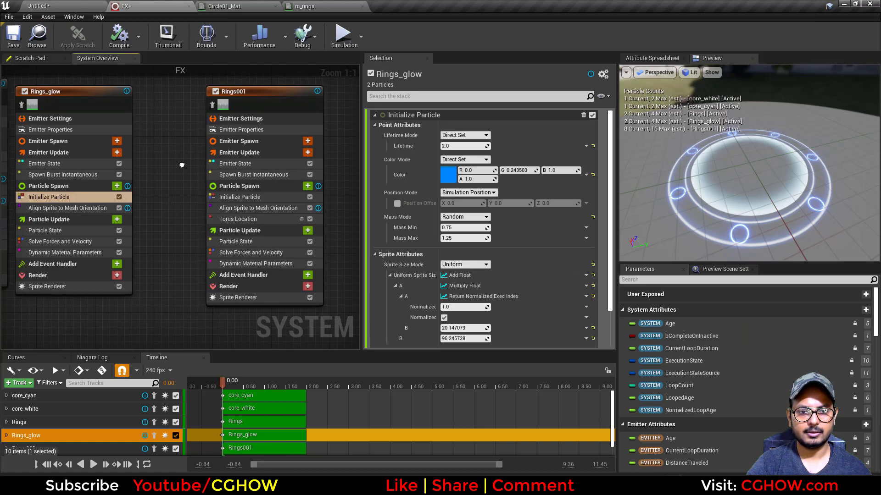
pyautogui.click(250, 199)
pyautogui.click(454, 275)
pyautogui.write('6')
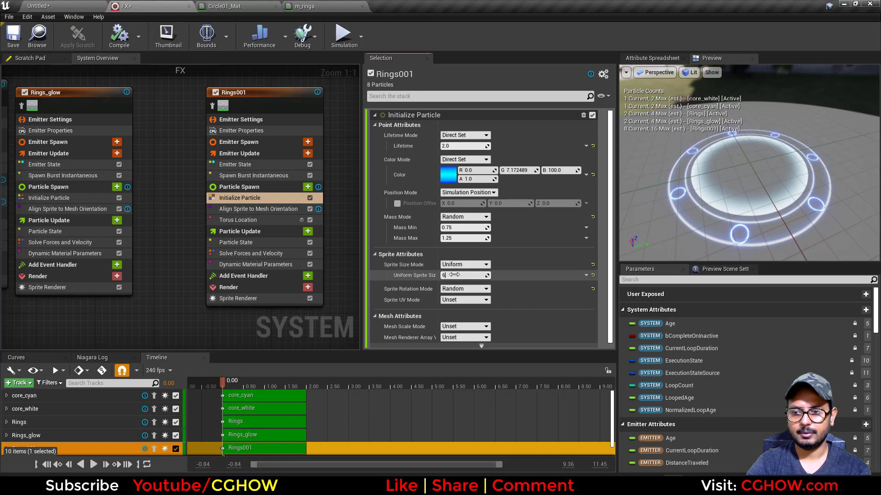
pyautogui.press('Return')
pyautogui.write('7')
pyautogui.press('Return')
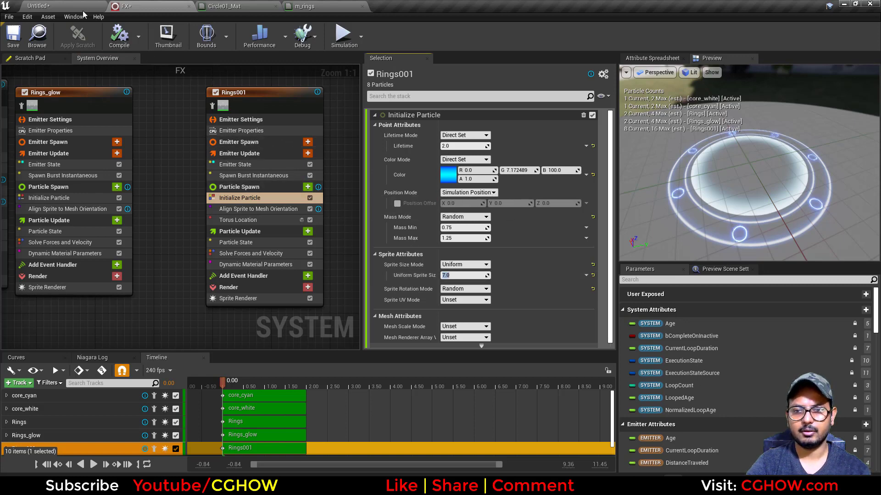
# - Return to the level and save the FX system together with the untitled map
pyautogui.click(49, 4)
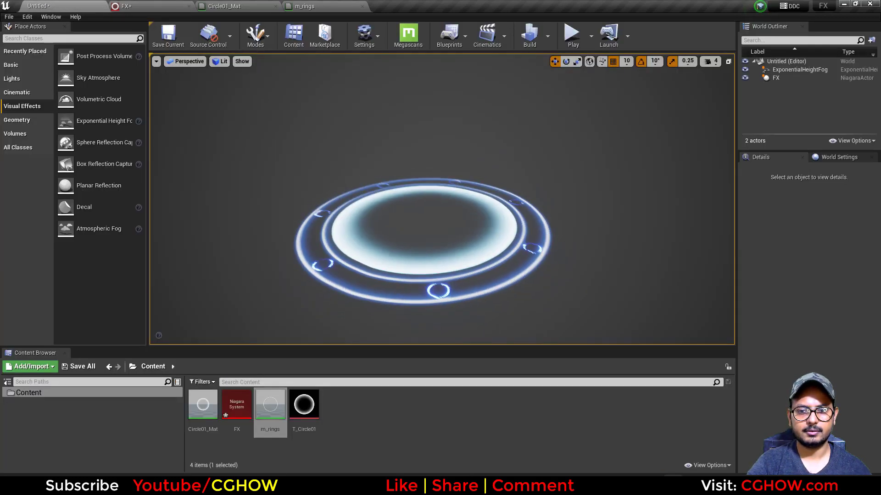
pyautogui.click(80, 366)
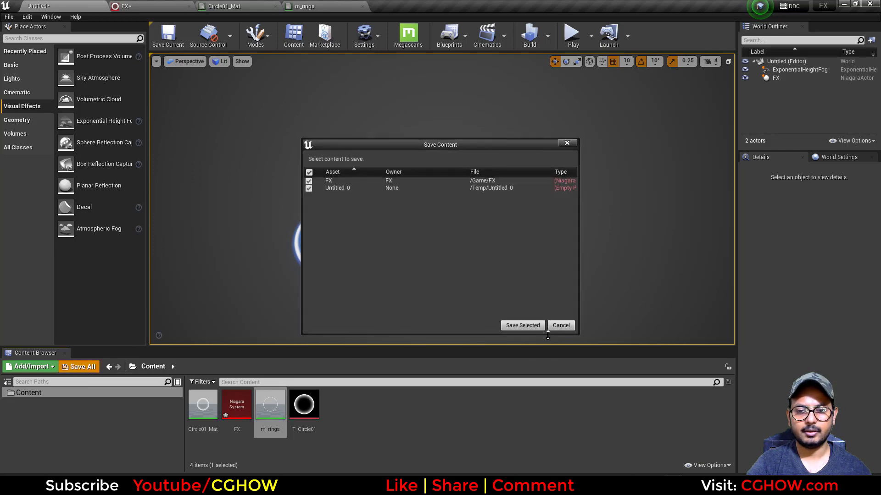
pyautogui.click(523, 326)
# - Switch to Maya and delete the top and bottom cap faces of the polygon cylinder, keeping its side wall
pyautogui.click(472, 481)
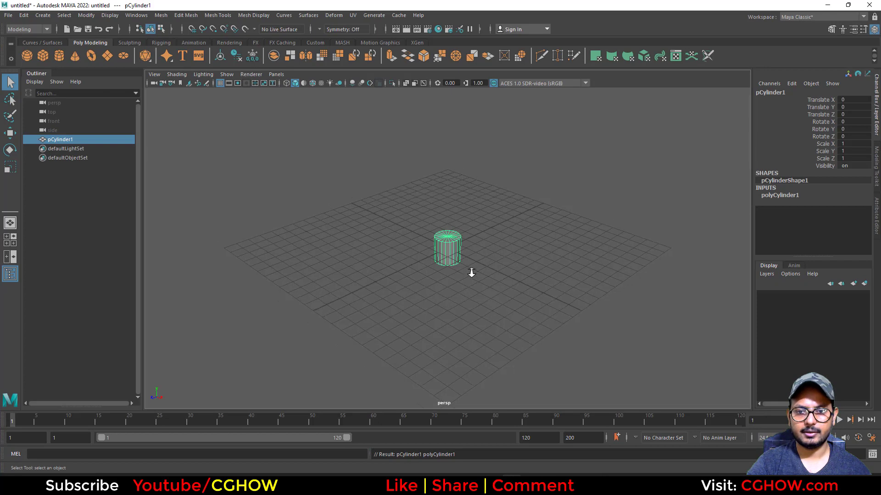
pyautogui.keyDown('alt'); pyautogui.moveTo(470, 274); pyautogui.dragTo(621, 295, button='right'); pyautogui.keyUp('alt')
pyautogui.keyDown('alt'); pyautogui.moveTo(621, 295); pyautogui.dragTo(545, 257); pyautogui.keyUp('alt')
pyautogui.moveTo(453, 229); pyautogui.dragTo(459, 250, button='right')
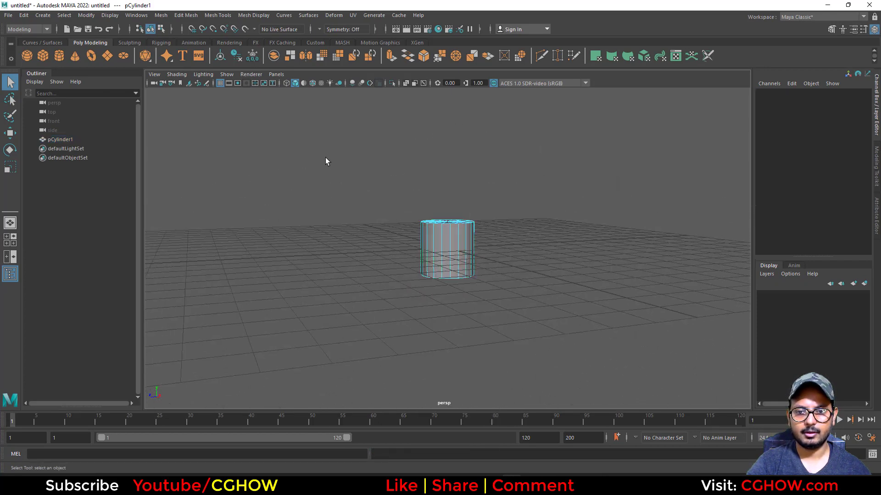
pyautogui.moveTo(326, 159); pyautogui.dragTo(621, 329)
pyautogui.keyDown('alt'); pyautogui.moveTo(466, 240); pyautogui.dragTo(449, 265); pyautogui.keyUp('alt')
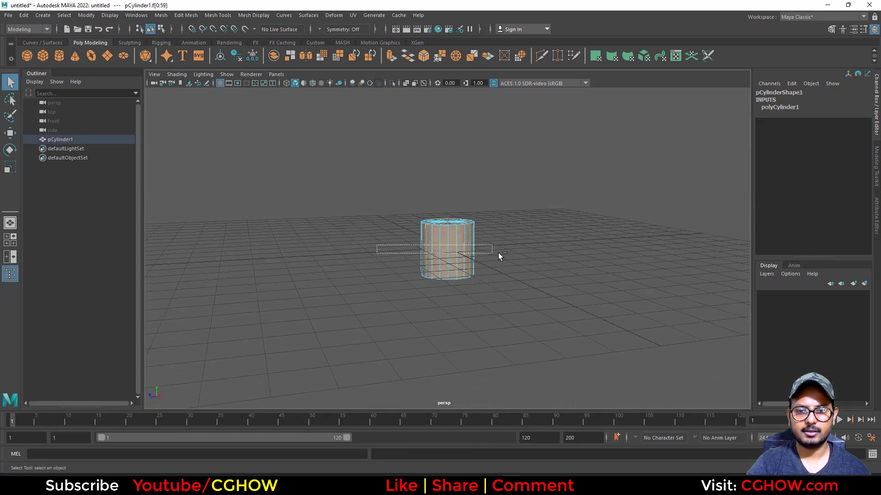
pyautogui.keyDown('ctrl'); pyautogui.moveTo(498, 253); pyautogui.dragTo(500, 253); pyautogui.keyUp('ctrl')
pyautogui.keyDown('alt'); pyautogui.moveTo(510, 239); pyautogui.dragTo(491, 271); pyautogui.keyUp('alt')
pyautogui.press('Delete')
# - Raise all the cylinder's wall faces so its lower edge rests on the grid, and return to object mode
pyautogui.moveTo(453, 224); pyautogui.dragTo(487, 215, button='right')
pyautogui.moveTo(466, 247); pyautogui.dragTo(468, 257, button='right')
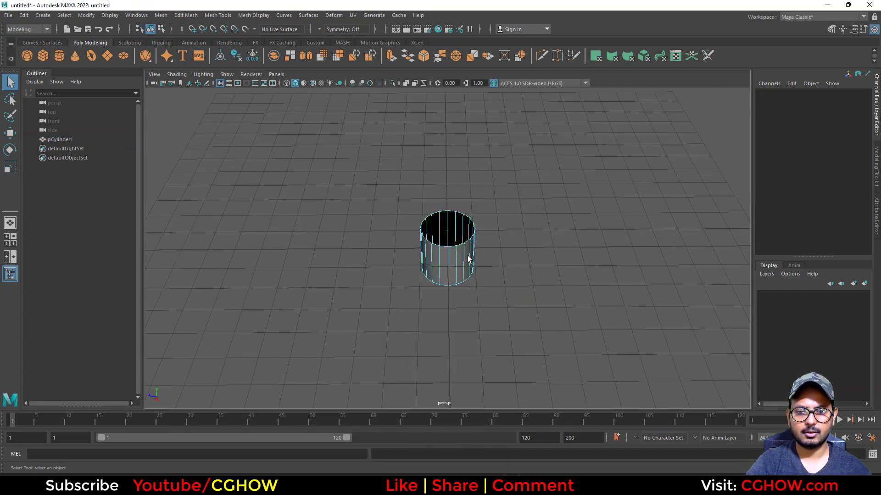
pyautogui.doubleClick(467, 257)
pyautogui.press('w')
pyautogui.moveTo(444, 211); pyautogui.dragTo(447, 182)
pyautogui.keyDown('alt'); pyautogui.moveTo(409, 301); pyautogui.dragTo(433, 282); pyautogui.keyUp('alt')
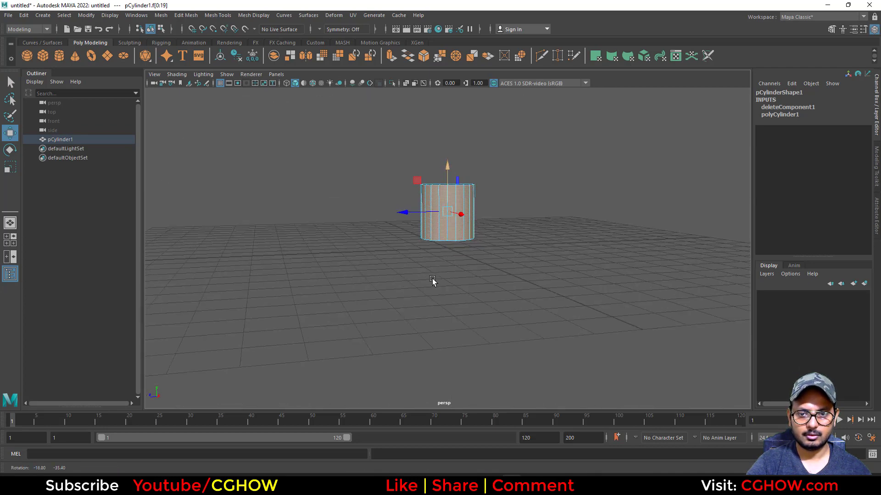
pyautogui.moveTo(446, 171); pyautogui.dragTo(446, 178)
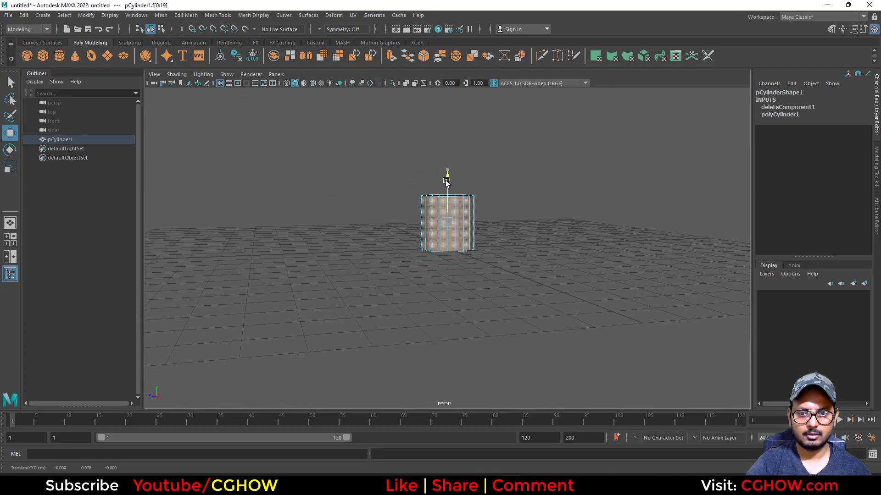
pyautogui.moveTo(466, 207); pyautogui.dragTo(496, 190, button='right')
pyautogui.keyDown('alt'); pyautogui.moveTo(434, 270); pyautogui.dragTo(436, 282); pyautogui.keyUp('alt')
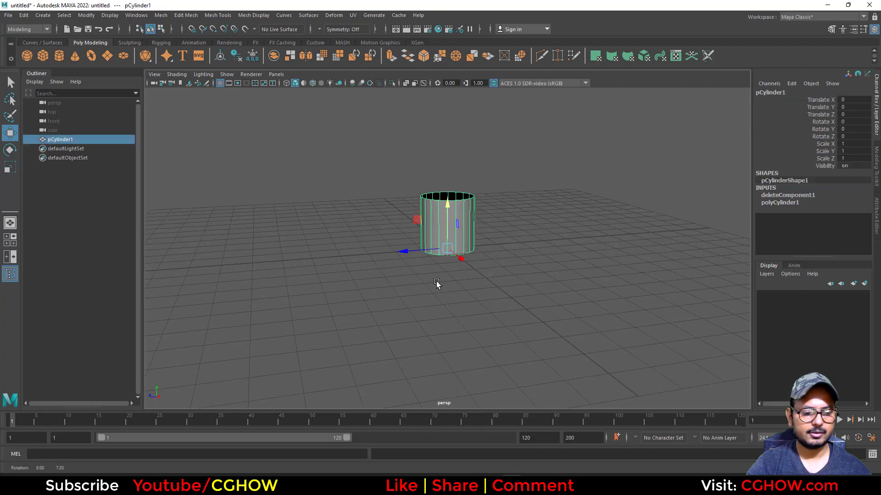
# - Try stretching the cylinder vertically to a Scale Y of about 2.22, and undo the stretch
pyautogui.press('r')
pyautogui.moveTo(447, 207); pyautogui.dragTo(446, 157)
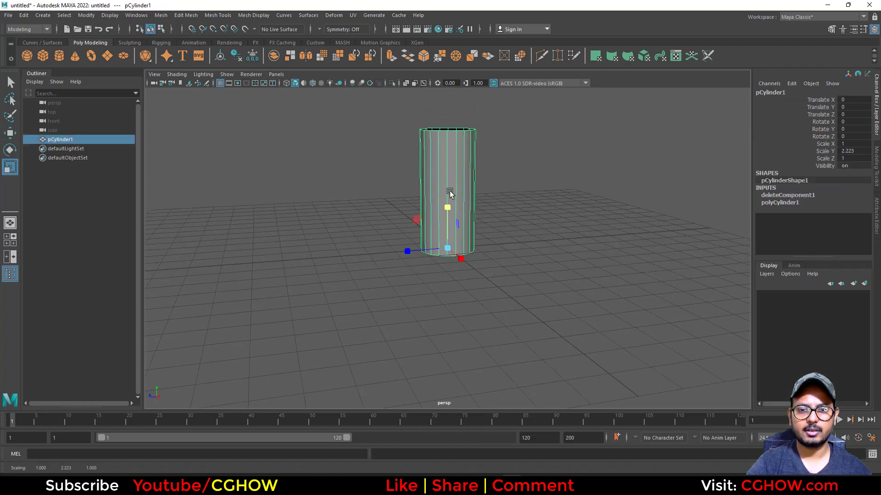
pyautogui.hotkey('ctrl', 'z')
pyautogui.keyDown('alt'); pyautogui.moveTo(384, 255); pyautogui.dragTo(413, 275); pyautogui.keyUp('alt')
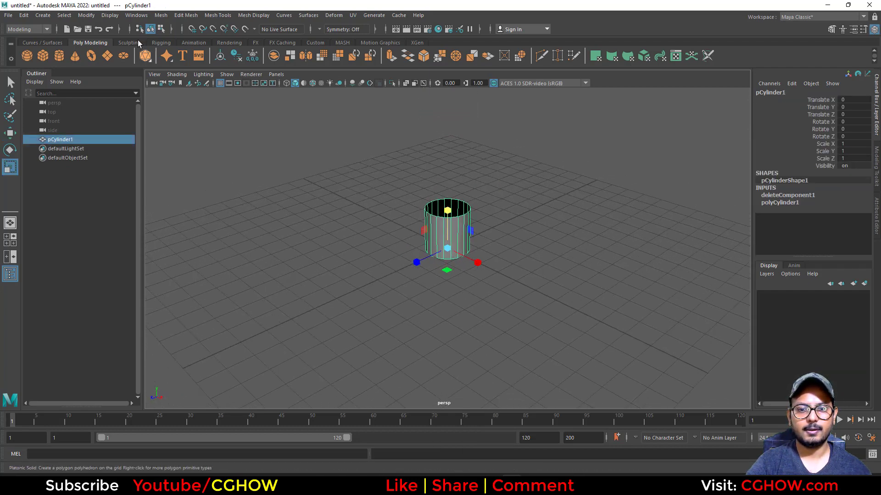
# - Export the selected cylinder to the Desktop as an FBX file named SM_TUbe
pyautogui.click(8, 15)
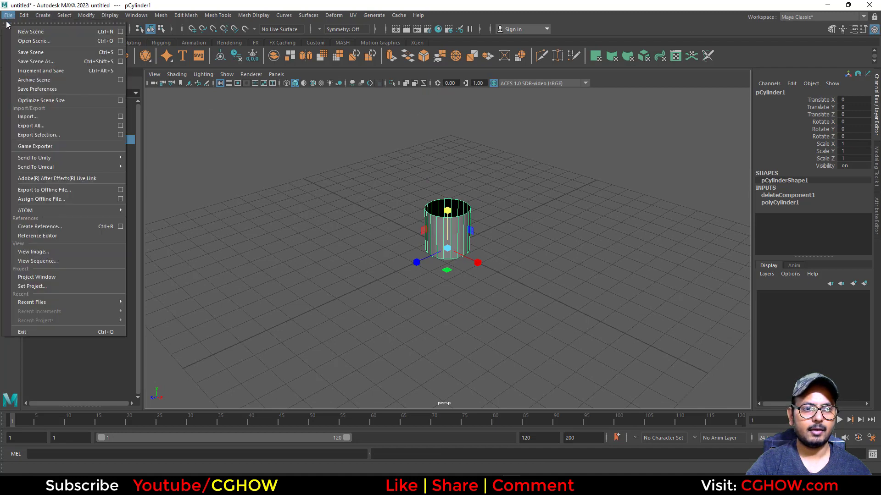
pyautogui.click(56, 135)
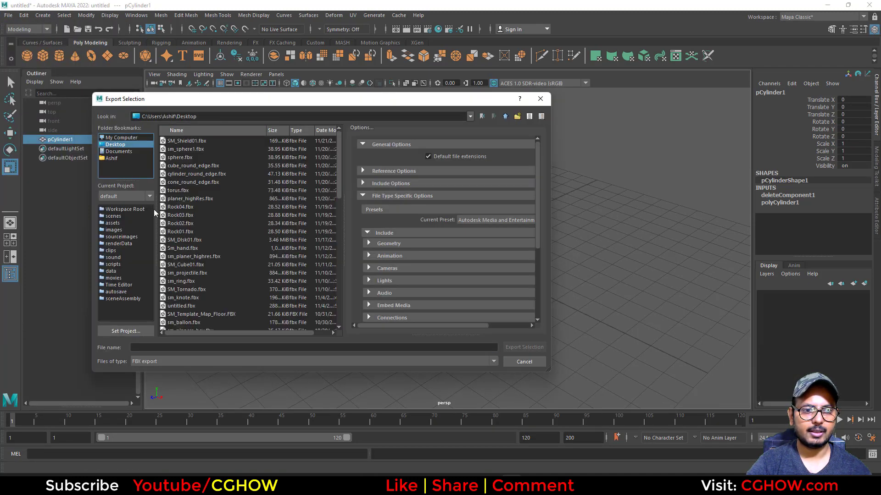
pyautogui.click(175, 347)
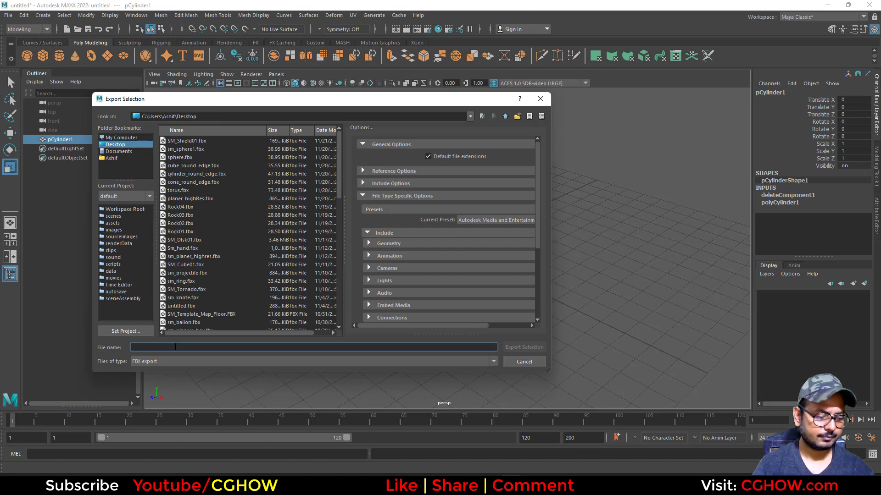
pyautogui.write('s')
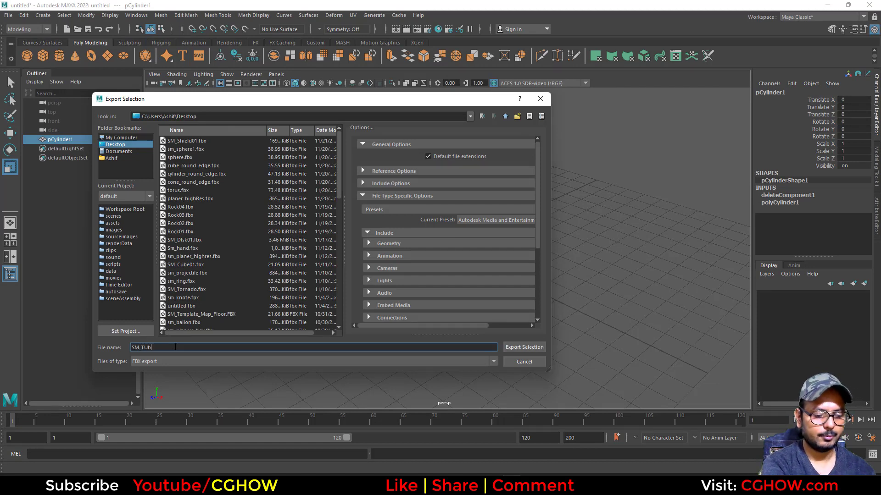
pyautogui.press('Return')
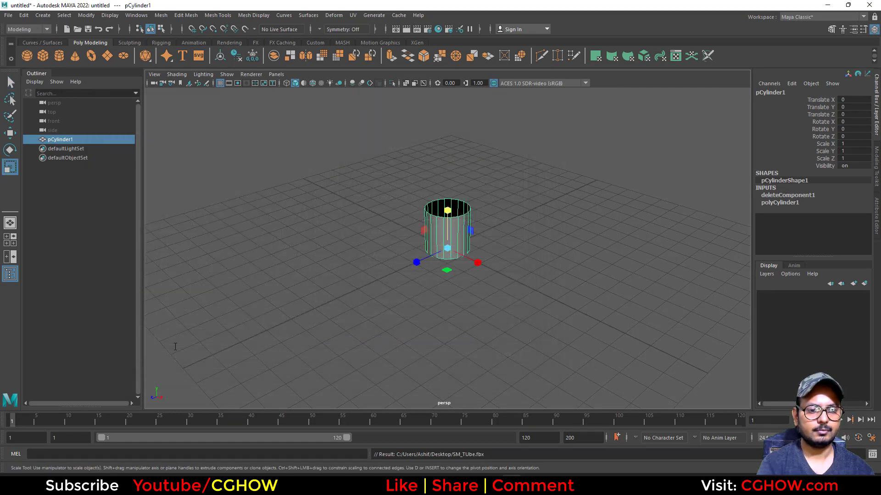
# - Switch to Unreal Editor and import SM_TUbe.fbx from the Desktop into the Content folder, dismissing the message log
pyautogui.click(826, 4)
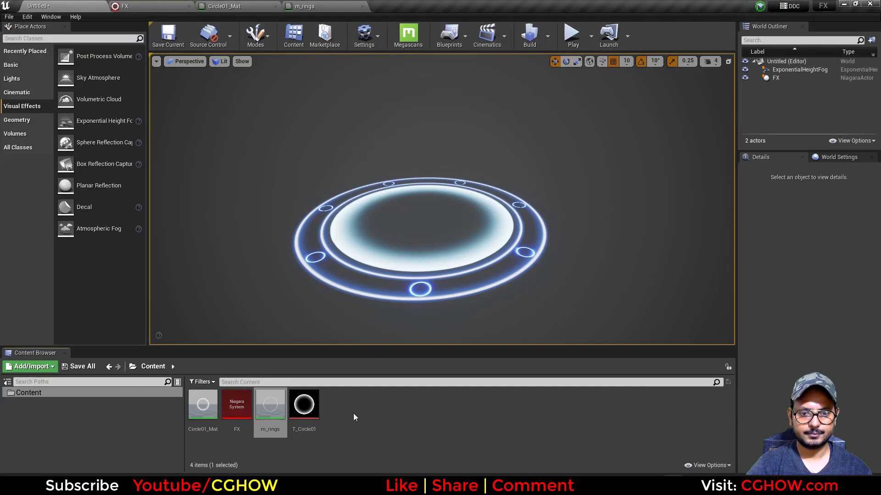
pyautogui.rightClick(353, 416)
pyautogui.click(400, 161)
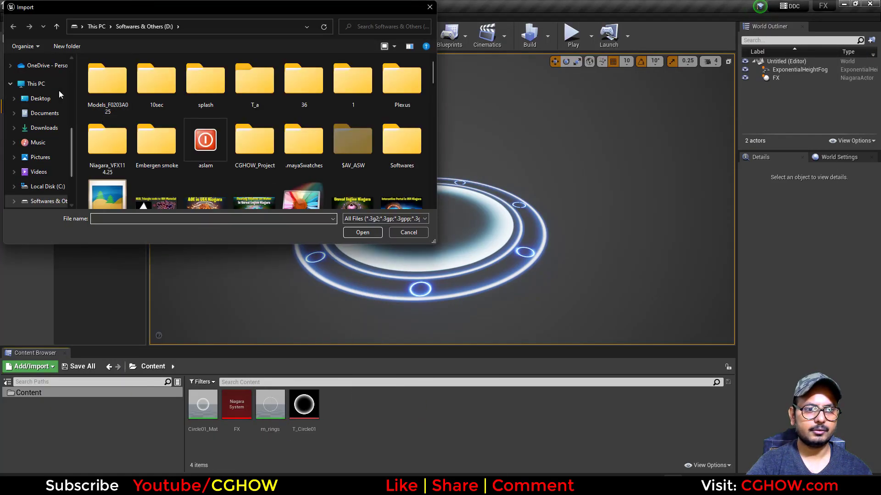
pyautogui.click(46, 98)
pyautogui.doubleClick(411, 94)
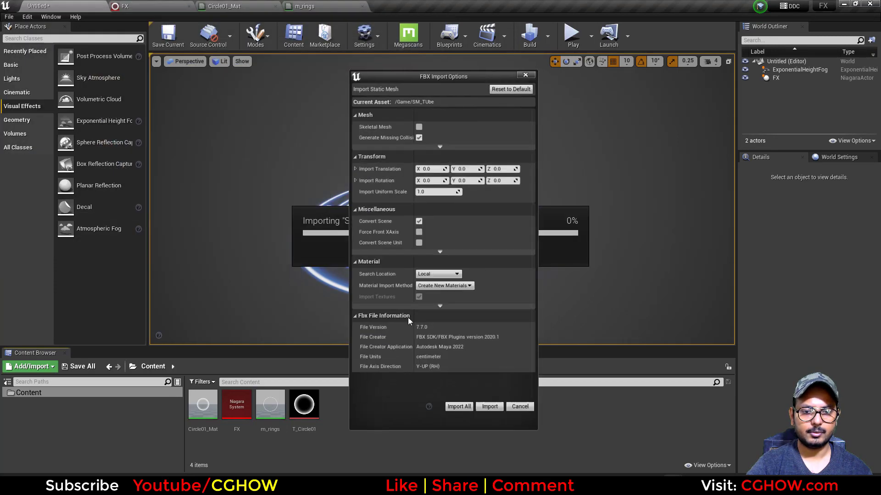
pyautogui.click(487, 383)
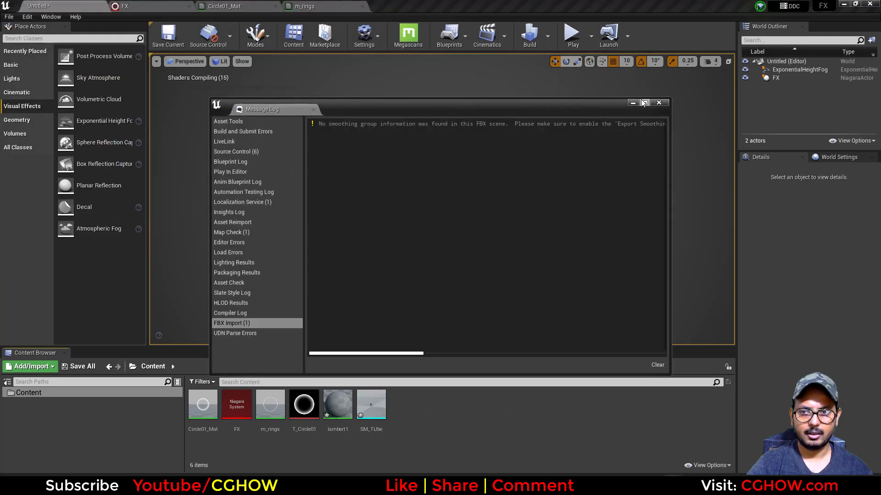
pyautogui.click(659, 102)
# - Rename the imported lambert1 material as M_Tube
pyautogui.click(334, 407)
pyautogui.press('F2')
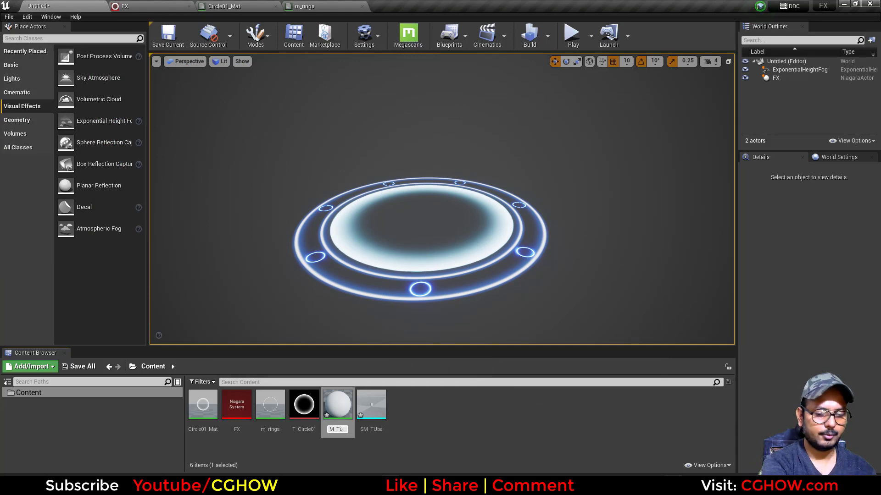
pyautogui.write('M_Tube')
pyautogui.press('Return')
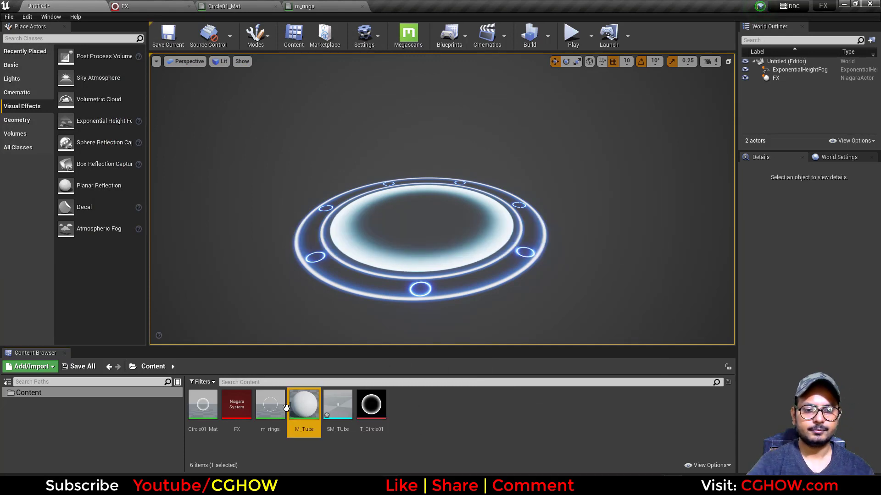
# - Open the M_Tube material and use the SM_TUbe mesh as its preview shape
pyautogui.doubleClick(296, 422)
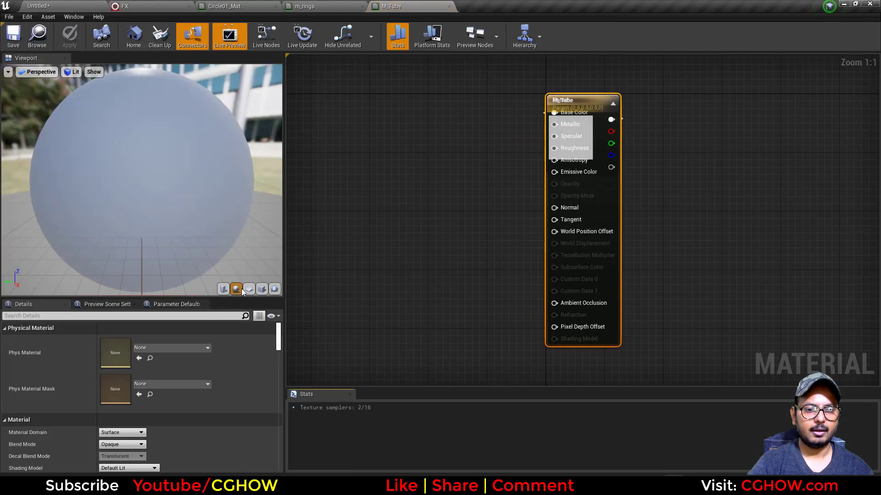
pyautogui.click(224, 289)
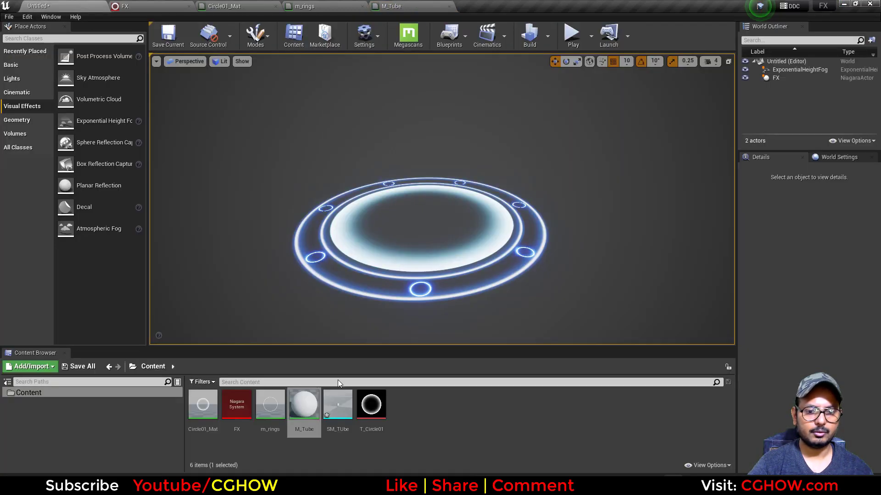
pyautogui.click(338, 405)
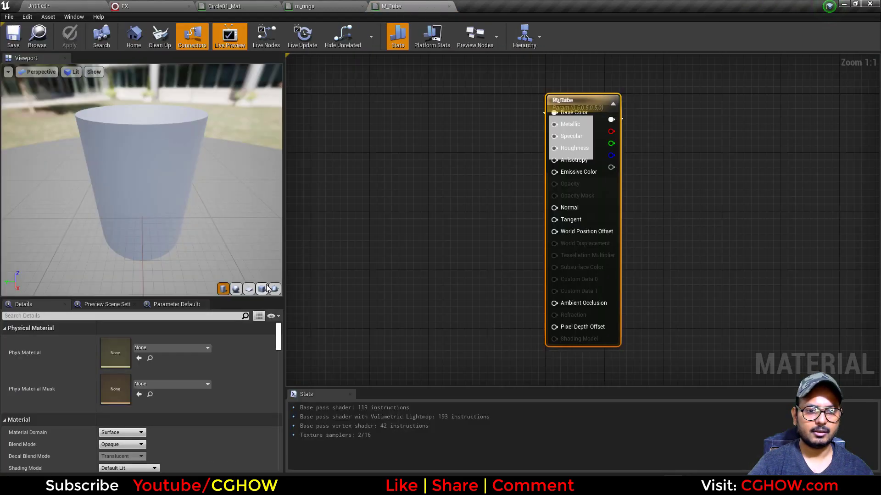
pyautogui.moveTo(234, 262); pyautogui.dragTo(230, 179, button='right')
pyautogui.moveTo(202, 197); pyautogui.dragTo(234, 176)
pyautogui.moveTo(409, 187); pyautogui.dragTo(495, 205, button='right')
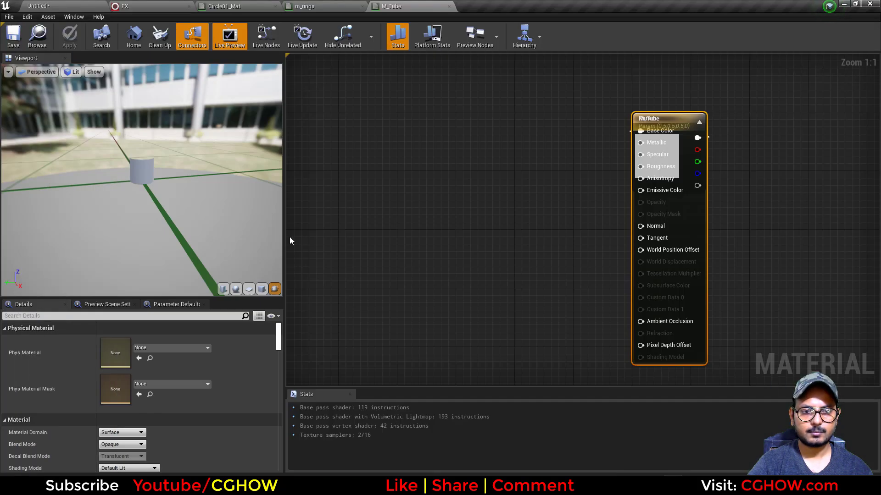
# - Add a TexCoord node and a component mask to the material graph, and connect the coordinates to the mask
pyautogui.rightClick(411, 192)
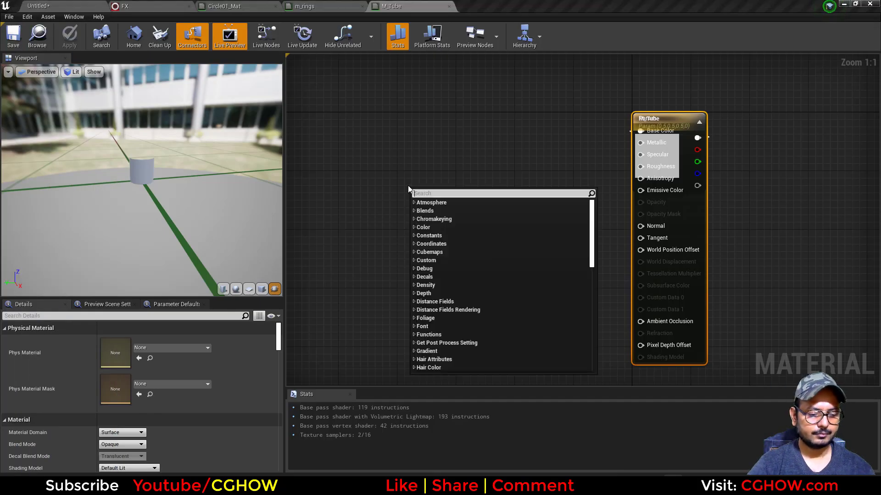
pyautogui.click(351, 182)
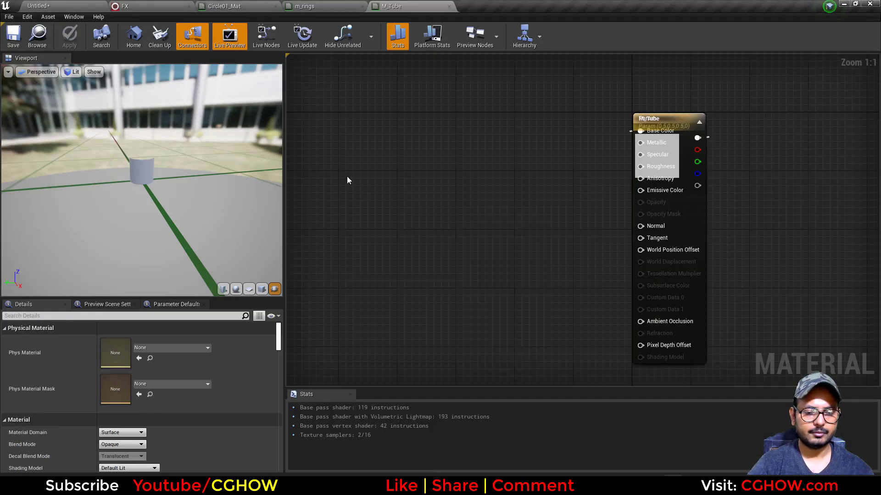
pyautogui.click(347, 179)
pyautogui.click(426, 175)
pyautogui.hotkey('shift', 'c')
pyautogui.keyDown('shift'); pyautogui.click(416, 185); pyautogui.keyUp('shift')
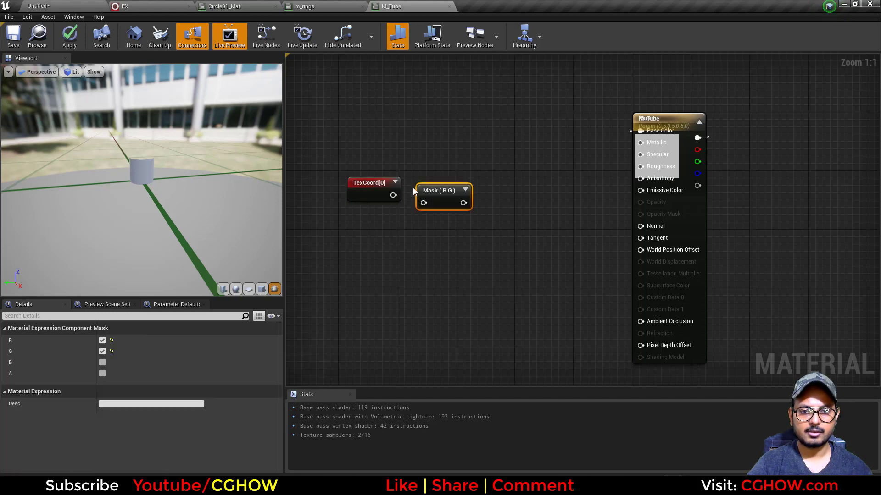
pyautogui.moveTo(393, 195); pyautogui.dragTo(423, 203)
# - Preview the mask node on the tube and restrict the mask to the G channel
pyautogui.press('space')
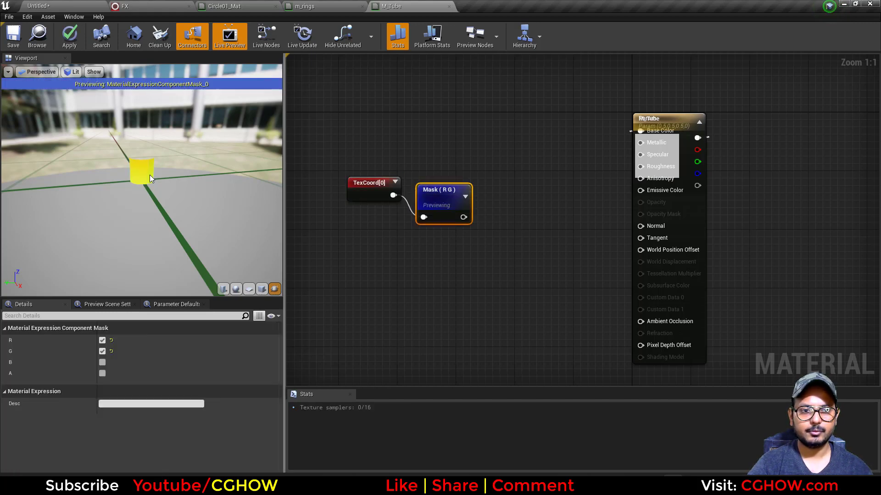
pyautogui.moveTo(197, 193); pyautogui.dragTo(103, 218)
pyautogui.click(102, 340)
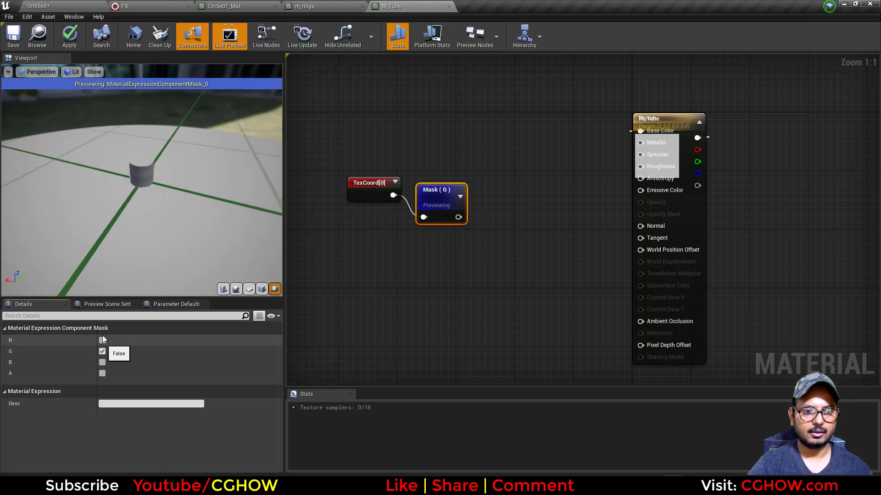
pyautogui.moveTo(140, 192); pyautogui.dragTo(275, 186)
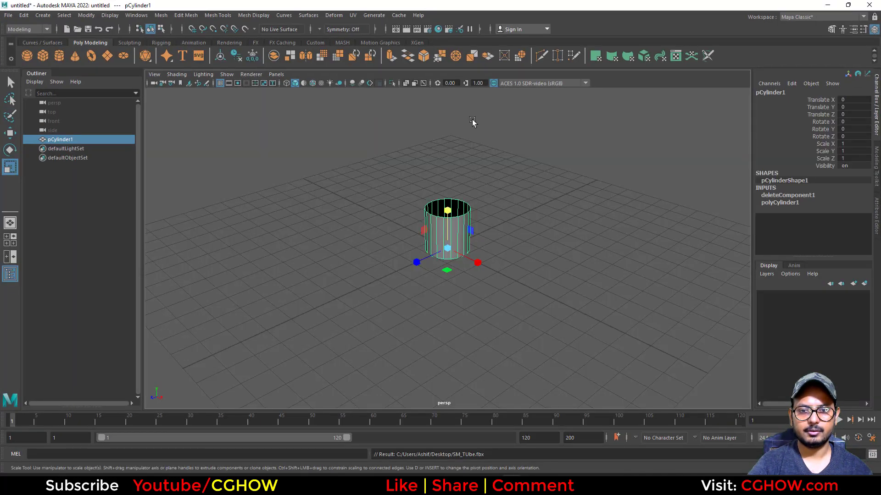
# - In Maya, normalize the cylinder's UV shell to fill the whole 0–1 UV square, and return to object mode
pyautogui.click(676, 55)
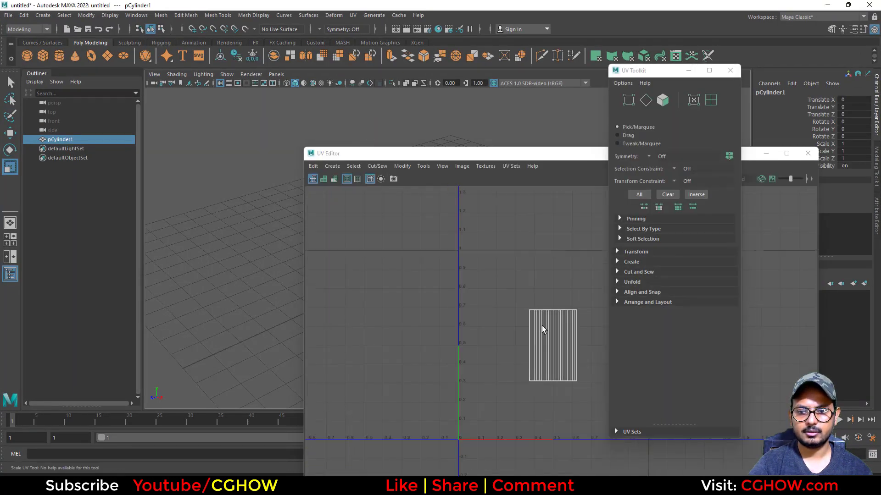
pyautogui.moveTo(546, 326); pyautogui.dragTo(517, 298, button='right')
pyautogui.doubleClick(566, 324)
pyautogui.click(814, 157)
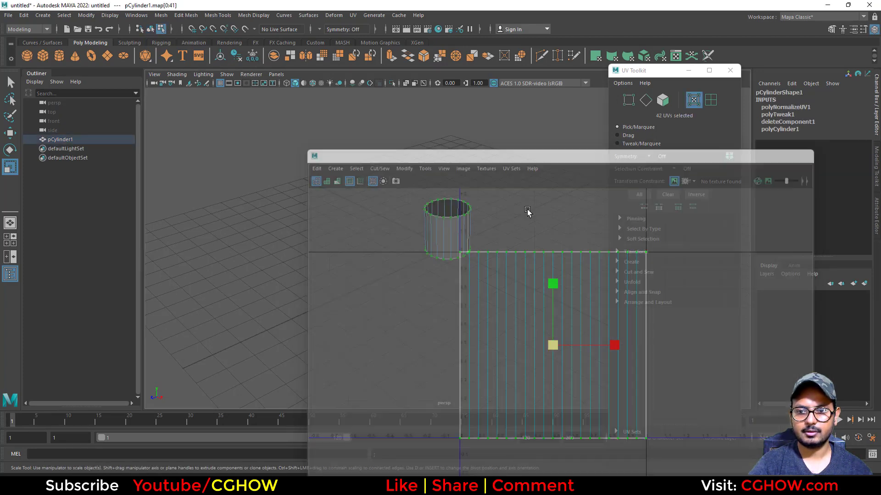
pyautogui.moveTo(462, 206); pyautogui.dragTo(481, 198, button='right')
# - Export the cylinder with its normalized UVs, overwriting SM_TUbe.fbx on the Desktop
pyautogui.click(8, 15)
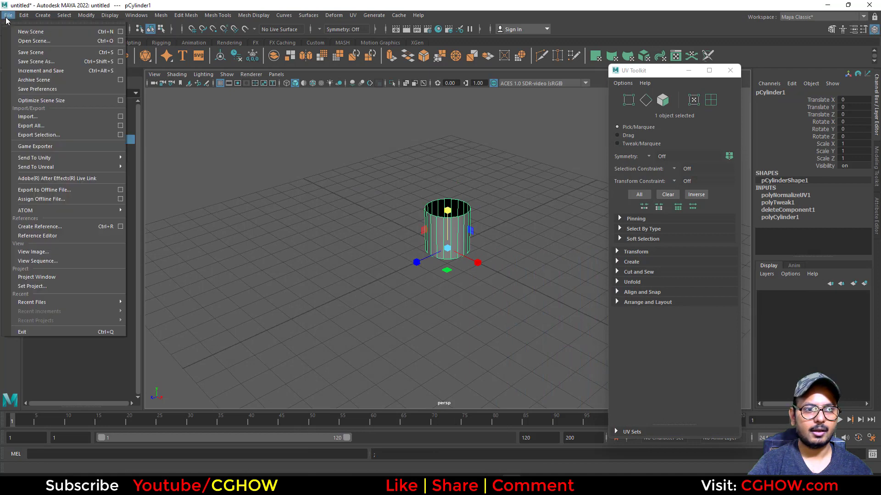
pyautogui.click(59, 140)
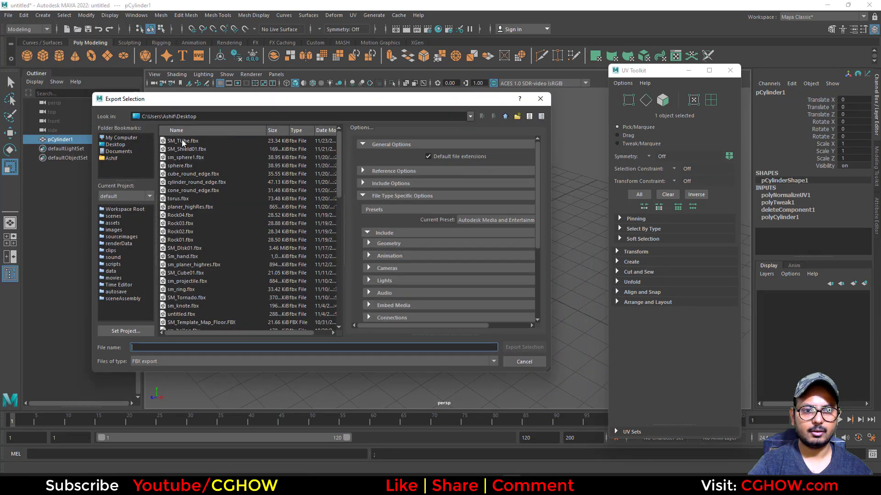
pyautogui.doubleClick(183, 142)
pyautogui.click(303, 250)
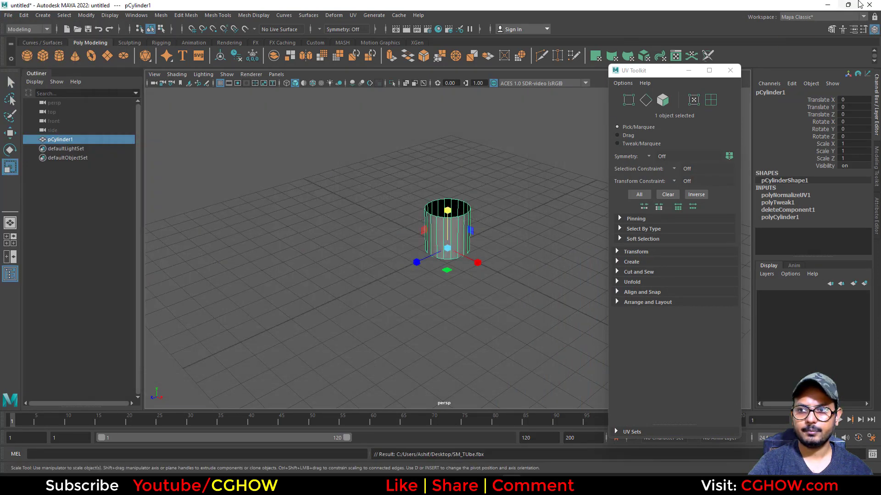
# - Switch to Unreal Editor's level and reimport the SM_TUbe static mesh from its source file
pyautogui.click(830, 4)
pyautogui.click(50, 3)
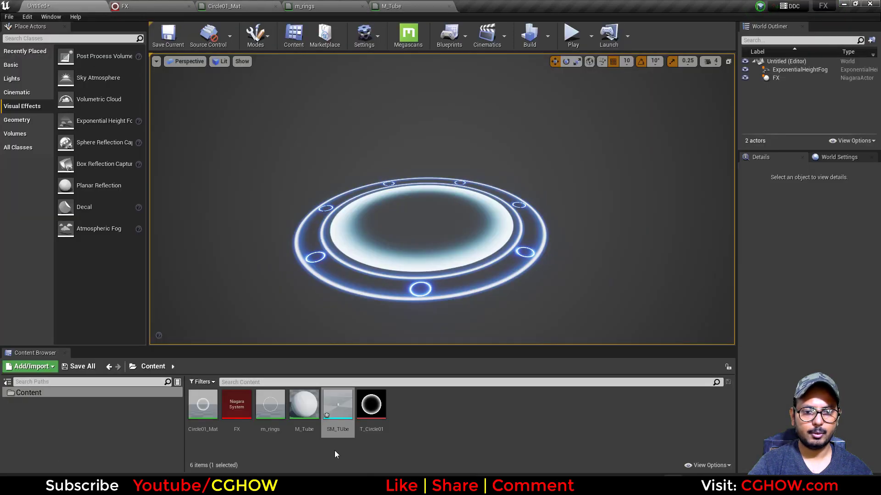
pyautogui.rightClick(332, 402)
pyautogui.click(369, 143)
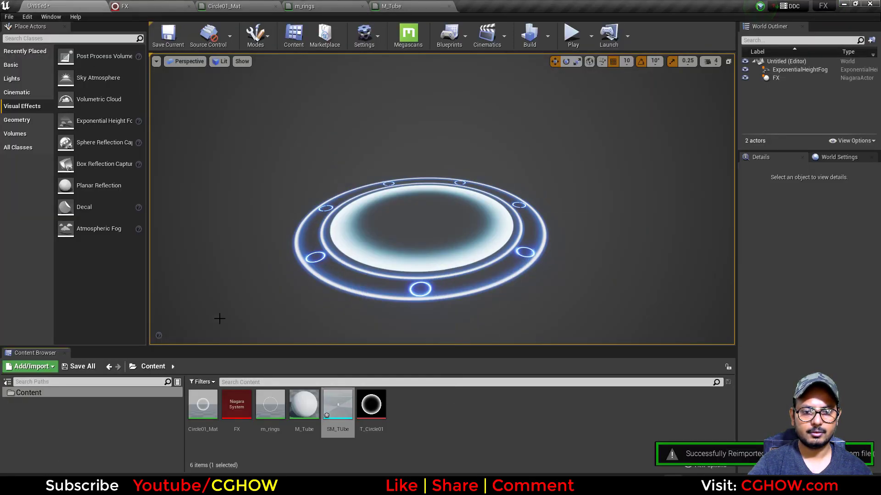
# - Back in Maya, scale the cylinder uniformly to about 12.07 and freeze its transformations
pyautogui.click(325, 485)
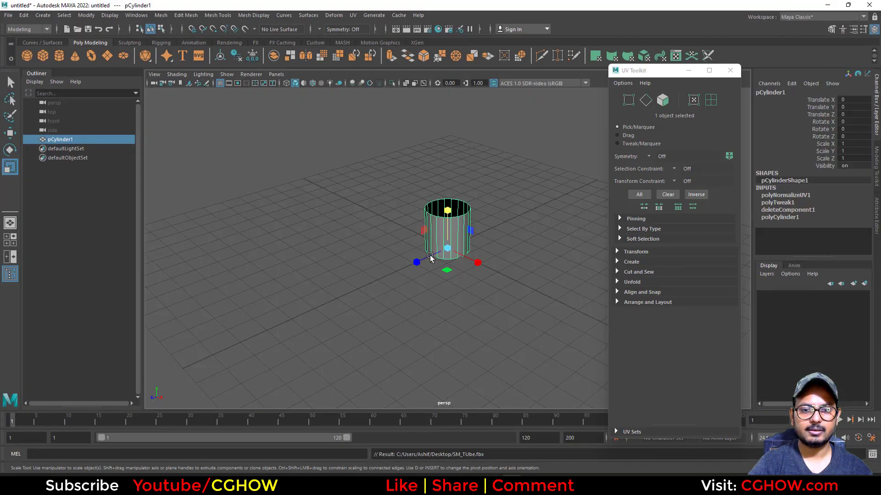
pyautogui.moveTo(444, 249); pyautogui.dragTo(743, 213)
pyautogui.click(86, 16)
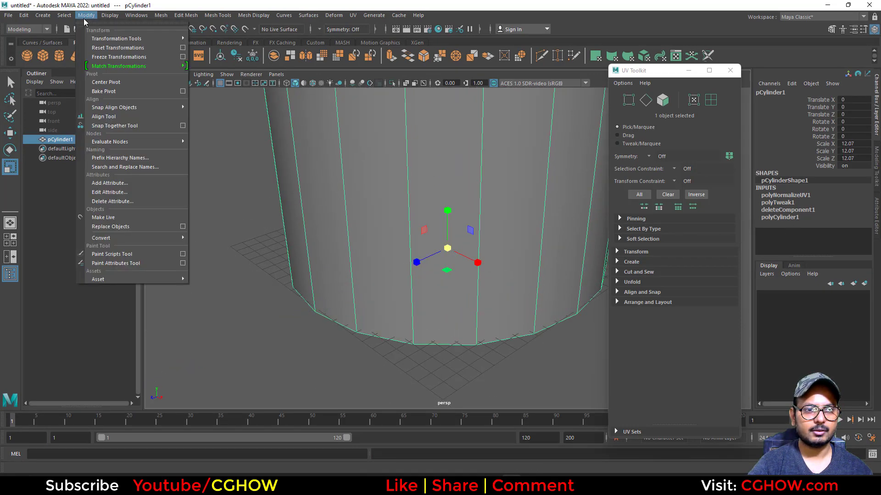
pyautogui.click(102, 57)
# - Export the enlarged cylinder over the existing SM_TUbe.fbx on the Desktop, confirming the replacement
pyautogui.click(3, 16)
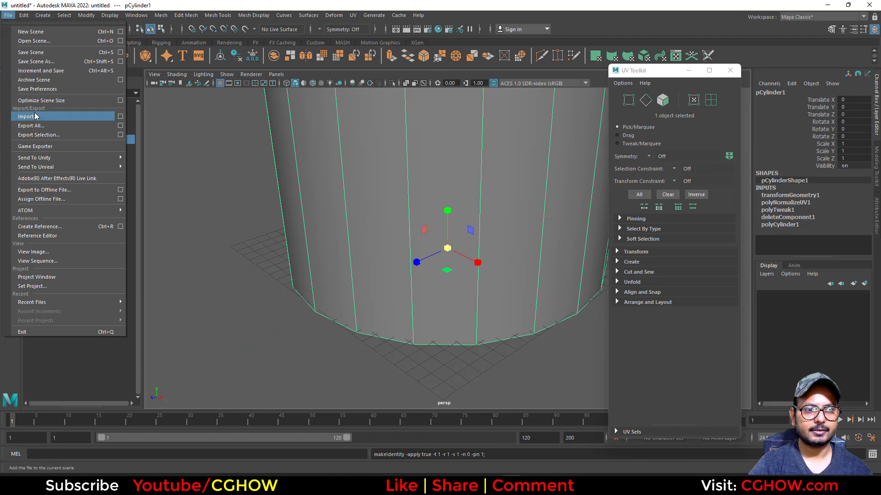
pyautogui.click(54, 137)
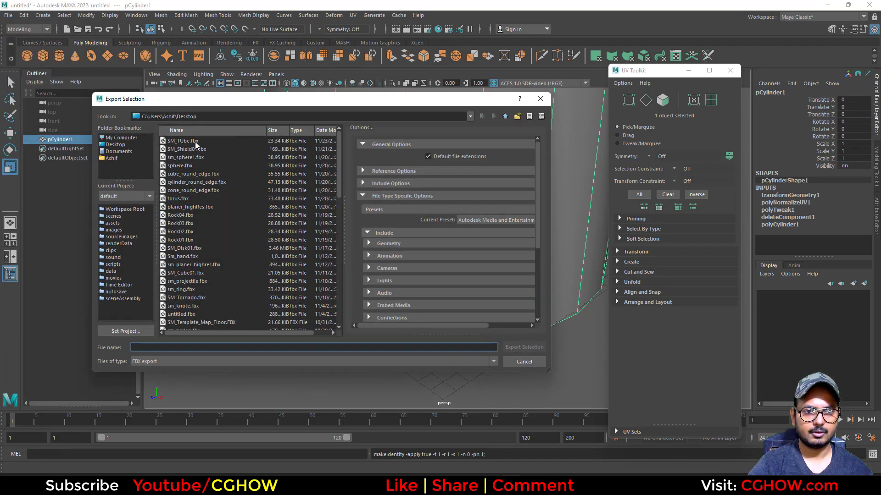
pyautogui.doubleClick(195, 143)
pyautogui.click(302, 249)
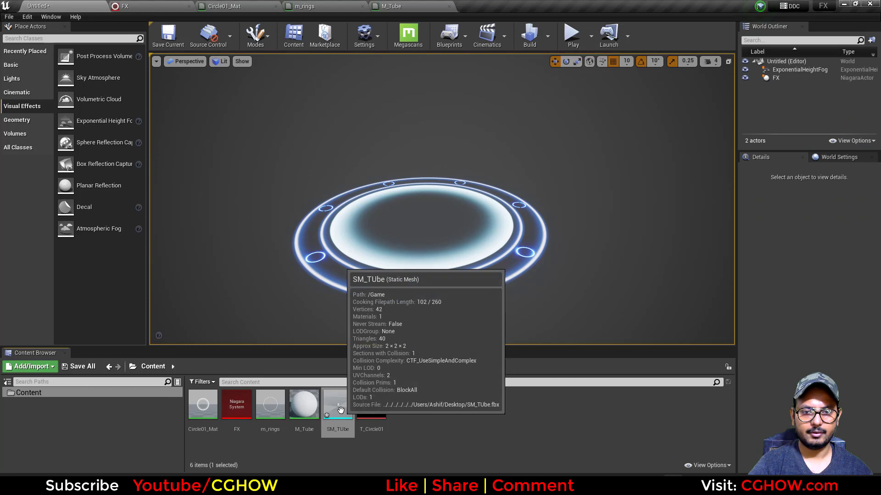
# - Reimport the SM_TUbe mesh from its source file and switch to the M_Tube material to view the enlarged tube
pyautogui.rightClick(340, 409)
pyautogui.click(380, 151)
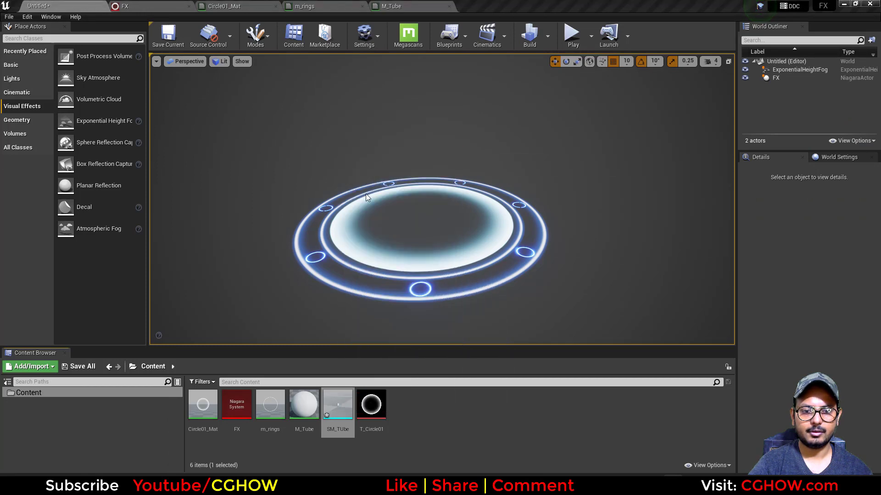
pyautogui.click(412, 5)
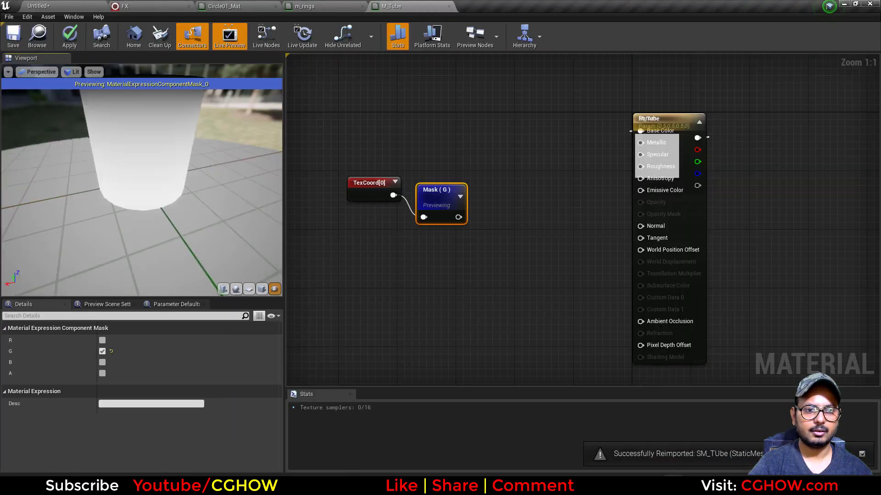
pyautogui.moveTo(142, 193); pyautogui.dragTo(225, 169)
# - Add a Power node fed by the green-channel Mask and preview its result on the tube
pyautogui.moveTo(475, 218); pyautogui.dragTo(452, 244, button='right')
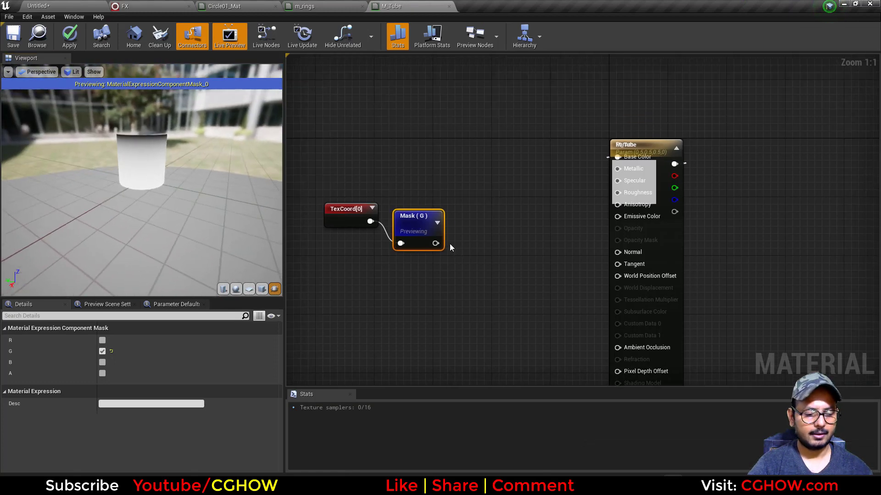
pyautogui.press('e')
pyautogui.click(453, 217)
pyautogui.moveTo(436, 243); pyautogui.dragTo(461, 235)
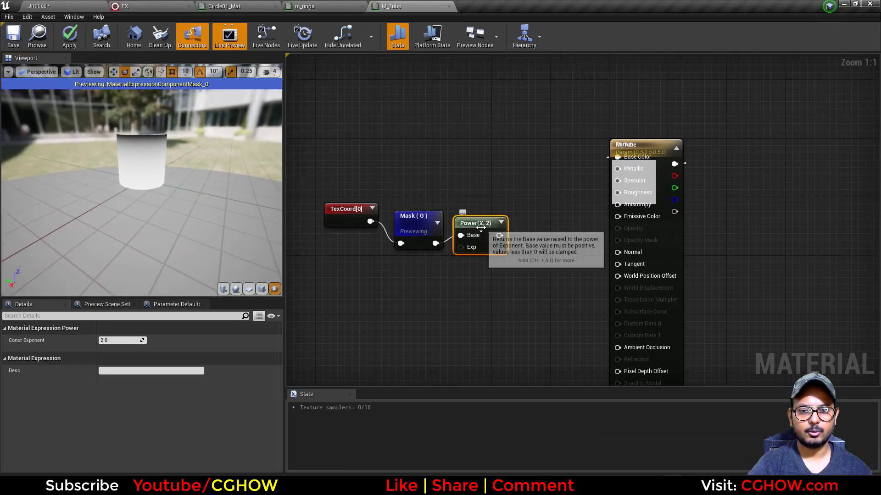
pyautogui.press('space')
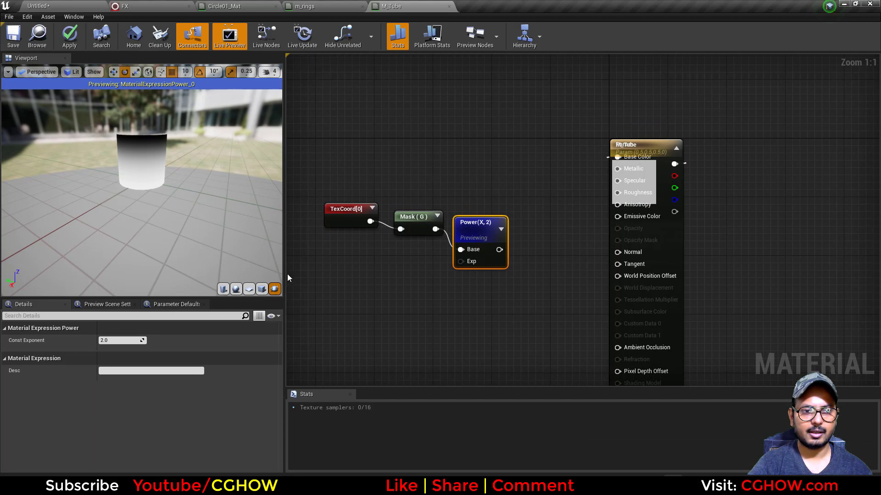
# - Delete the Param colour node and connect a new Particle Color node to M_Tube's Emissive Color
pyautogui.moveTo(494, 252); pyautogui.dragTo(436, 263, button='right')
pyautogui.moveTo(596, 162); pyautogui.dragTo(698, 162)
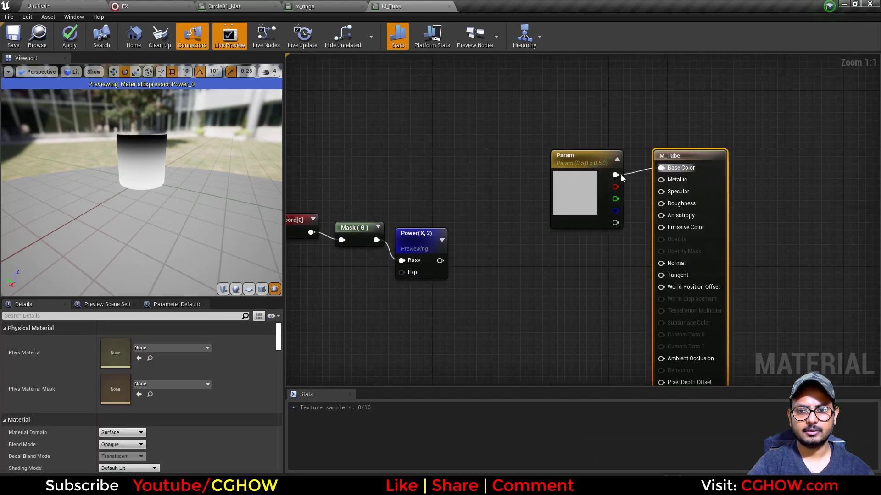
pyautogui.click(586, 192)
pyautogui.press('Delete')
pyautogui.rightClick(475, 139)
pyautogui.write('parti')
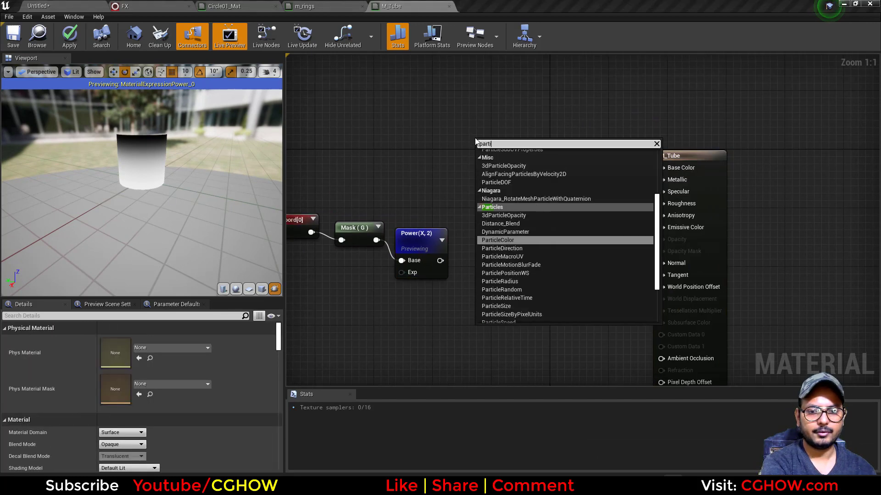
pyautogui.press('Return')
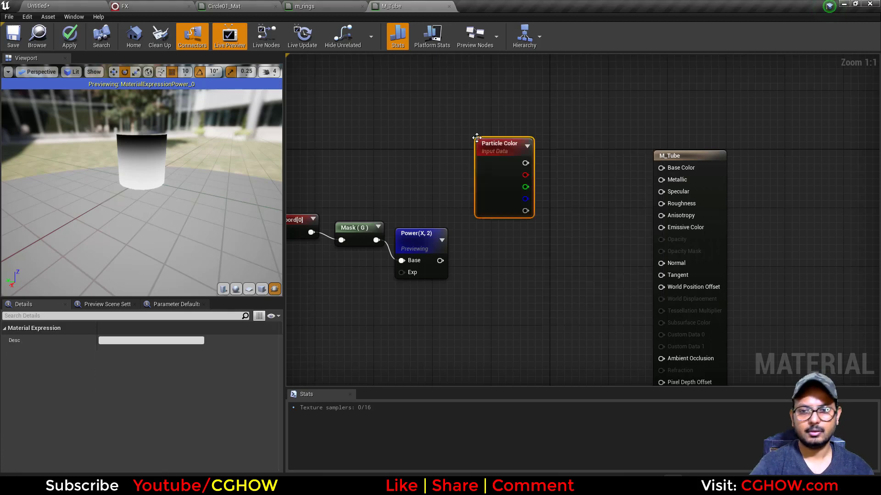
pyautogui.moveTo(526, 162); pyautogui.dragTo(660, 227)
# - Set M_Tube to the Additive blend mode and Unlit shading model, and make it two sided
pyautogui.click(696, 202)
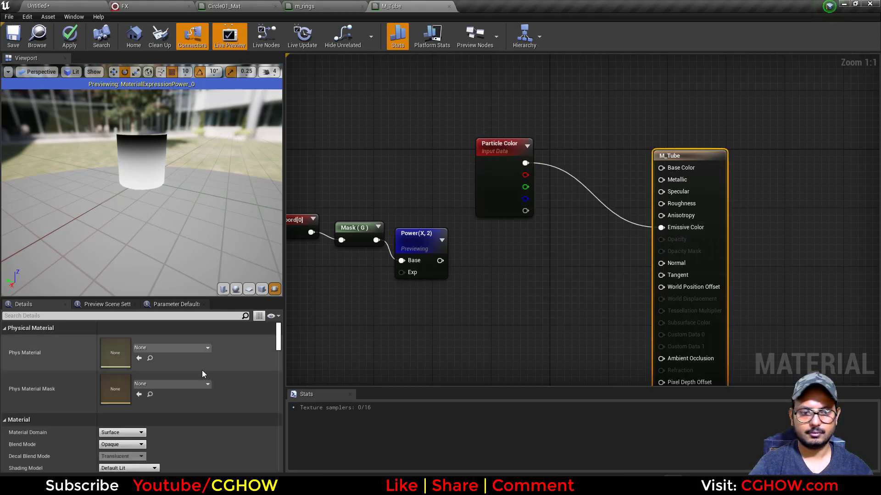
pyautogui.scroll(-4, 202, 370)
pyautogui.click(120, 388)
pyautogui.click(118, 412)
pyautogui.click(118, 411)
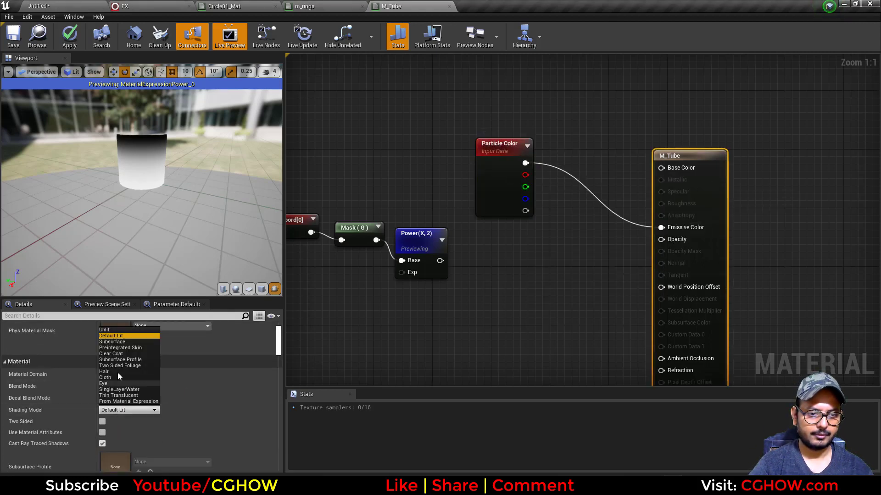
pyautogui.click(104, 329)
pyautogui.click(102, 421)
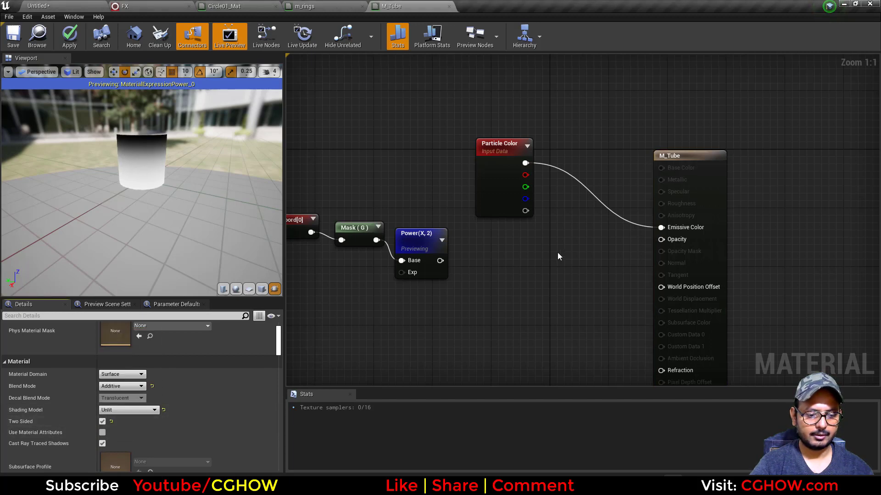
# - Multiply the Particle Color alpha by the Power output and connect the product to M_Tube's Opacity
pyautogui.moveTo(545, 248); pyautogui.dragTo(531, 272, button='right')
pyautogui.press('m')
pyautogui.click(522, 262)
pyautogui.moveTo(425, 285); pyautogui.dragTo(527, 290)
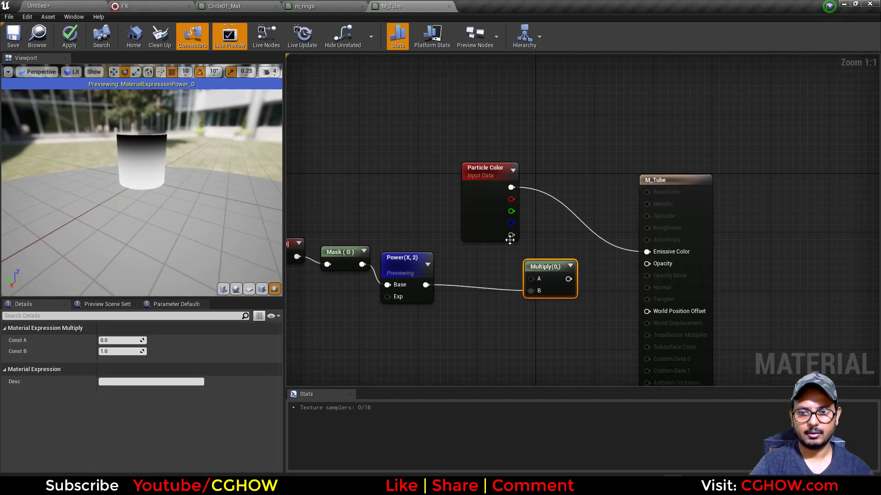
pyautogui.moveTo(510, 236); pyautogui.dragTo(661, 265)
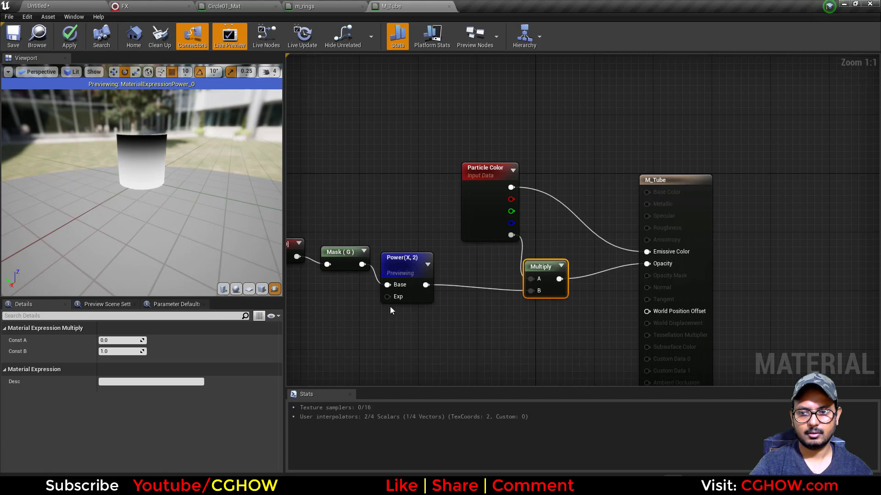
# - Add a Dynamic Parameter node and connect its first output to the Power node's exponent
pyautogui.moveTo(288, 307); pyautogui.dragTo(404, 283, button='right')
pyautogui.rightClick(397, 279)
pyautogui.write('dyn')
pyautogui.click(430, 329)
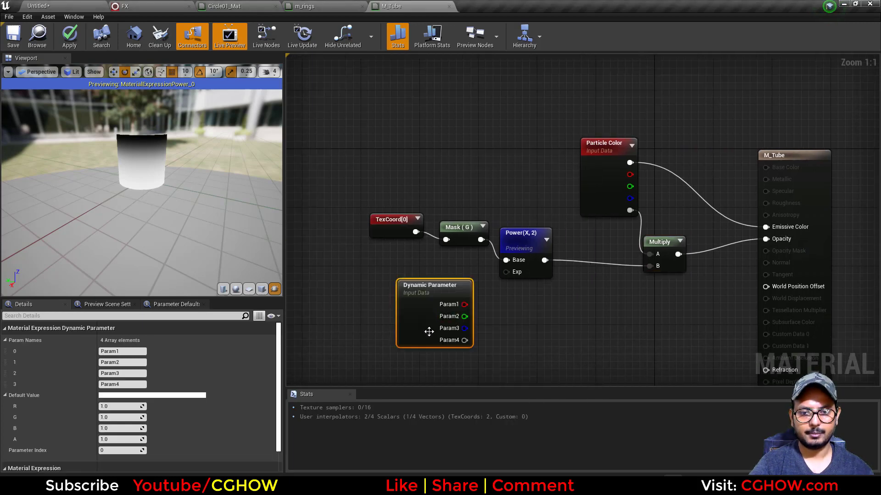
pyautogui.moveTo(464, 304); pyautogui.dragTo(506, 272)
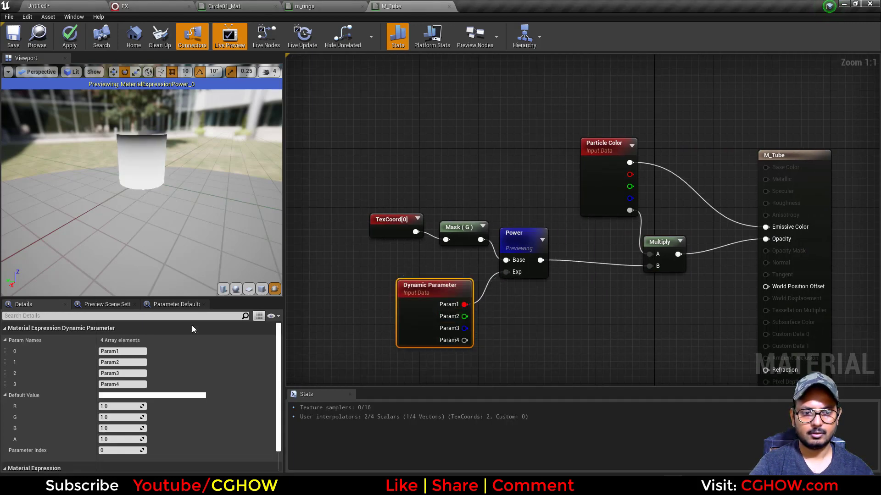
# - Name the dynamic parameter's first output height, save the M_Tube material and locate it in the Content Browser
pyautogui.click(126, 351)
pyautogui.write('h')
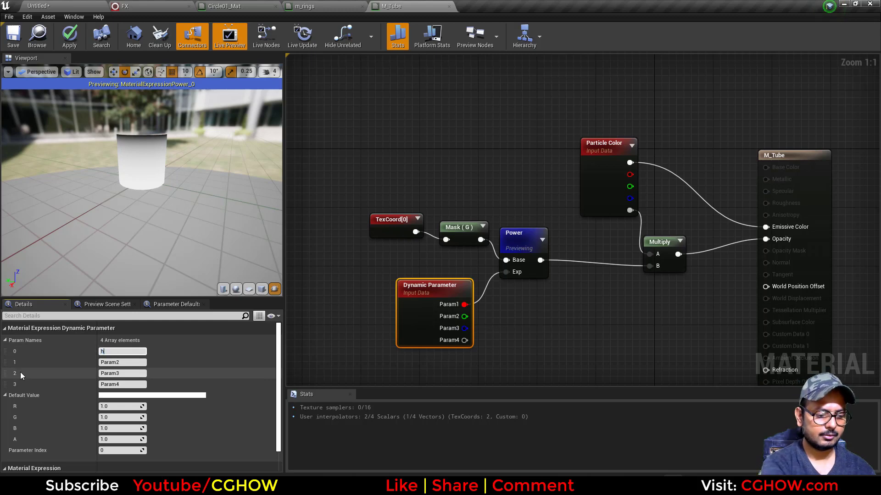
pyautogui.write('ei')
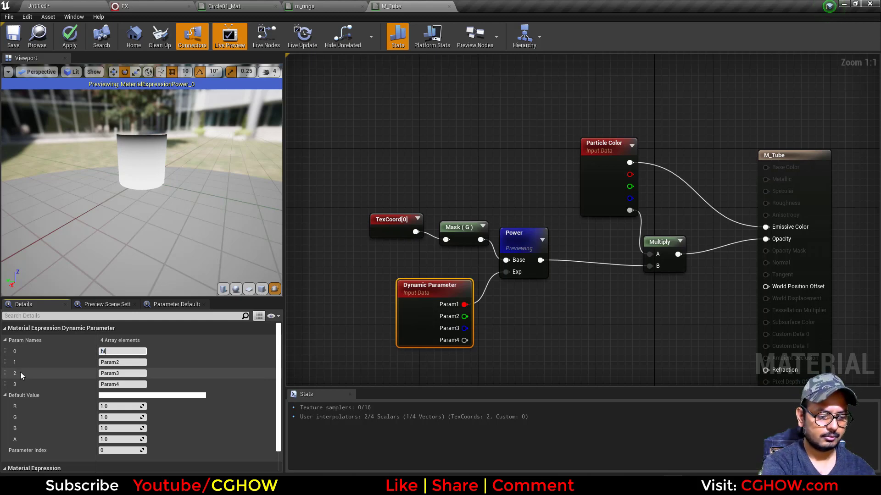
pyautogui.press('BackSpace')
pyautogui.write('eig')
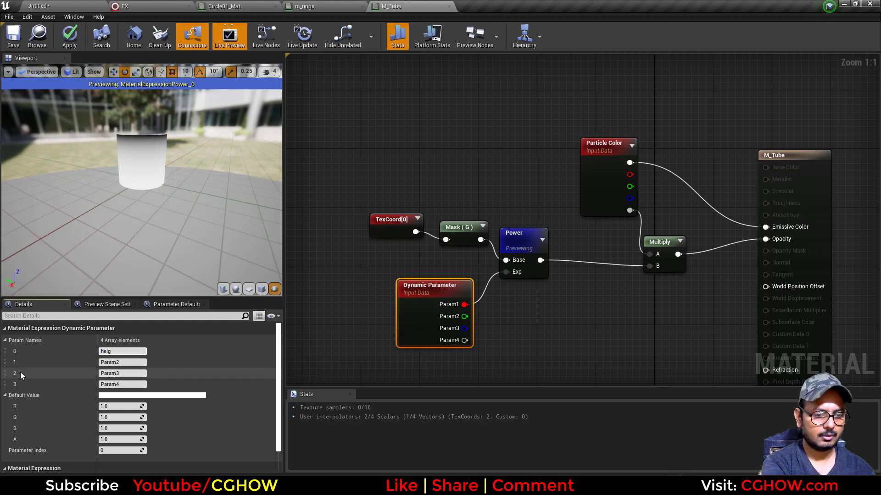
pyautogui.write('ht')
pyautogui.press('Return')
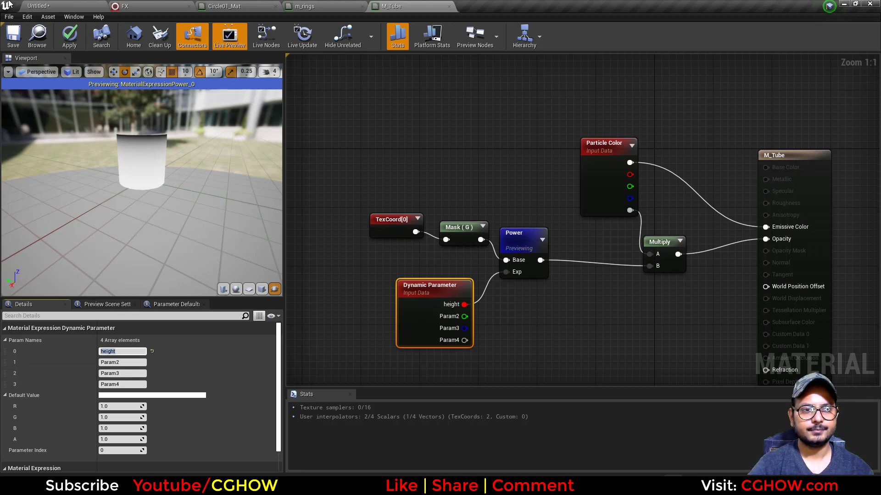
pyautogui.click(11, 41)
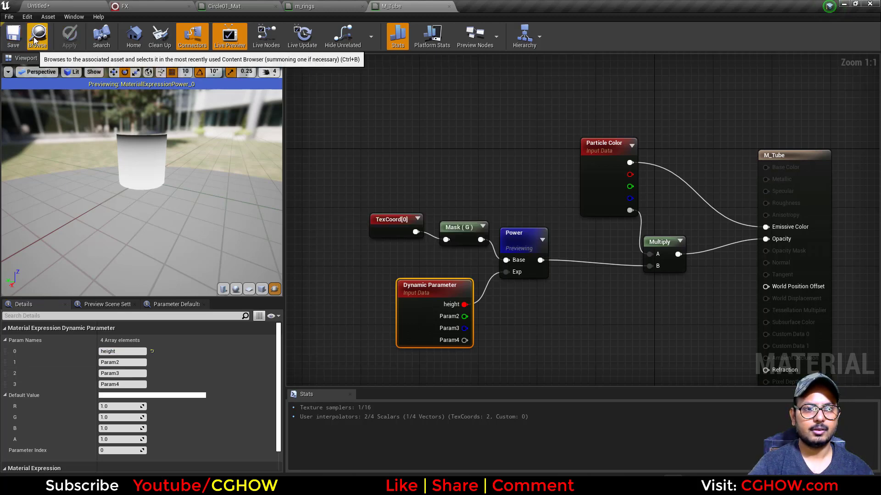
pyautogui.click(39, 37)
# - In the FX Niagara system, duplicate the Rings001 emitter, place the copy beside it and name it beams
pyautogui.click(141, 5)
pyautogui.moveTo(344, 160); pyautogui.dragTo(185, 180, button='right')
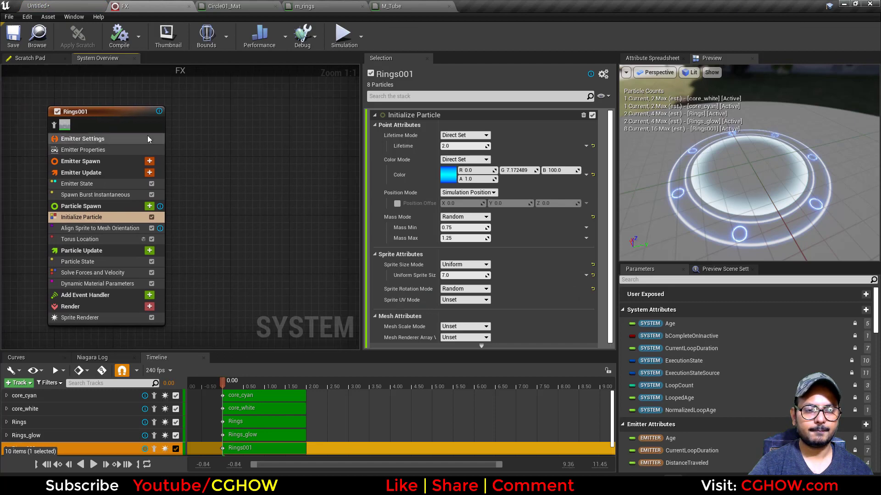
pyautogui.click(120, 112)
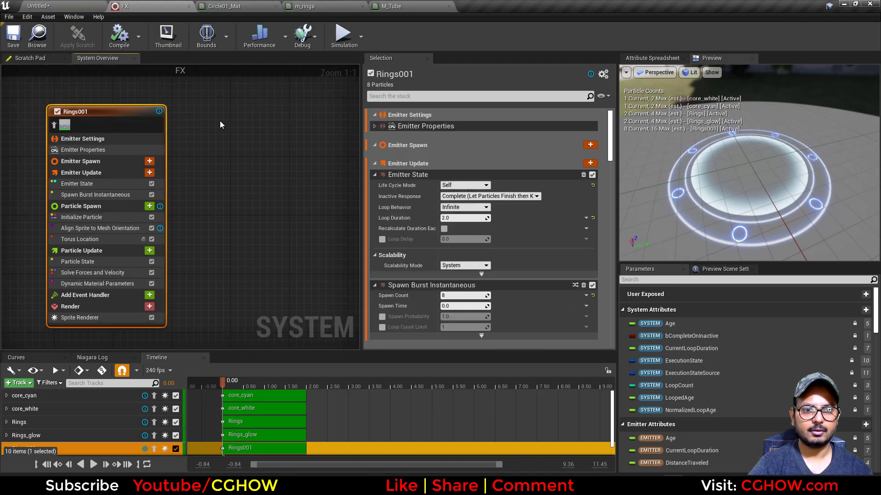
pyautogui.hotkey('ctrl', 'v')
pyautogui.moveTo(242, 152); pyautogui.dragTo(235, 133)
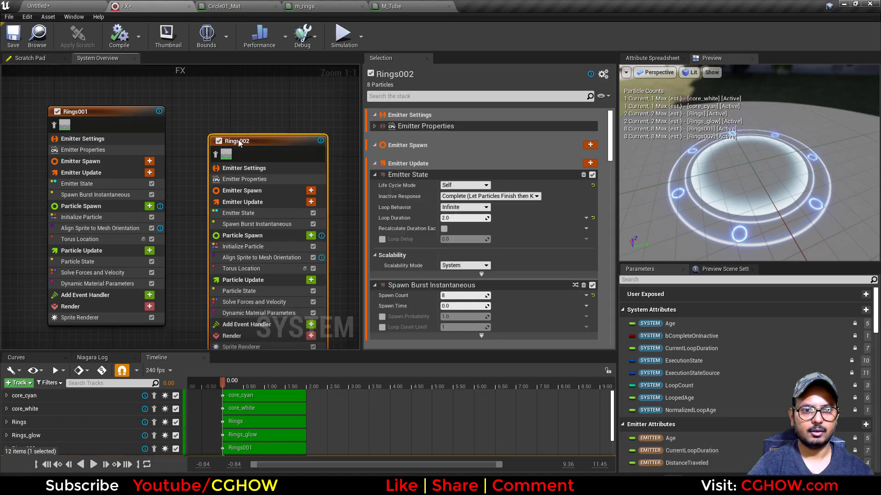
pyautogui.doubleClick(238, 140)
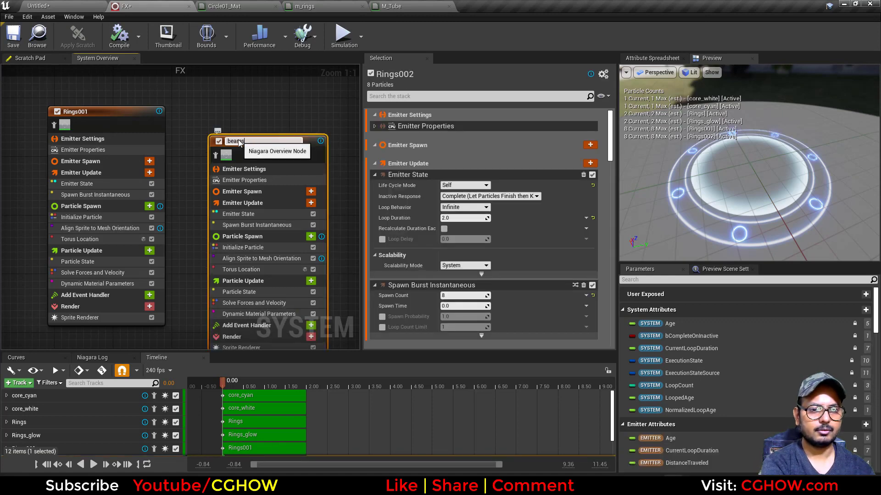
pyautogui.press('Return')
# - Delete the Align Sprite to Mesh Orientation module and the Sprite Renderer from the beams emitter
pyautogui.moveTo(194, 185); pyautogui.dragTo(155, 128, button='right')
pyautogui.moveTo(150, 288); pyautogui.dragTo(145, 303, button='right')
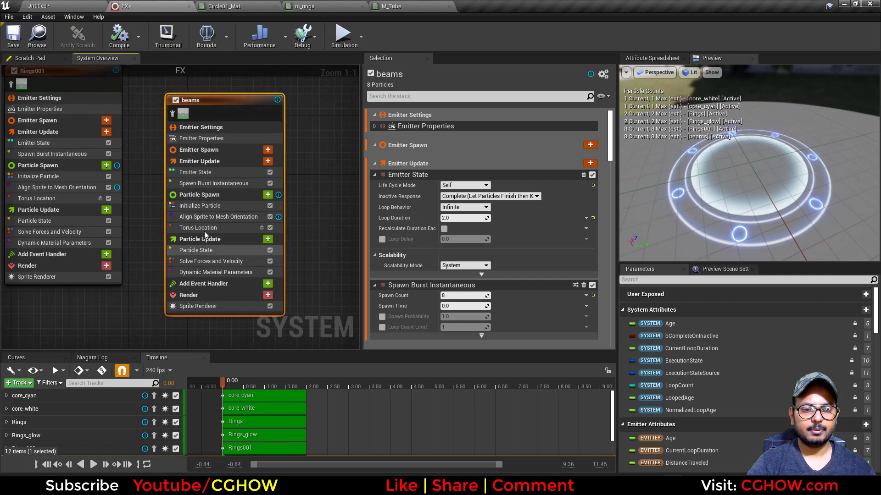
pyautogui.click(216, 218)
pyautogui.press('Delete')
pyautogui.click(199, 297)
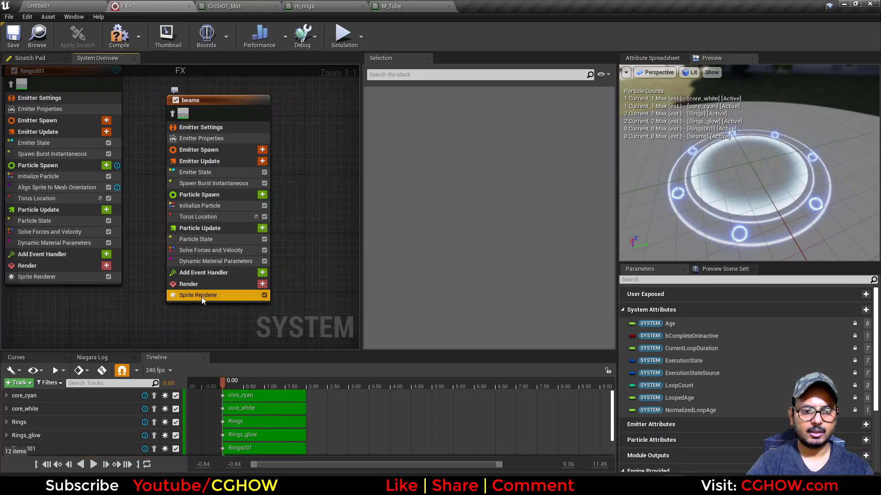
pyautogui.press('Delete')
# - Add a Mesh Renderer to the beams emitter and assign SM_TUbe as its mesh
pyautogui.click(264, 279)
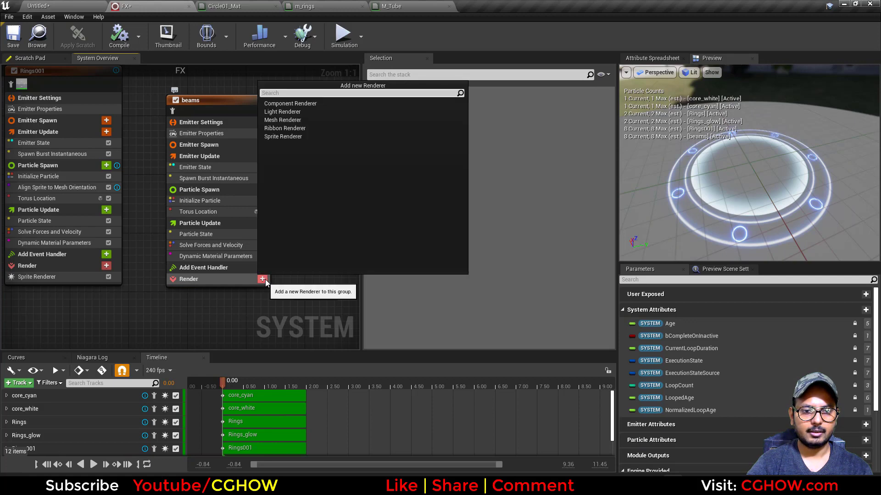
pyautogui.click(278, 125)
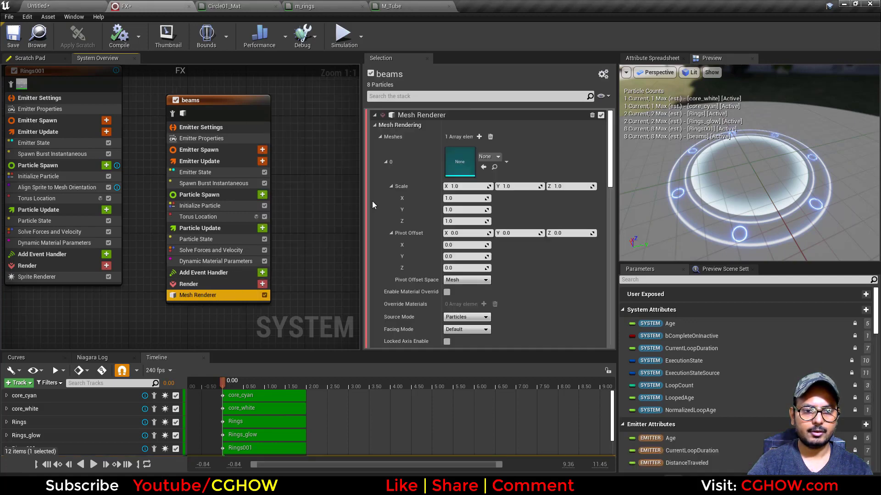
pyautogui.click(485, 158)
pyautogui.click(498, 225)
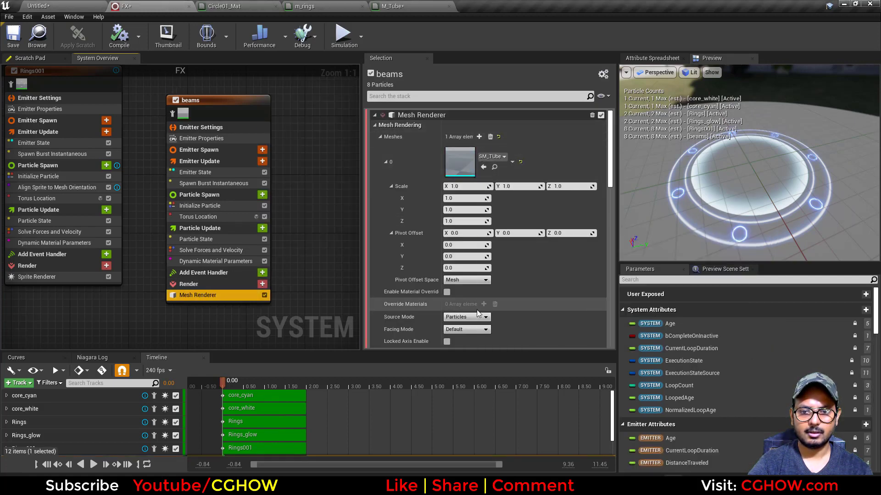
# - Enable material overrides on the beams Mesh Renderer and add an override element using M_Tube
pyautogui.click(451, 291)
pyautogui.click(484, 304)
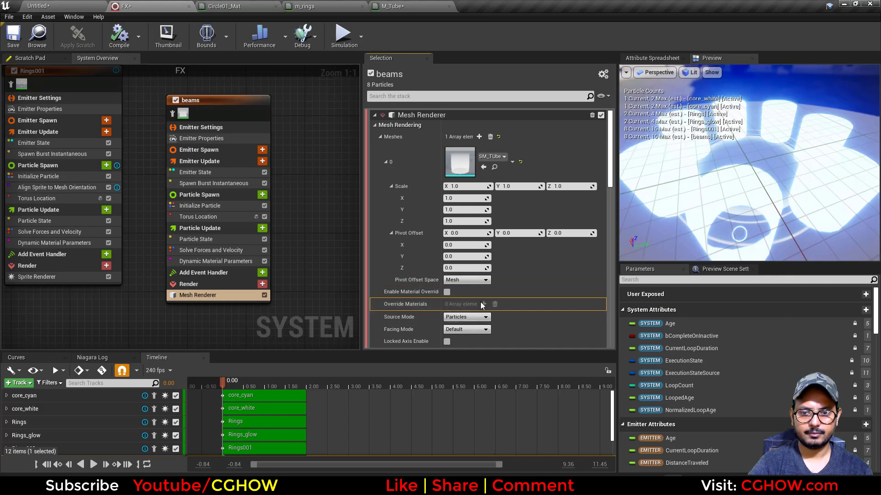
pyautogui.click(447, 293)
pyautogui.click(484, 304)
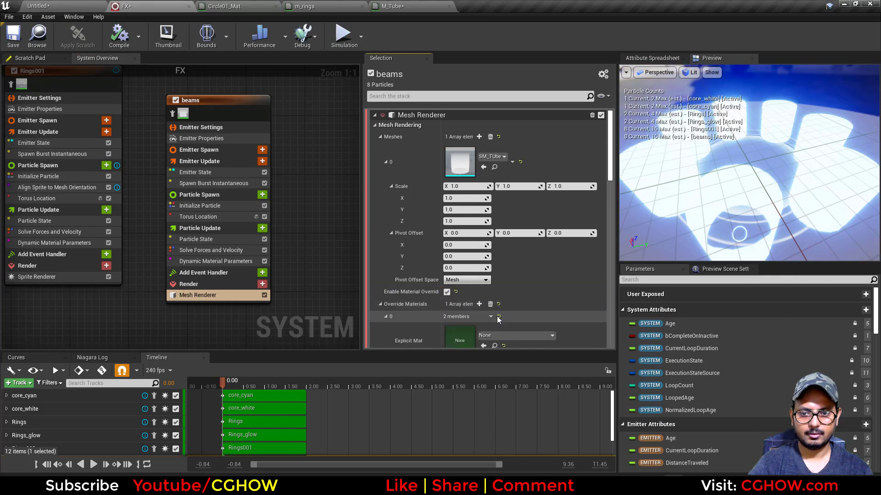
pyautogui.click(513, 336)
pyautogui.click(503, 237)
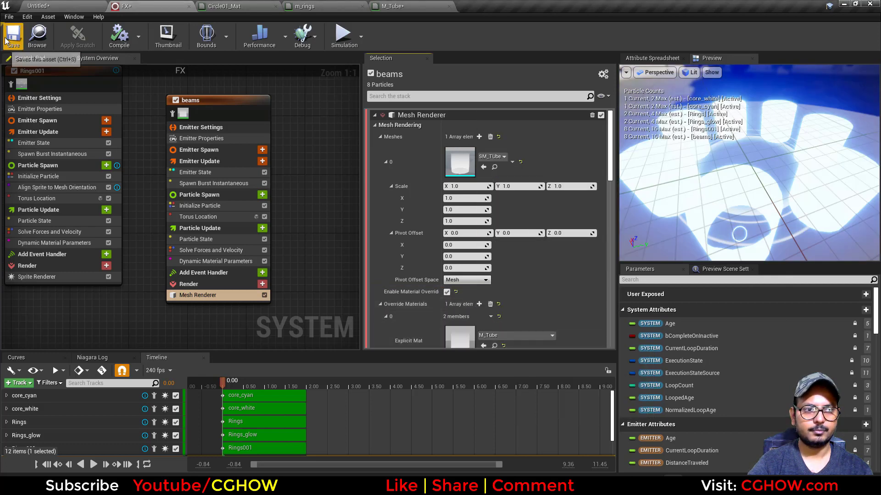
# - Save the modified M_Tube and SM_TUbe assets from the level editor, skip saving the untitled level, and return to FX
pyautogui.click(37, 6)
pyautogui.click(78, 366)
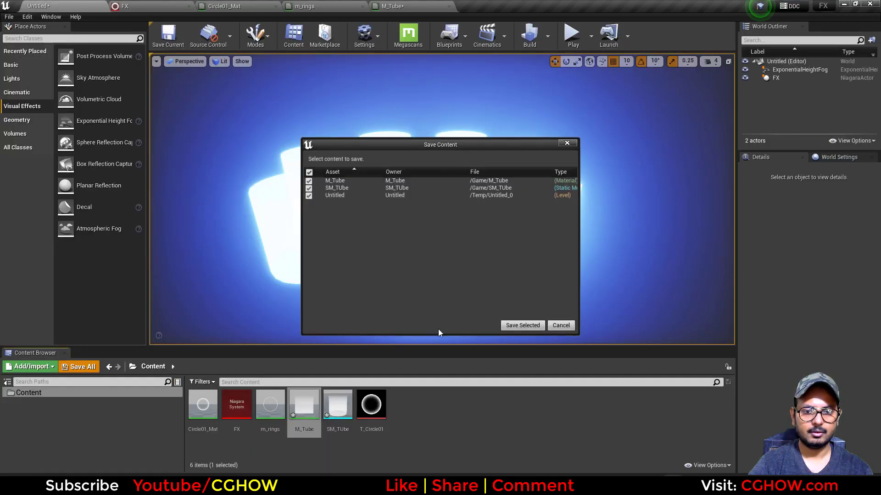
pyautogui.click(522, 326)
pyautogui.click(694, 386)
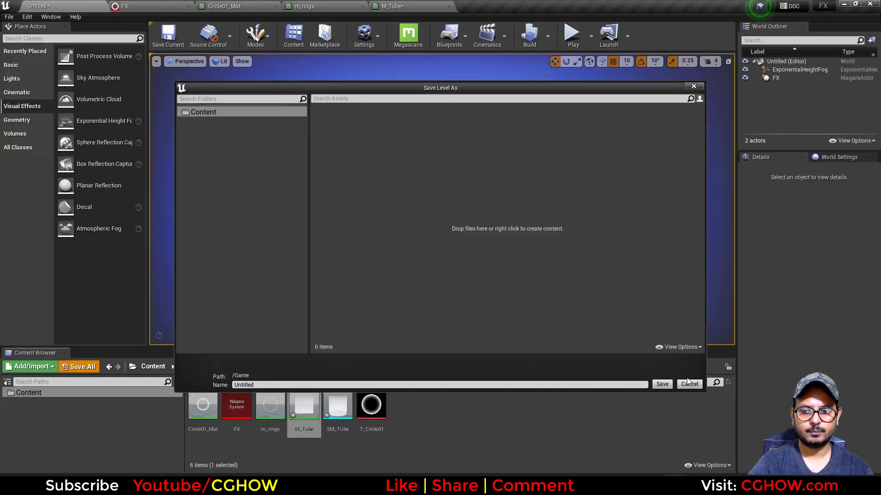
pyautogui.click(133, 6)
pyautogui.scroll(-5, 689, 233)
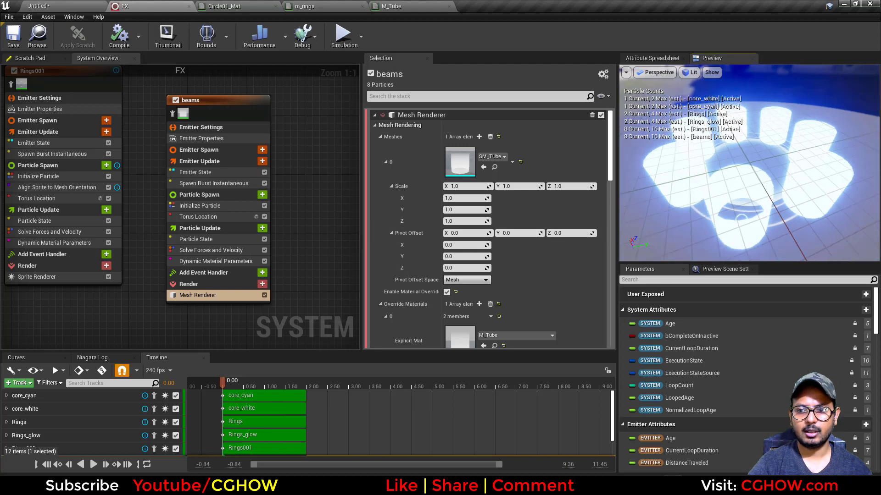
# - Lower the brightness value (V) of the beams emitter's Initialize Particle color to 1
pyautogui.moveTo(688, 232); pyautogui.dragTo(692, 217)
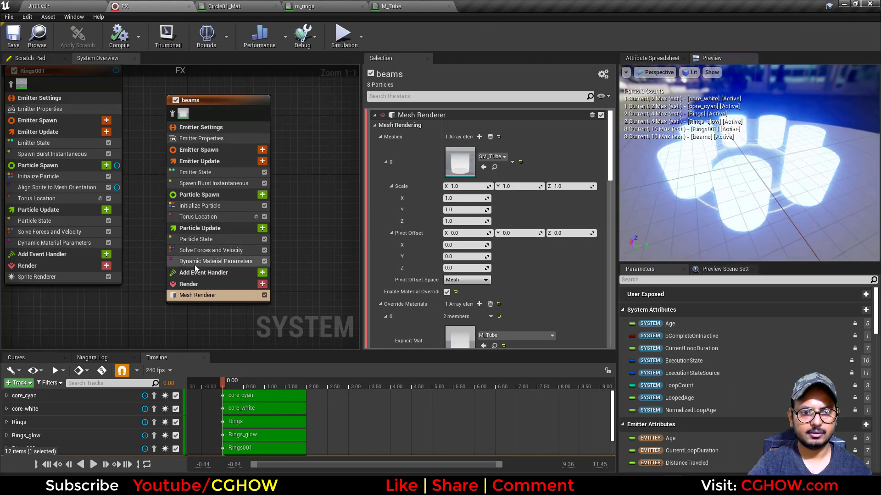
pyautogui.click(199, 205)
pyautogui.click(449, 175)
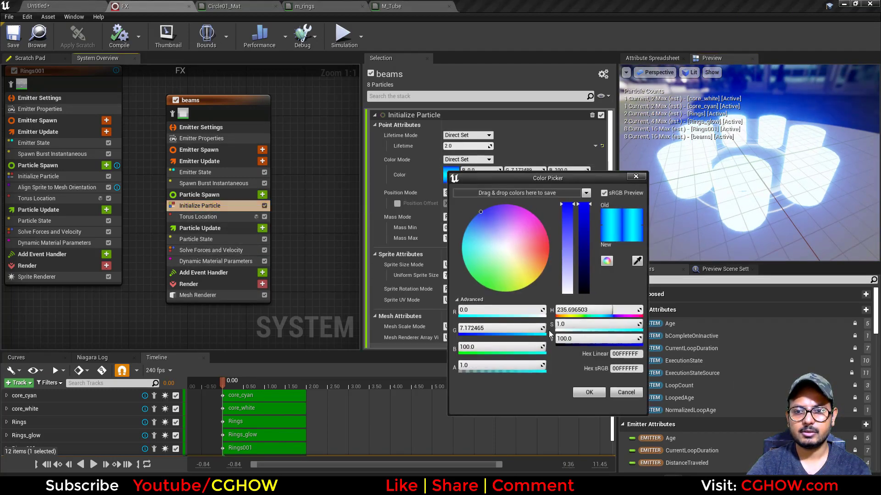
pyautogui.click(569, 338)
pyautogui.write('1')
pyautogui.press('Return')
pyautogui.click(589, 393)
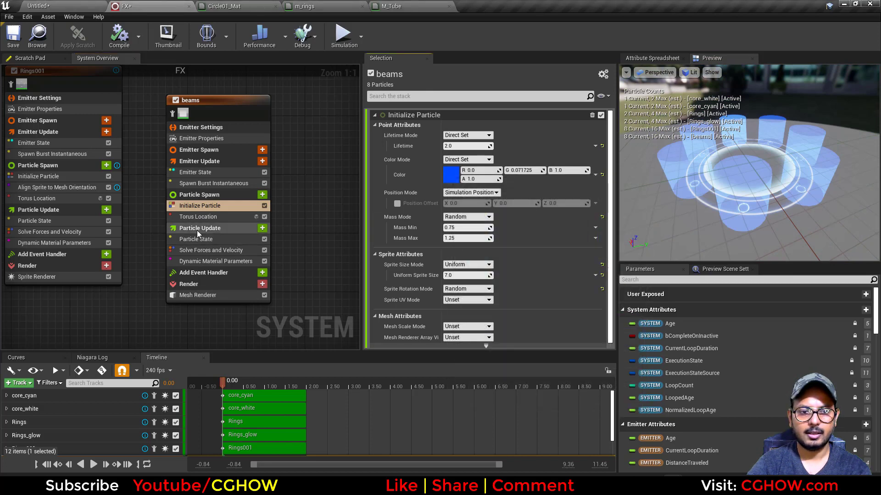
# - In the beams Dynamic Material Parameters, reset Param2 to its default and raise height to about 2.09
pyautogui.click(215, 260)
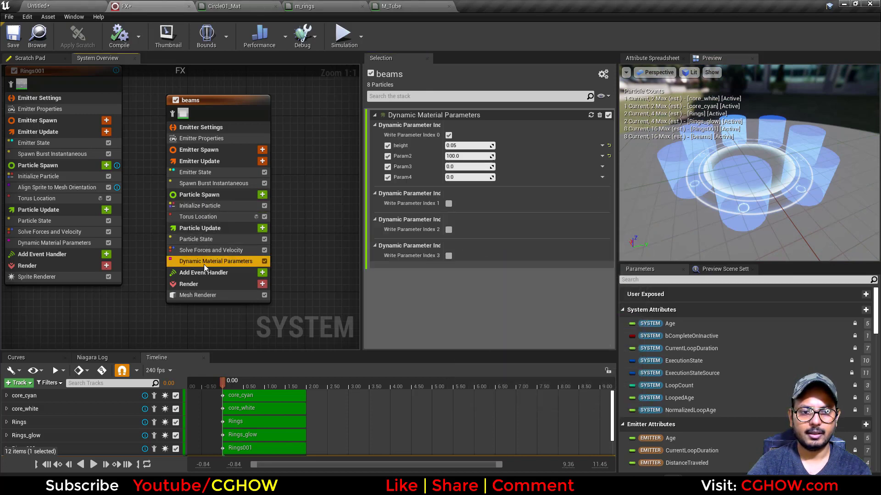
pyautogui.click(608, 157)
pyautogui.moveTo(468, 145); pyautogui.dragTo(537, 145)
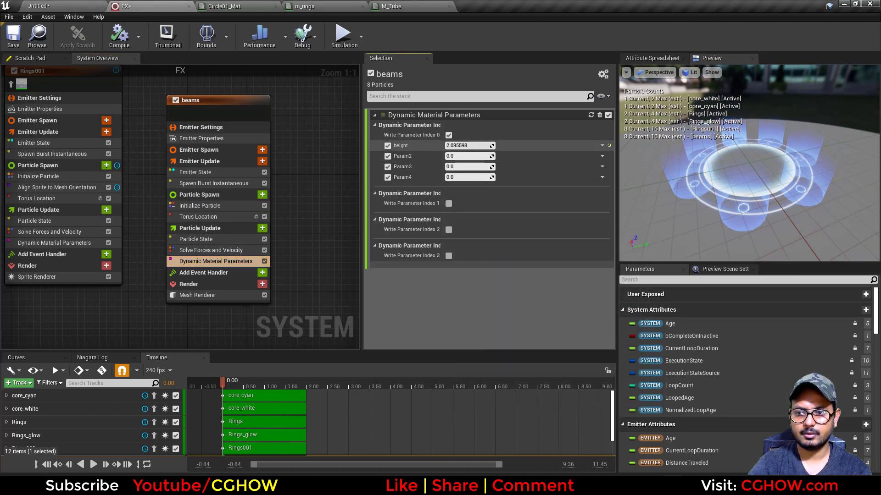
# - Set the Mesh Scale Mode in the beams emitter's Initialize Particle module to Non-Uniform
pyautogui.click(215, 206)
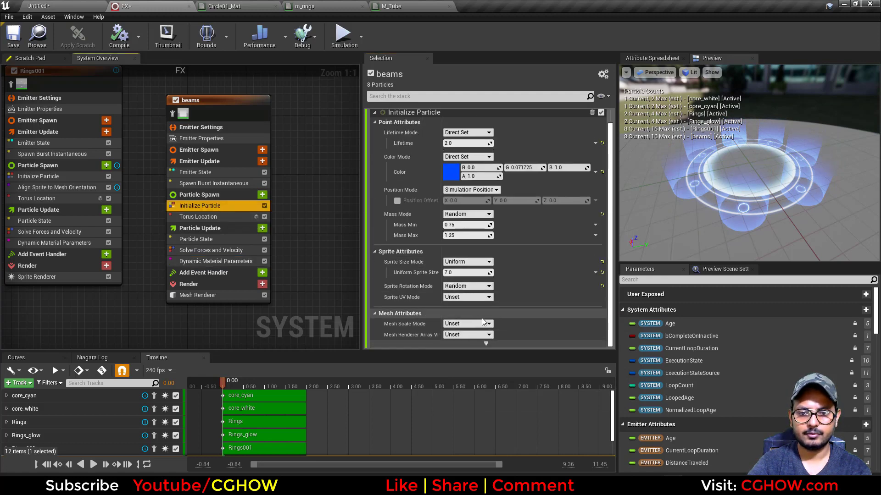
pyautogui.click(479, 324)
pyautogui.click(463, 354)
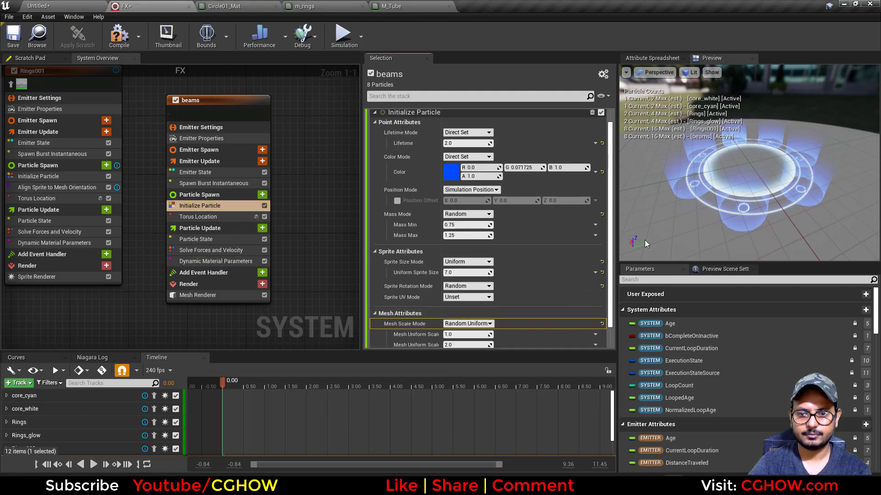
pyautogui.click(459, 325)
pyautogui.click(466, 352)
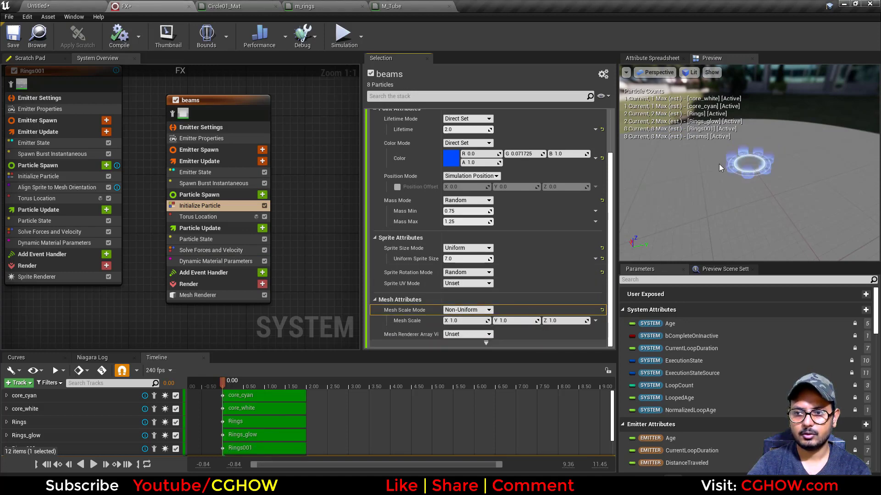
# - Set the beams' Mesh Scale to X 0.2, Y 0.2 and Z about 2.47
pyautogui.scroll(10, 719, 167)
pyautogui.scroll(-8, 707, 190)
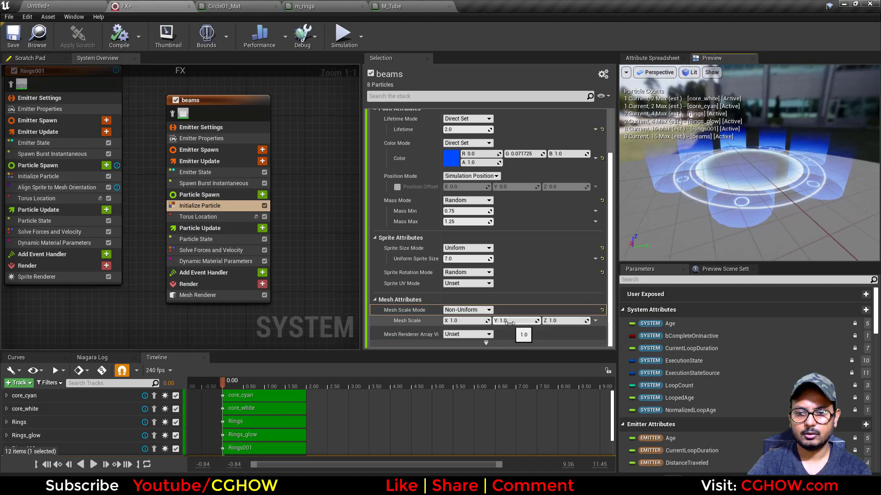
pyautogui.write('.')
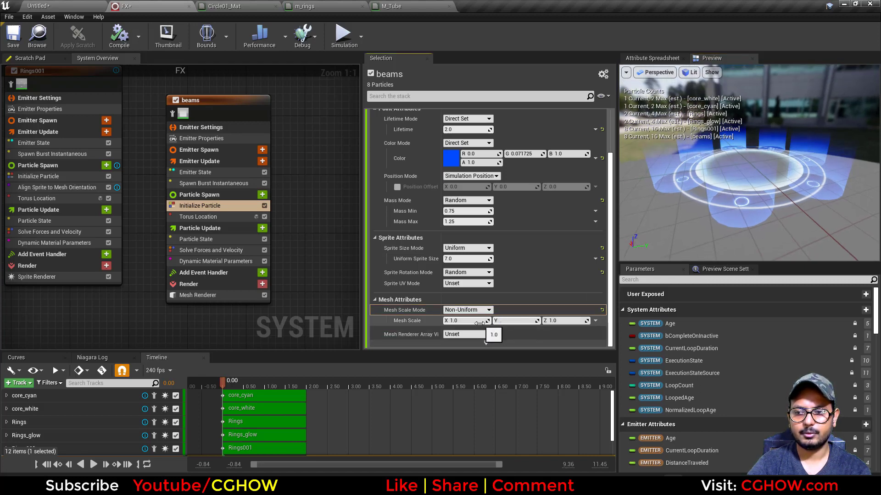
pyautogui.write('2')
pyautogui.click(465, 322)
pyautogui.press('Return')
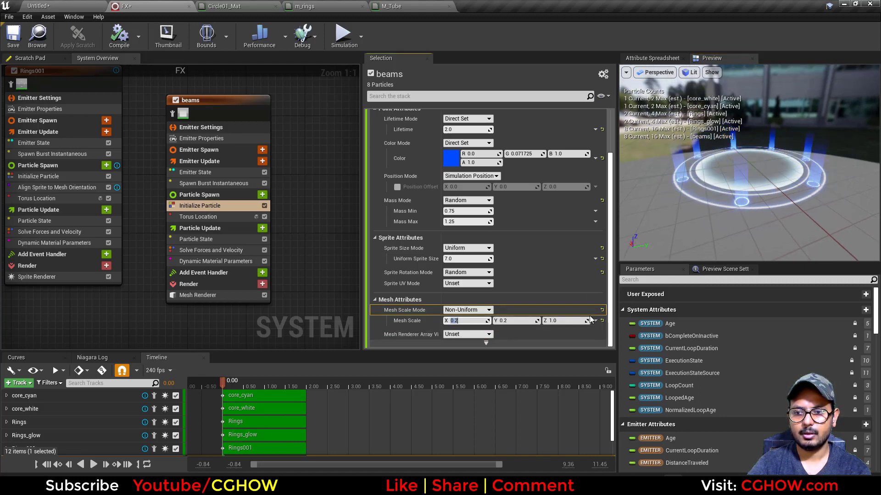
pyautogui.moveTo(563, 321); pyautogui.dragTo(587, 321)
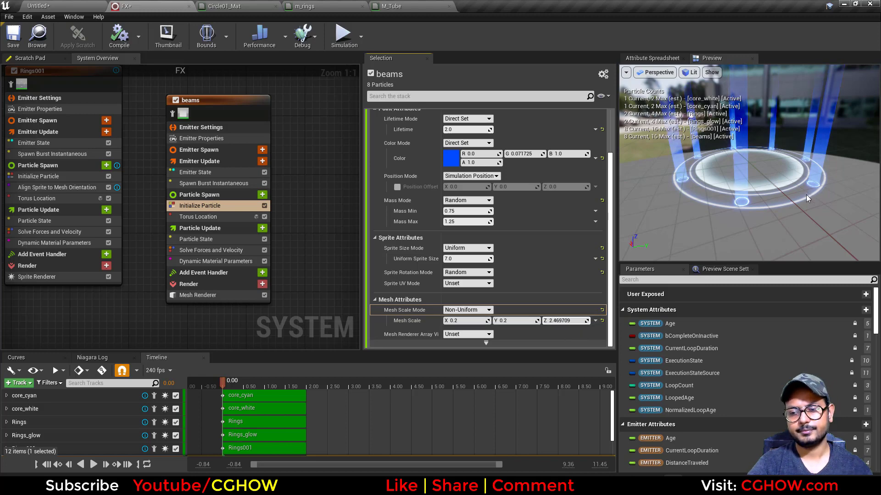
# - Save the FX system and inspect the beams from another angle in the level
pyautogui.scroll(-3, 803, 206)
pyautogui.moveTo(803, 207); pyautogui.dragTo(589, 161)
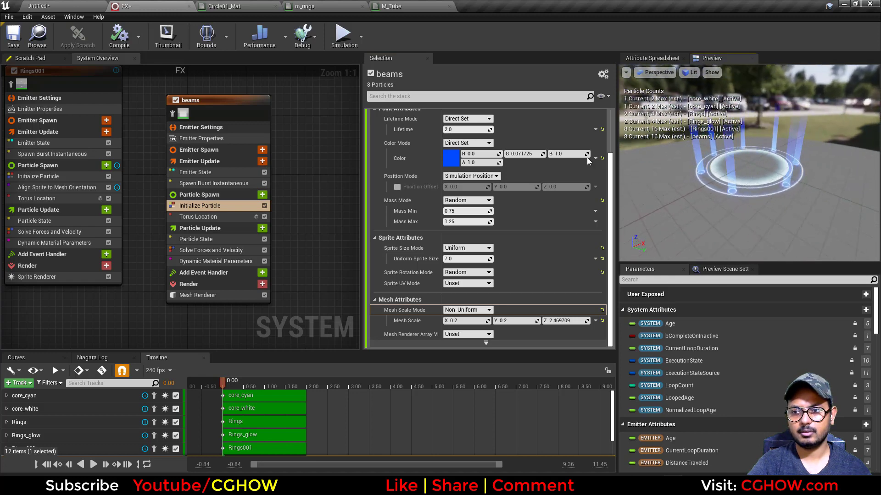
pyautogui.click(18, 36)
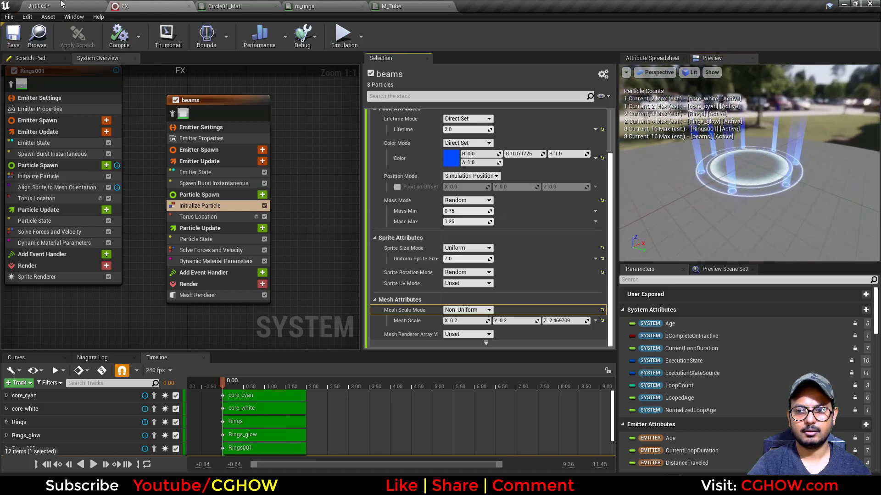
pyautogui.click(61, 4)
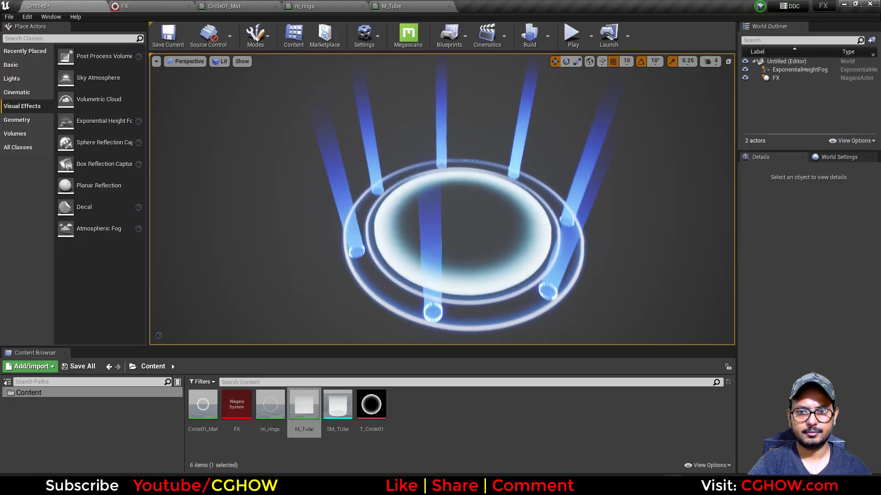
pyautogui.moveTo(442, 257)
pyautogui.keyDown('alt'); pyautogui.mouseDown()
pyautogui.moveTo(422, 229)
pyautogui.moveTo(405, 165)
pyautogui.moveTo(424, 264)
pyautogui.moveTo(427, 250)
pyautogui.mouseUp(); pyautogui.keyUp('alt')
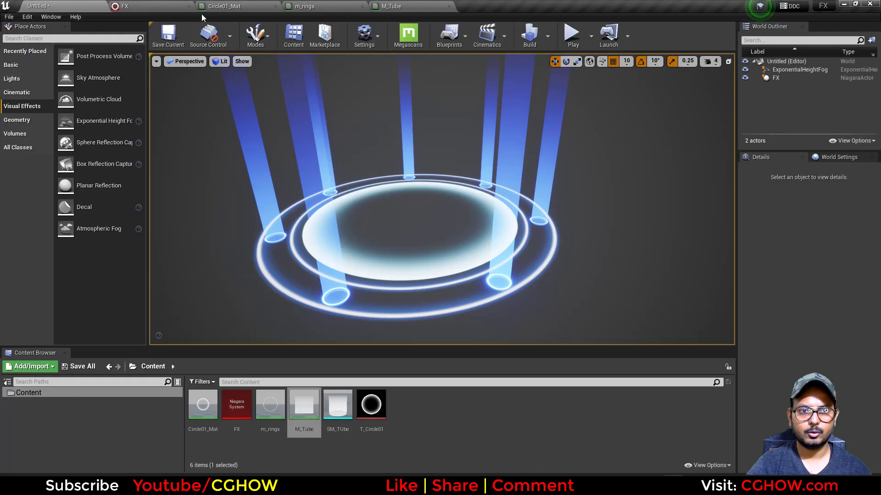
# - Return to FX and duplicate the beams emitter beside the original
pyautogui.click(151, 6)
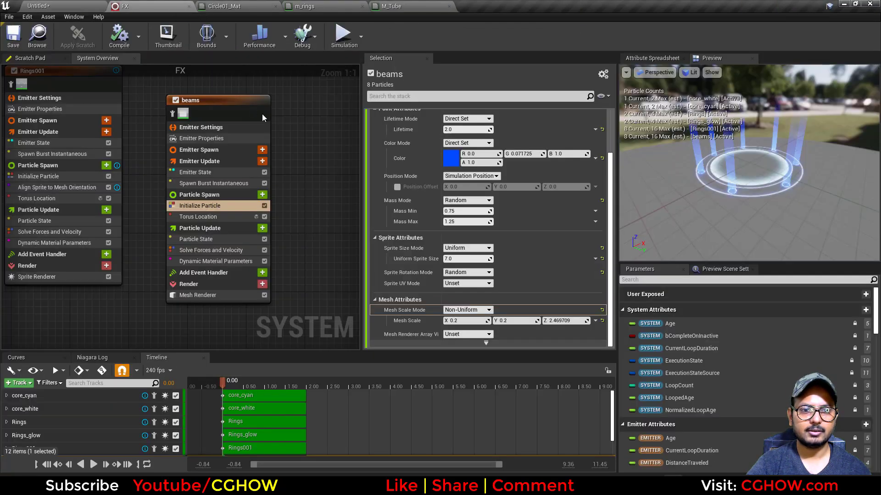
pyautogui.moveTo(242, 134); pyautogui.dragTo(229, 133, button='right')
pyautogui.click(174, 112)
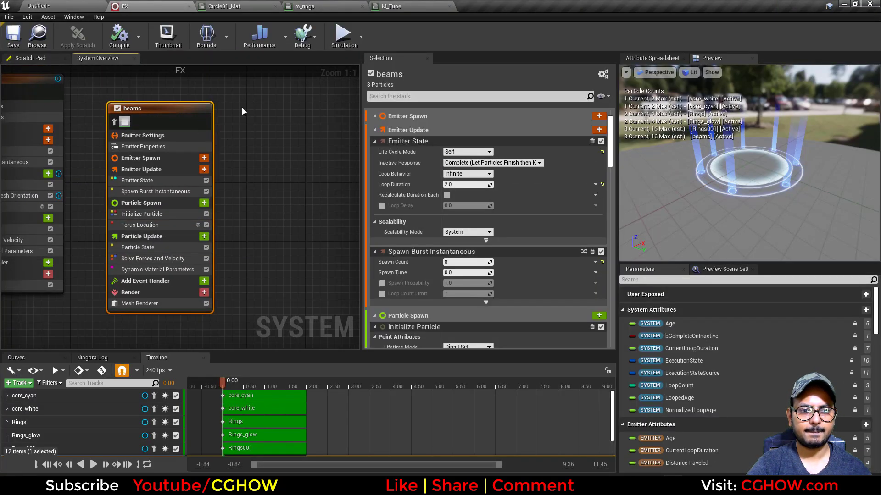
pyautogui.hotkey('ctrl', 'v')
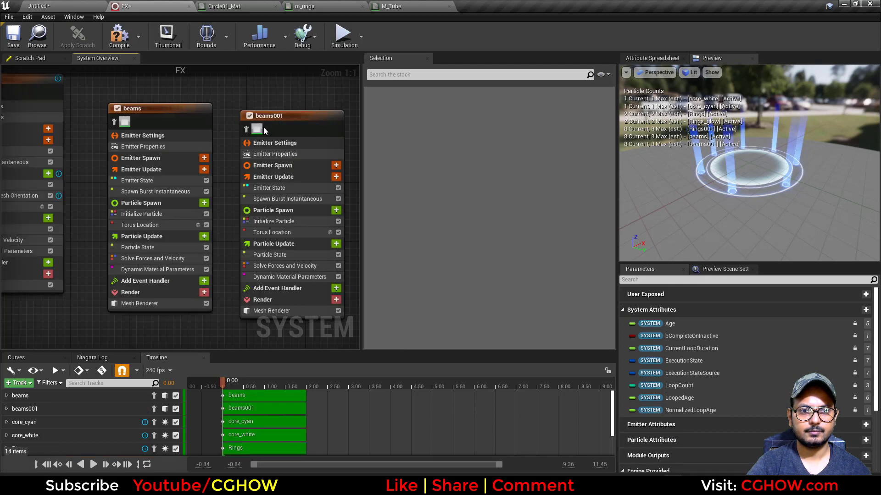
pyautogui.moveTo(747, 200)
pyautogui.mouseDown(button='right')
pyautogui.moveTo(753, 230)
pyautogui.moveTo(747, 199)
pyautogui.mouseUp(button='right')
# - Set the duplicated beams emitter's particle color to a pale cyan, about R 0.57, G 0.87, B 1.0
pyautogui.click(274, 221)
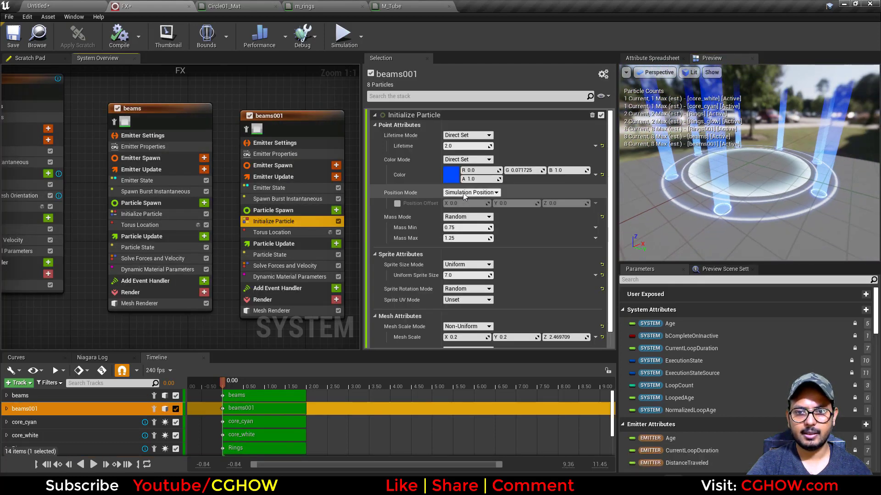
pyautogui.click(451, 174)
pyautogui.moveTo(475, 249)
pyautogui.mouseDown()
pyautogui.moveTo(469, 243)
pyautogui.moveTo(493, 250)
pyautogui.mouseUp()
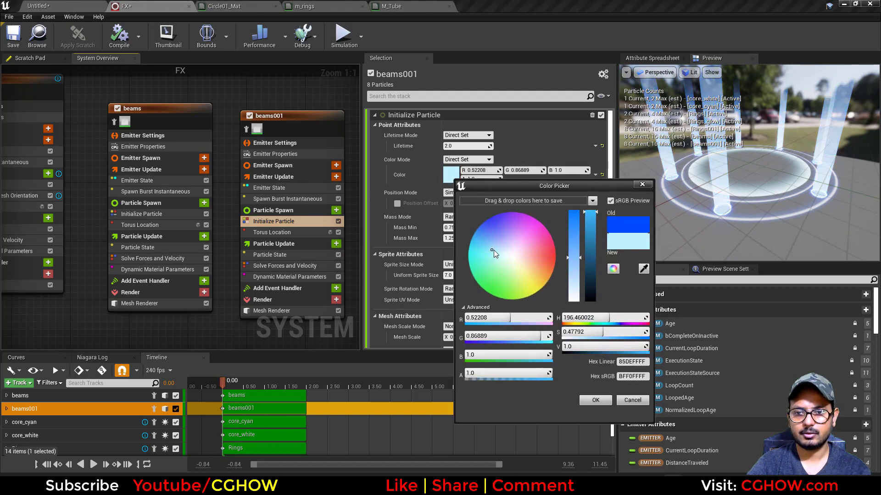
pyautogui.click(594, 401)
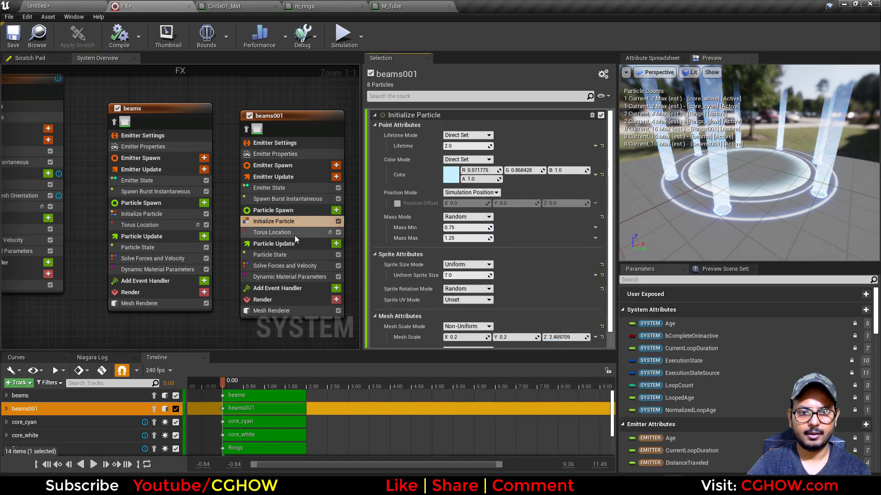
# - Shorten the duplicated beams to a mesh Z scale of about 0.26 and set their height material parameter to about 2.9
pyautogui.scroll(-2, 576, 337)
pyautogui.moveTo(575, 320); pyautogui.dragTo(544, 321)
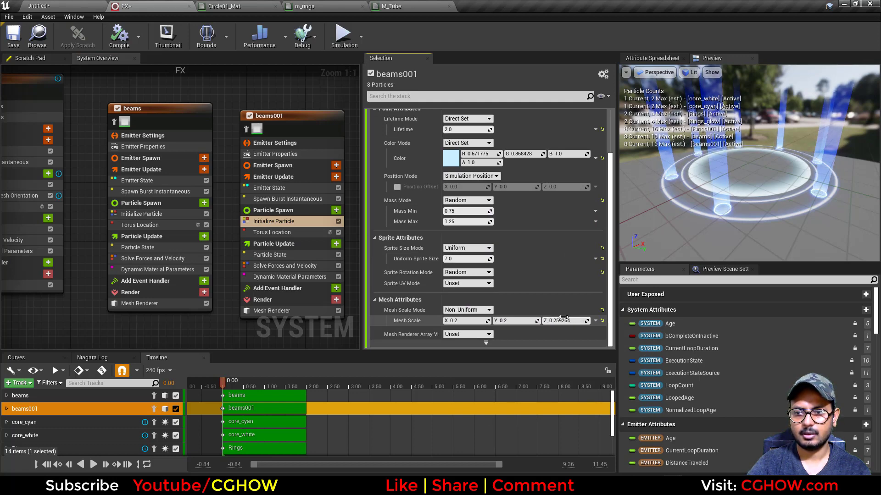
pyautogui.click(290, 277)
pyautogui.moveTo(467, 146); pyautogui.dragTo(505, 145)
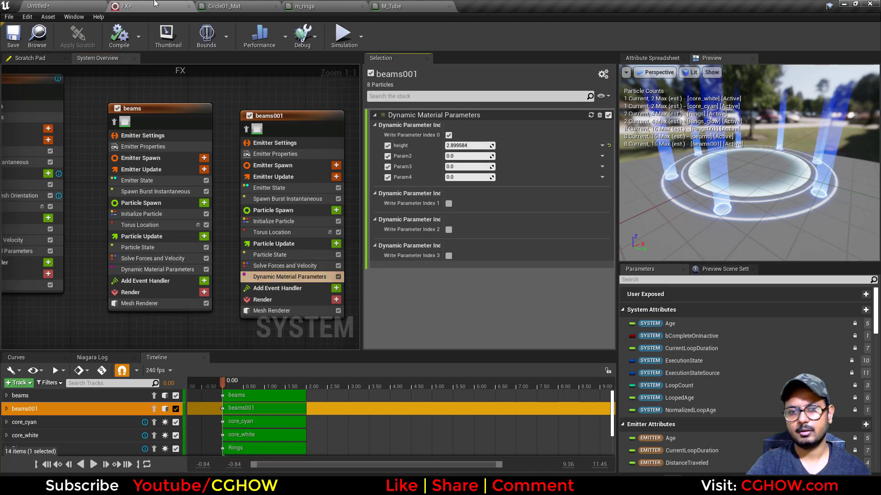
# - Compare the level's effect with the Freepik reference in the browser, return, and save all content with the level named map
pyautogui.click(87, 6)
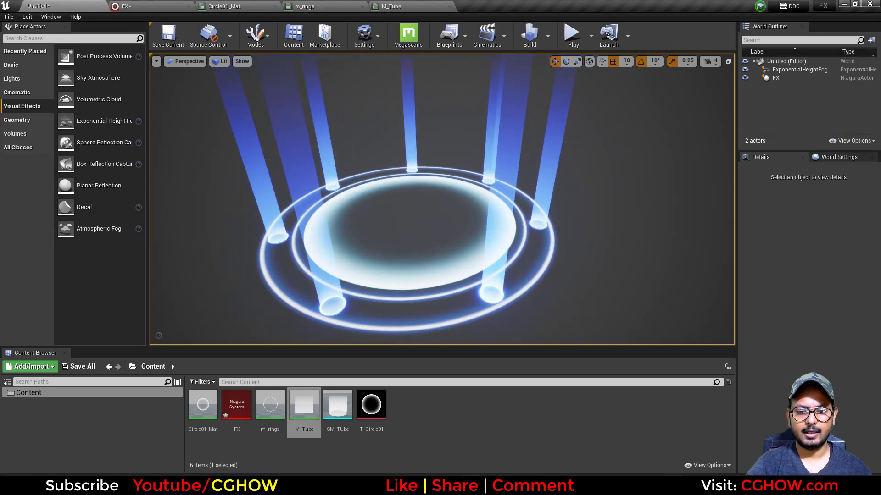
pyautogui.hotkey('alt', 'Tab')
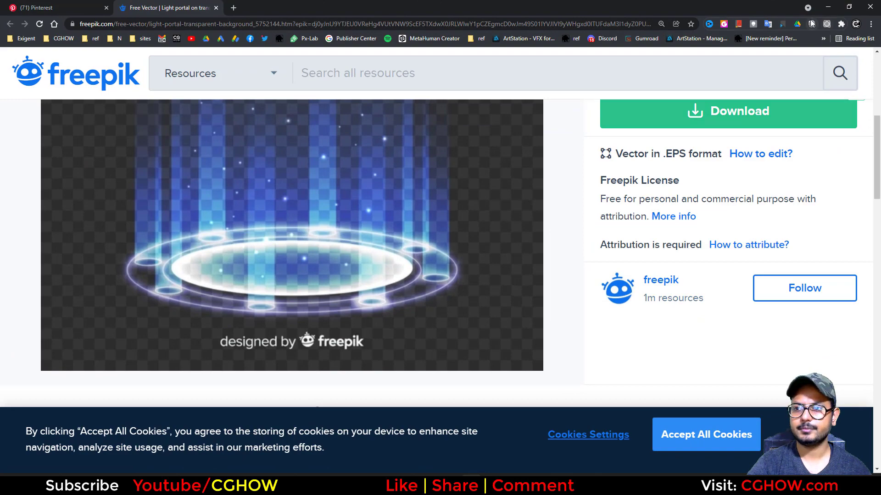
pyautogui.click(821, 4)
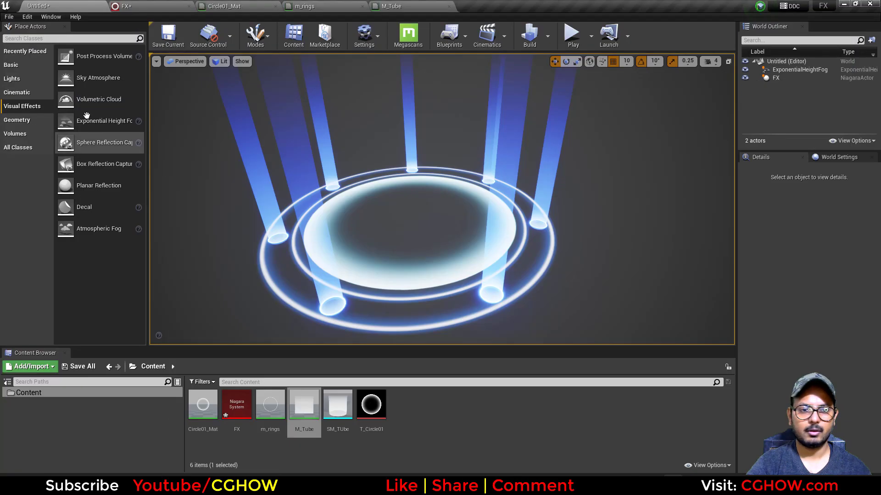
pyautogui.click(81, 367)
pyautogui.click(521, 325)
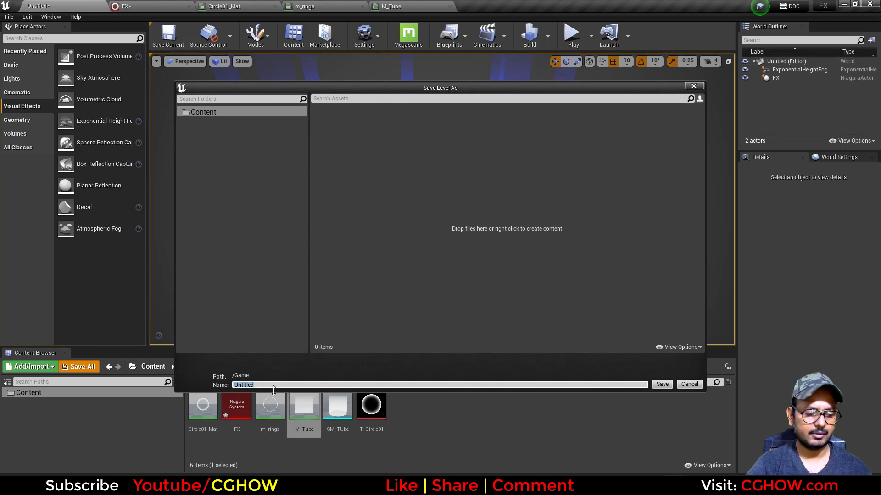
pyautogui.write('map')
pyautogui.press('Return')
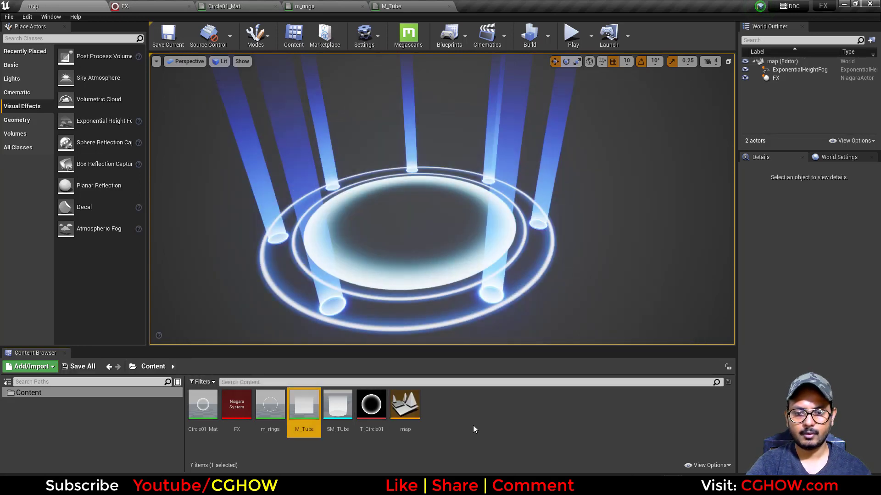
# - Create a new material named m_Radial in the Content folder
pyautogui.rightClick(473, 425)
pyautogui.moveTo(503, 339)
pyautogui.press('Escape')
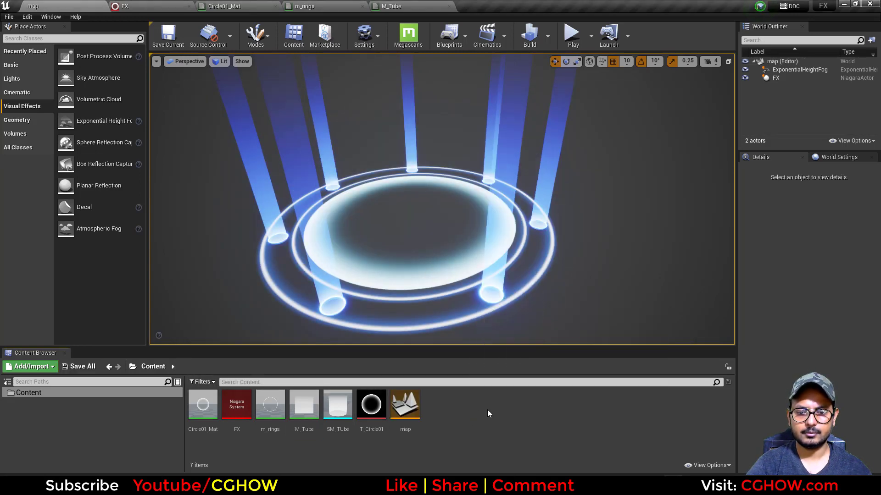
pyautogui.rightClick(470, 411)
pyautogui.click(501, 220)
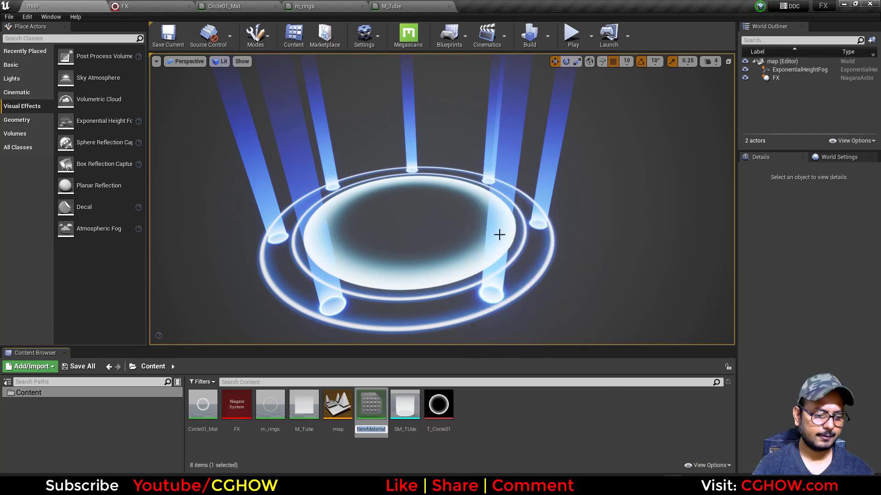
pyautogui.write('m_Radial')
pyautogui.press('Return')
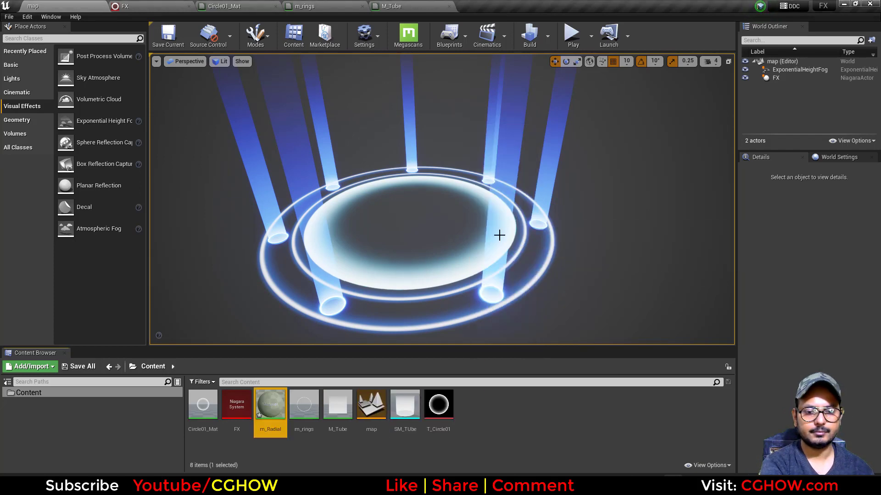
# - Open m_Radial and add a RadialGradientExponential node beside the main material node
pyautogui.press('Return')
pyautogui.rightClick(396, 129)
pyautogui.write('rad')
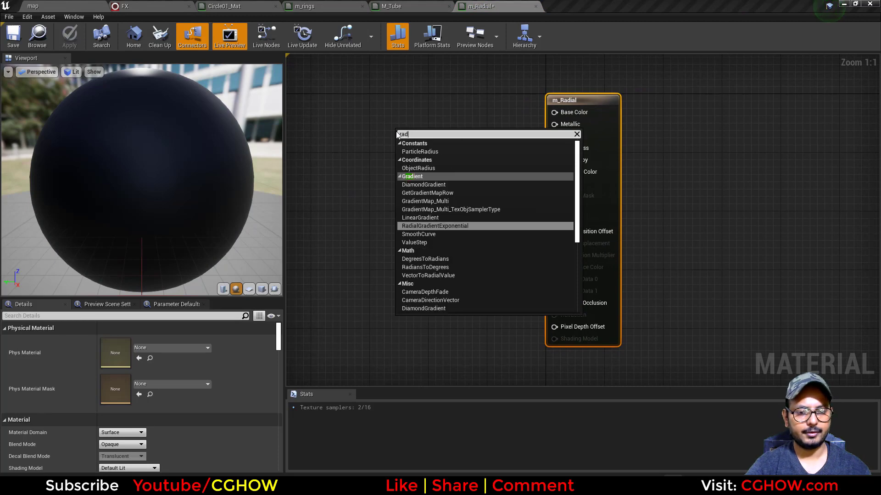
pyautogui.click(439, 225)
pyautogui.moveTo(430, 277); pyautogui.dragTo(520, 278, button='right')
pyautogui.moveTo(561, 200); pyautogui.dragTo(477, 284)
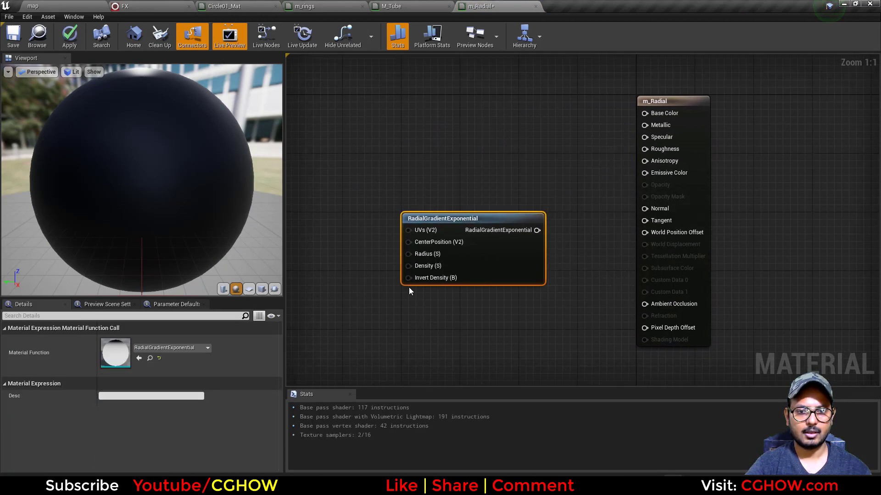
# - Switch the m_Radial preview mesh to a plane and turn it to face the camera
pyautogui.click(249, 289)
pyautogui.moveTo(190, 207); pyautogui.dragTo(179, 223)
pyautogui.moveTo(178, 223); pyautogui.dragTo(178, 225, button='right')
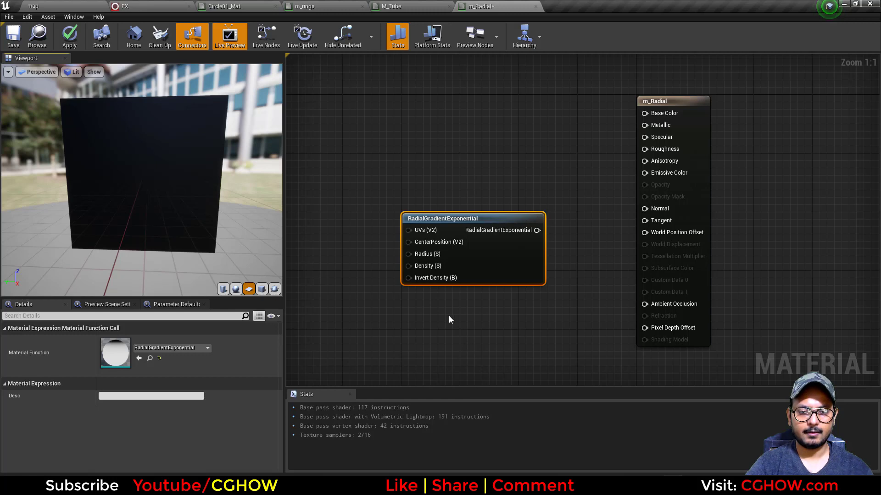
# - Move the RadialGradientExponential node farther from the main material node and preview its output on the plane
pyautogui.moveTo(450, 320); pyautogui.dragTo(515, 313, button='right')
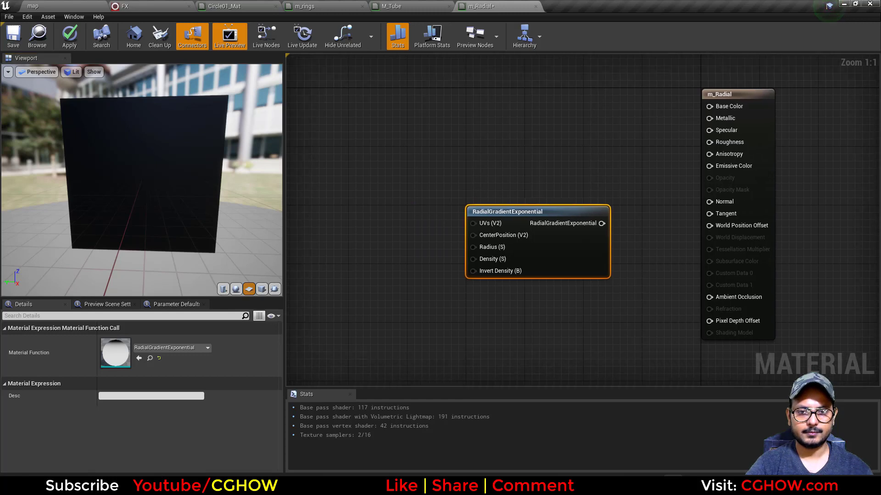
pyautogui.moveTo(128, 199); pyautogui.dragTo(158, 201)
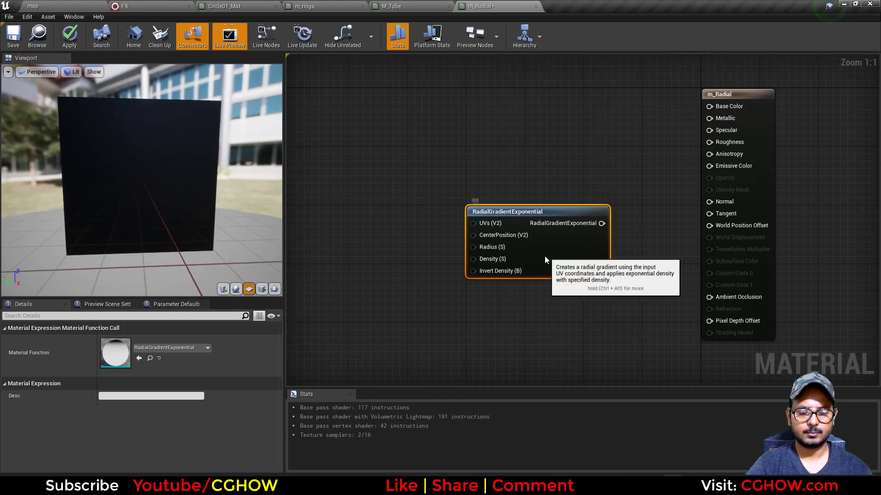
pyautogui.moveTo(545, 257); pyautogui.dragTo(507, 253)
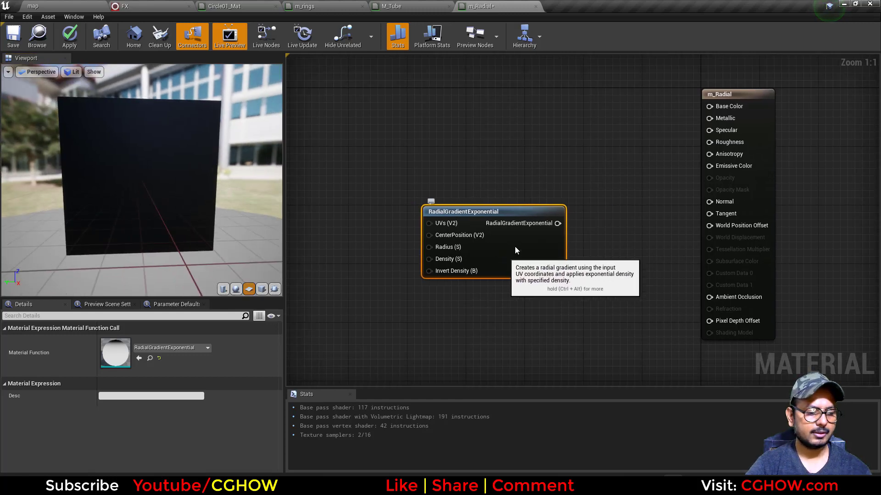
pyautogui.press('space')
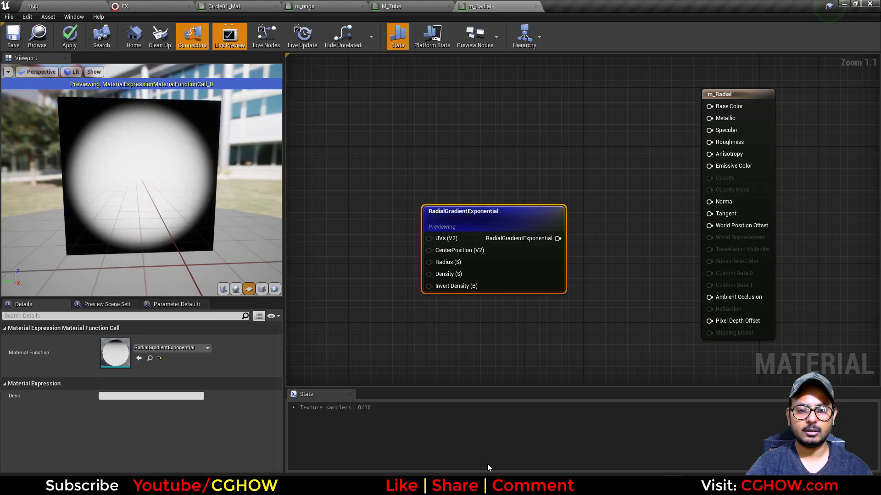
pyautogui.moveTo(460, 333); pyautogui.dragTo(493, 239, button='right')
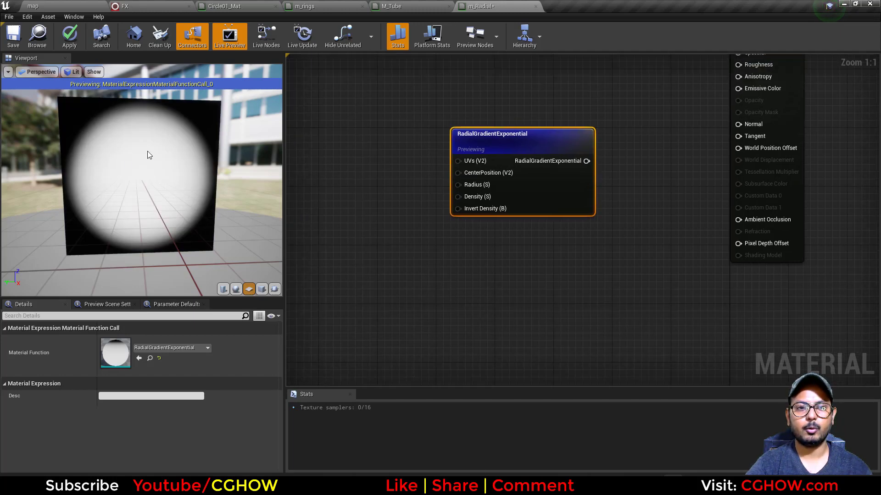
pyautogui.moveTo(444, 252); pyautogui.dragTo(478, 213, button='right')
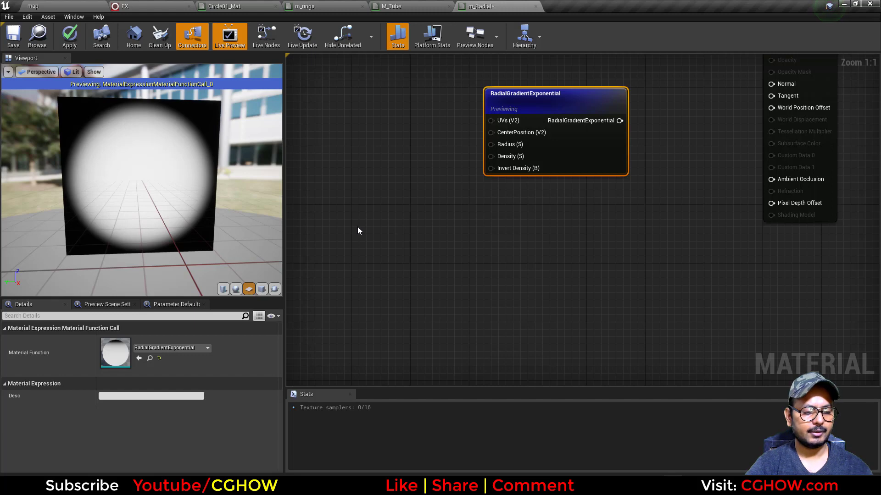
# - Add a TexCoord node feeding input A of a new Subtract node, with Const B set to 0.5
pyautogui.press('u')
pyautogui.click(346, 222)
pyautogui.rightClick(405, 225)
pyautogui.write('sub')
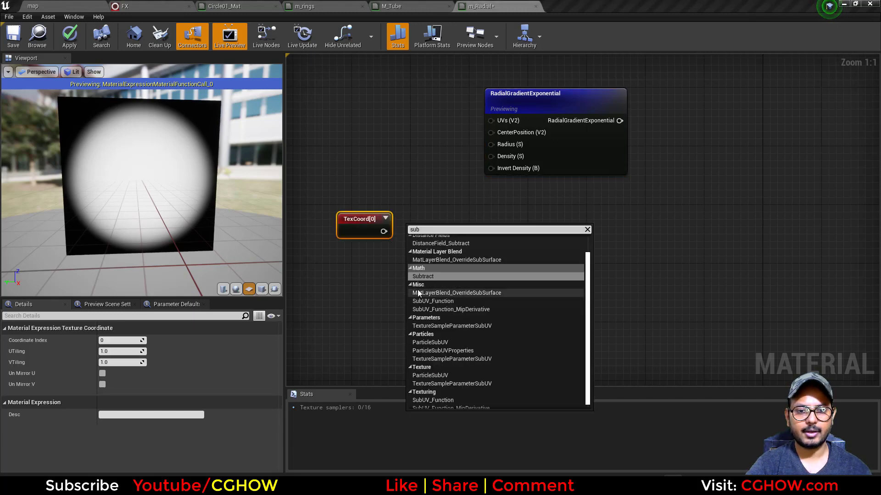
pyautogui.click(428, 277)
pyautogui.moveTo(381, 230); pyautogui.dragTo(413, 243)
pyautogui.click(105, 351)
pyautogui.write('0.5')
pyautogui.press('Return')
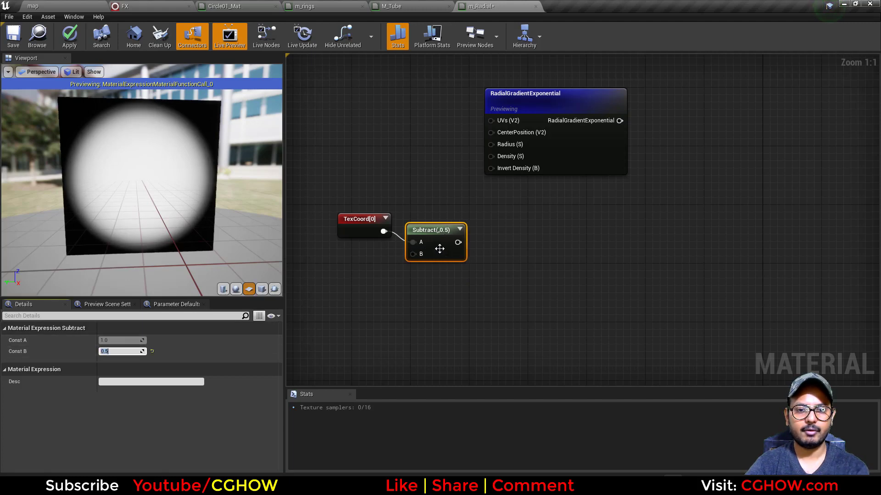
# - Preview the TexCoord output and the Subtract output on the plane to compare them
pyautogui.click(443, 234)
pyautogui.press('p')
pyautogui.click(360, 222)
pyautogui.press('p')
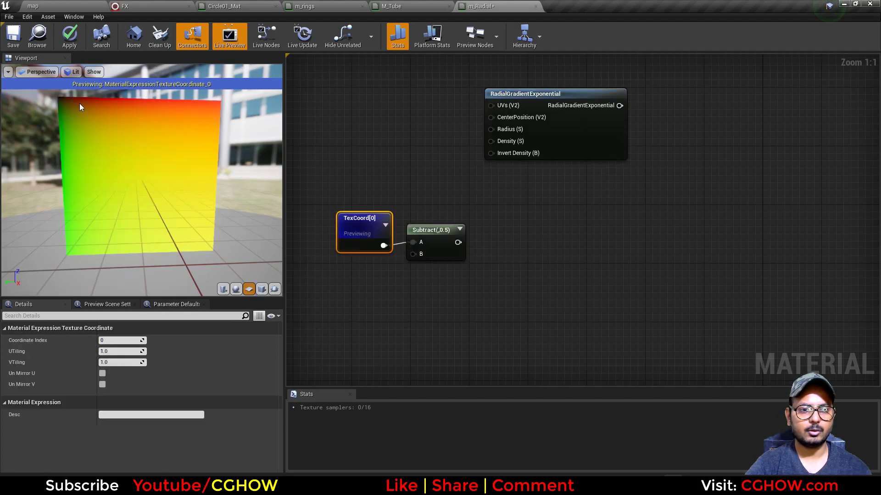
pyautogui.click(428, 230)
pyautogui.press('space')
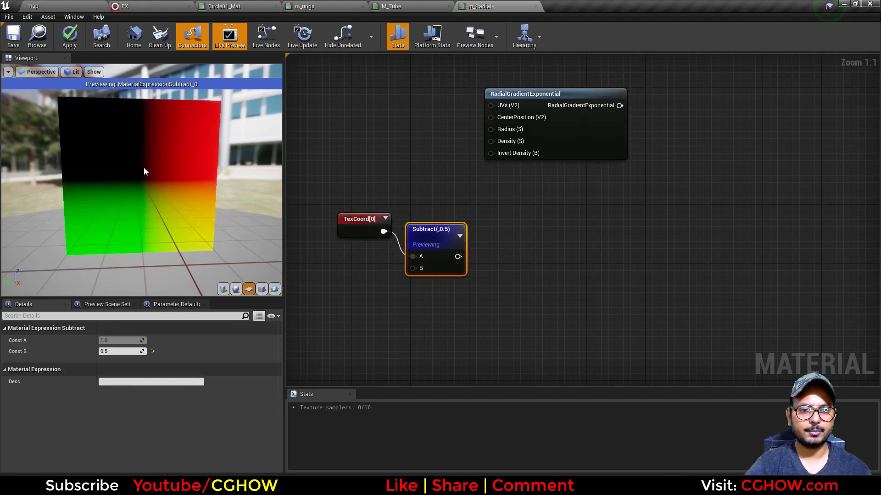
pyautogui.moveTo(165, 200); pyautogui.dragTo(152, 201)
# - Add a VectorLength node fed by Subtract through Vector 2, and connect its V2 Length to a new Multiply node's input A
pyautogui.rightClick(497, 244)
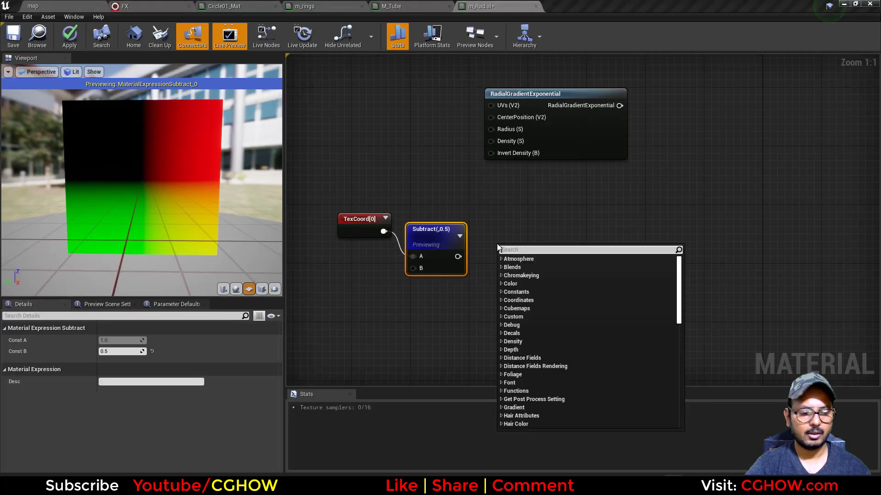
pyautogui.write('leng')
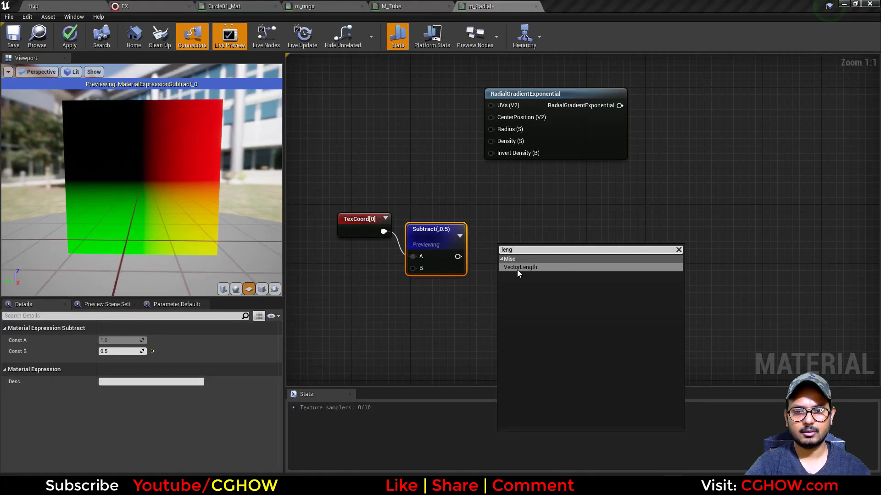
pyautogui.click(518, 268)
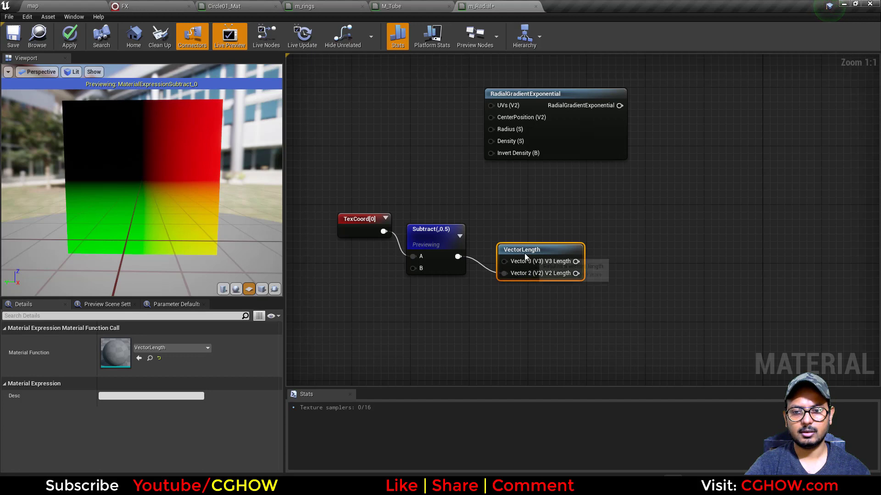
pyautogui.press('m')
pyautogui.click(604, 248)
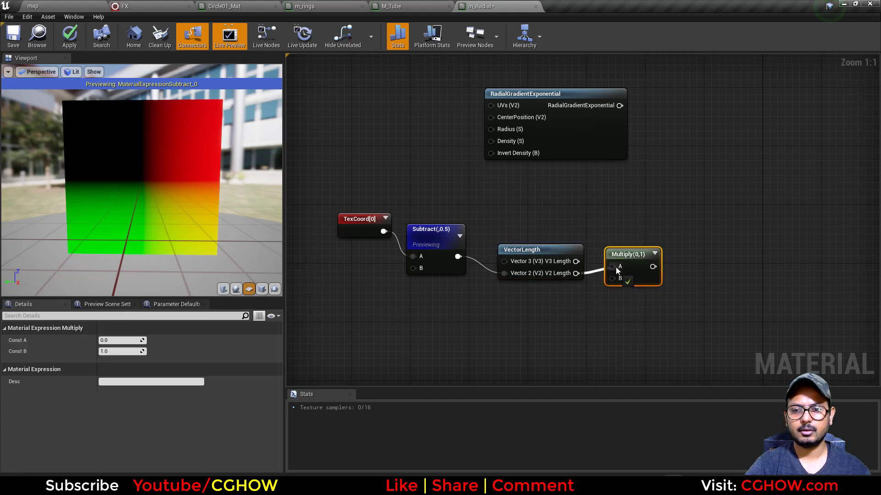
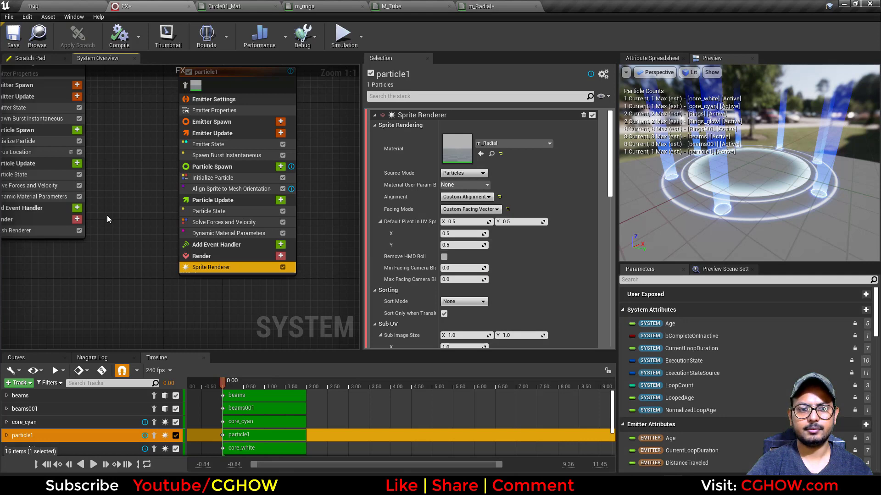
# - Isolate the particle1 emitter in the FX system and show its Initialize Particle settings
pyautogui.moveTo(131, 204); pyautogui.dragTo(119, 266, button='right')
pyautogui.click(173, 148)
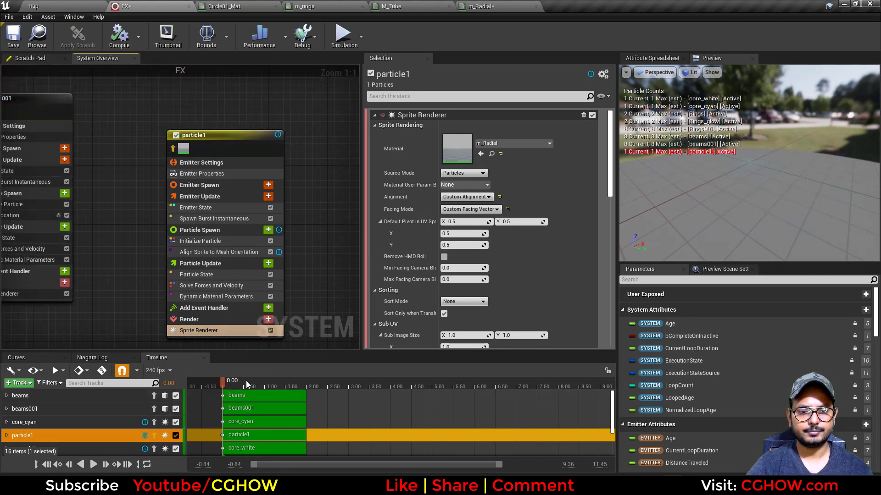
pyautogui.click(211, 241)
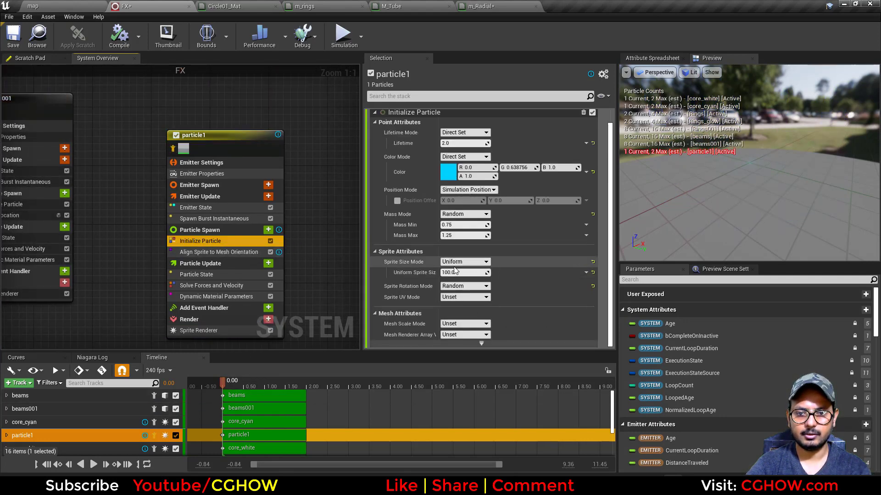
# - Delete particle1's Align Sprite to Mesh Orientation module and reset the Sprite Renderer's alignment to Unaligned
pyautogui.click(203, 253)
pyautogui.press('Delete')
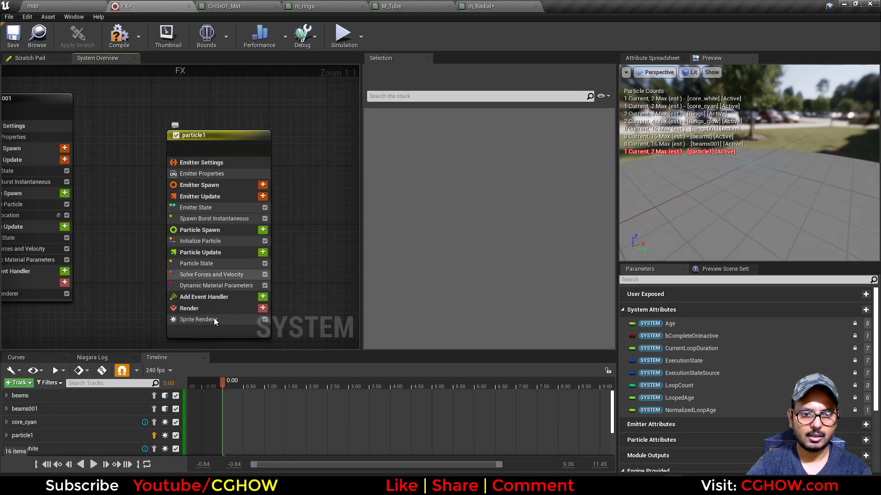
pyautogui.click(214, 320)
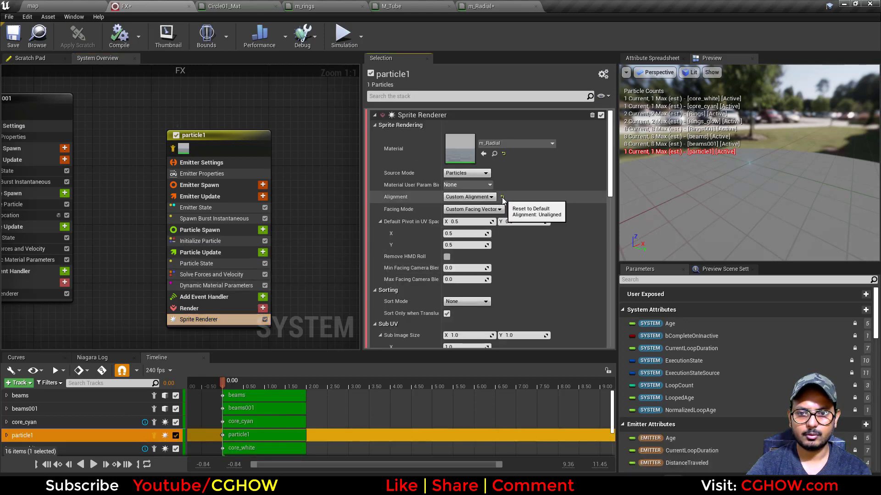
# - Replace particle1's Spawn Burst Instantaneous module with a Spawn Rate module set to 100
pyautogui.click(229, 218)
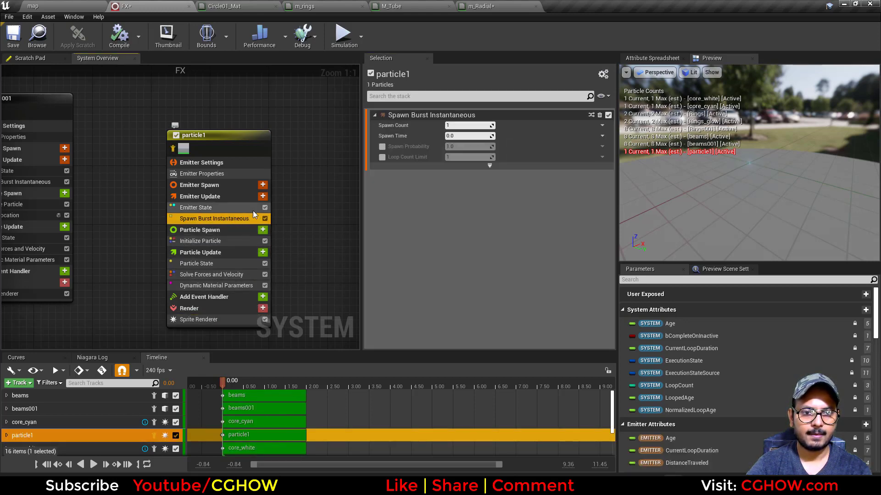
pyautogui.press('Delete')
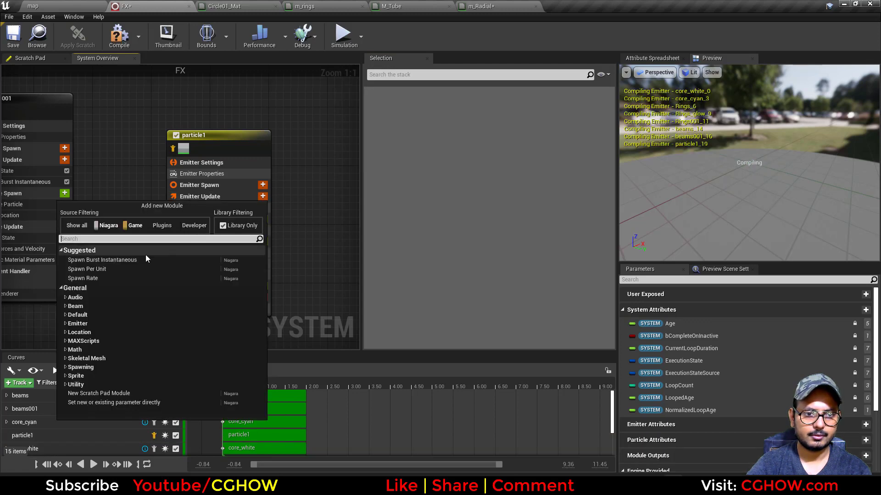
pyautogui.click(90, 279)
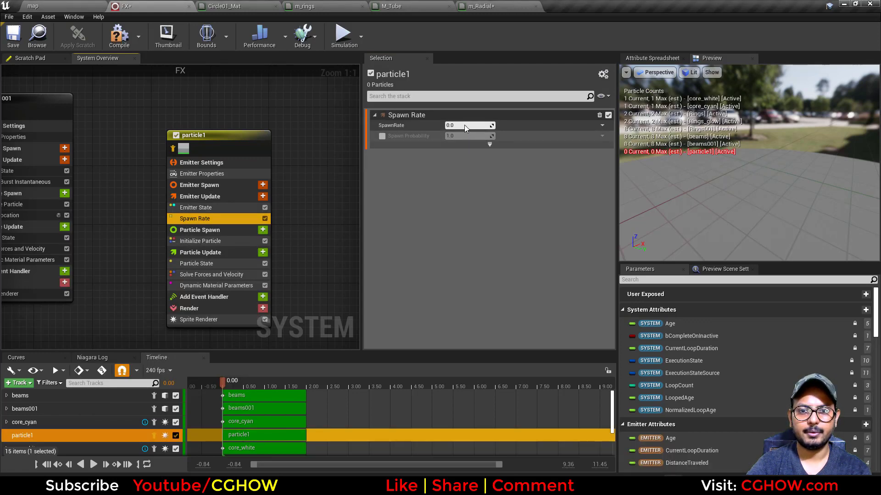
pyautogui.click(464, 124)
pyautogui.write('100')
pyautogui.press('Return')
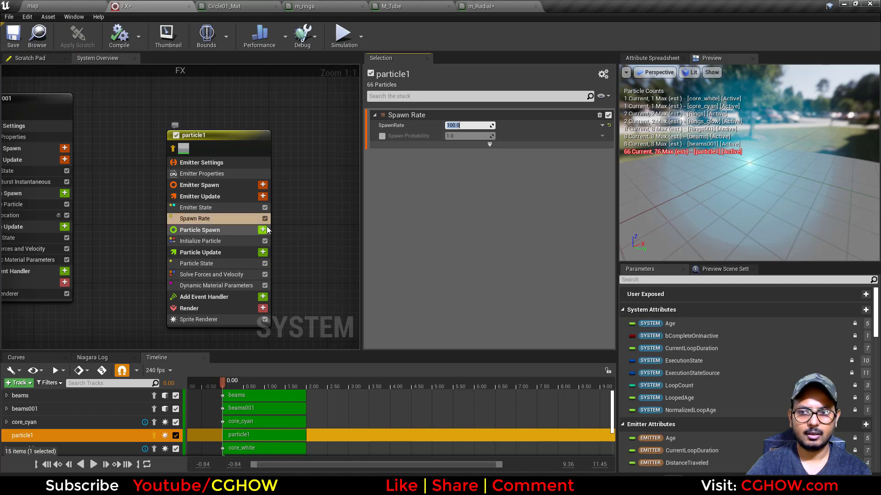
# - Add a Cylinder Location module to particle1's Particle Spawn group and view the spread of sprites
pyautogui.click(263, 231)
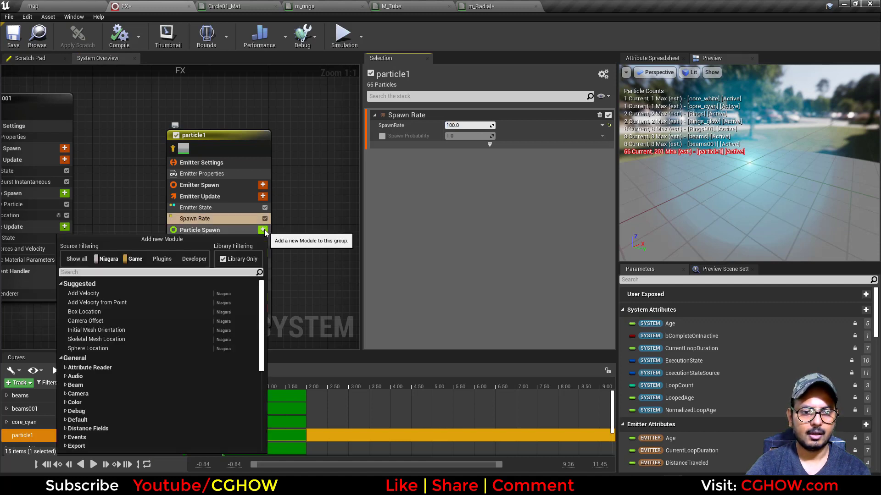
pyautogui.write('cy')
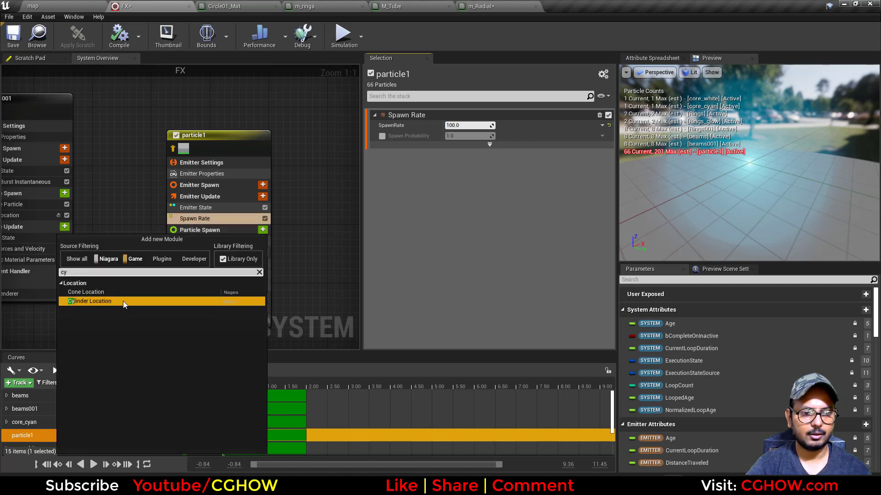
pyautogui.click(120, 301)
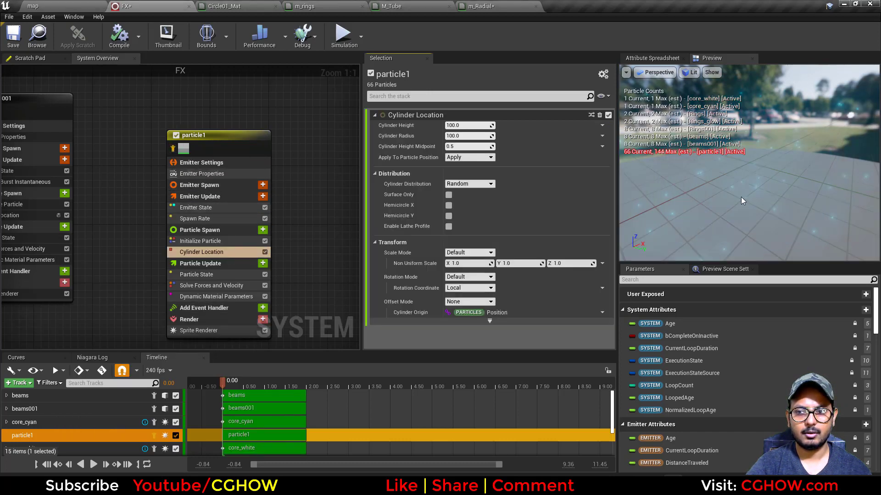
pyautogui.moveTo(720, 193); pyautogui.dragTo(700, 195, button='right')
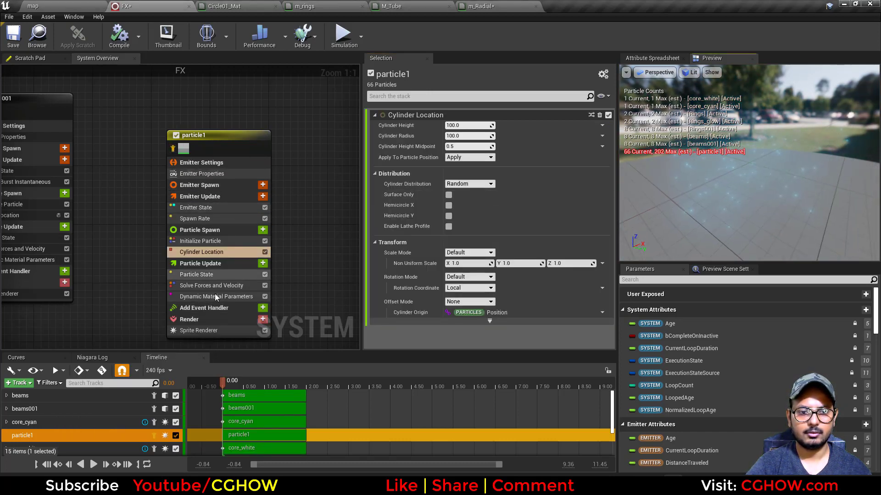
# - Add an Add Velocity module to particle1's Particle Spawn group and drive its velocity with Random Range Vector
pyautogui.click(262, 229)
pyautogui.write('velo')
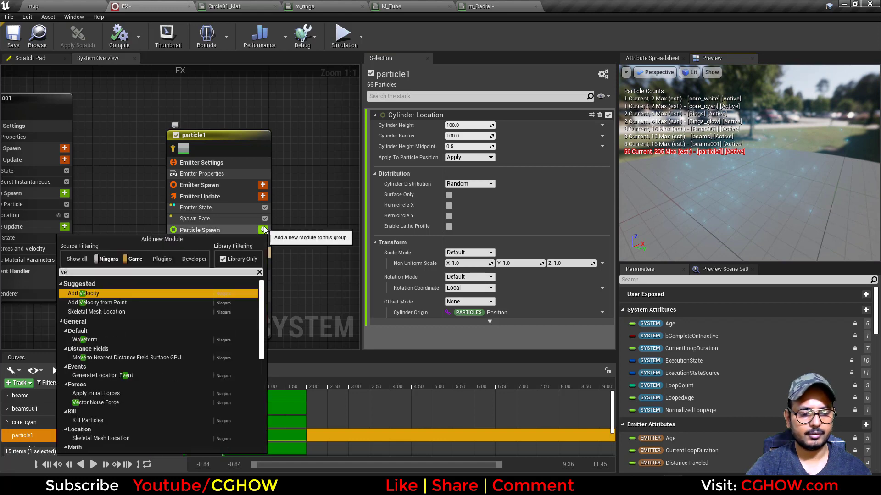
pyautogui.click(108, 294)
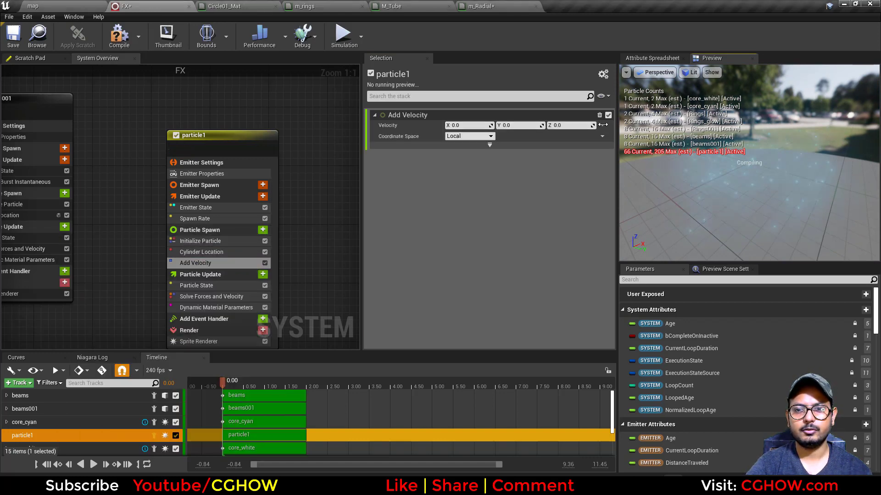
pyautogui.click(604, 126)
pyautogui.write('ran')
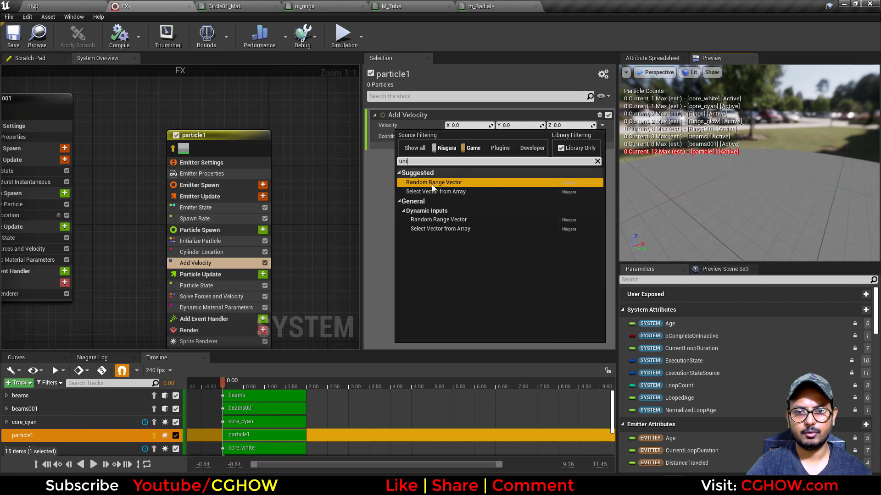
pyautogui.click(440, 183)
# - Set the random velocity maximum to X 0, Y 0, Z 100 and the minimum Z to 50
pyautogui.click(515, 147)
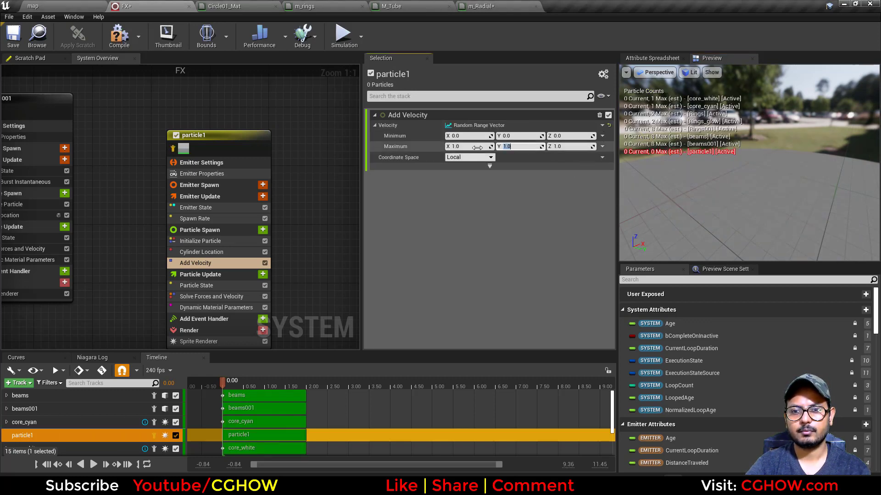
pyautogui.write('0')
pyautogui.hotkey('shift', 'Tab')
pyautogui.write('0')
pyautogui.press('Return')
pyautogui.click(575, 143)
pyautogui.write('100')
pyautogui.press('Return')
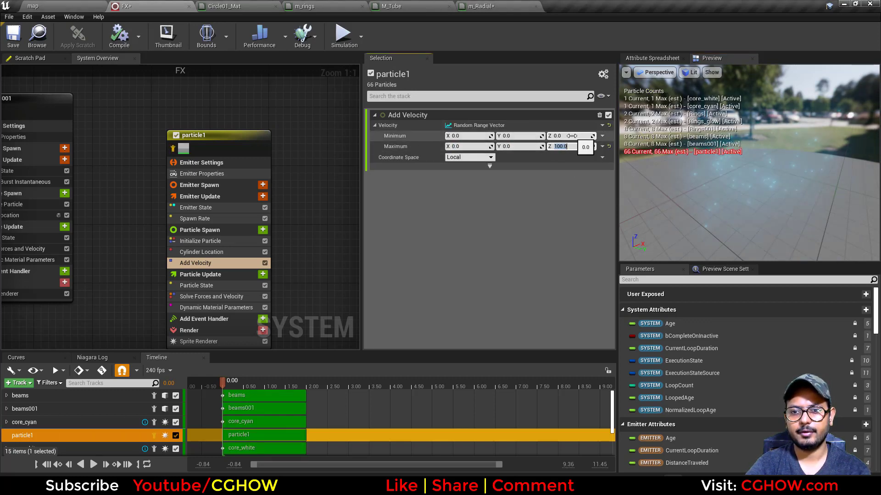
pyautogui.write('50')
pyautogui.press('Return')
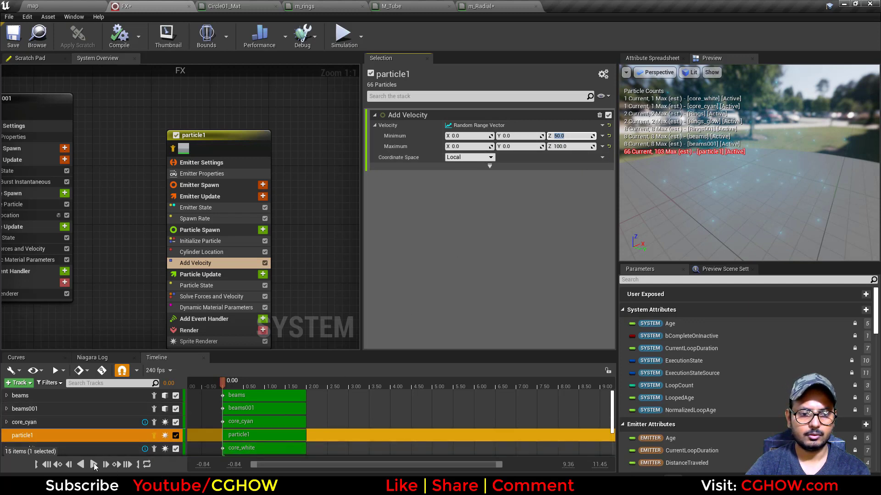
# - Play the complete effect to check the rising particles, and return to the m_Radial material
pyautogui.click(93, 465)
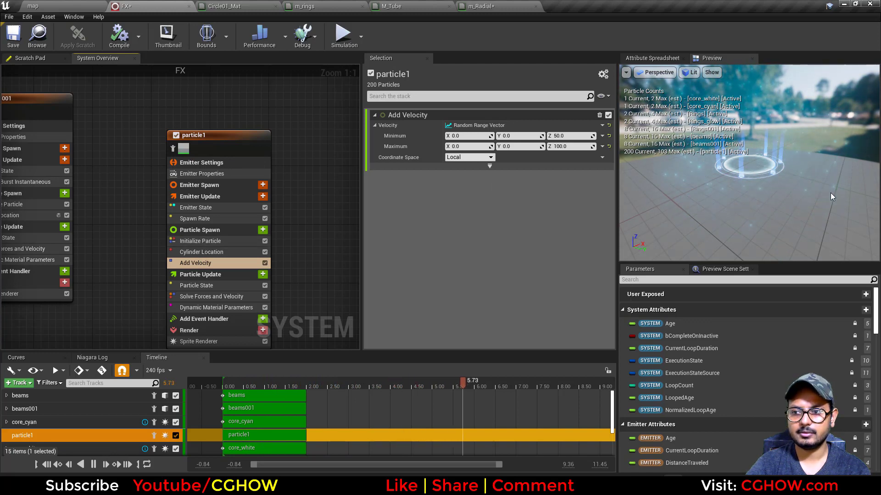
pyautogui.click(484, 7)
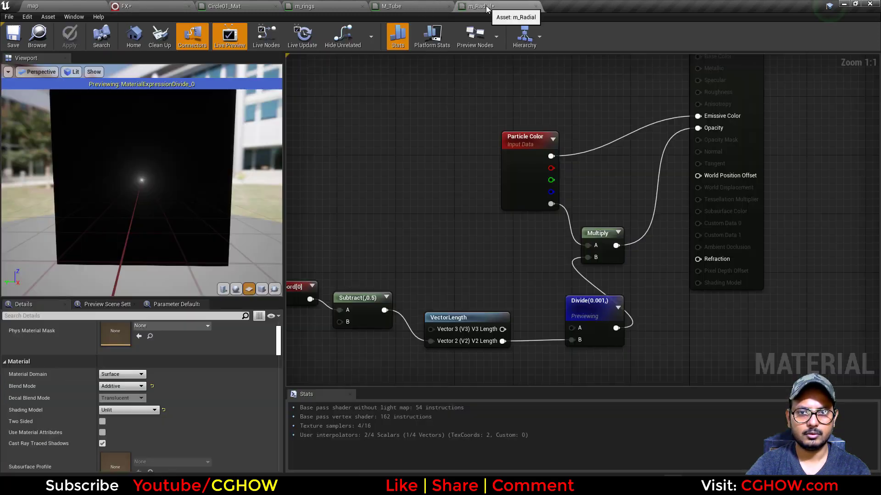
# - Insert a Power node between the Divide output and the Multiply B input in m_Radial, and preview the Power node
pyautogui.press('e')
pyautogui.click(640, 311)
pyautogui.moveTo(617, 328); pyautogui.dragTo(651, 330)
pyautogui.moveTo(684, 329); pyautogui.dragTo(589, 258)
pyautogui.moveTo(599, 319); pyautogui.dragTo(563, 325)
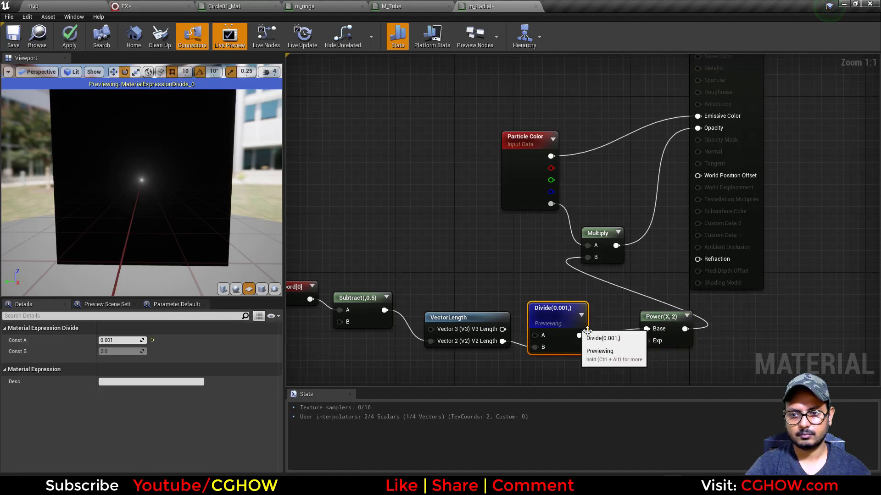
pyautogui.click(666, 321)
pyautogui.hotkey('ctrl', 'space')
pyautogui.moveTo(666, 320); pyautogui.dragTo(646, 299)
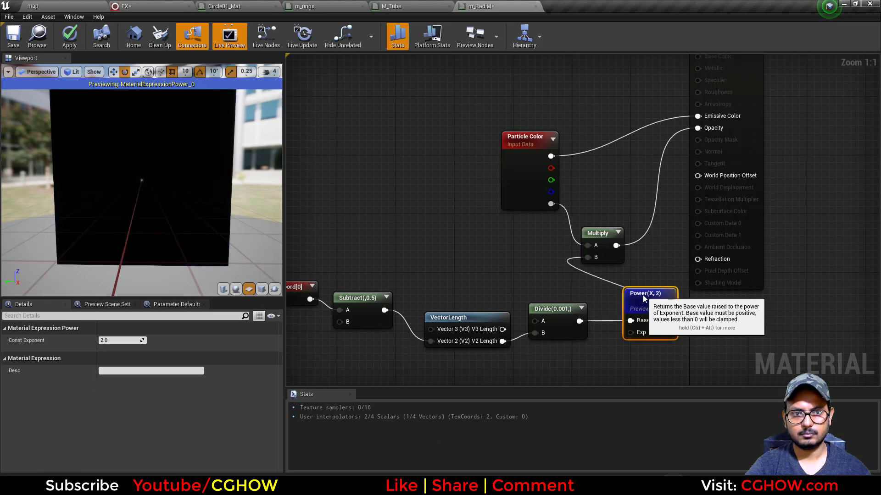
# - Set the Divide node's Const A to 0.01 and apply the m_Radial material changes
pyautogui.click(585, 334)
pyautogui.click(128, 340)
pyautogui.write('.01')
pyautogui.press('Return')
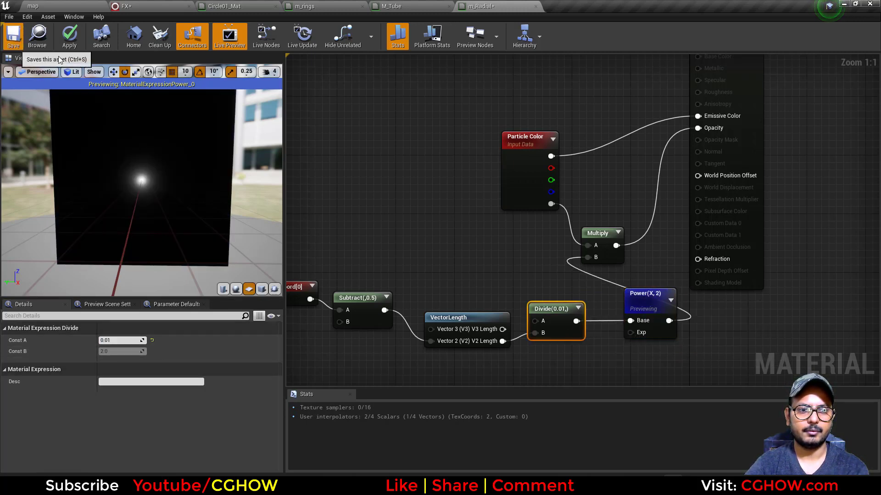
pyautogui.click(70, 36)
# - In the FX system, set particle1's Cylinder Location height to 0 and its radius to 30
pyautogui.click(154, 5)
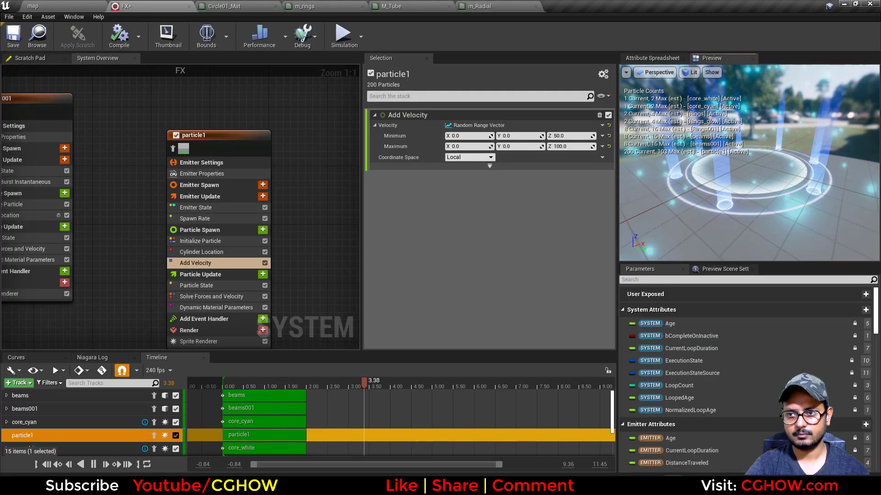
pyautogui.click(190, 252)
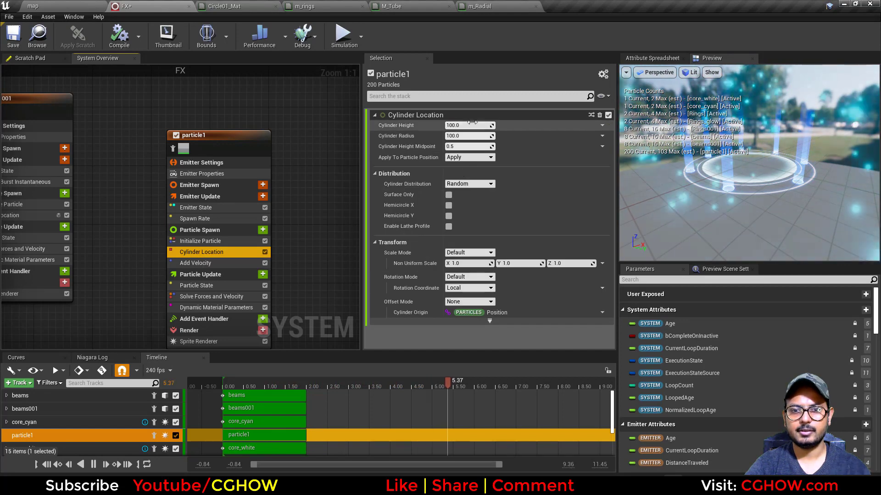
pyautogui.click(466, 127)
pyautogui.write('0')
pyautogui.click(468, 137)
pyautogui.write('50')
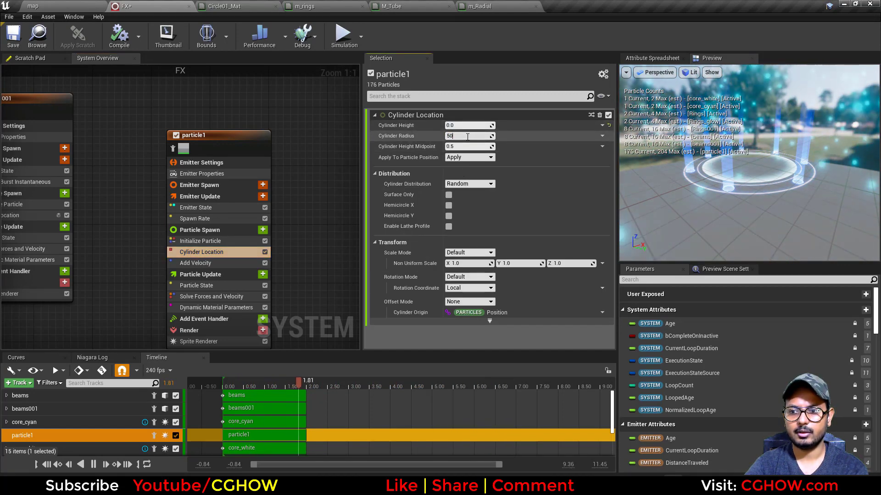
pyautogui.press('Return')
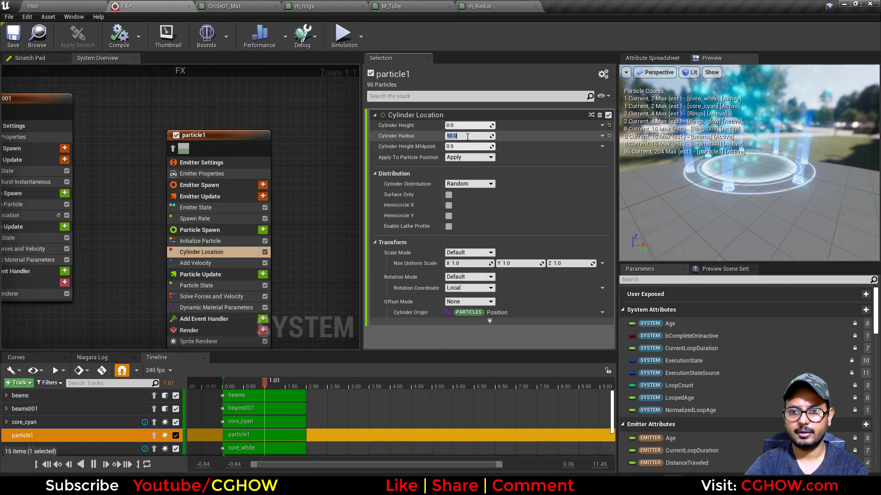
pyautogui.write('40')
pyautogui.press('Return')
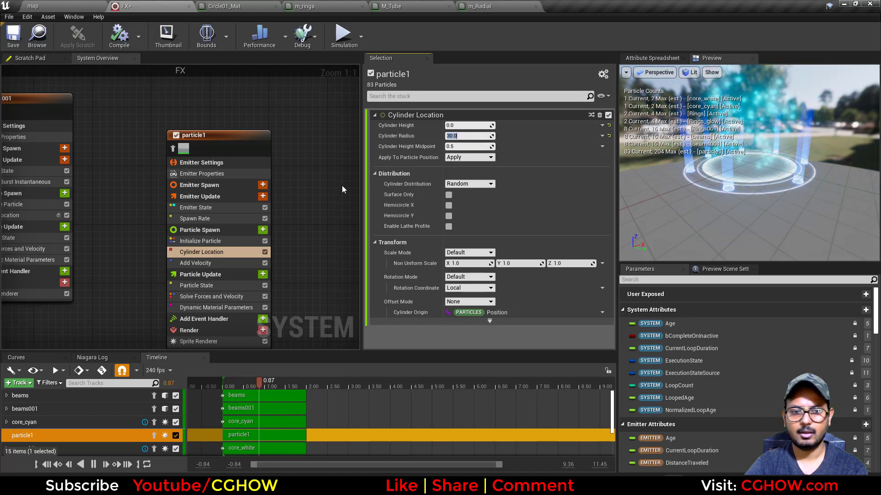
# - Set particle1's Add Velocity range to a minimum Z of 5 and a maximum Z of 20
pyautogui.click(206, 262)
pyautogui.click(570, 136)
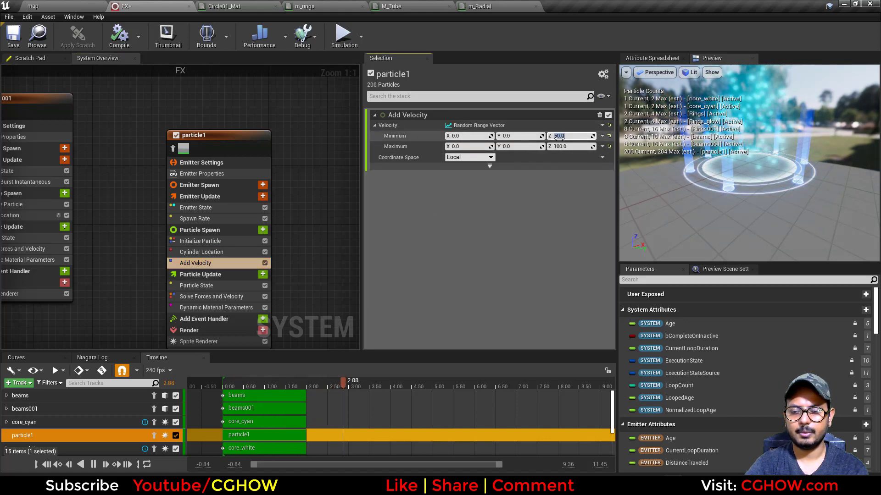
pyautogui.write('5')
pyautogui.press('Return')
pyautogui.click(568, 148)
pyautogui.write('2')
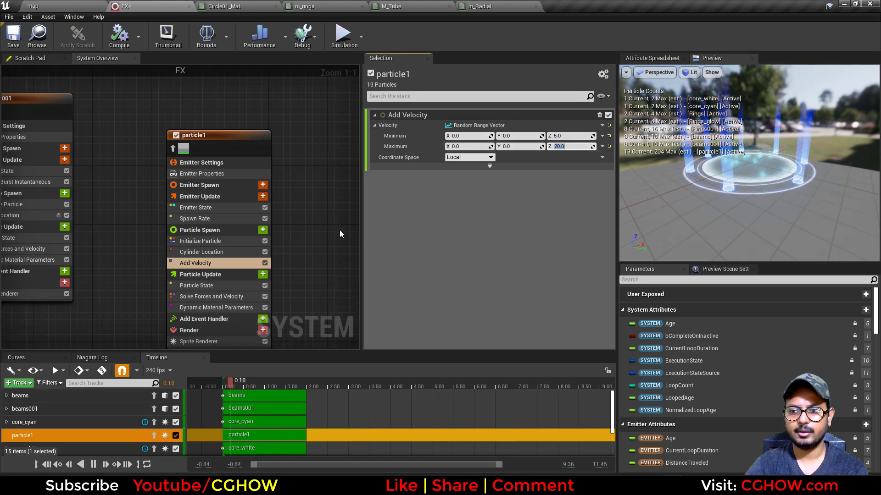
# - Switch particle1's sprite size mode to Random Uniform with a minimum of 10 and a maximum of 60
pyautogui.click(226, 242)
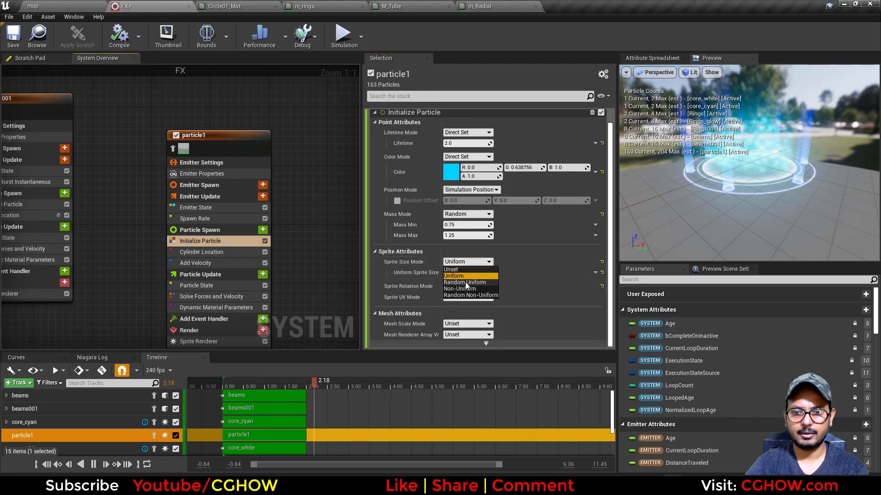
pyautogui.click(458, 282)
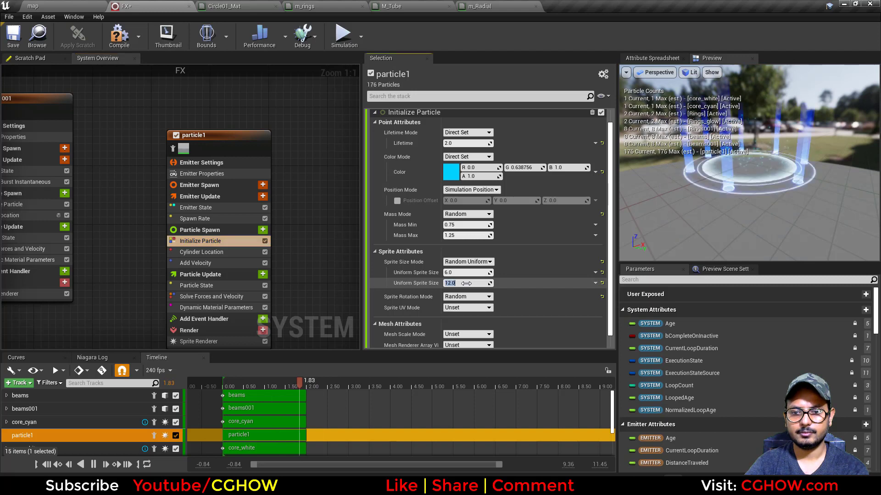
pyautogui.write('60')
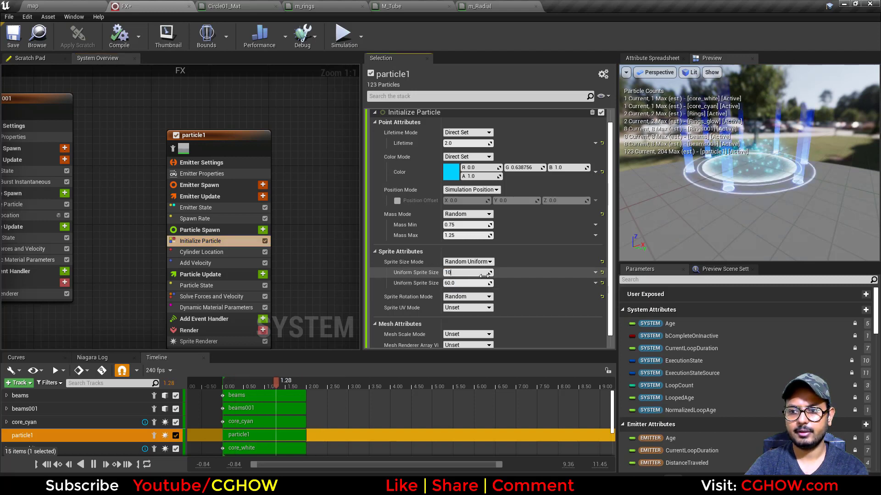
# - Set particle1's Spawn Rate to 20
pyautogui.click(202, 219)
pyautogui.click(465, 126)
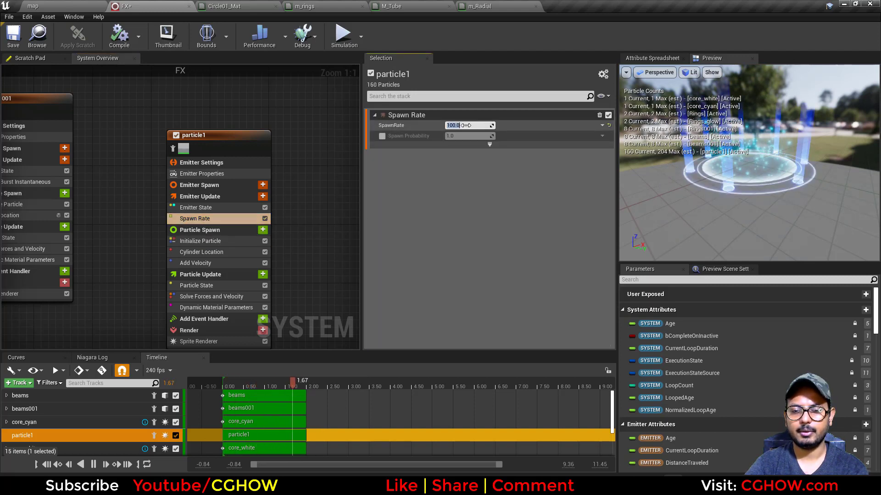
pyautogui.write('20')
pyautogui.press('Return')
# - Add a Scale Color module to particle1's Particle Update group
pyautogui.moveTo(290, 263); pyautogui.dragTo(291, 212, button='right')
pyautogui.click(265, 224)
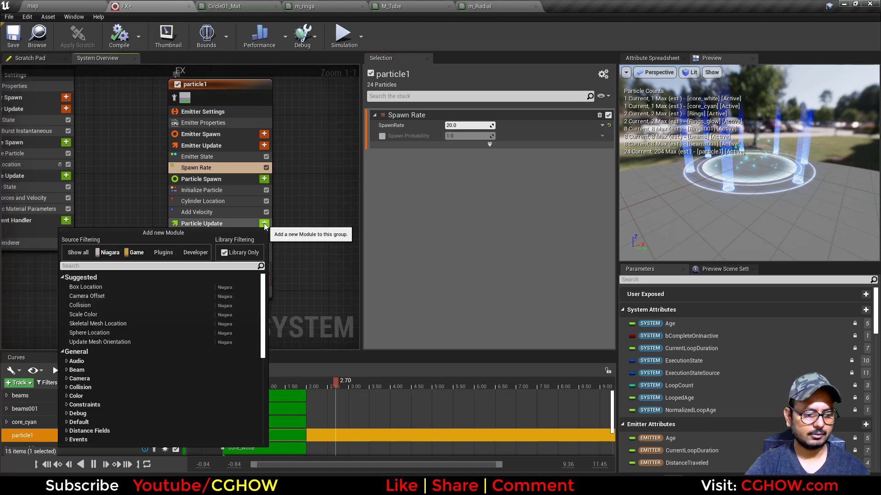
pyautogui.write('sca')
pyautogui.click(84, 288)
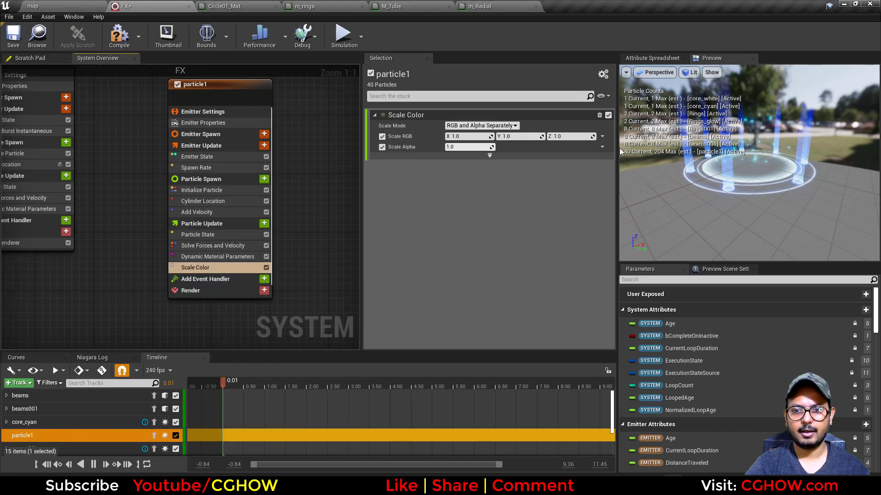
# - Drive Scale Color's Scale Alpha with Float from Curve, using the smooth falling curve template
pyautogui.click(601, 147)
pyautogui.write('c')
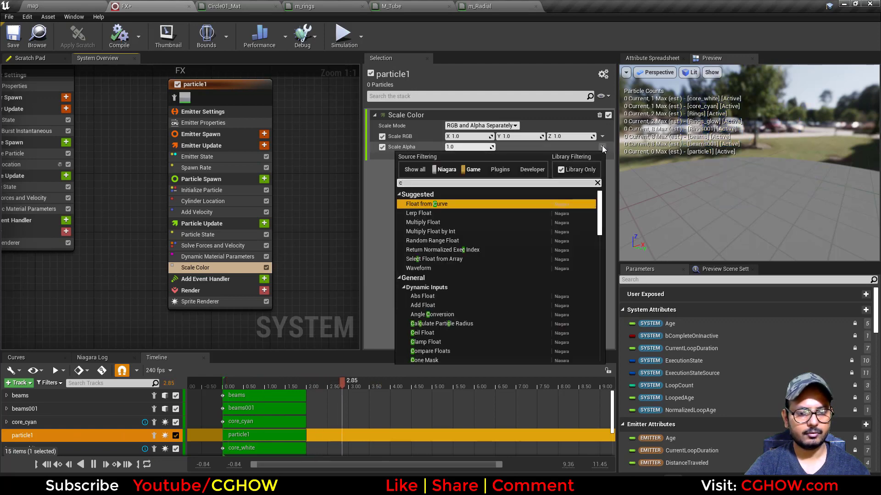
pyautogui.write('ur')
pyautogui.click(436, 205)
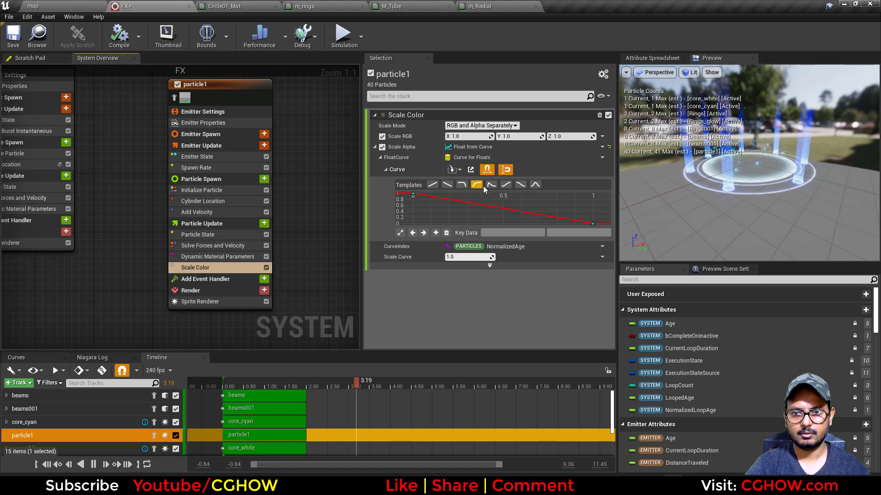
pyautogui.click(521, 186)
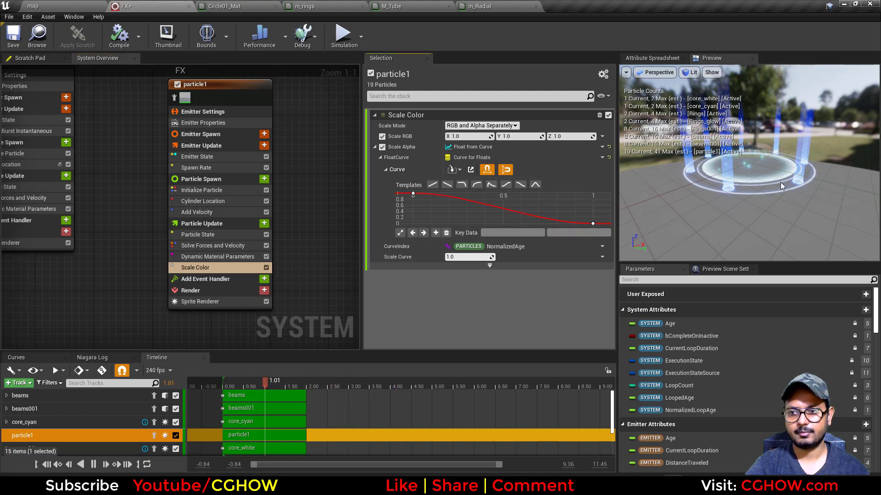
# - Hide the particle counts in the preview and inspect the rising particles up close
pyautogui.moveTo(743, 191); pyautogui.dragTo(761, 170)
pyautogui.scroll(5, 742, 190)
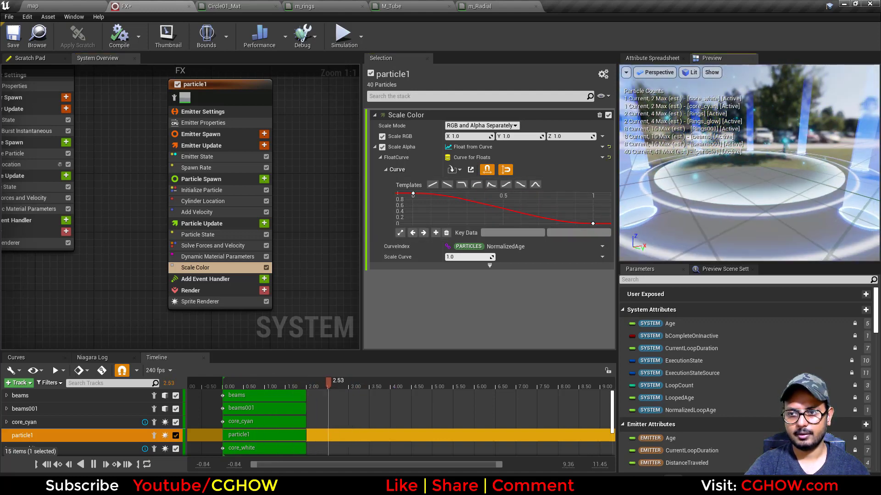
pyautogui.click(713, 74)
pyautogui.click(717, 104)
pyautogui.click(714, 76)
pyautogui.click(713, 84)
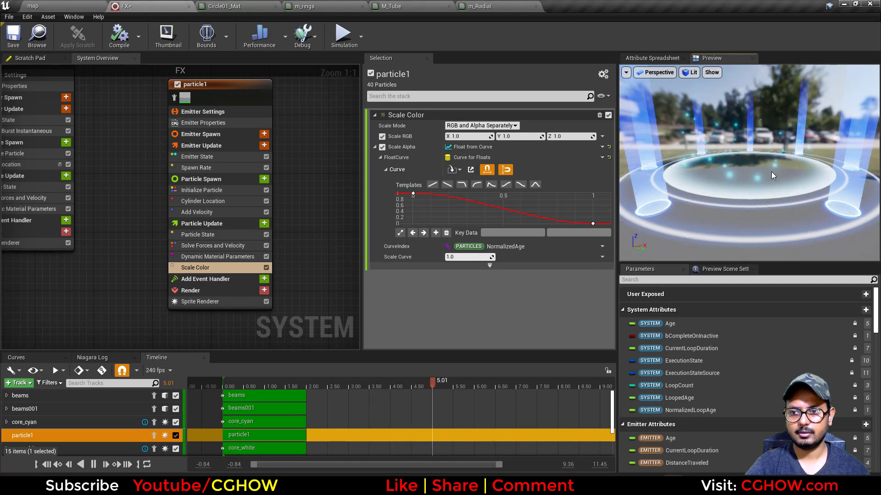
pyautogui.scroll(-3, 757, 173)
pyautogui.scroll(3, 756, 173)
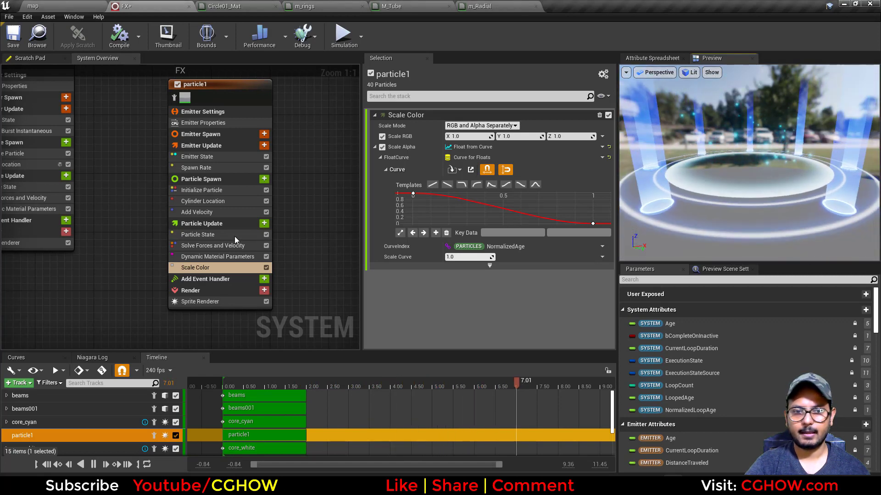
# - Add a Curl Noise Force module to particle1's Particle Update group and fix its dependency issue by moving it before Solve Forces and Velocity
pyautogui.click(262, 224)
pyautogui.write('cur')
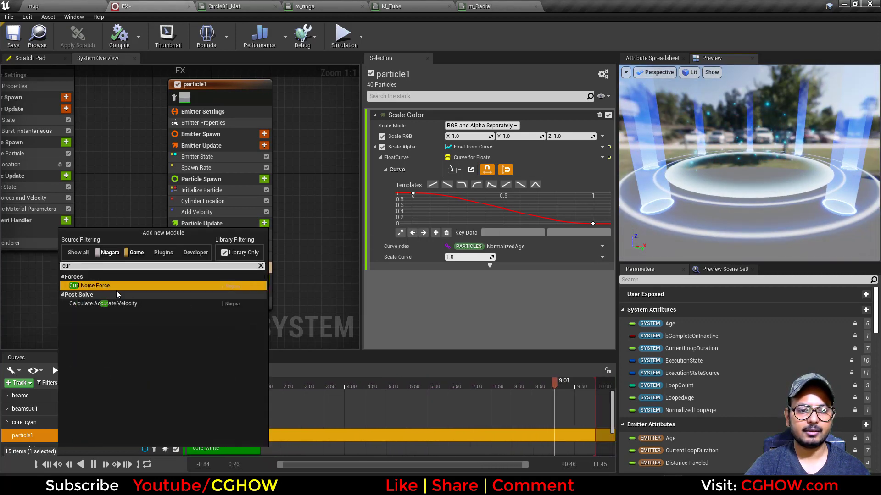
pyautogui.click(115, 288)
pyautogui.click(583, 158)
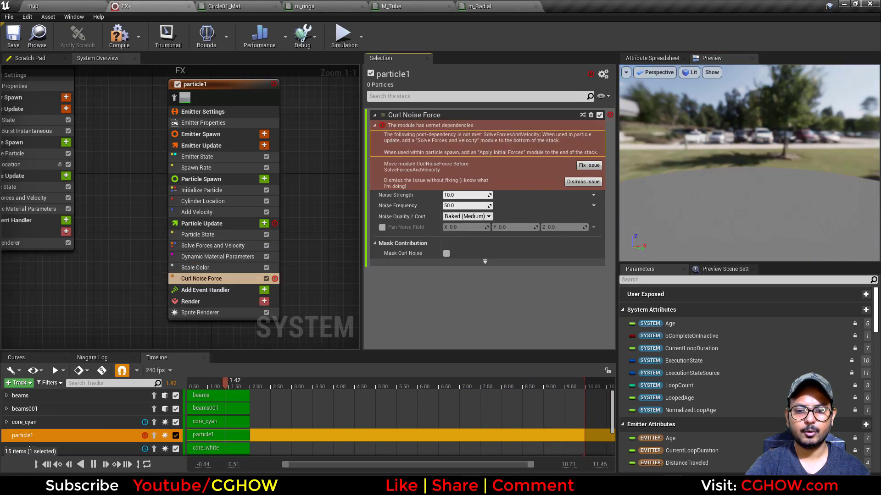
pyautogui.click(471, 486)
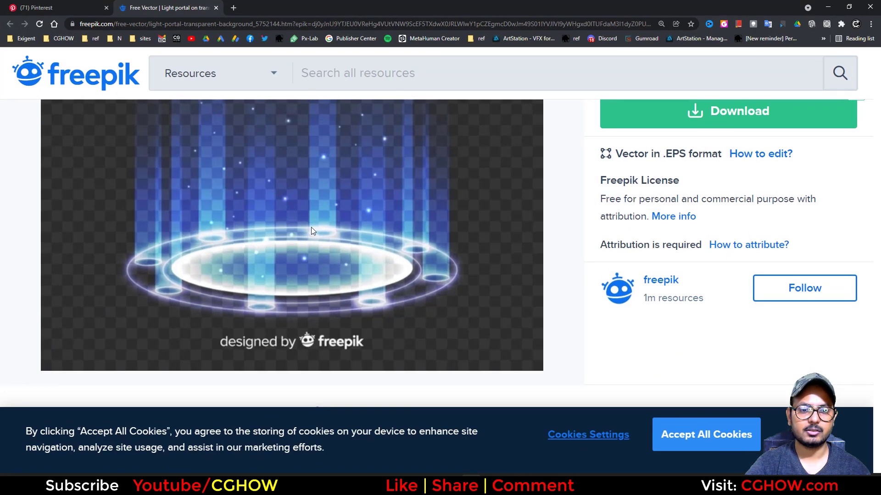
pyautogui.click(825, 7)
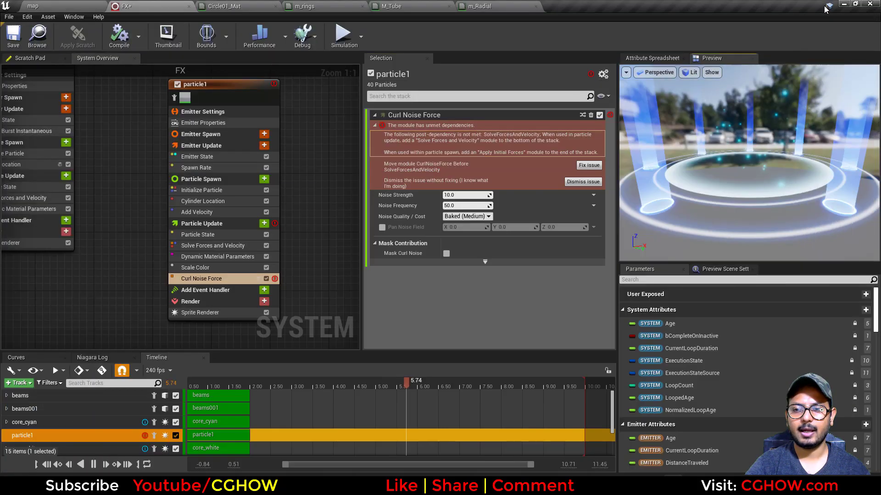
pyautogui.click(589, 164)
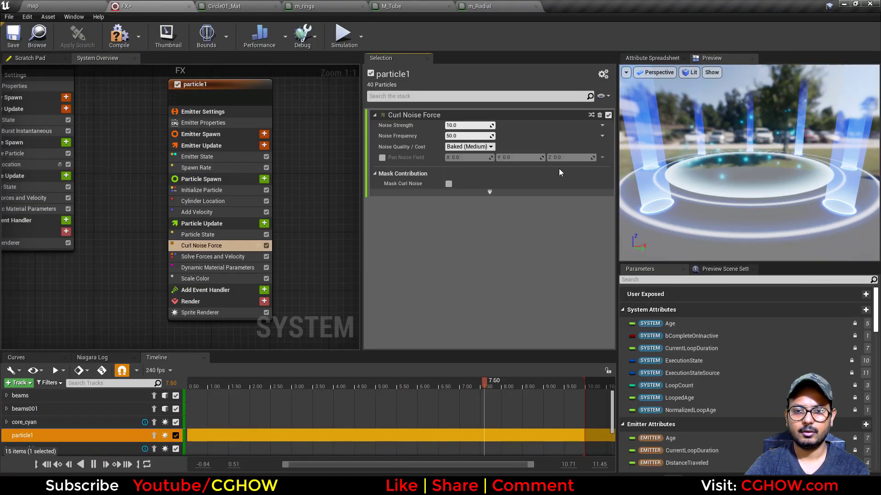
# - Try a Curl Noise Force strength of 100 and set it back to 10
pyautogui.click(465, 125)
pyautogui.write('100')
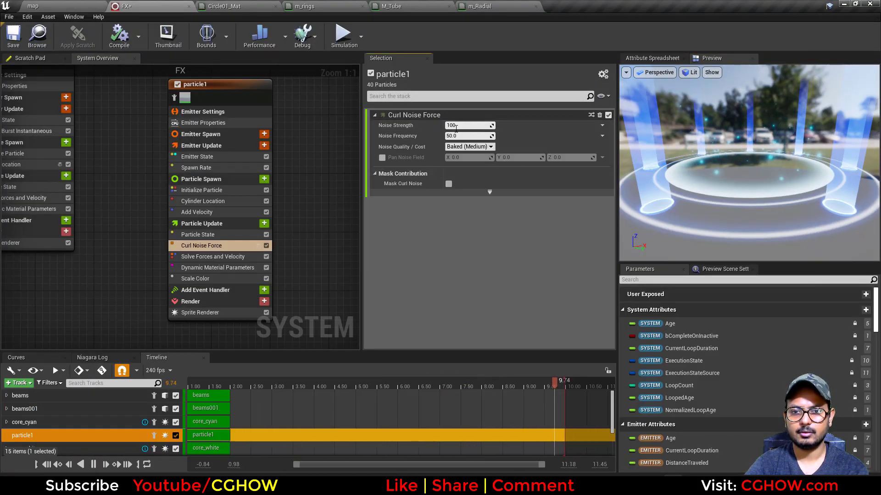
pyautogui.press('Return')
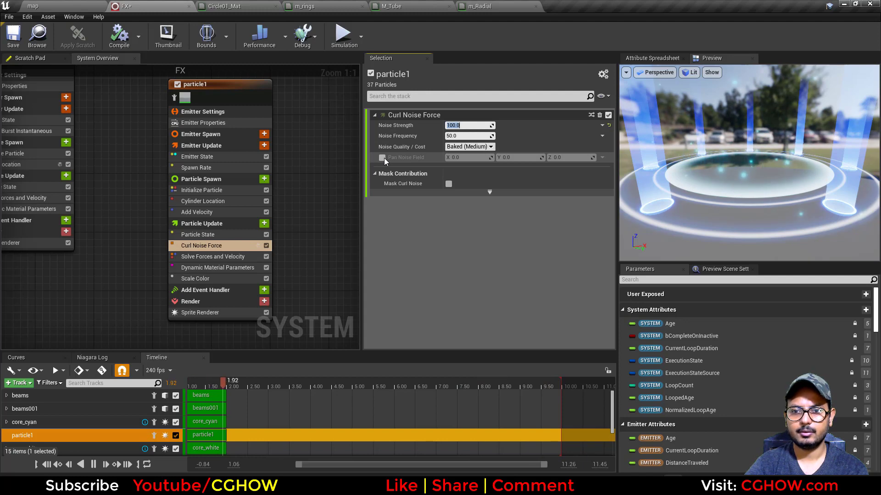
pyautogui.write('10')
pyautogui.press('Return')
# - Set the curl noise frequency to 20 and enable Pan Noise Field with X 0.2, Y 0.1, Z 0.5
pyautogui.click(382, 158)
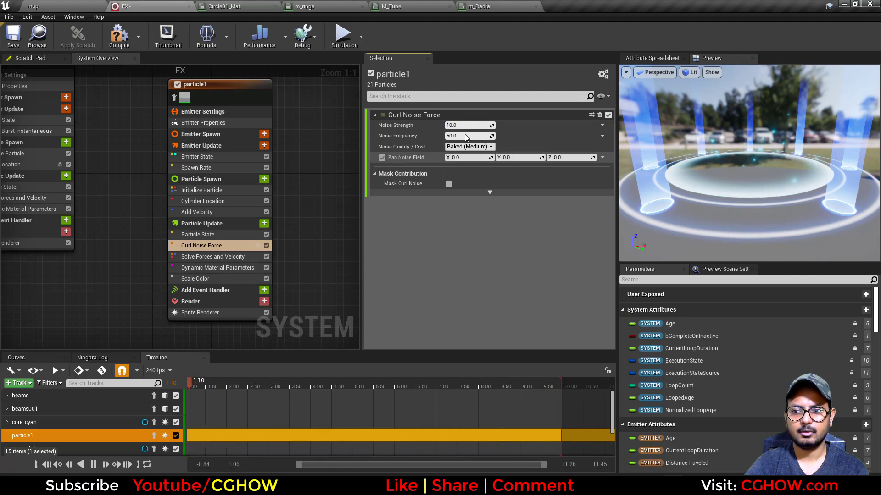
pyautogui.click(462, 136)
pyautogui.write('20')
pyautogui.press('Return')
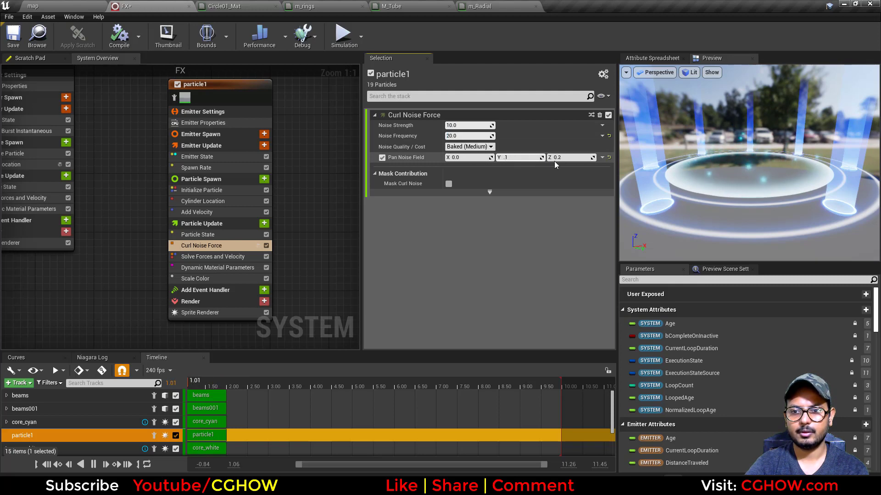
pyautogui.click(471, 160)
pyautogui.write('.')
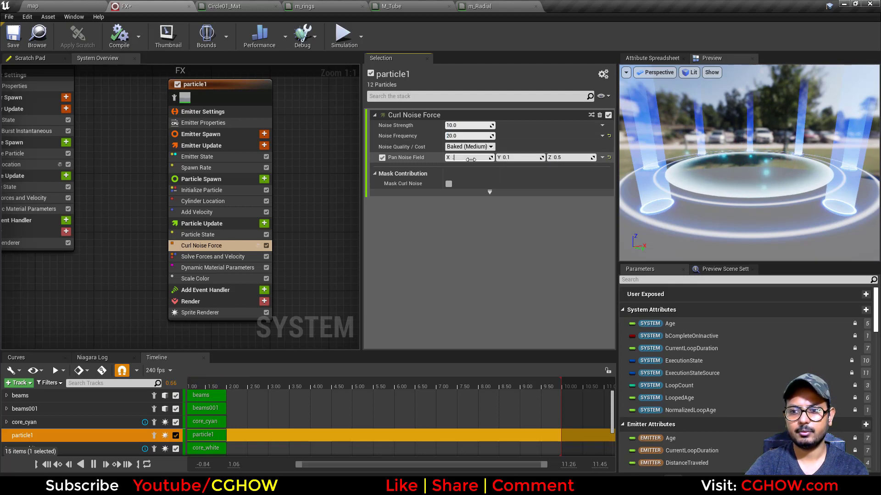
pyautogui.write('2')
pyautogui.press('Return')
# - Switch particle1's color mode to Random Hue/Saturation/Value and set the Hue Shift Range Y to 0.2
pyautogui.click(213, 190)
pyautogui.click(463, 159)
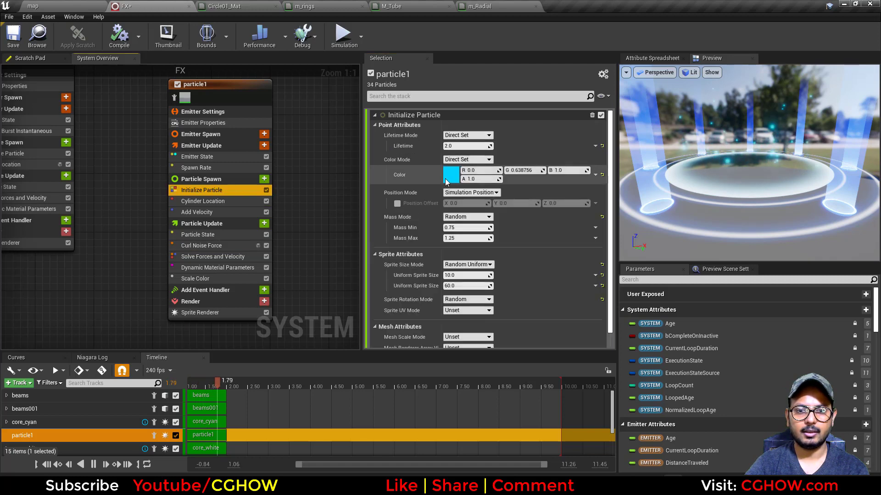
pyautogui.click(477, 187)
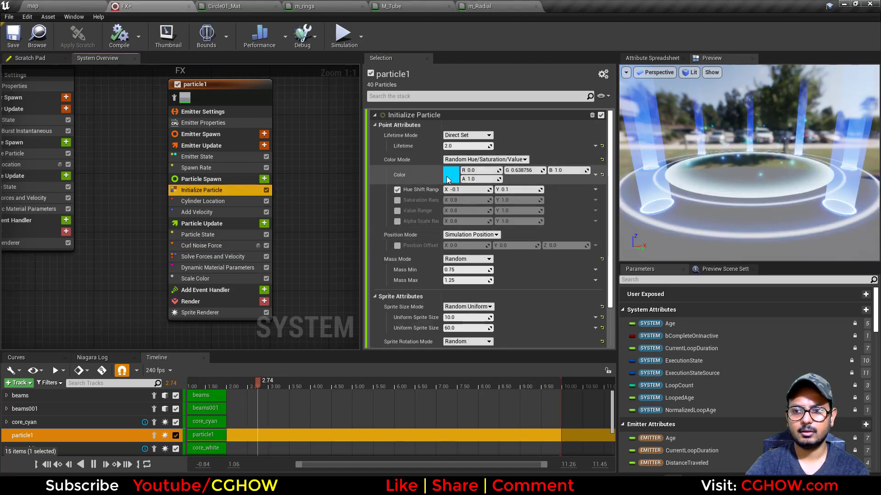
pyautogui.click(512, 191)
pyautogui.write('0.2')
pyautogui.press('Return')
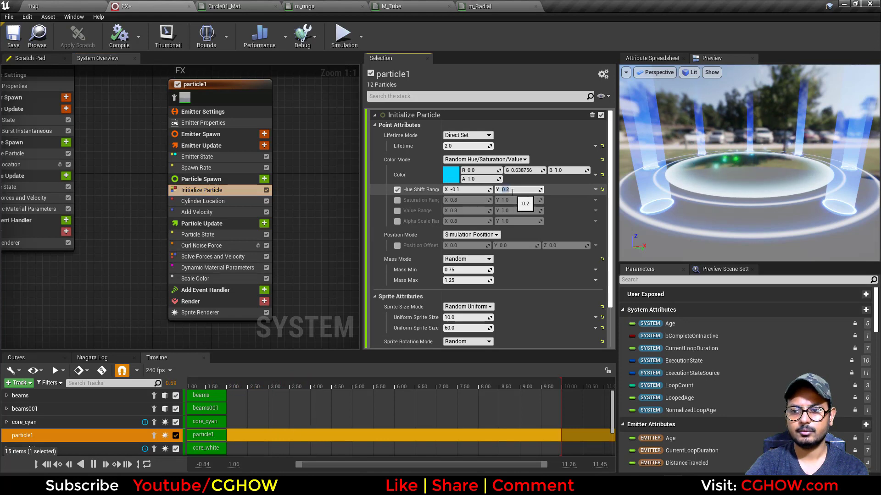
# - Set the Hue Shift Range Y of particle1's Initialize Particle module to 0.1
pyautogui.write('.1')
pyautogui.press('Return')
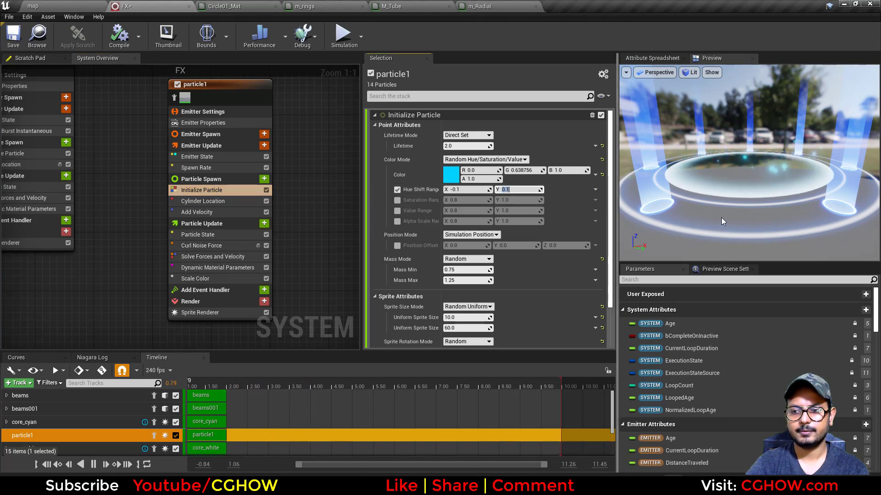
# - Add a Gravity Force module to particle1's Particle Update group and fix its dependency issue by moving it before Solve Forces and Velocity
pyautogui.click(264, 224)
pyautogui.write('gra')
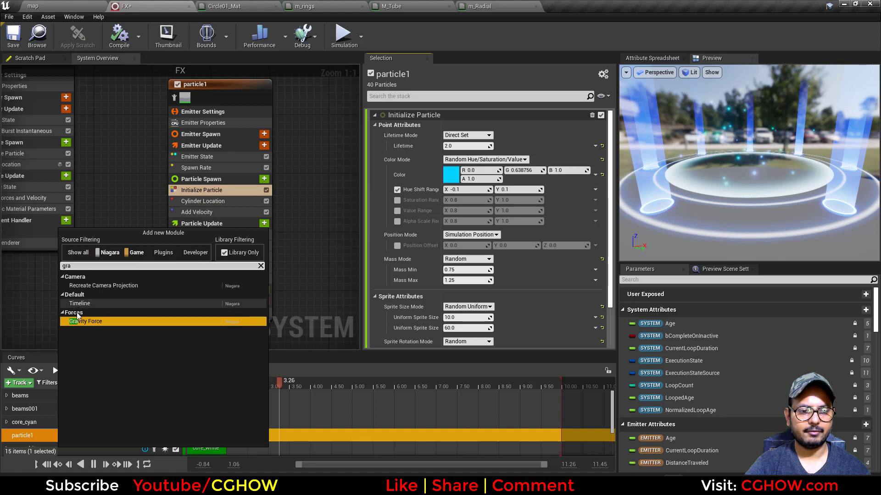
pyautogui.click(81, 321)
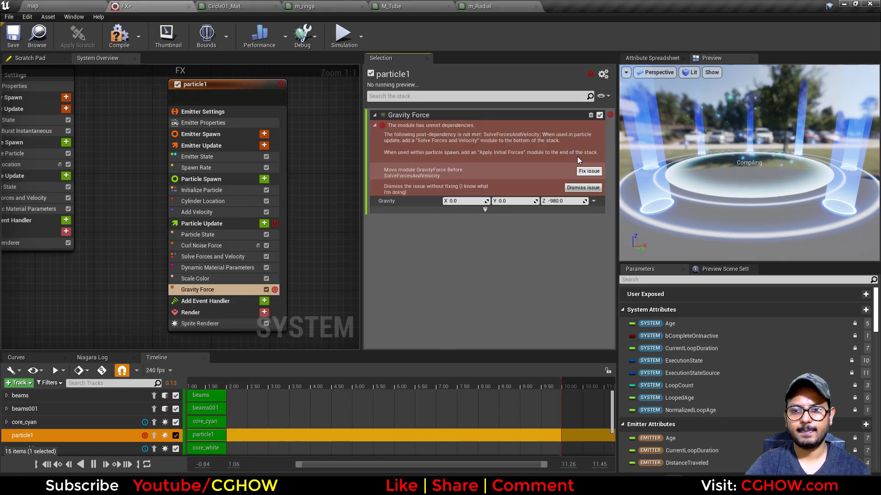
pyautogui.click(588, 165)
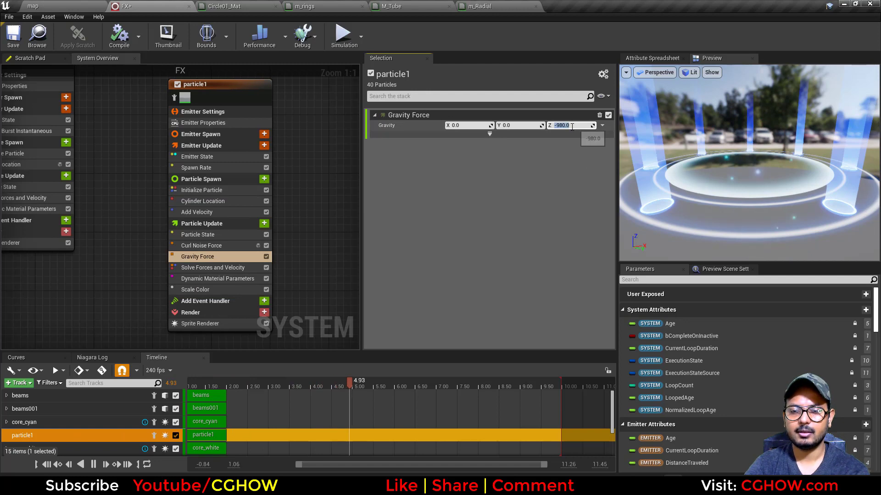
# - Try a Gravity Force Z value of 20 and reduce it to 10
pyautogui.write('20')
pyautogui.press('Return')
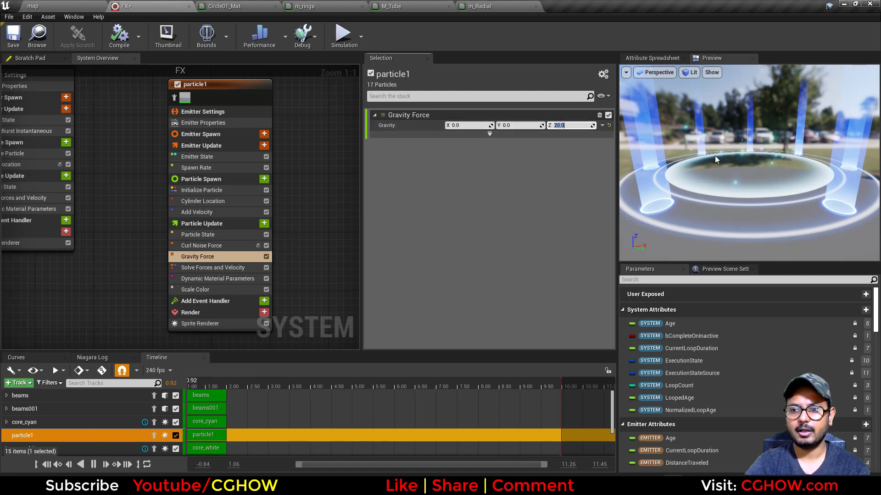
pyautogui.write('10')
pyautogui.press('Return')
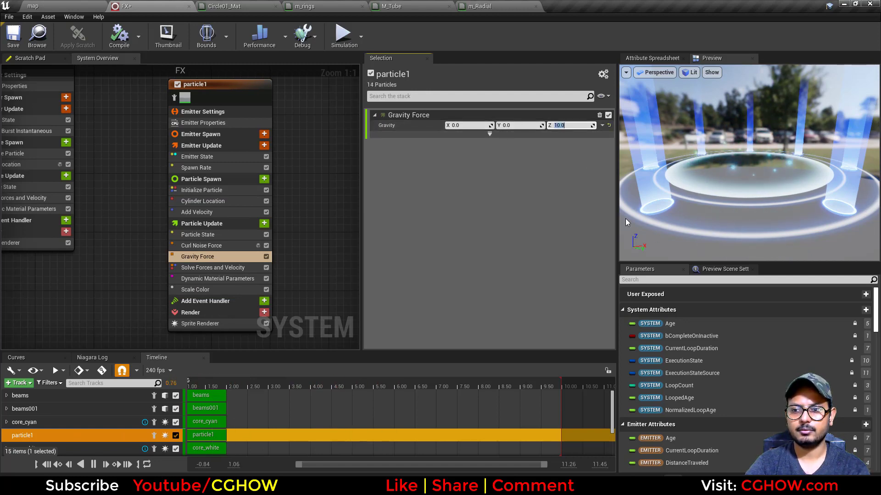
# - Add a Drag module to particle1's Particle Update group, fix its dependency issue, and check the effect in the map level
pyautogui.click(264, 223)
pyautogui.write('dra')
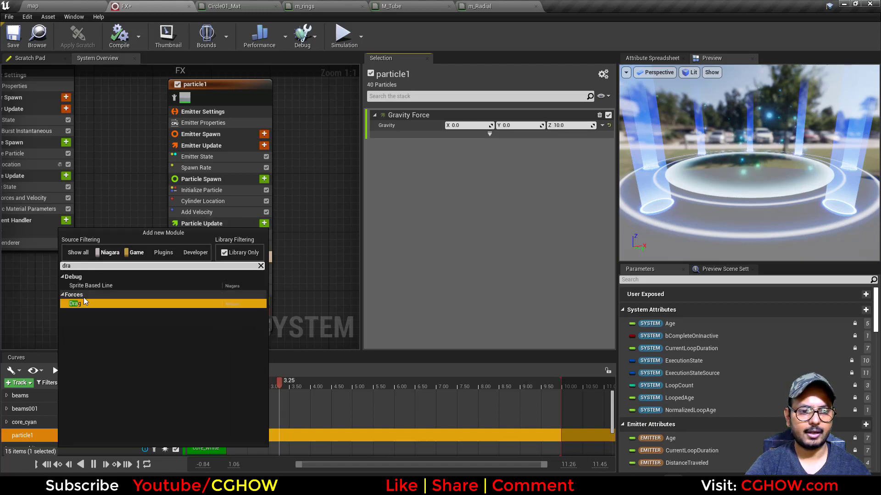
pyautogui.click(78, 303)
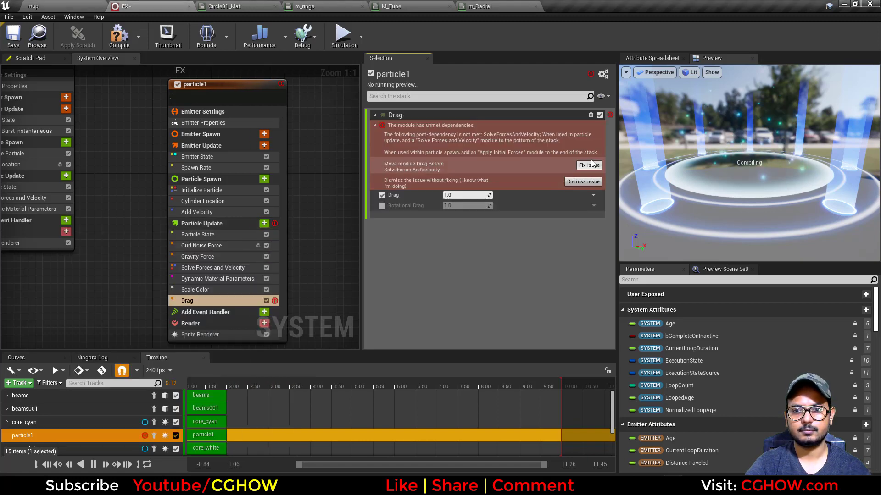
pyautogui.click(589, 166)
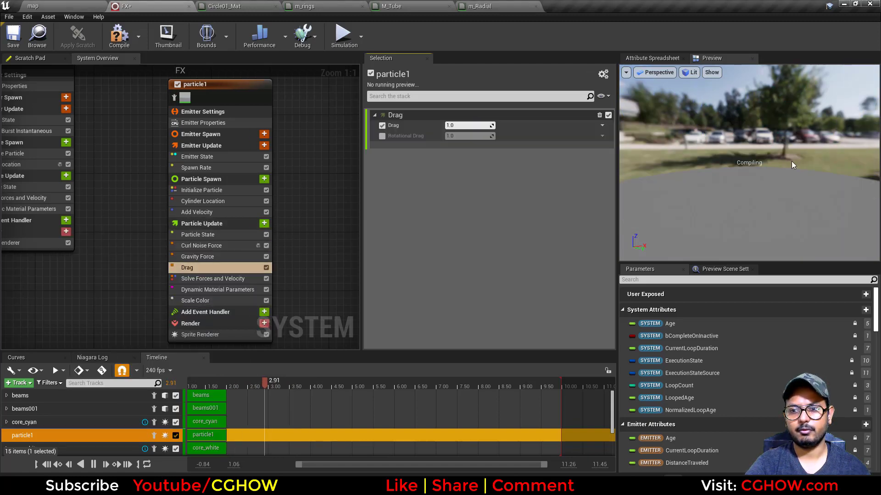
pyautogui.click(71, 4)
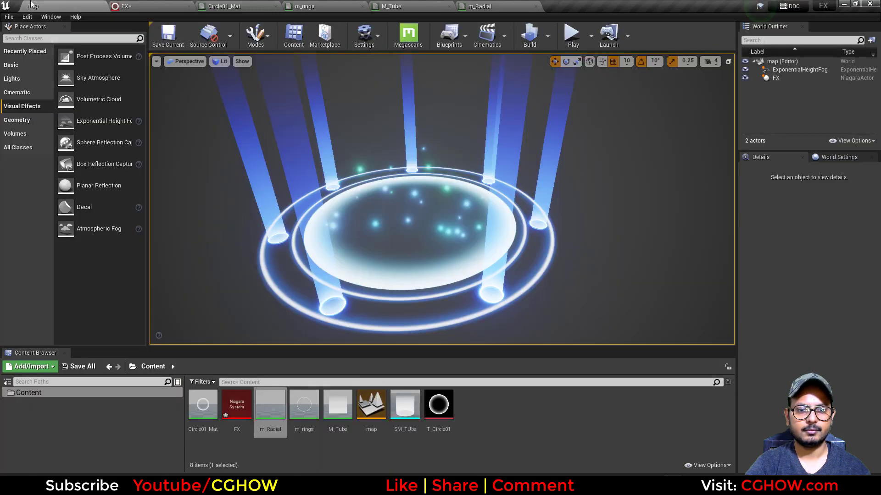
pyautogui.scroll(-3, 472, 240)
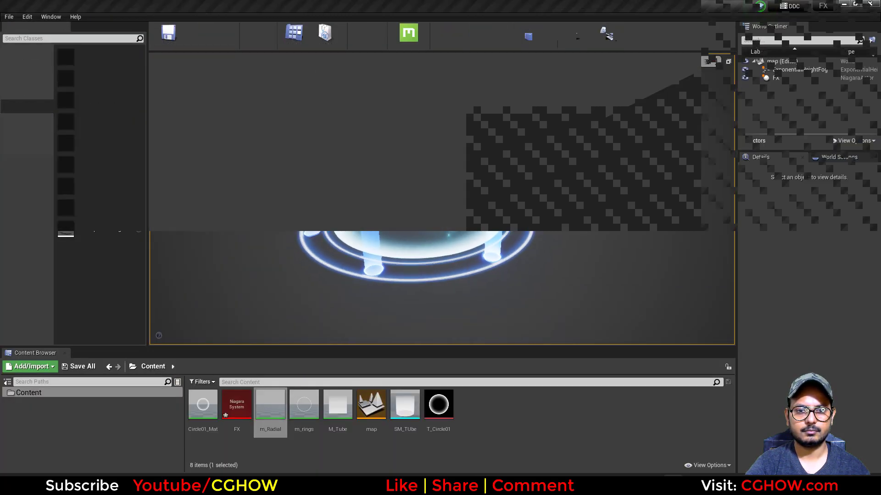
# - Switch particle1's Lifetime Mode to Random with Lifetime Min 2 and Lifetime Max 5
pyautogui.click(158, 5)
pyautogui.click(201, 190)
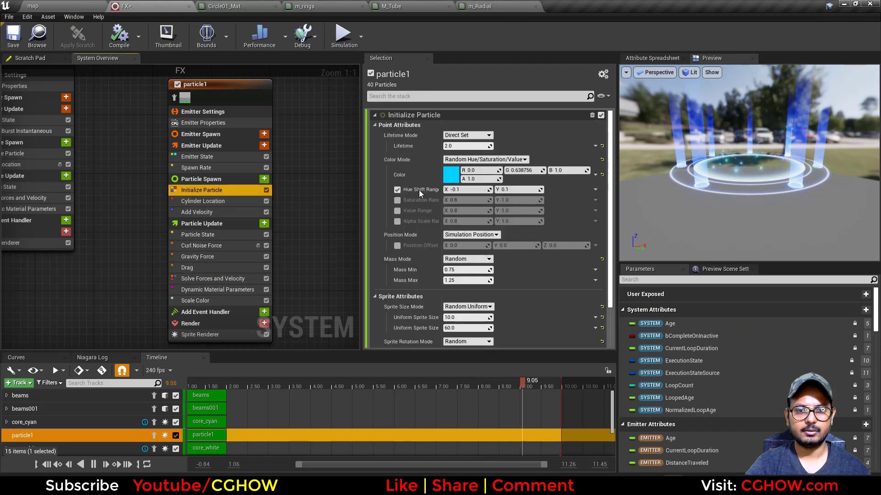
pyautogui.click(466, 135)
pyautogui.click(454, 149)
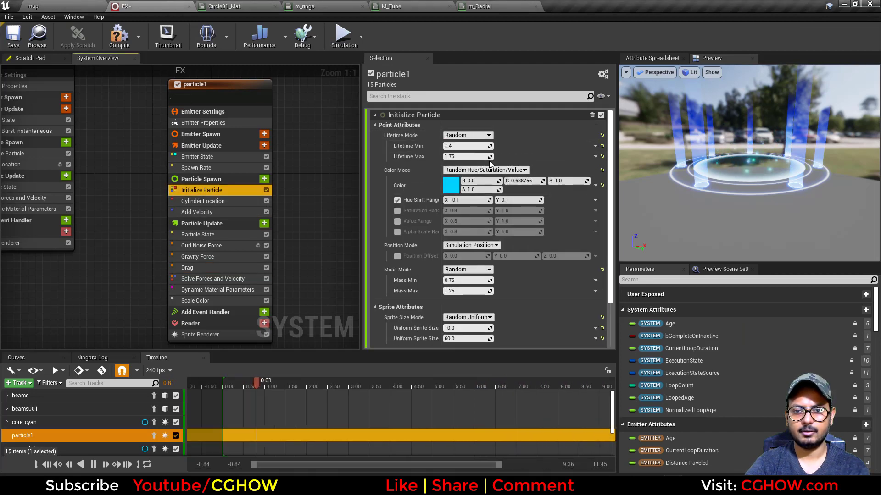
pyautogui.click(460, 156)
pyautogui.write('5')
pyautogui.press('Return')
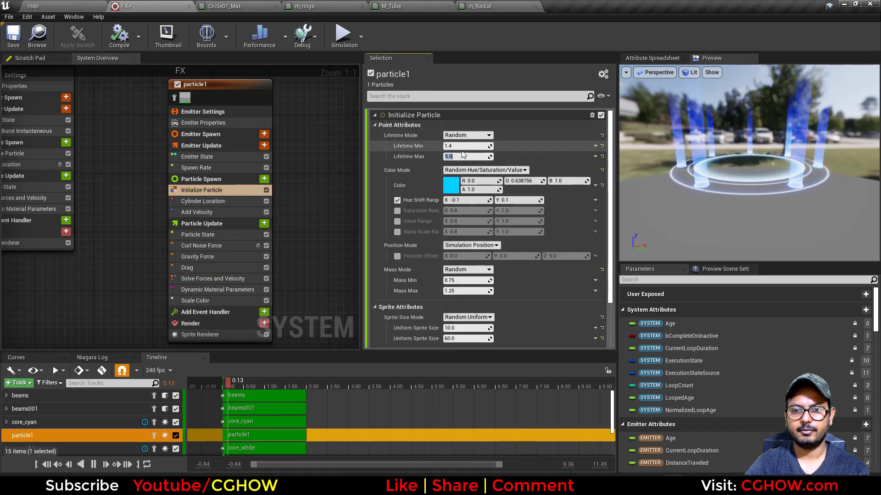
pyautogui.click(459, 147)
# - Examine the rising particles in the map level from several angles and distances
pyautogui.click(60, 6)
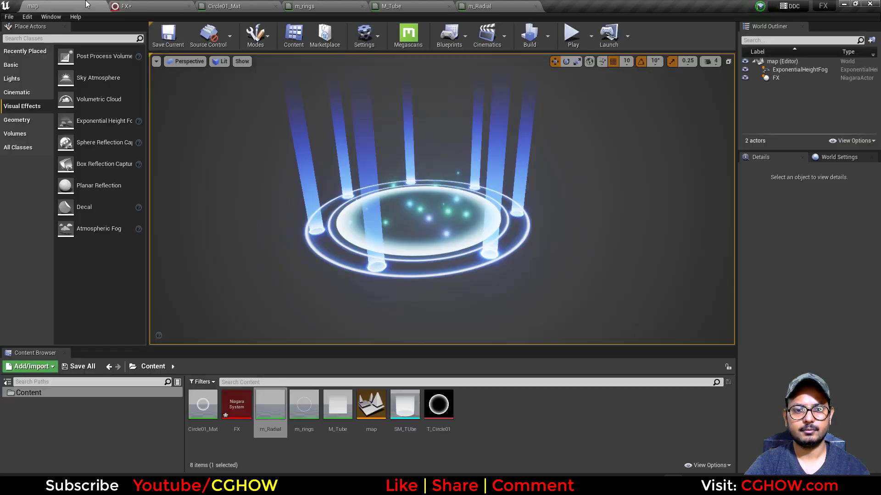
pyautogui.keyDown('alt'); pyautogui.moveTo(510, 269); pyautogui.dragTo(520, 246); pyautogui.keyUp('alt')
pyautogui.keyDown('alt'); pyautogui.moveTo(537, 314); pyautogui.dragTo(521, 298); pyautogui.keyUp('alt')
pyautogui.moveTo(520, 302); pyautogui.dragTo(532, 293, button='middle')
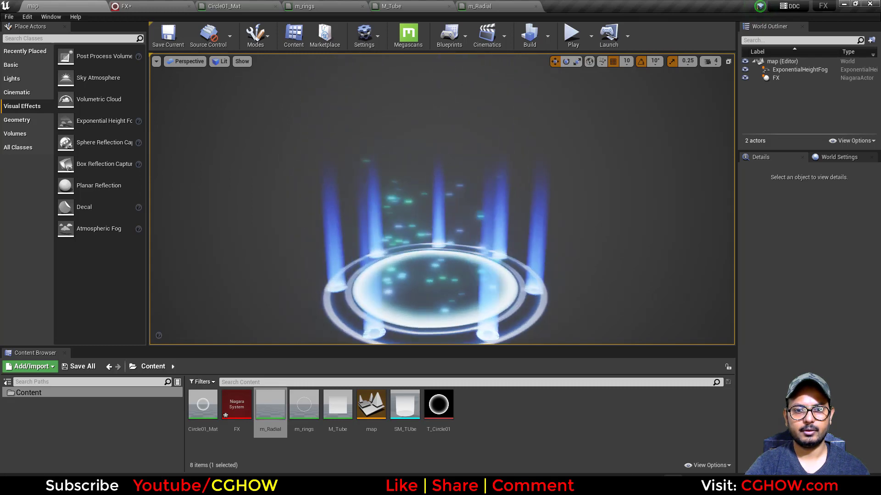
pyautogui.keyDown('alt'); pyautogui.moveTo(532, 293); pyautogui.dragTo(484, 281); pyautogui.keyUp('alt')
pyautogui.scroll(5, 485, 282)
pyautogui.scroll(-3, 485, 282)
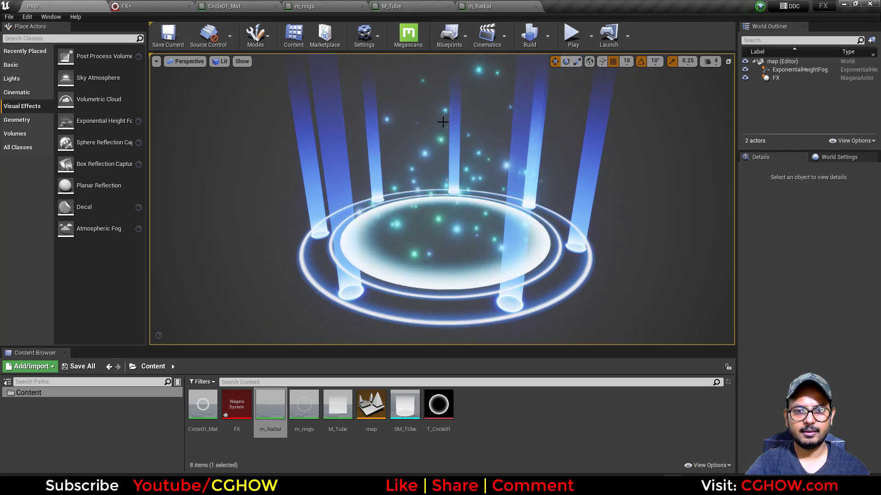
# - In the m_Radial material, add a Dynamic Parameter node and connect Param1 to the Power node's Exp input
pyautogui.click(481, 6)
pyautogui.moveTo(608, 294); pyautogui.dragTo(553, 251, button='right')
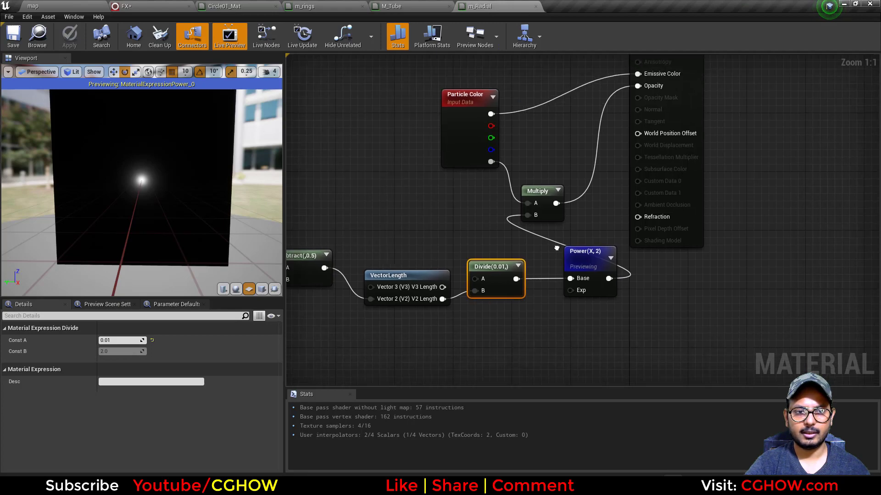
pyautogui.click(593, 271)
pyautogui.moveTo(593, 272); pyautogui.dragTo(602, 234, button='right')
pyautogui.rightClick(489, 299)
pyautogui.write('dyn')
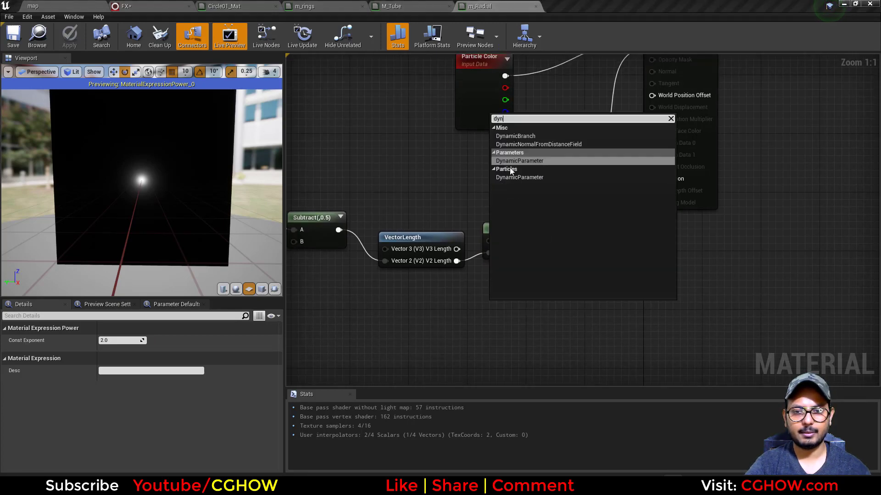
pyautogui.click(509, 161)
pyautogui.moveTo(556, 326); pyautogui.dragTo(584, 253)
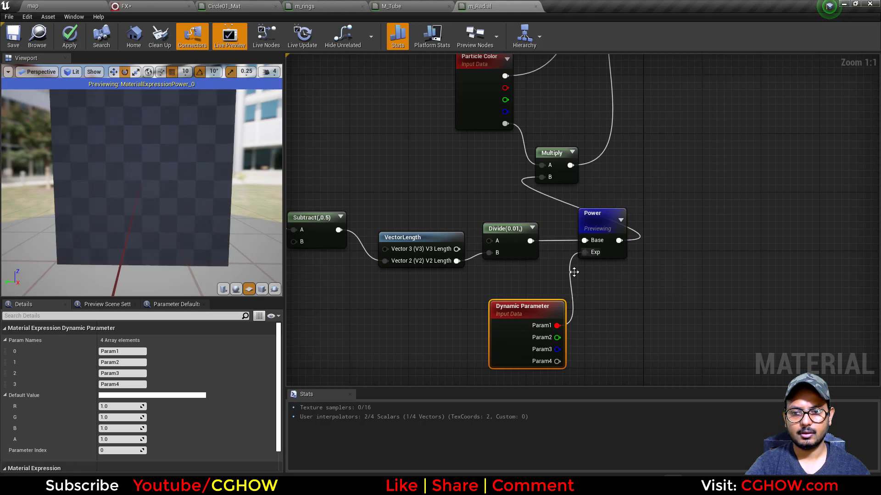
# - Set the Dynamic Parameter's default R value to 5, rename its first parameter glow, and save the material
pyautogui.click(113, 405)
pyautogui.write('2')
pyautogui.press('Return')
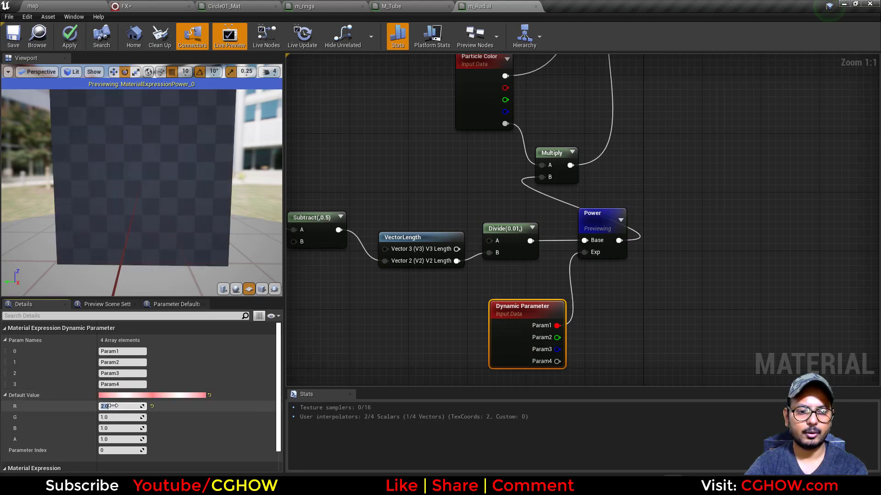
pyautogui.write('5')
pyautogui.press('Return')
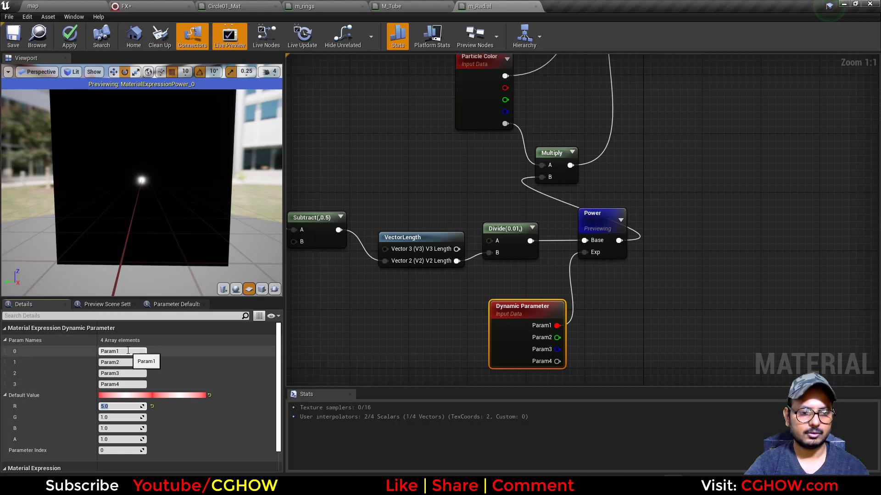
pyautogui.write('glow')
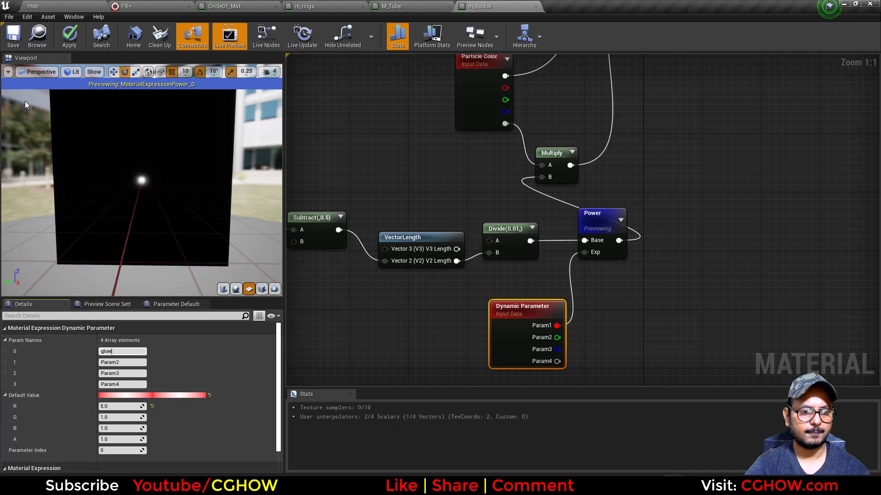
pyautogui.click(10, 36)
# - In the FX system, set glow to 5 in particle1's Dynamic Material Parameters module and inspect the particles up close
pyautogui.click(139, 2)
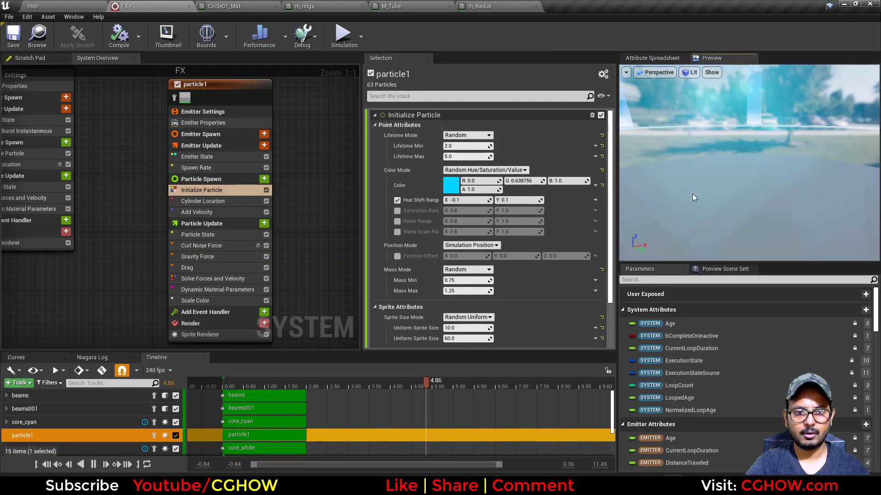
pyautogui.click(225, 290)
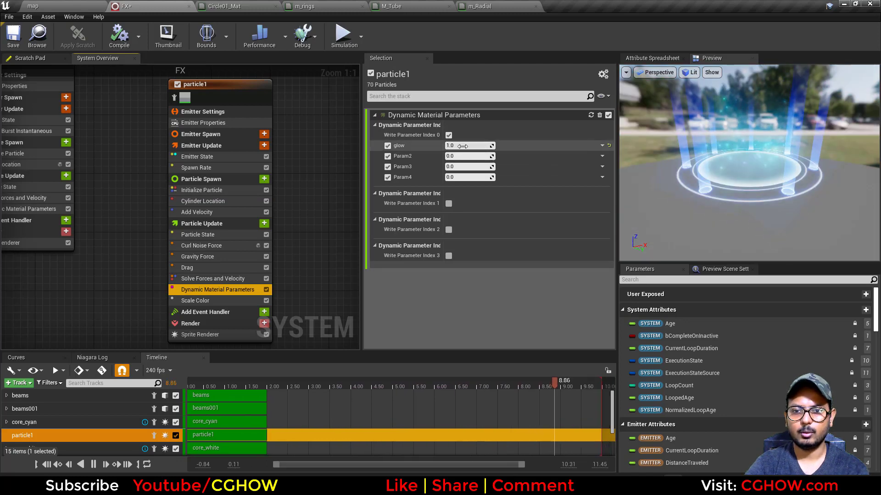
pyautogui.click(464, 146)
pyautogui.write('5')
pyautogui.press('Return')
pyautogui.moveTo(752, 161); pyautogui.dragTo(752, 201, button='right')
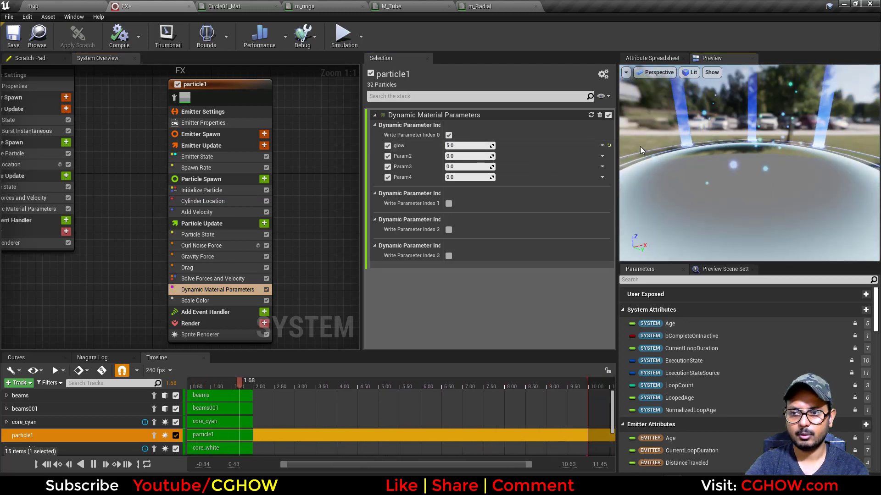
# - Drive glow with a Random Range Float from minimum 2 to maximum 5, and check the effect in the map level
pyautogui.click(602, 146)
pyautogui.write('ran')
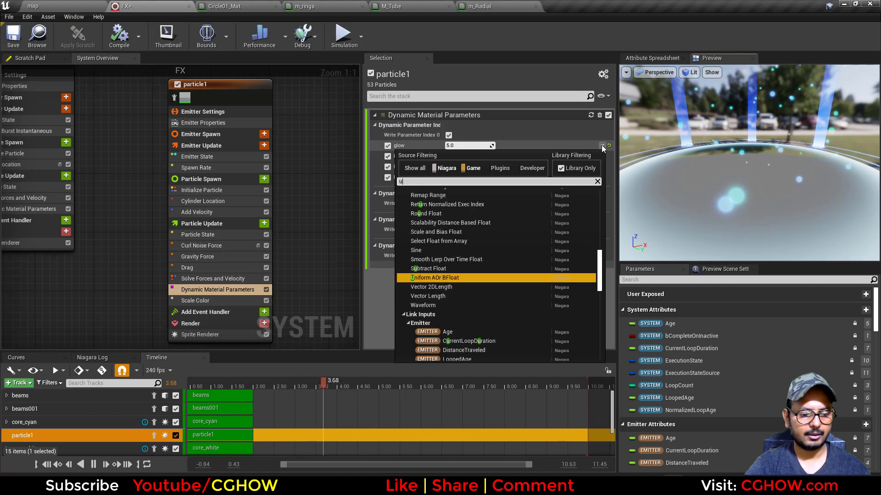
pyautogui.click(447, 203)
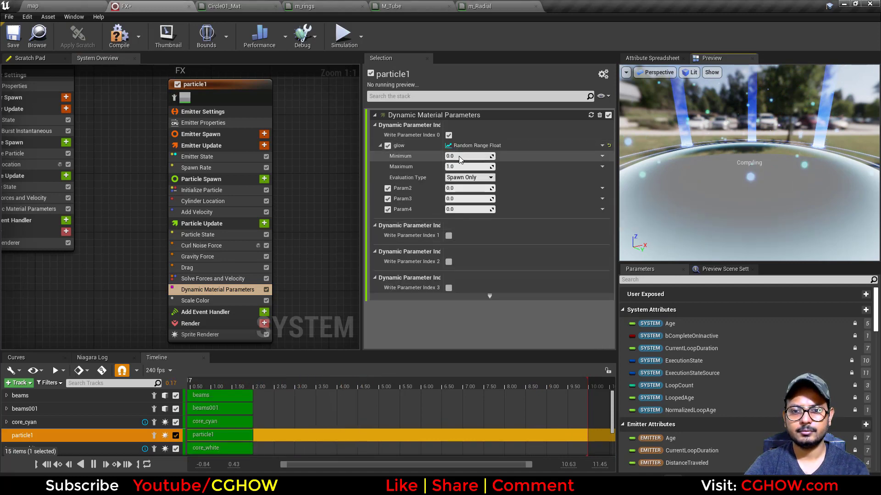
pyautogui.click(458, 157)
pyautogui.write('2')
pyautogui.press('Return')
pyautogui.click(470, 167)
pyautogui.write('5')
pyautogui.press('Return')
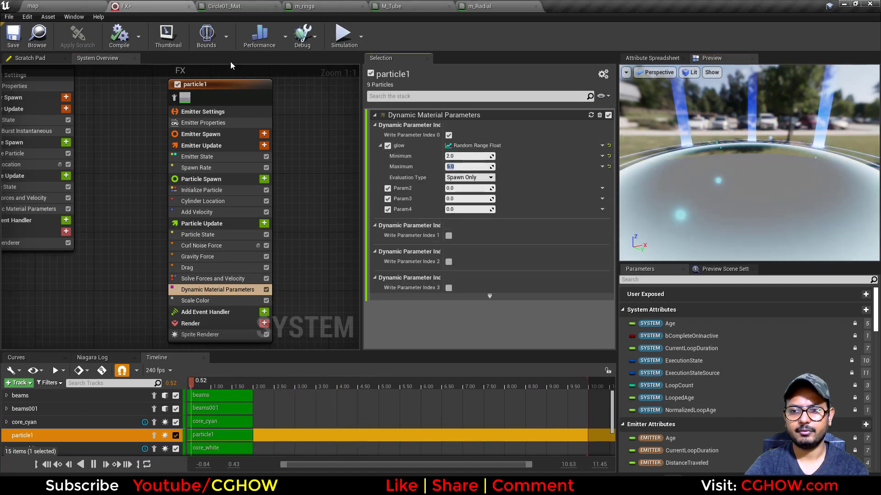
pyautogui.click(88, 5)
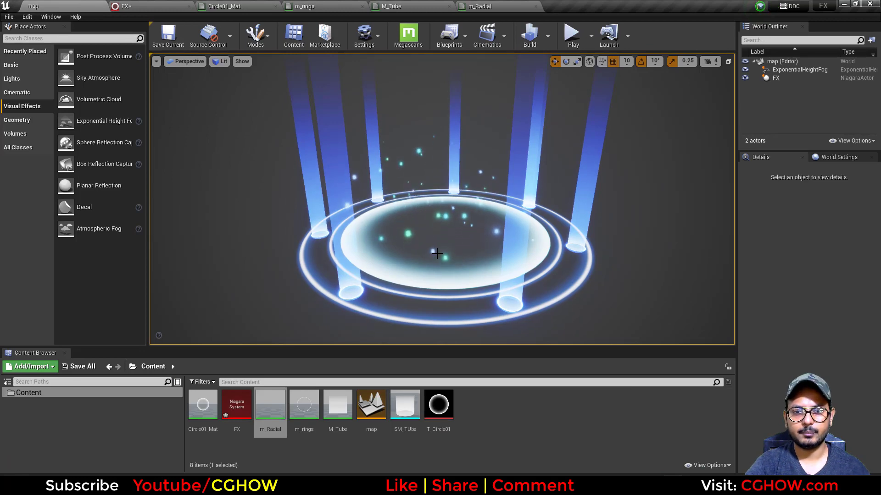
pyautogui.moveTo(432, 260)
pyautogui.keyDown('alt'); pyautogui.mouseDown()
pyautogui.moveTo(460, 247)
pyautogui.moveTo(438, 256)
pyautogui.mouseUp(); pyautogui.keyUp('alt')
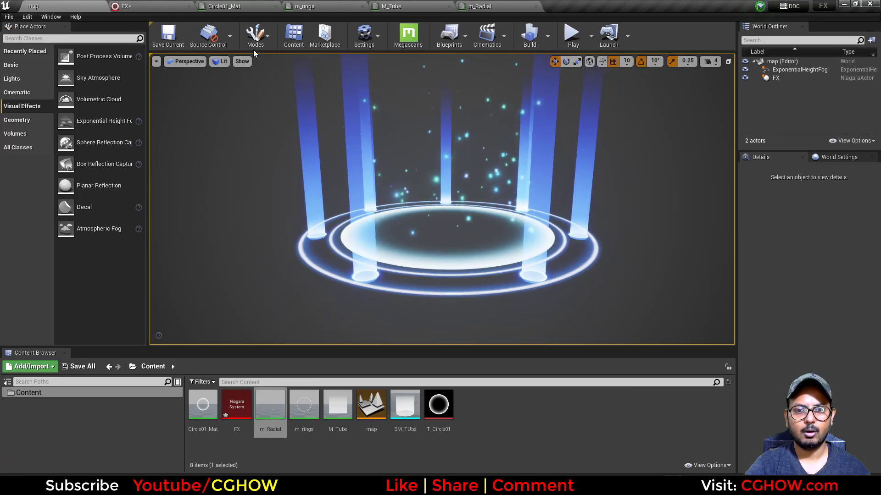
# - Add a Scale Sprite Size module to particle1's Particle Update group in the FX system
pyautogui.click(137, 6)
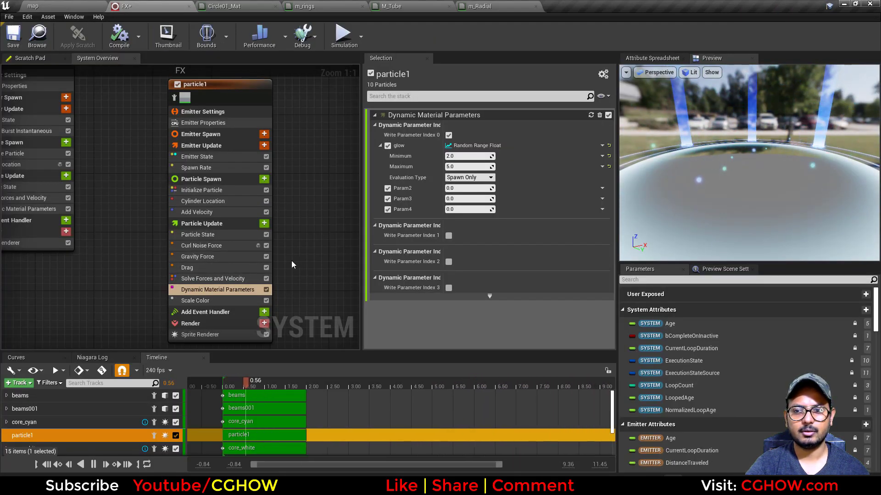
pyautogui.click(265, 225)
pyautogui.click(276, 238)
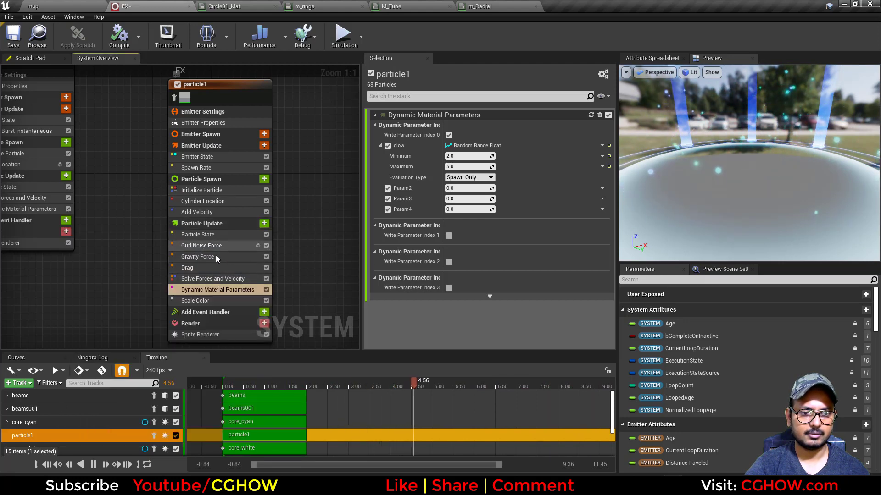
pyautogui.click(264, 225)
pyautogui.write('size')
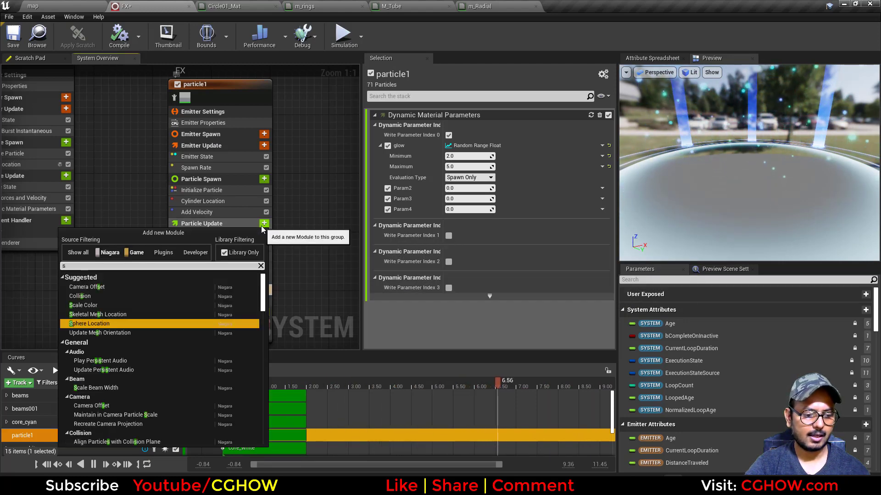
pyautogui.click(122, 368)
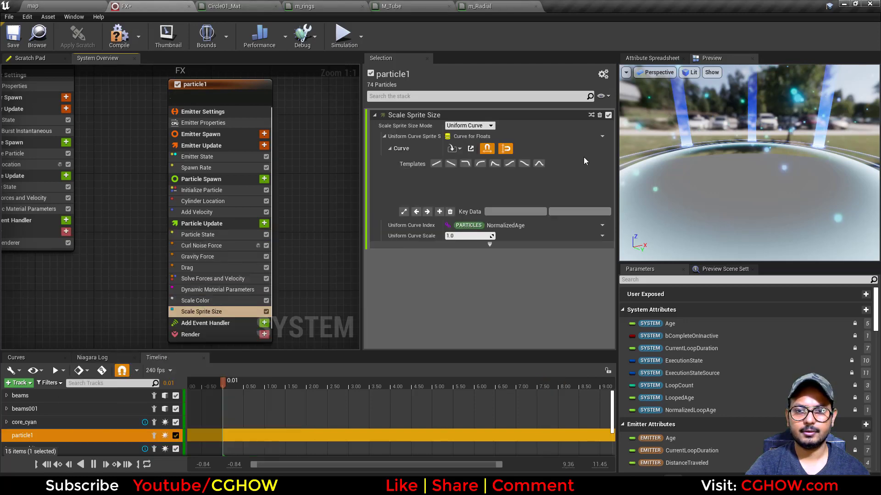
# - Set particle1's Scale Sprite Size Mode to Uniform and drive the Uniform Scale Factor with a Sine dynamic input
pyautogui.click(481, 126)
pyautogui.click(461, 135)
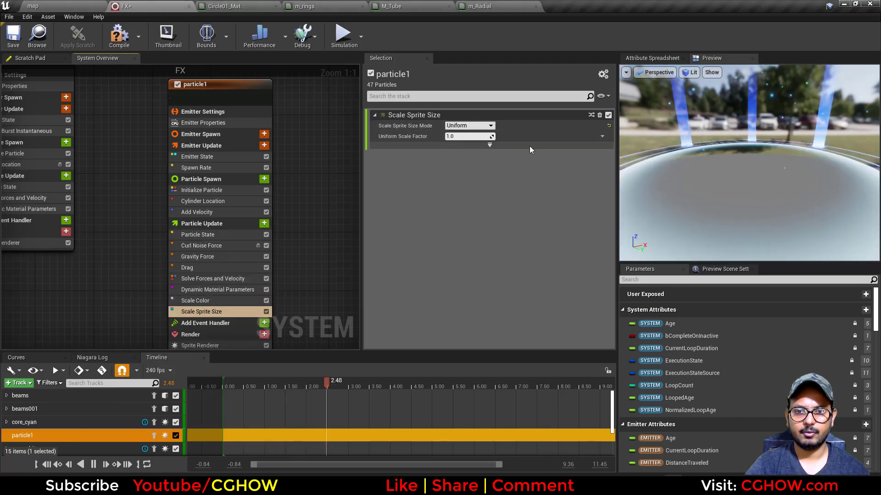
pyautogui.click(602, 137)
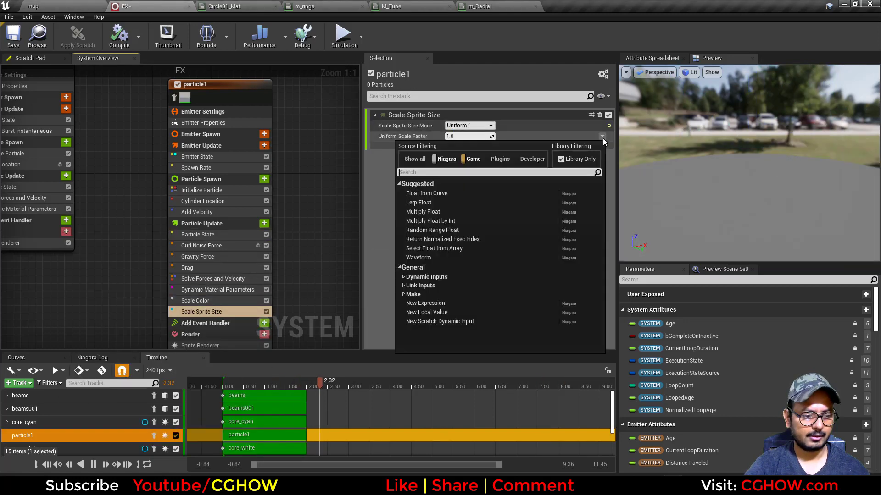
pyautogui.write('sin')
pyautogui.click(424, 231)
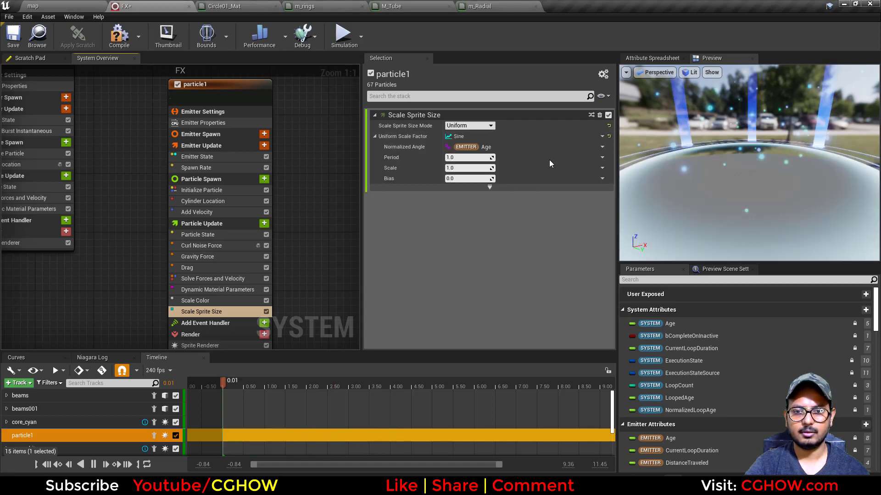
# - Link the Sine's Normalized Angle to PARTICLES NormalizedAge and set its Period to 0.5 after trying 0.1
pyautogui.click(601, 147)
pyautogui.write('age')
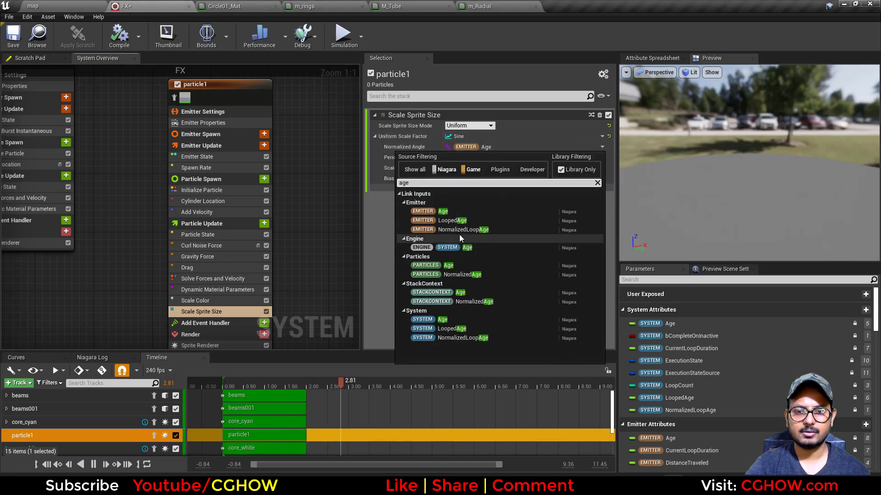
pyautogui.click(461, 275)
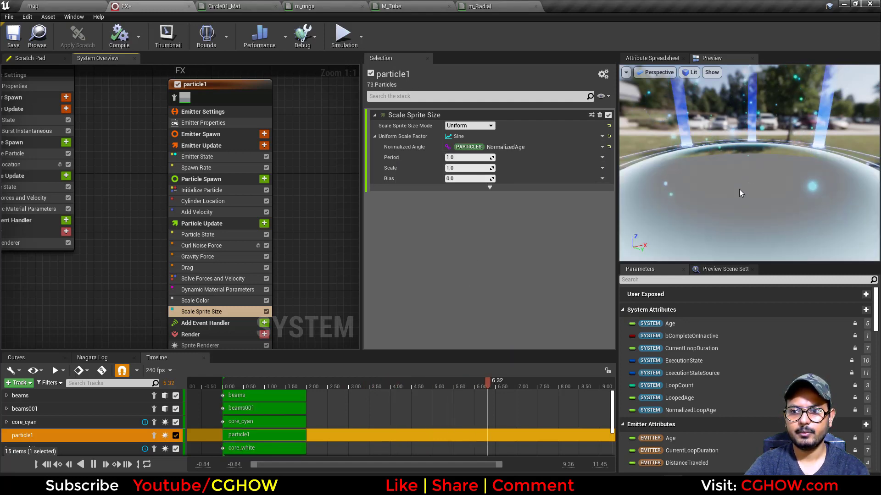
pyautogui.click(460, 158)
pyautogui.write('0.1')
pyautogui.press('Return')
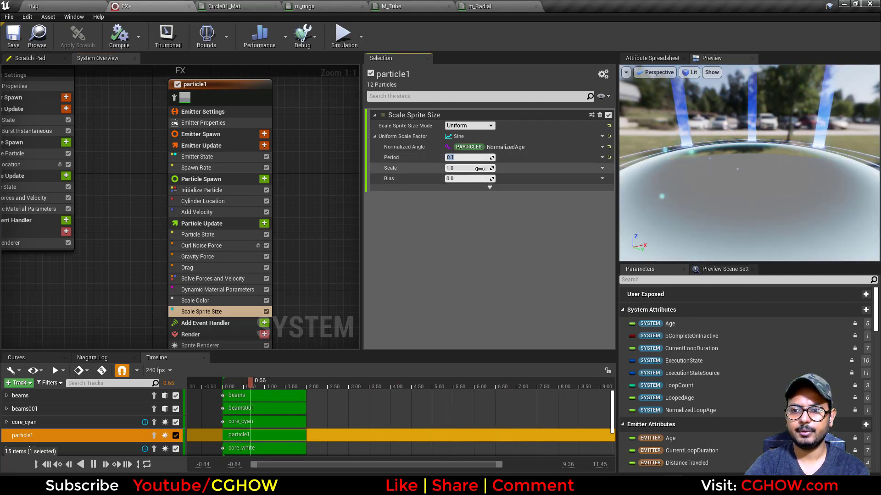
pyautogui.write('.5')
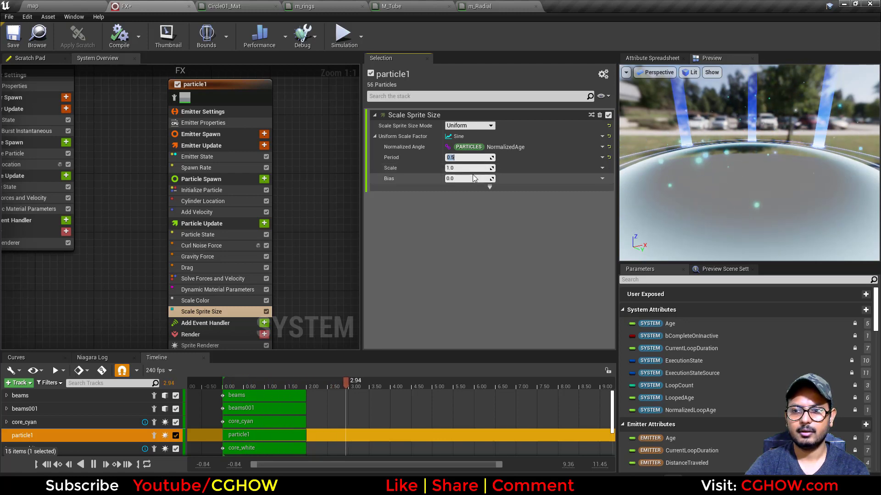
# - Inspect the portal effect and its pulsing particles from several angles in the map level
pyautogui.click(73, 3)
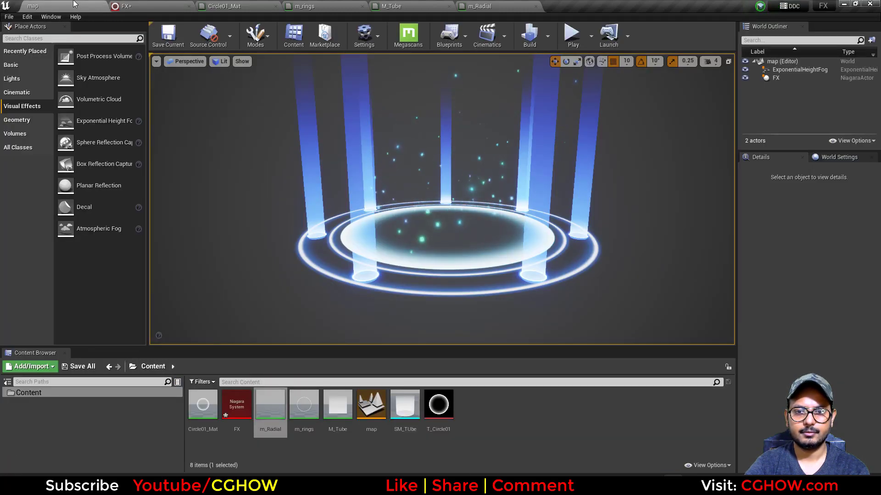
pyautogui.keyDown('alt'); pyautogui.moveTo(537, 226); pyautogui.dragTo(351, 225); pyautogui.keyUp('alt')
pyautogui.scroll(-4, 521, 236)
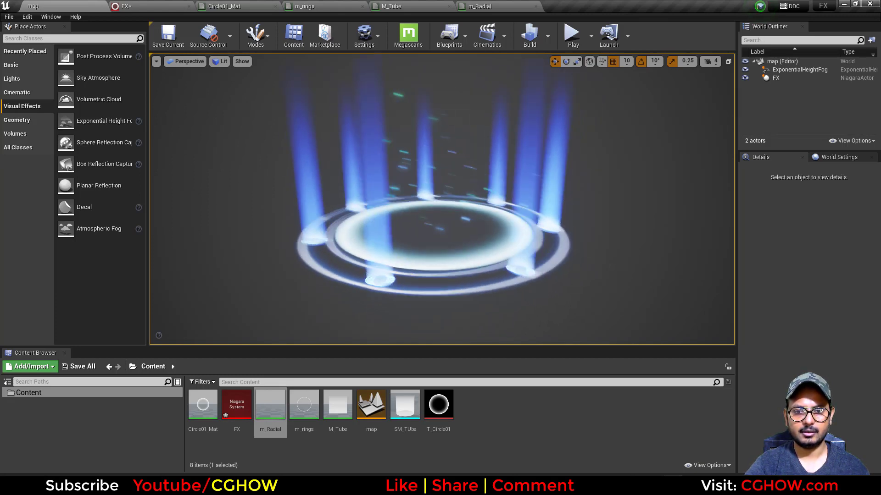
pyautogui.moveTo(449, 243)
pyautogui.keyDown('alt'); pyautogui.mouseDown()
pyautogui.moveTo(476, 269)
pyautogui.moveTo(461, 280)
pyautogui.moveTo(448, 253)
pyautogui.mouseUp(); pyautogui.keyUp('alt')
pyautogui.keyDown('alt'); pyautogui.moveTo(478, 251); pyautogui.dragTo(440, 252, button='right'); pyautogui.keyUp('alt')
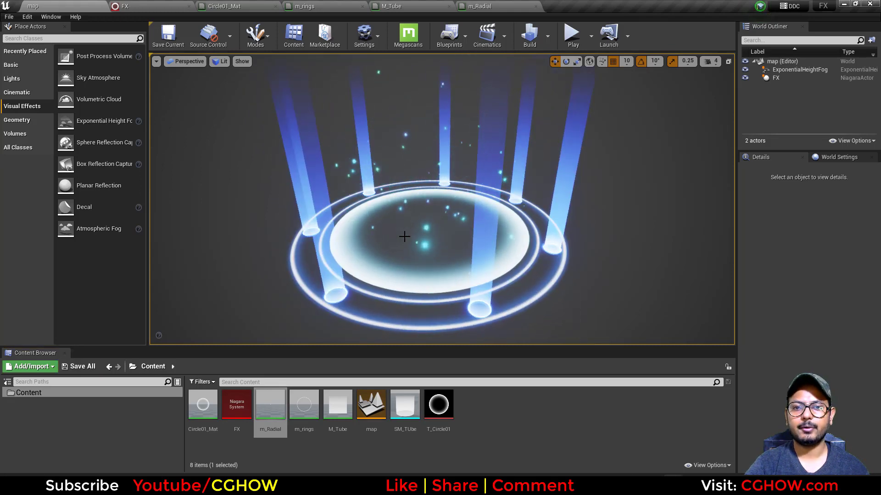
pyautogui.keyDown('alt'); pyautogui.moveTo(485, 225); pyautogui.dragTo(467, 235); pyautogui.keyUp('alt')
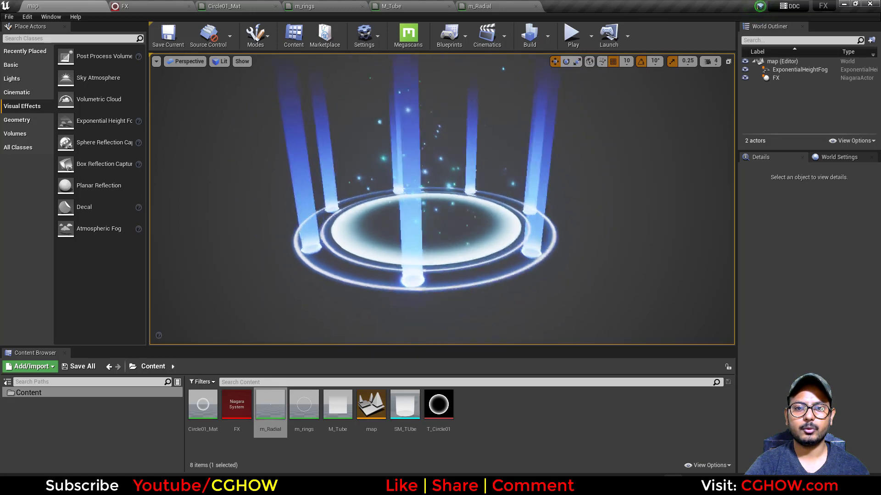